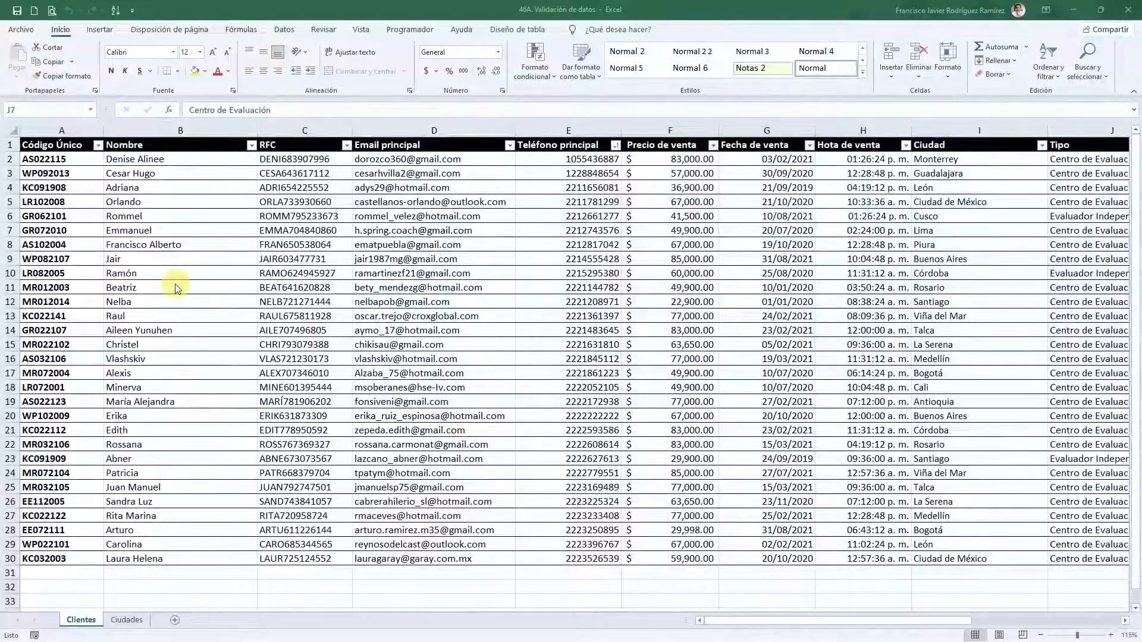
# - Zoom the Clientes sheet to 160% and scroll back to cell A1
pyautogui.scroll(2, 183, 307)
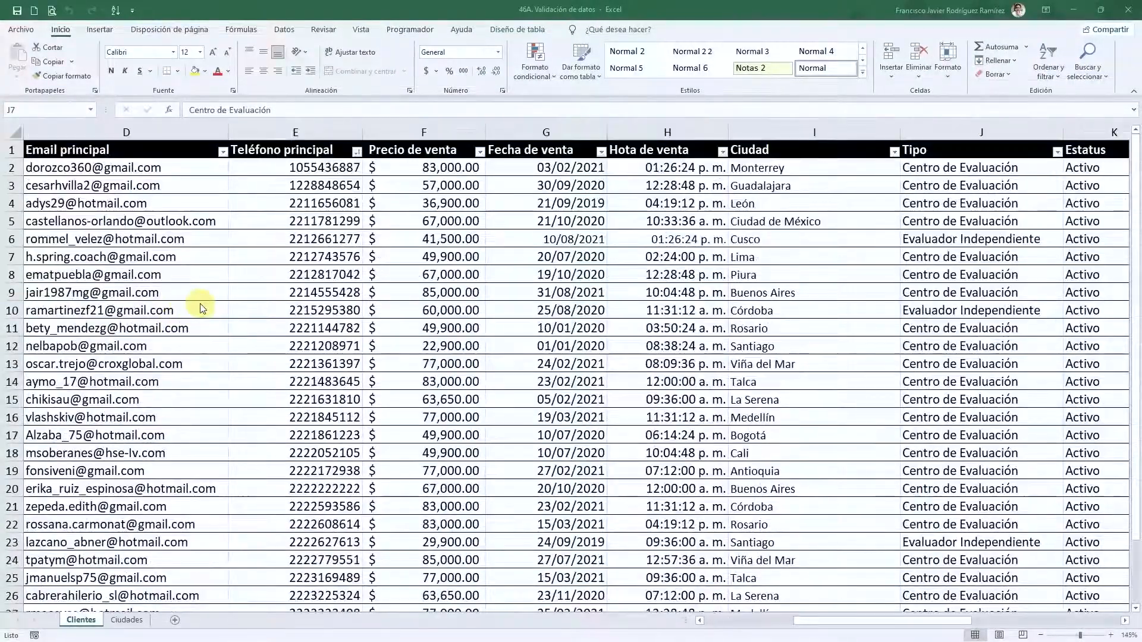
pyautogui.scroll(1, 250, 322)
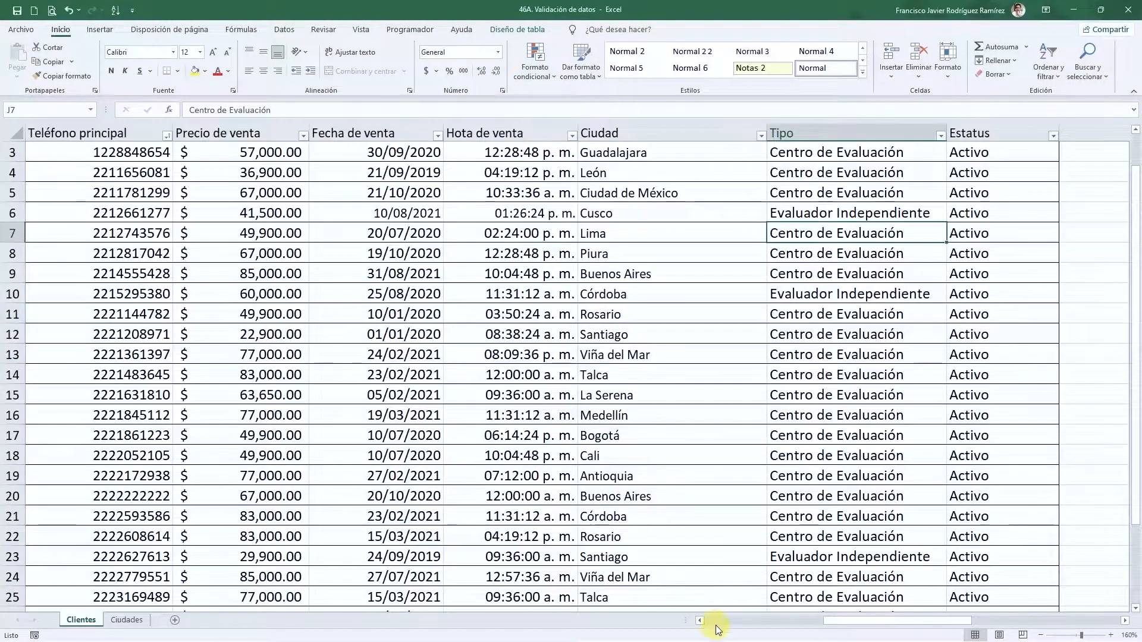
pyautogui.hscroll(-5, 718, 621)
pyautogui.scroll(1, 105, 286)
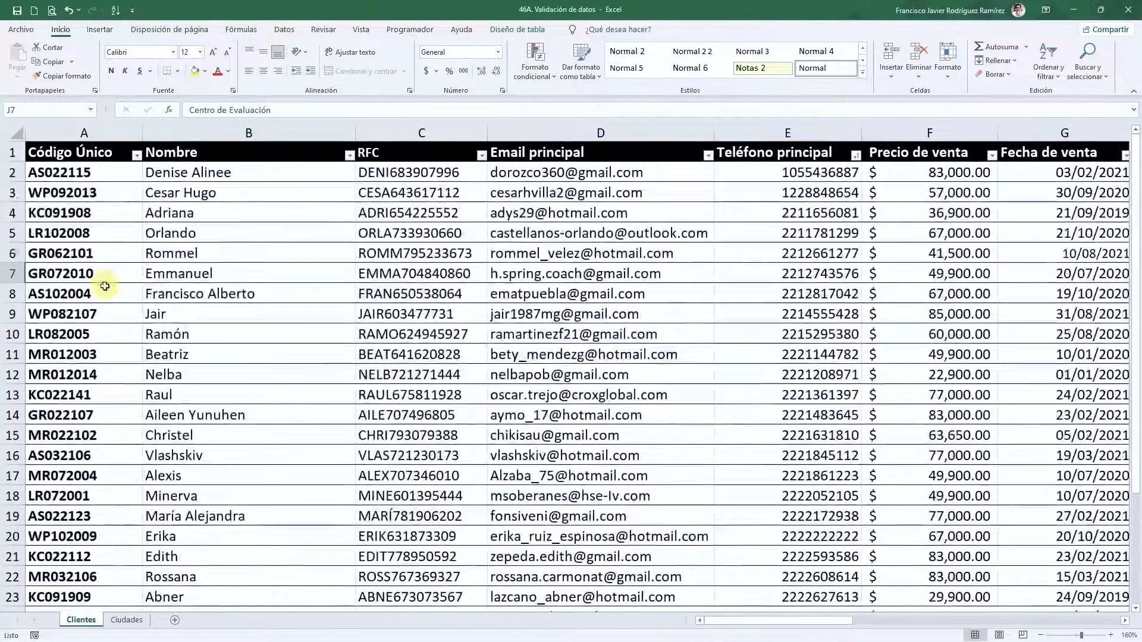
pyautogui.click(89, 175)
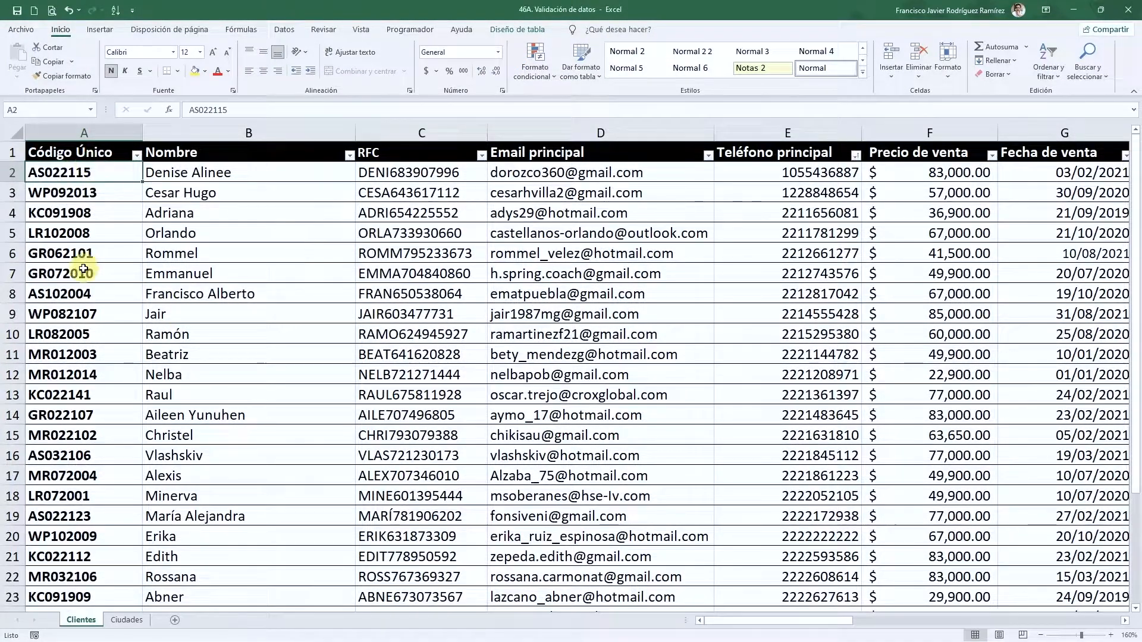
pyautogui.click(86, 192)
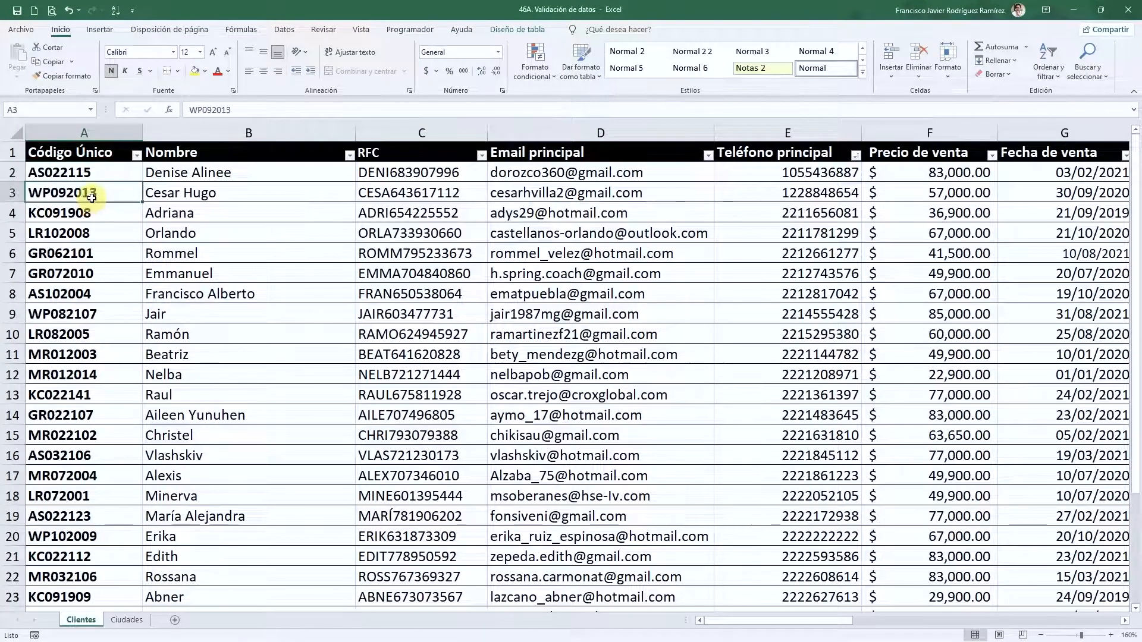
pyautogui.click(95, 176)
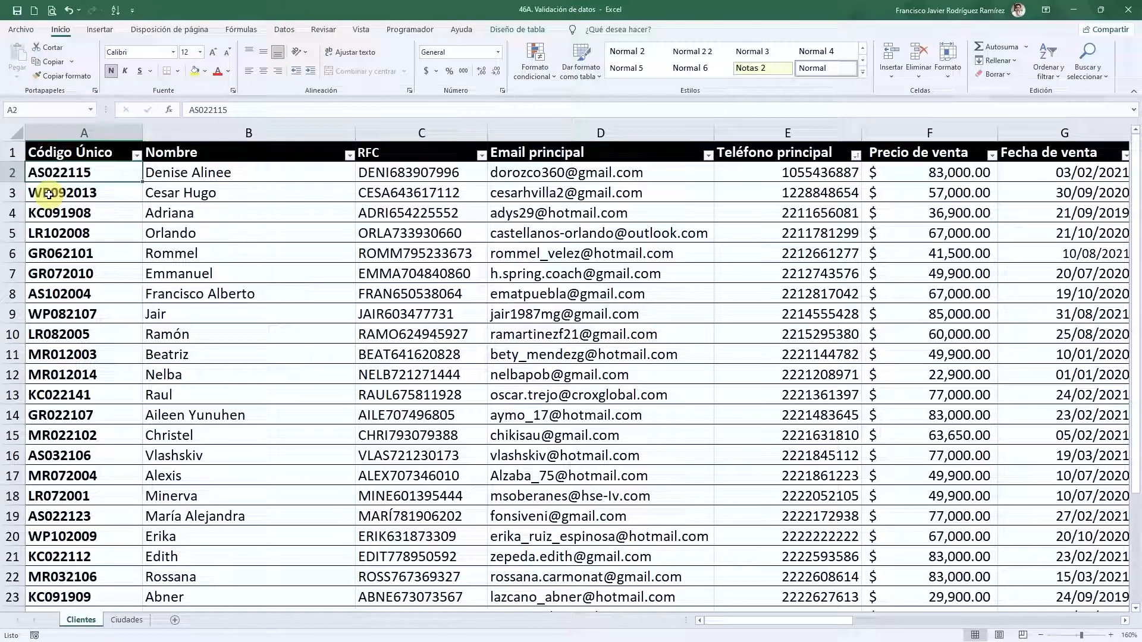
pyautogui.click(173, 176)
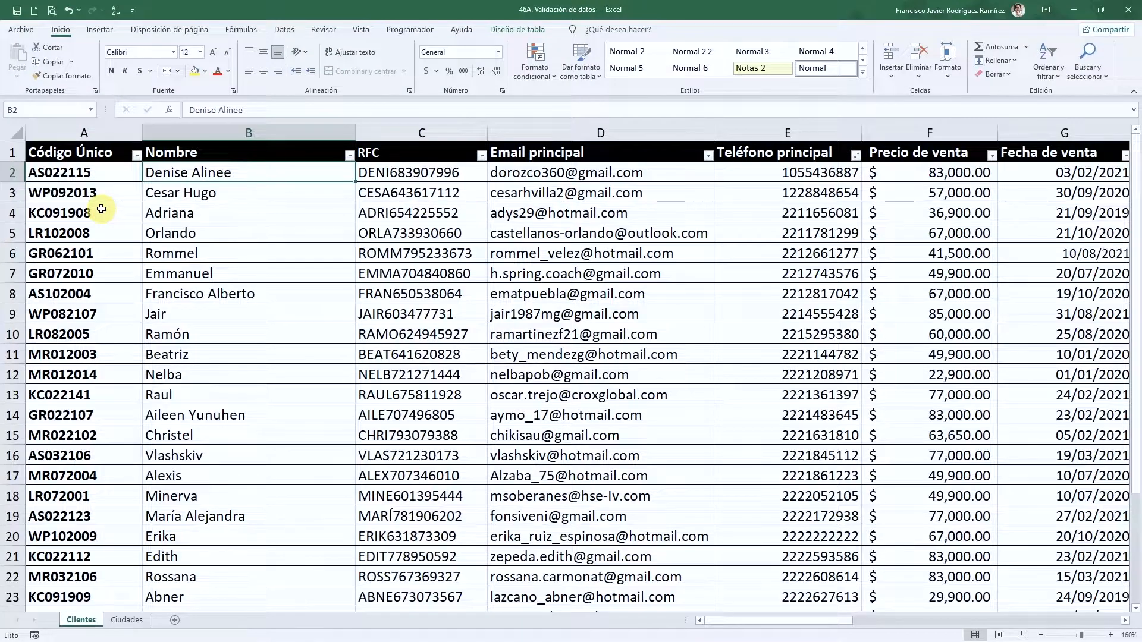
pyautogui.click(410, 175)
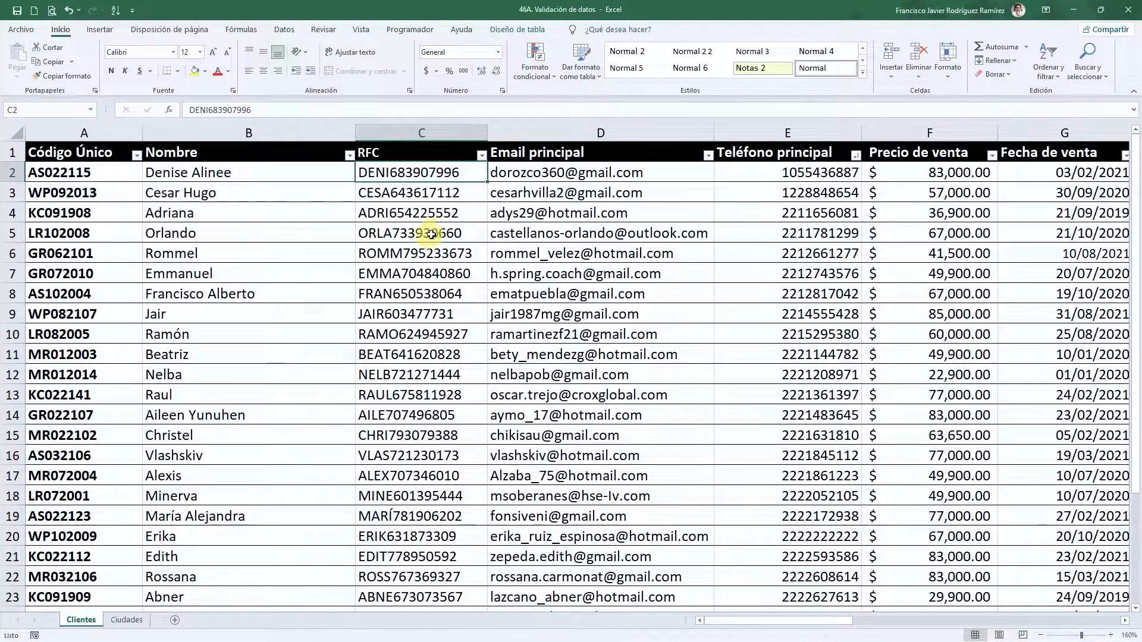
pyautogui.click(553, 179)
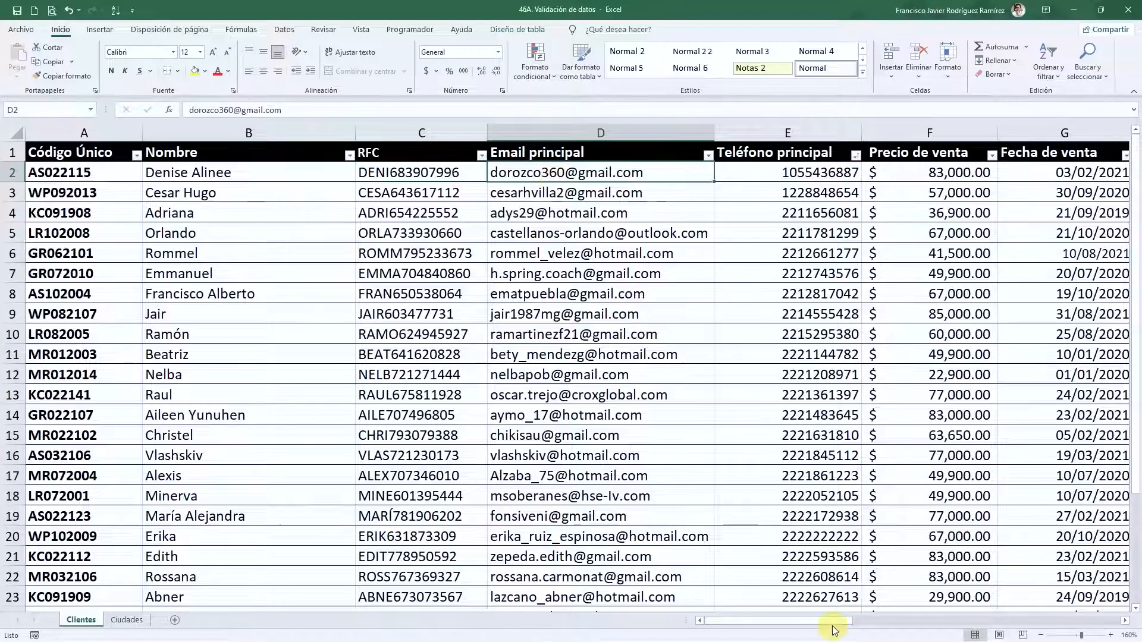
pyautogui.hscroll(3, 834, 629)
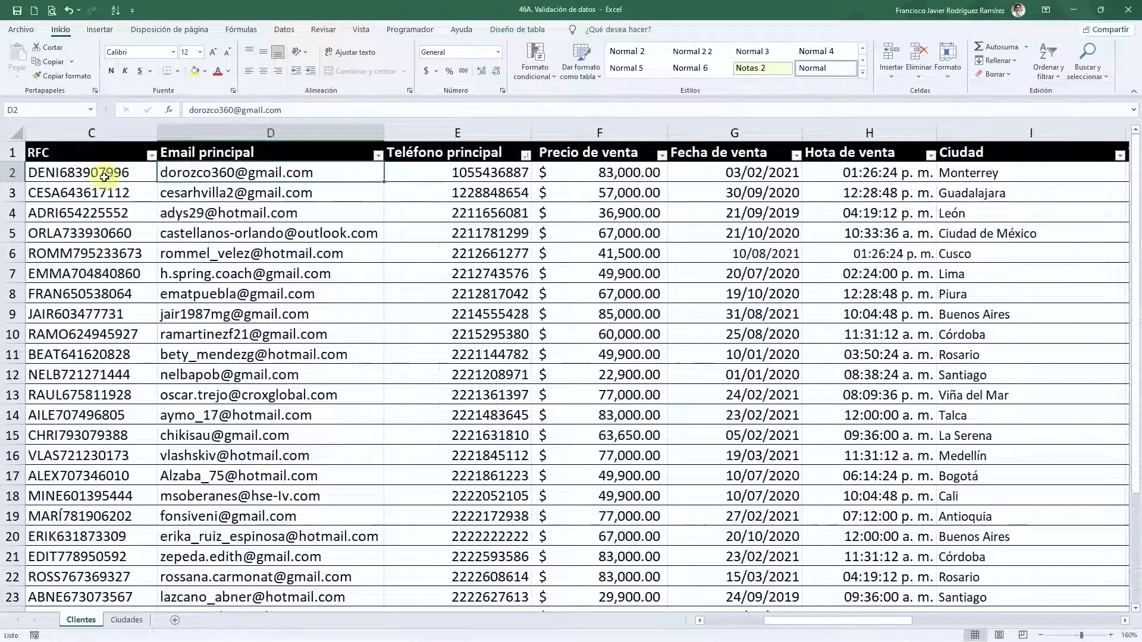
pyautogui.click(484, 174)
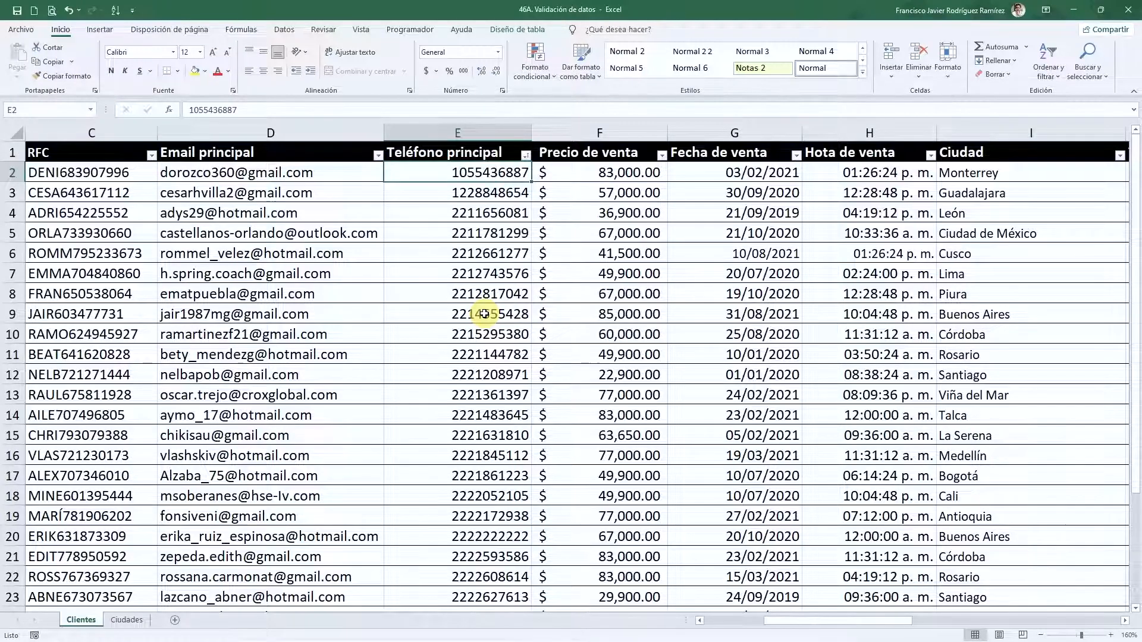
pyautogui.press('Right')
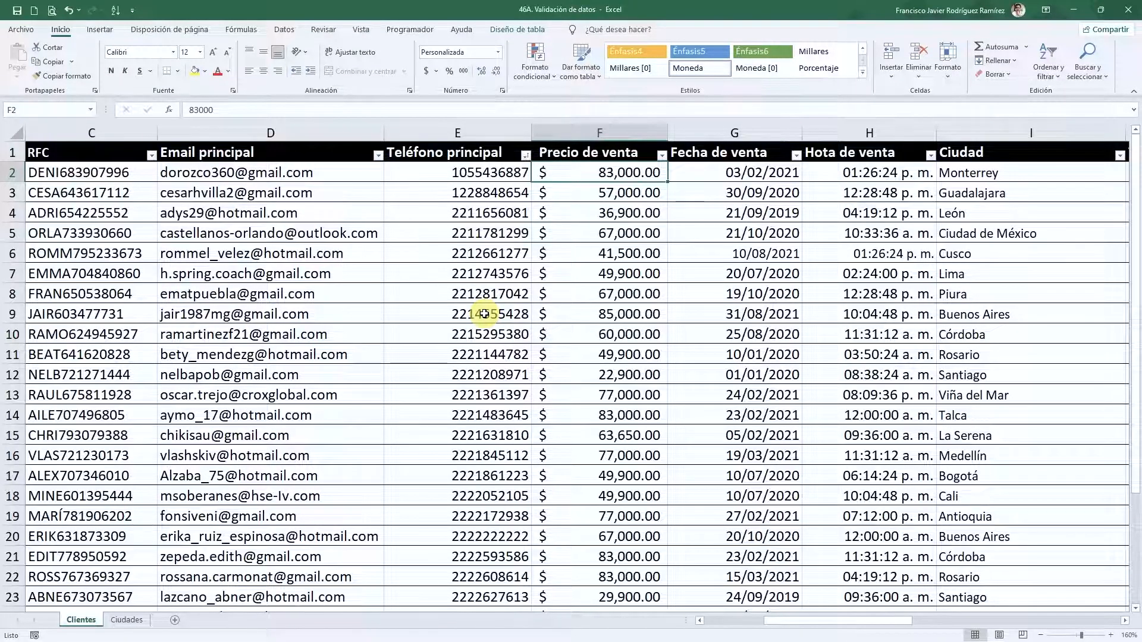
pyautogui.press('Right')
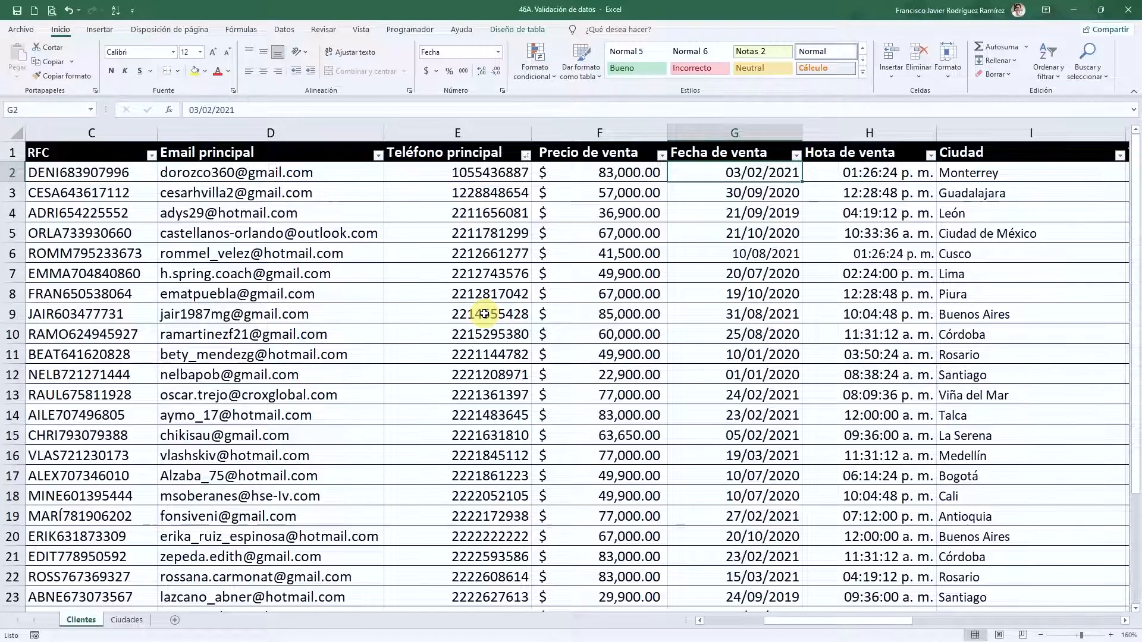
pyautogui.press('Up')
pyautogui.press('Right')
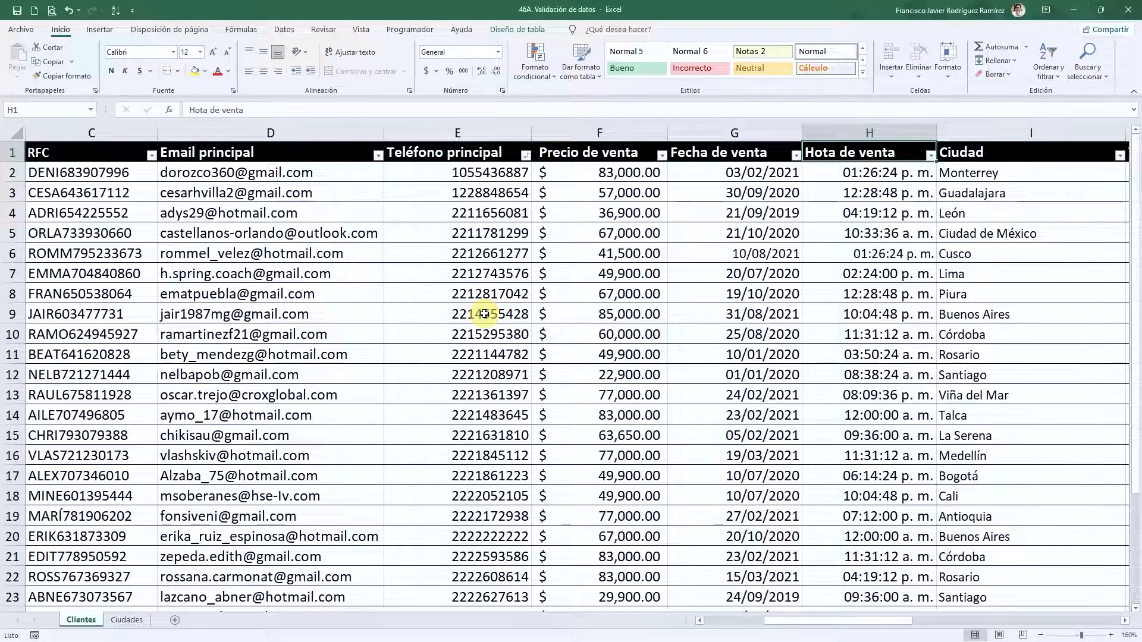
pyautogui.press('Down')
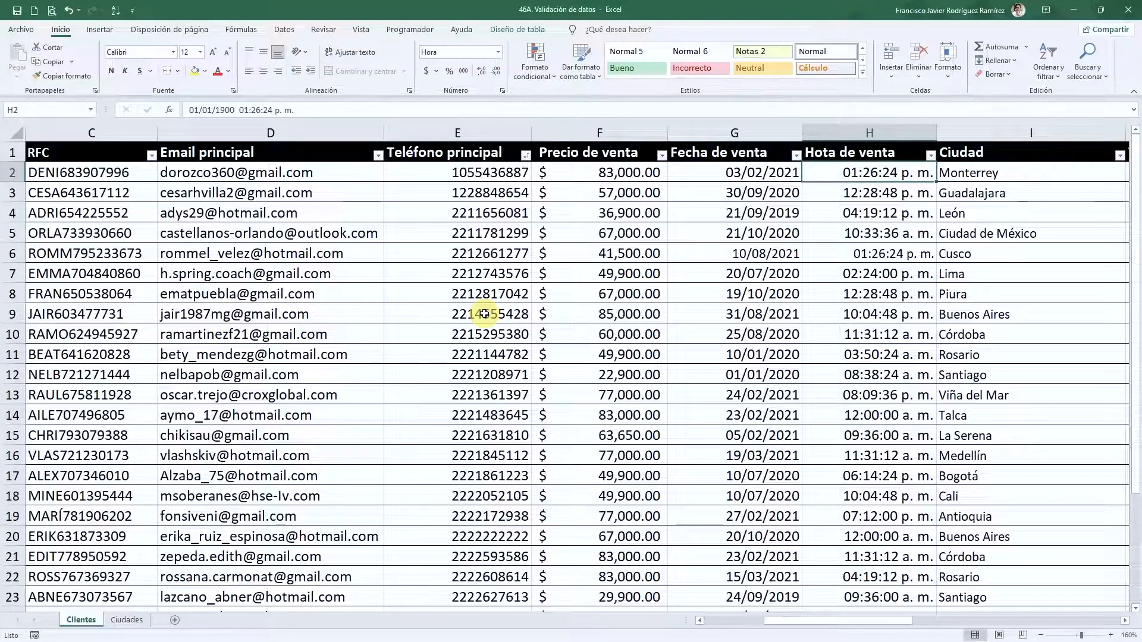
pyautogui.press('Down')
pyautogui.press('Down')
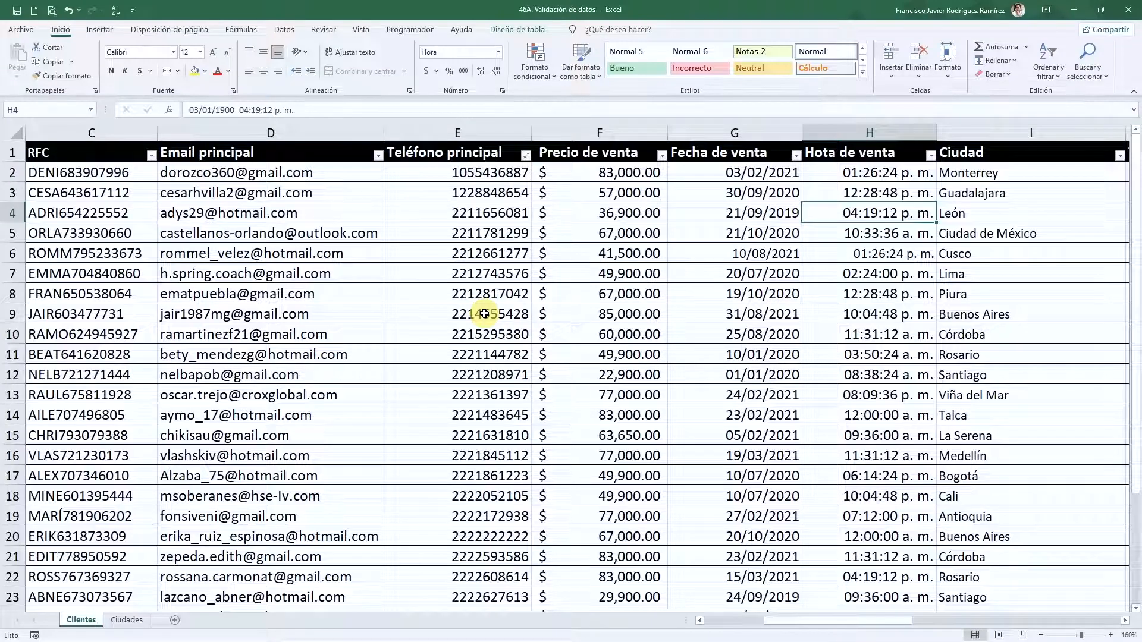
pyautogui.press('Right')
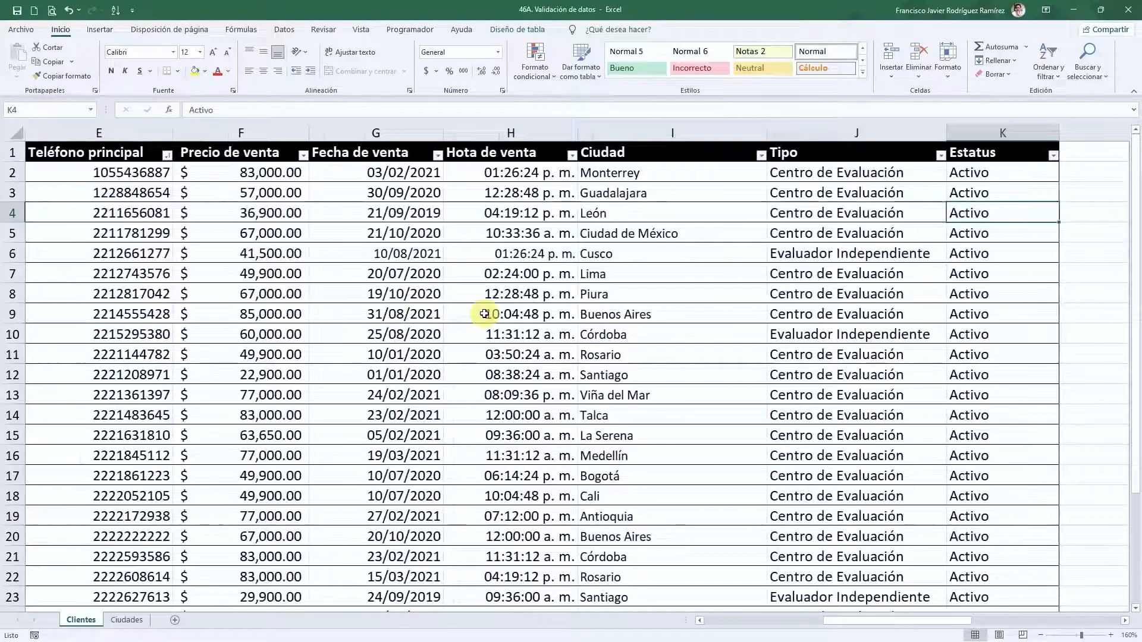
pyautogui.press('Right')
pyautogui.press('Left')
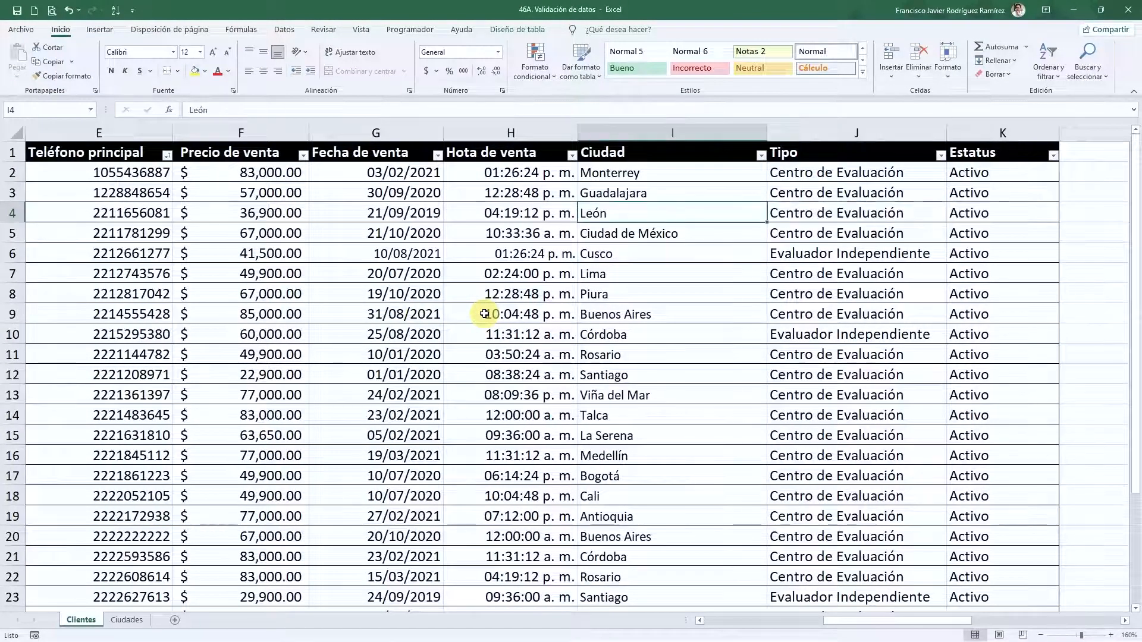
pyautogui.press('Right')
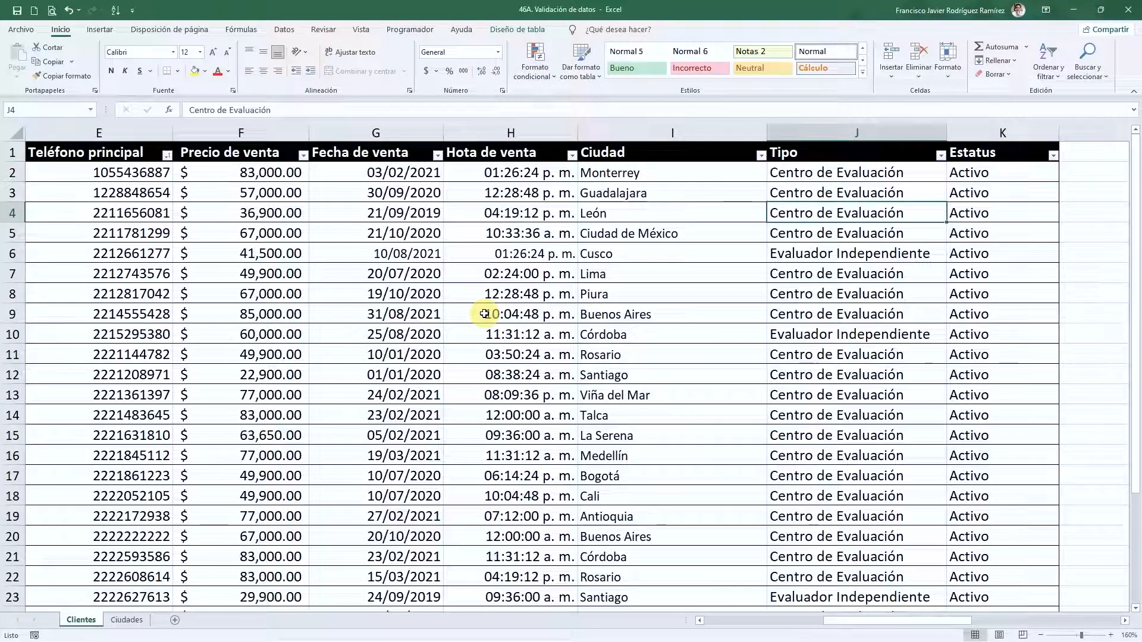
pyautogui.press('Left')
pyautogui.press('Right')
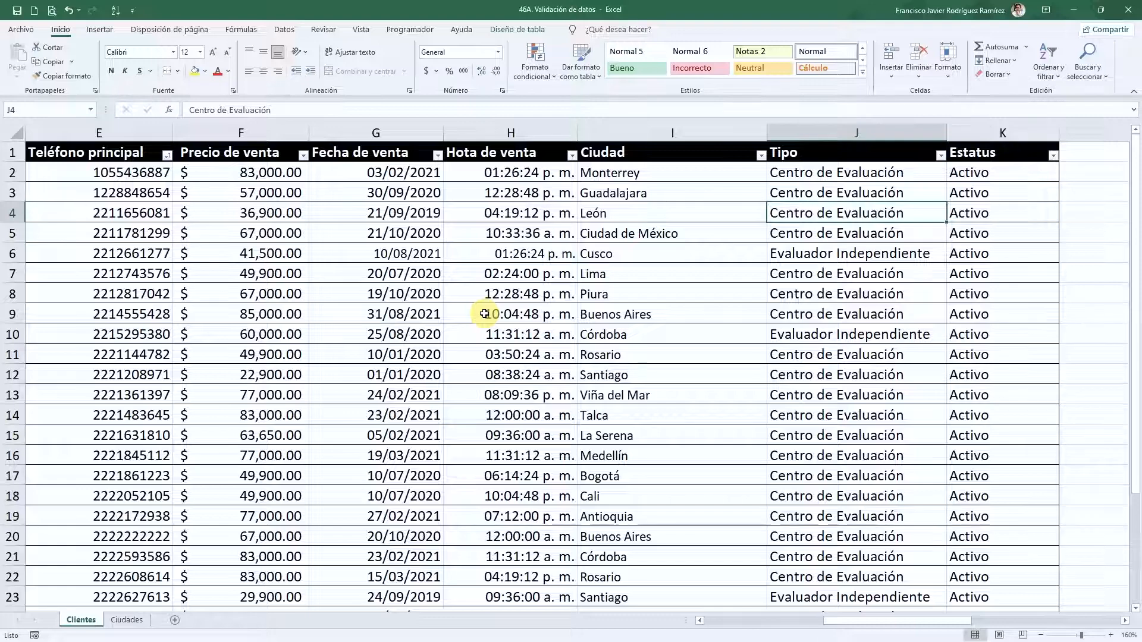
pyautogui.moveTo(845, 231); pyautogui.dragTo(822, 239)
pyautogui.click(987, 234)
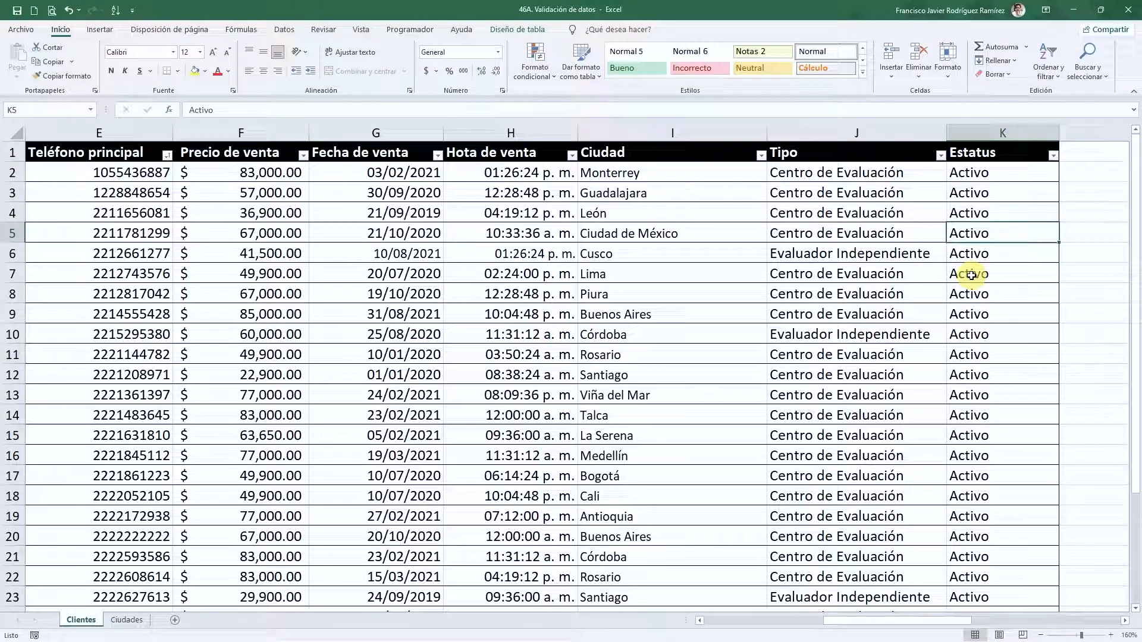
pyautogui.click(473, 219)
# - Move down column A past the last client record to the empty cell A31
pyautogui.press('Left')
pyautogui.press('Left')
pyautogui.press('Left')
pyautogui.press('Left')
pyautogui.press('Left')
pyautogui.press('Left')
pyautogui.press('Left')
pyautogui.press('Down')
pyautogui.press('Down')
pyautogui.press('Down')
pyautogui.press('Down')
pyautogui.press('Down')
pyautogui.press('Down')
pyautogui.press('Down')
pyautogui.press('Down')
pyautogui.press('Down')
pyautogui.press('Down')
pyautogui.press('Down')
pyautogui.press('Down')
pyautogui.press('Down')
pyautogui.press('Down')
pyautogui.press('Down')
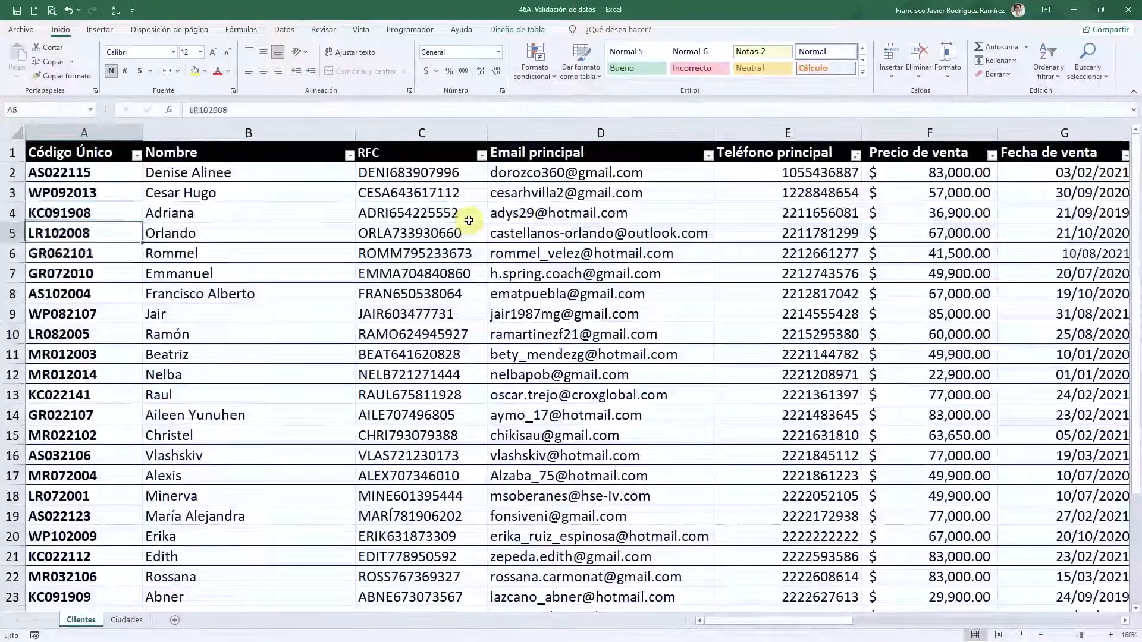
pyautogui.press('Down')
pyautogui.press('Down')
pyautogui.press('Down')
pyautogui.press('Down')
pyautogui.press('Down')
pyautogui.press('Down')
pyautogui.press('Down')
pyautogui.press('Down')
pyautogui.press('Down')
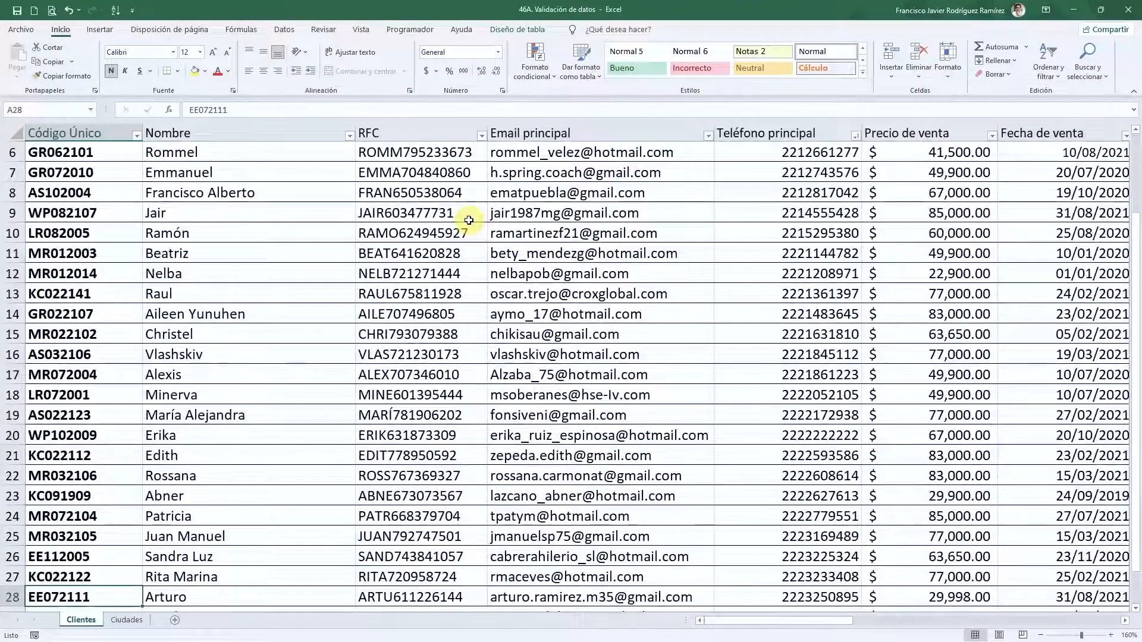
pyautogui.press('Down')
pyautogui.press('Down')
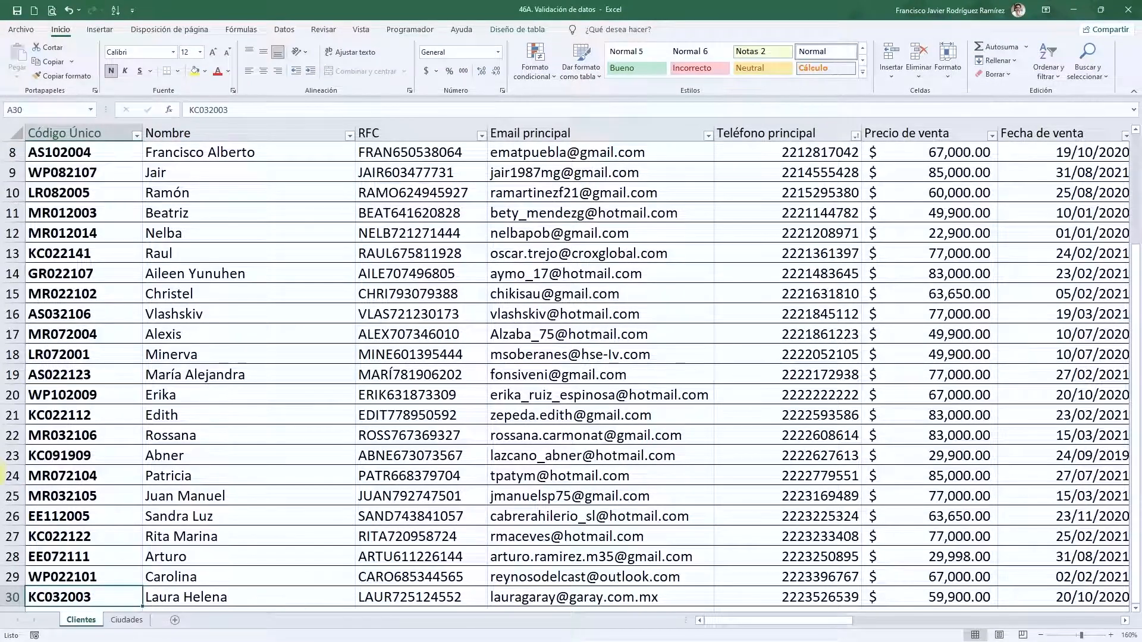
pyautogui.press('Down')
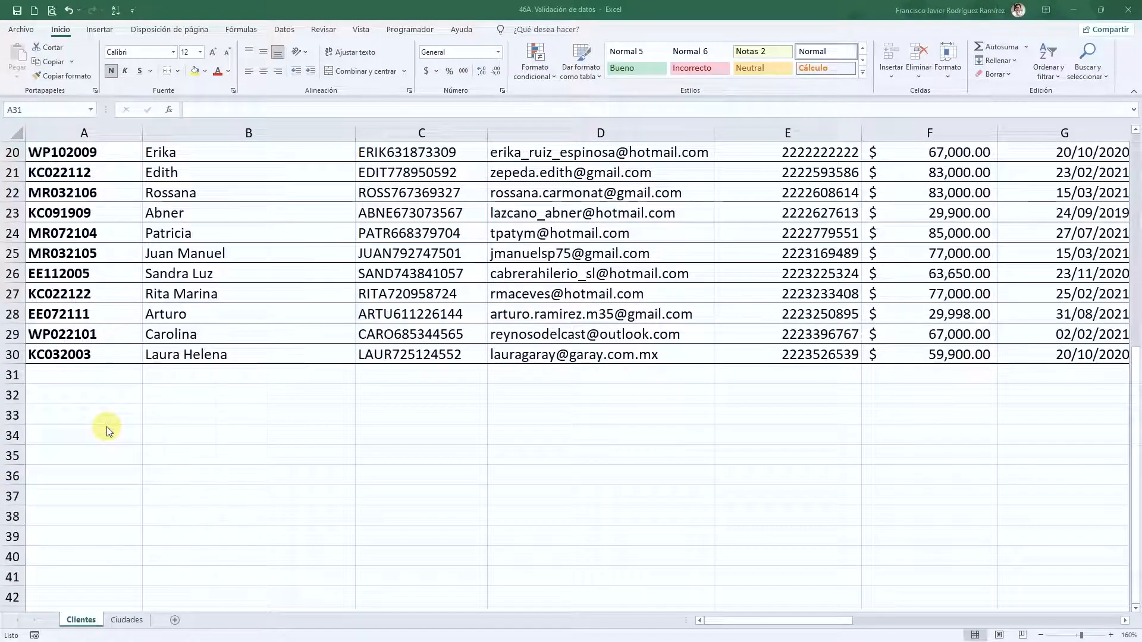
# - Enter 'retger' as the code in cell A31
pyautogui.click(95, 375)
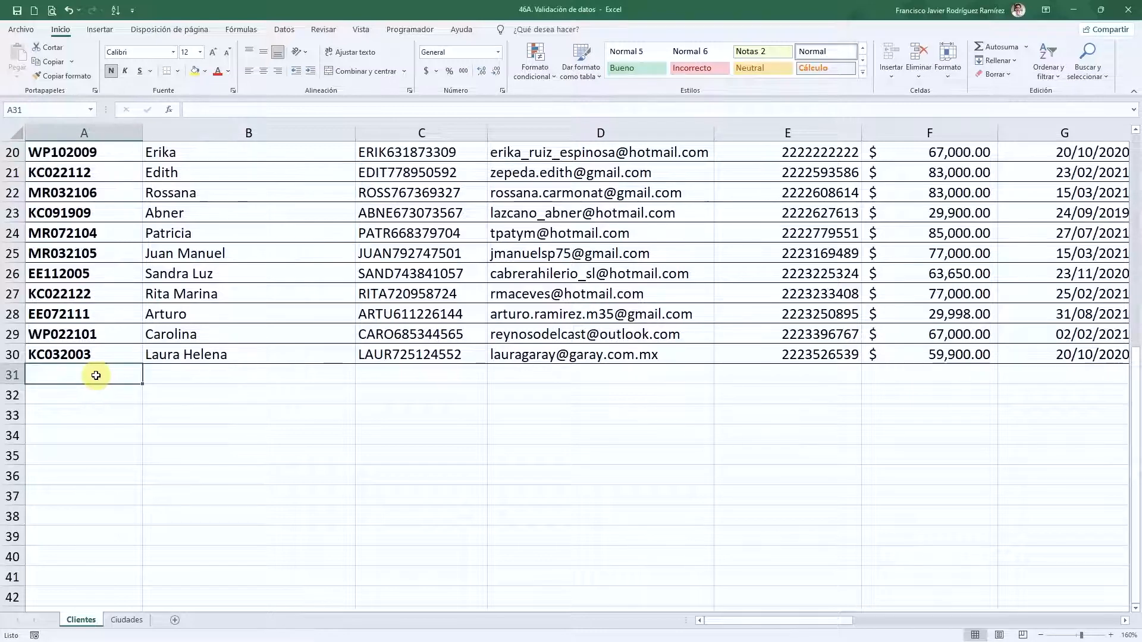
pyautogui.write('retger')
pyautogui.press('Tab')
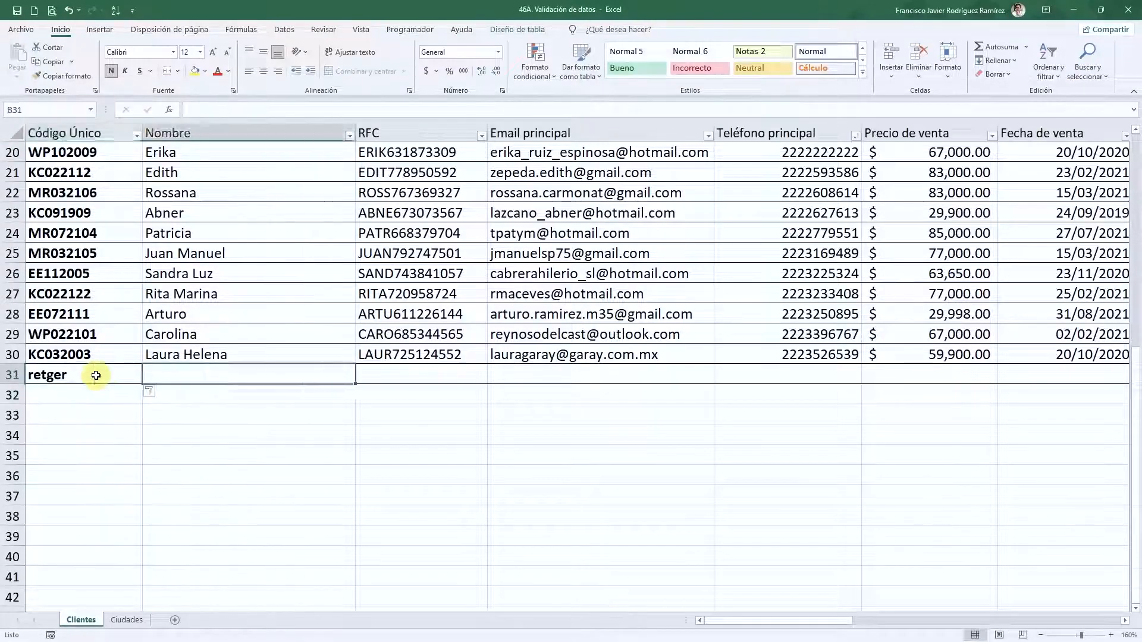
pyautogui.click(96, 375)
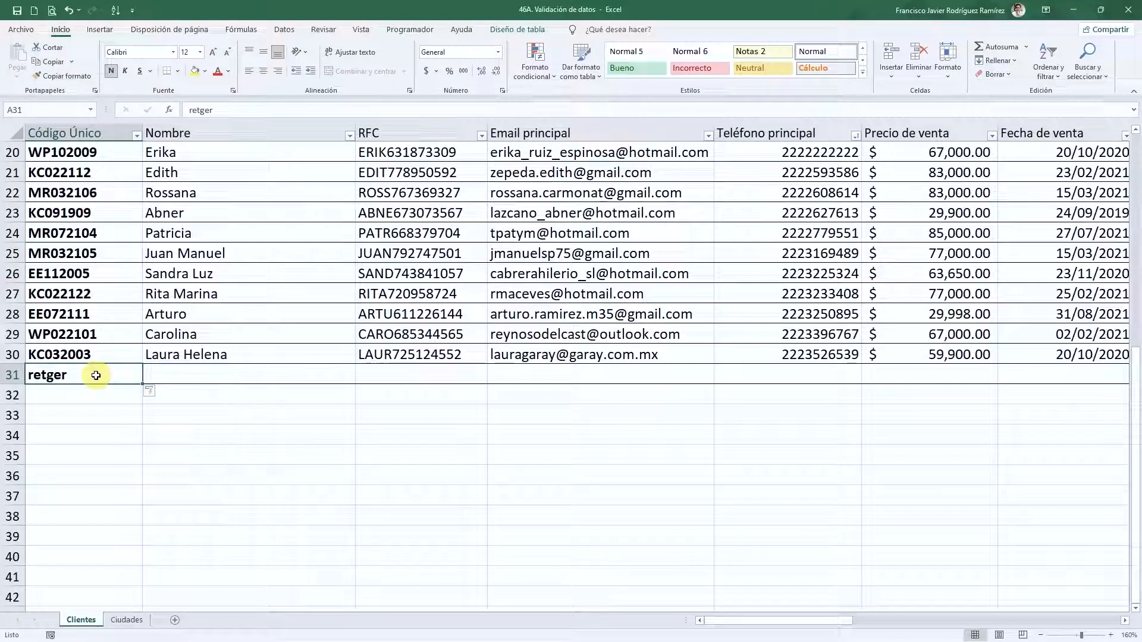
pyautogui.press('Tab')
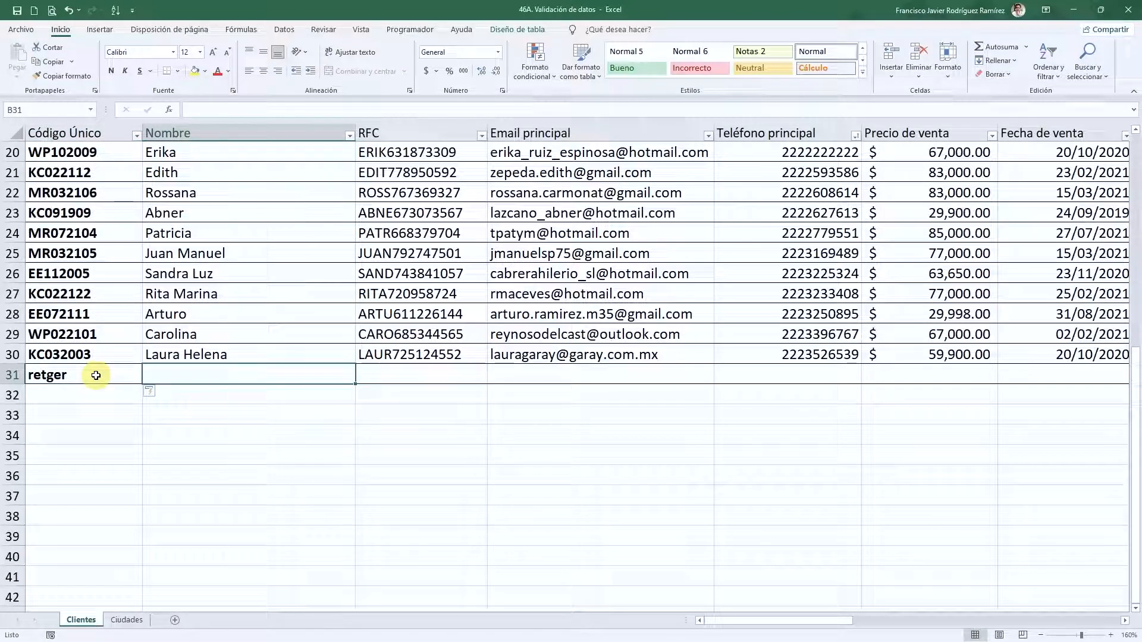
# - Enter 'Hola' as the name in B31, correcting the 'Hols' typo
pyautogui.write('J')
pyautogui.press('BackSpace')
pyautogui.write('Hols')
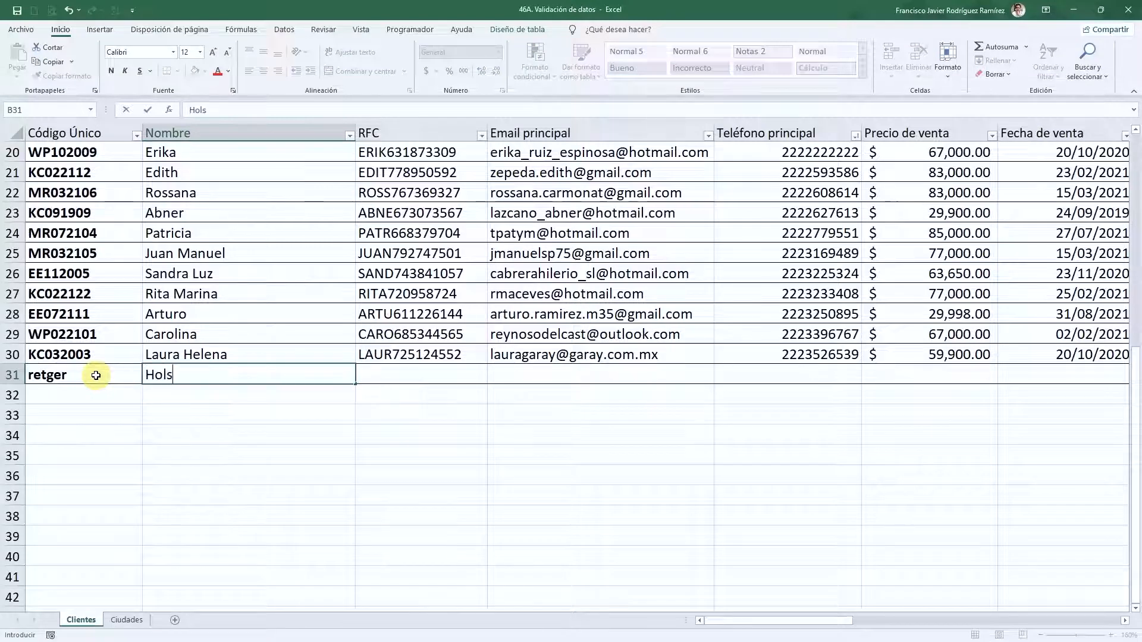
pyautogui.press('Return')
pyautogui.press('Up')
pyautogui.write('Hola')
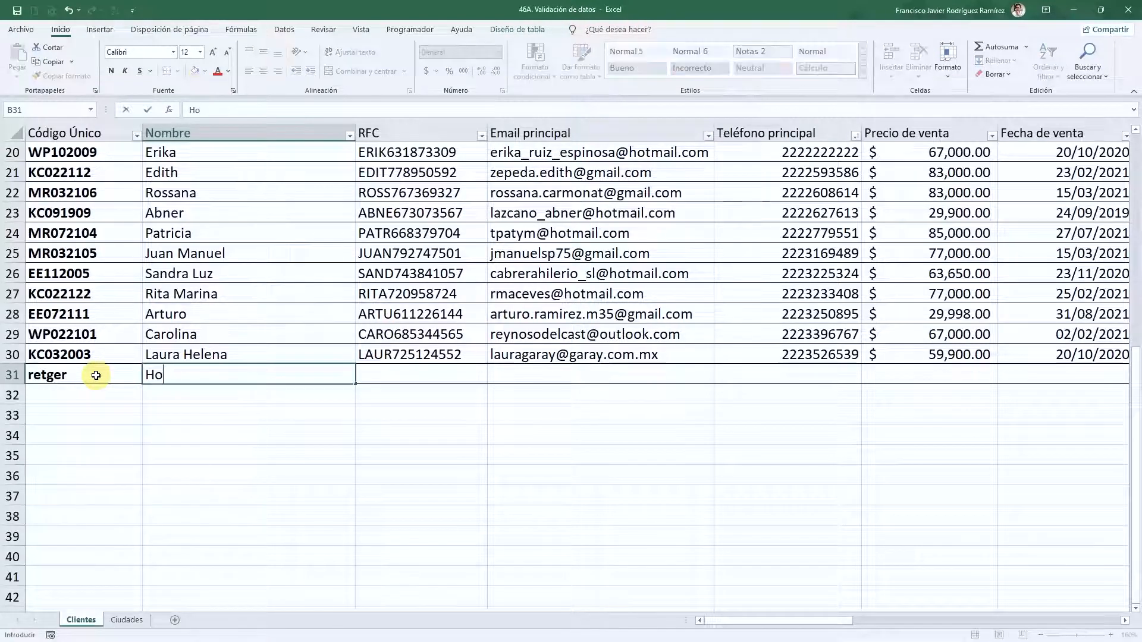
pyautogui.press('Return')
pyautogui.press('Up')
# - Enter 'Francis' in the RFC cell C31, then return to the top of the column
pyautogui.press('Right')
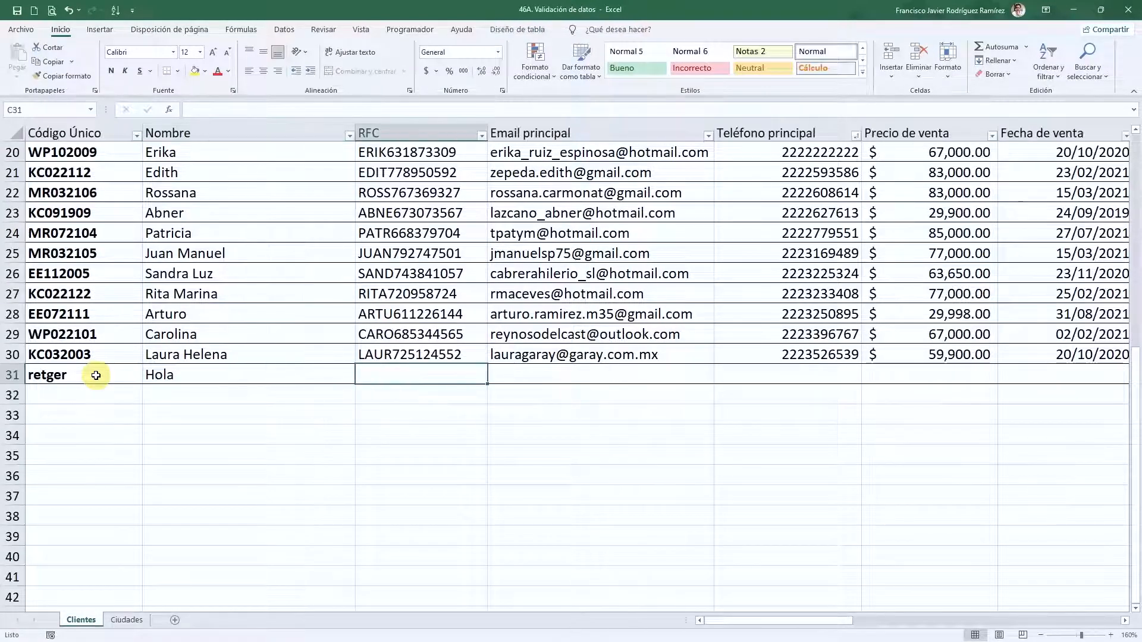
pyautogui.write('Franmc')
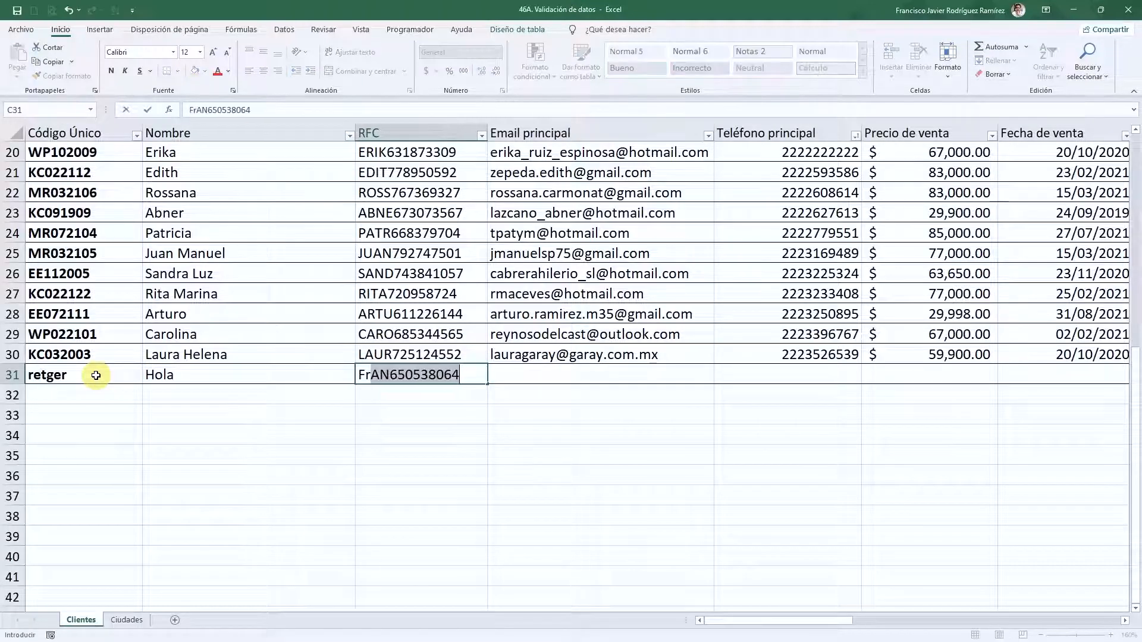
pyautogui.press('BackSpace')
pyautogui.press('BackSpace')
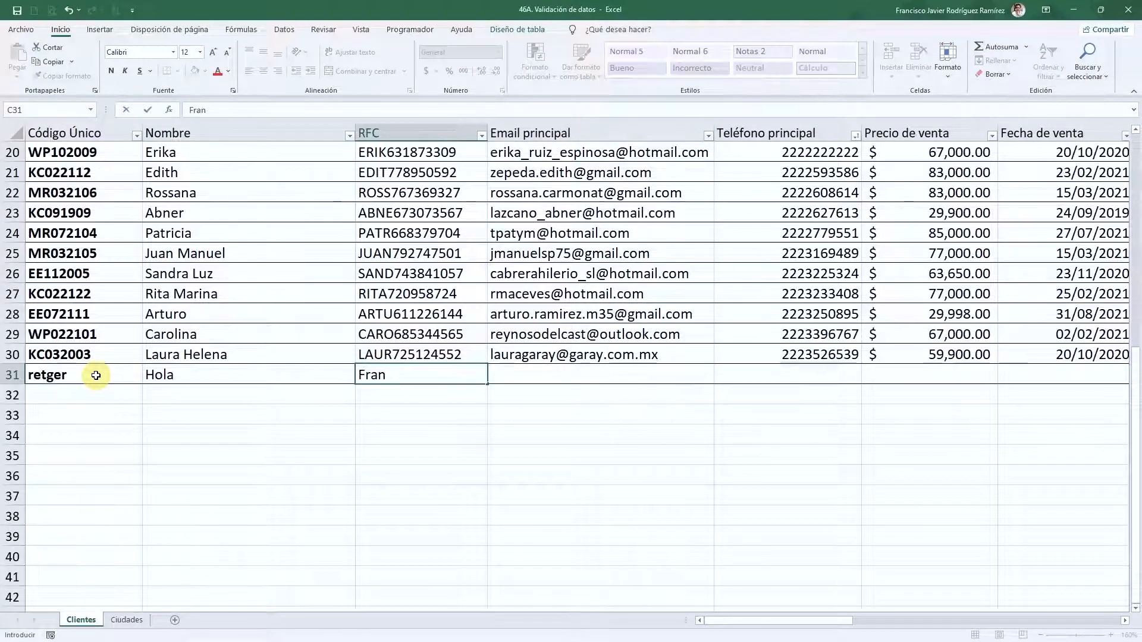
pyautogui.write('cis')
pyautogui.press('Return')
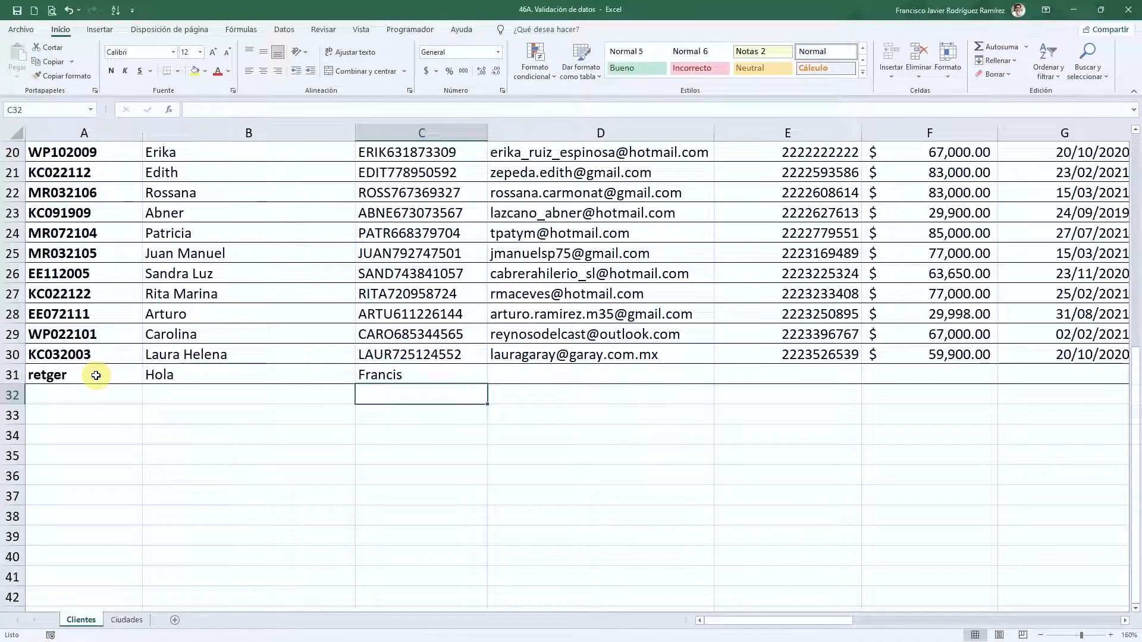
pyautogui.press('Up')
pyautogui.press('Up')
pyautogui.press('Up')
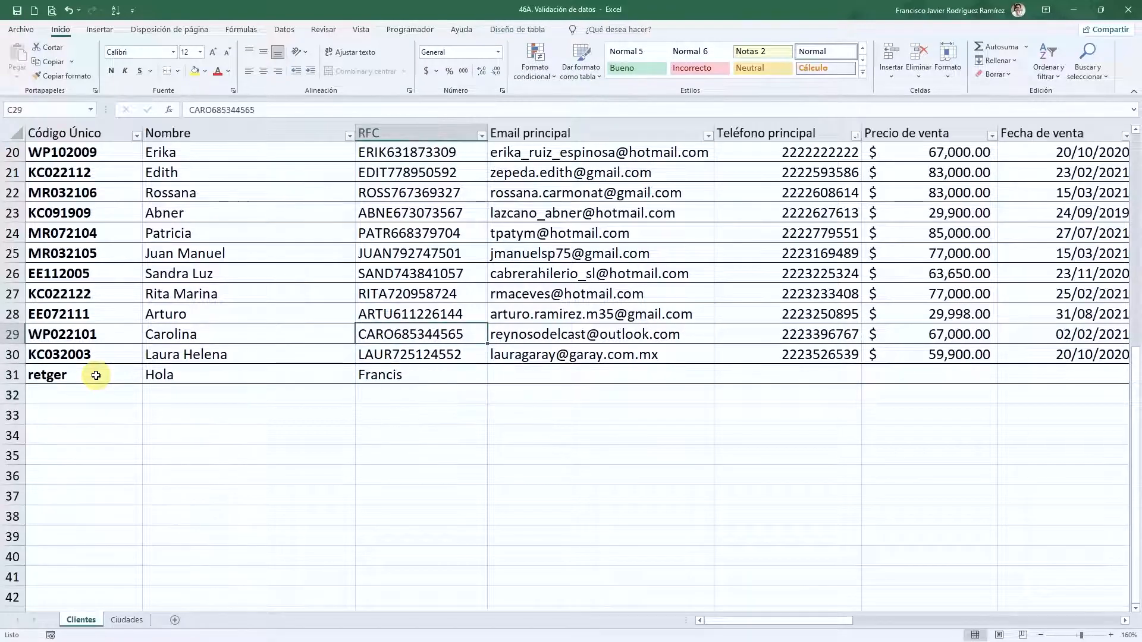
pyautogui.hotkey('ctrl', 'Up')
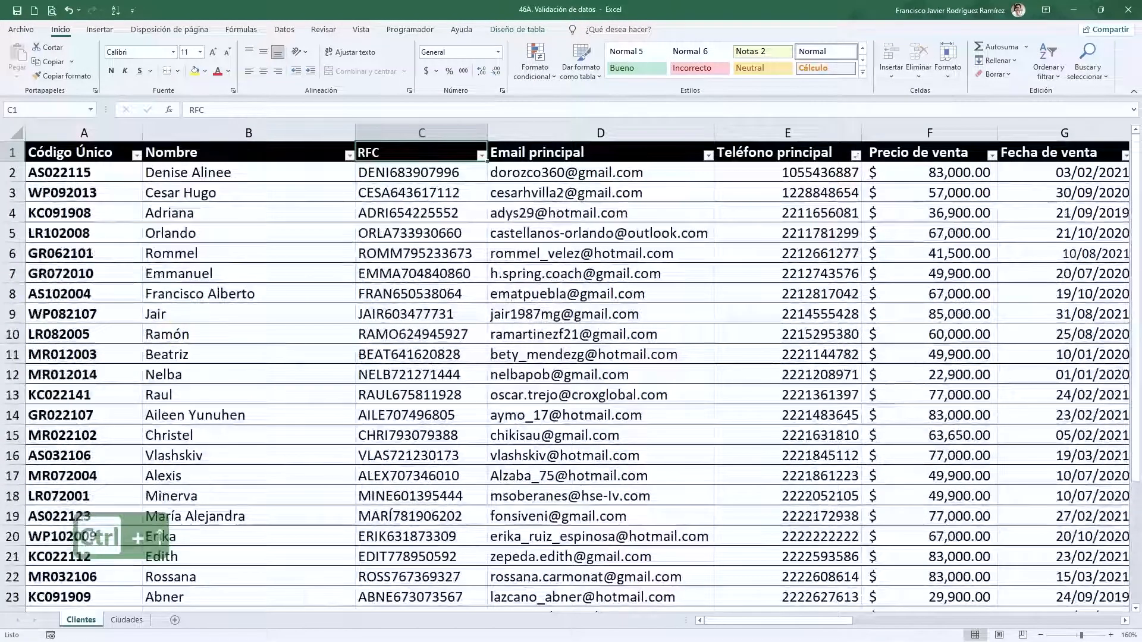
# - Freeze panes below the header row with Vista > Inmovilizar paneles
pyautogui.click(12, 172)
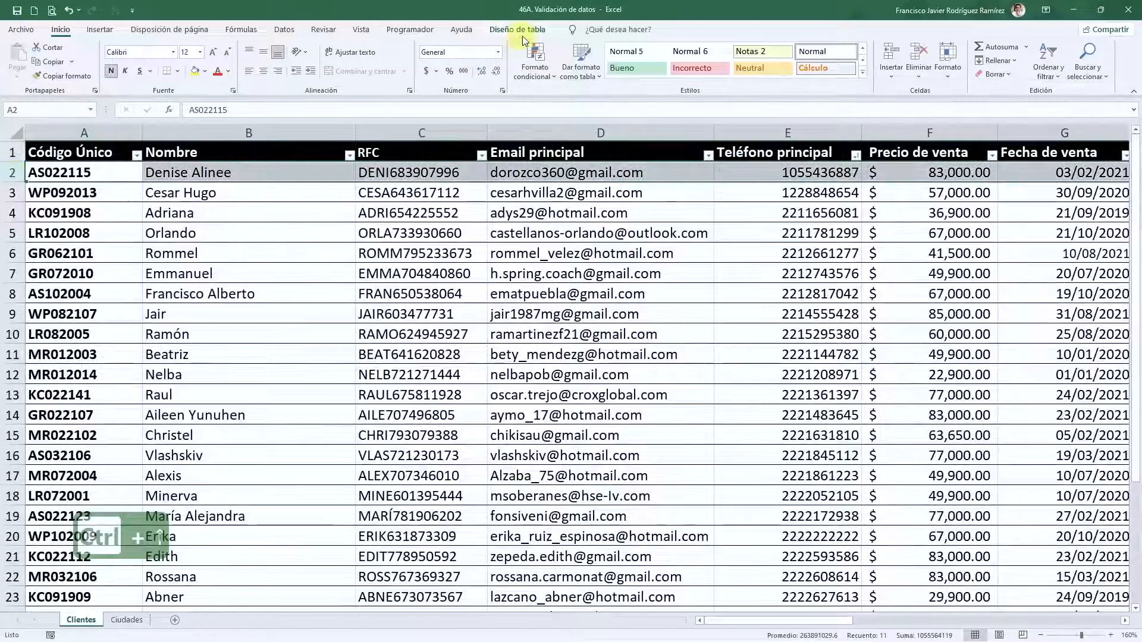
pyautogui.click(362, 30)
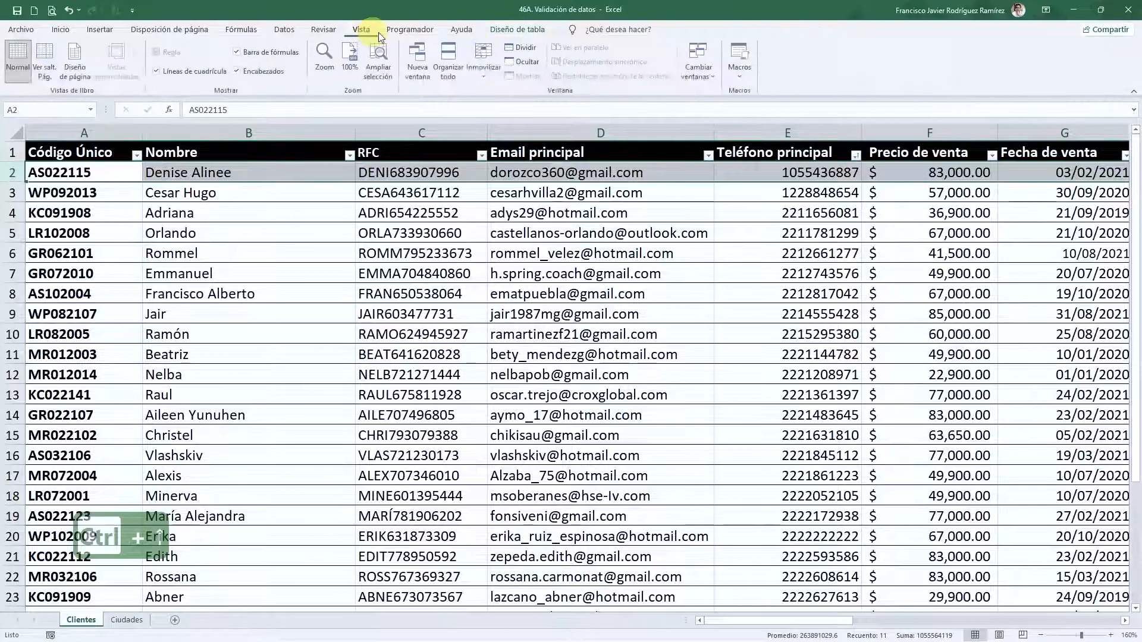
pyautogui.click(486, 74)
pyautogui.click(525, 106)
# - Jump back down to the Francis entry in C31
pyautogui.click(400, 219)
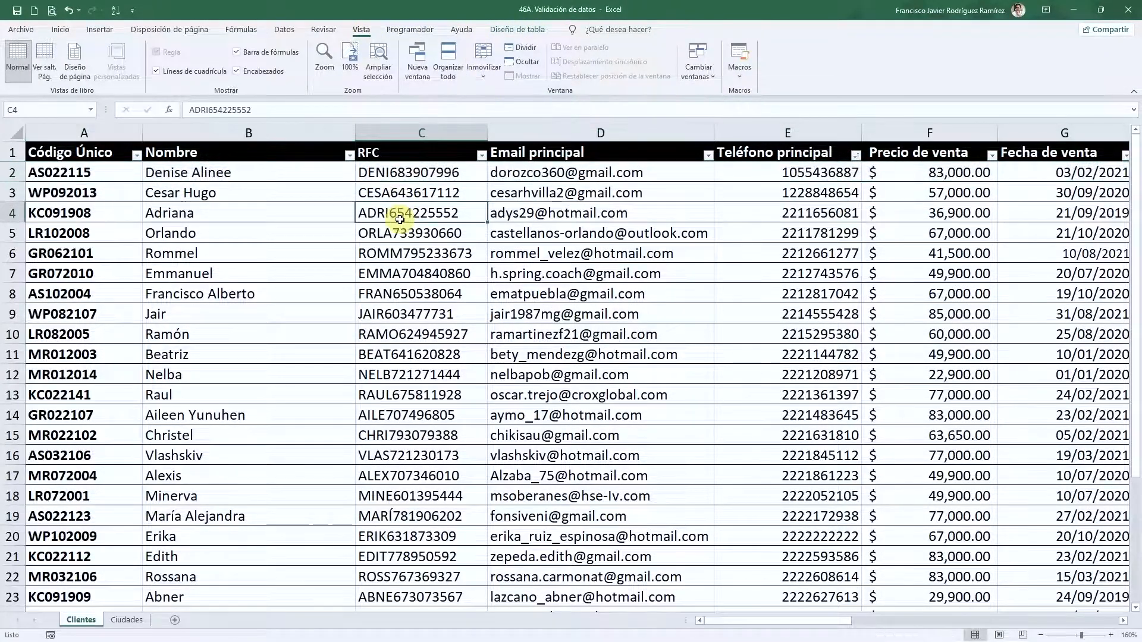
pyautogui.hotkey('ctrl', 'Down')
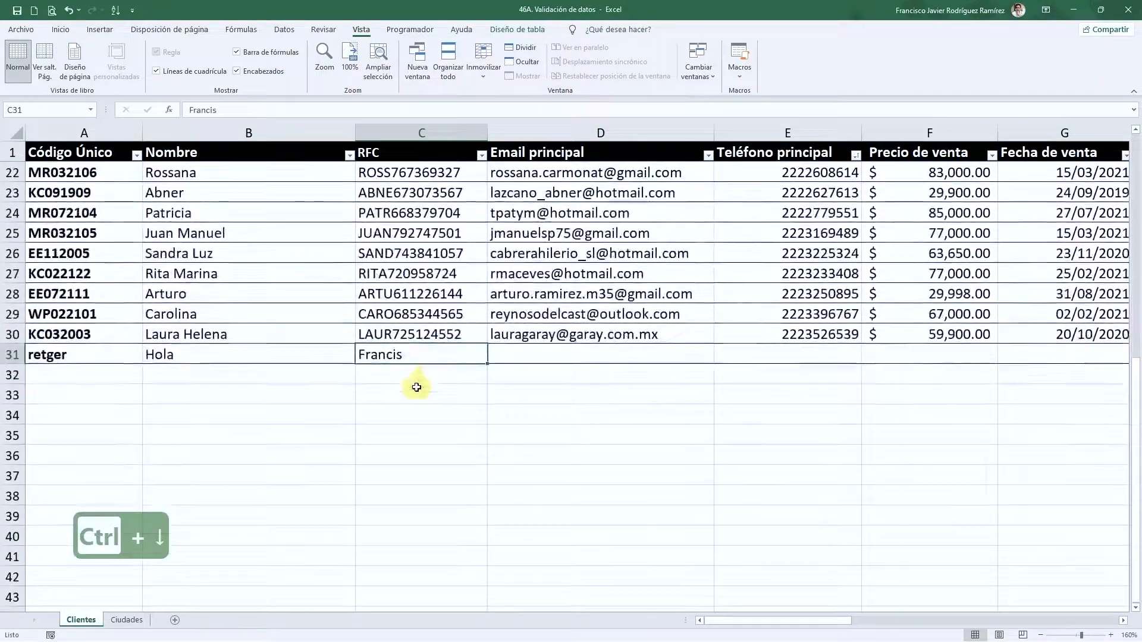
pyautogui.click(416, 377)
pyautogui.click(424, 359)
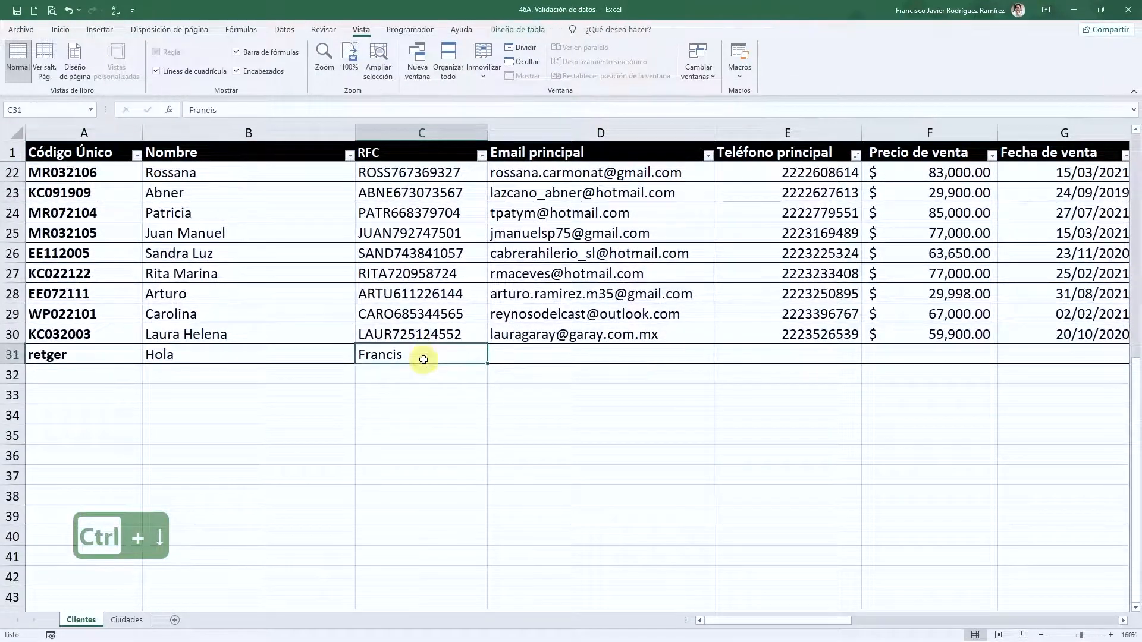
# - Enter a sample e-mail address in the Email principal cell D31
pyautogui.click(521, 355)
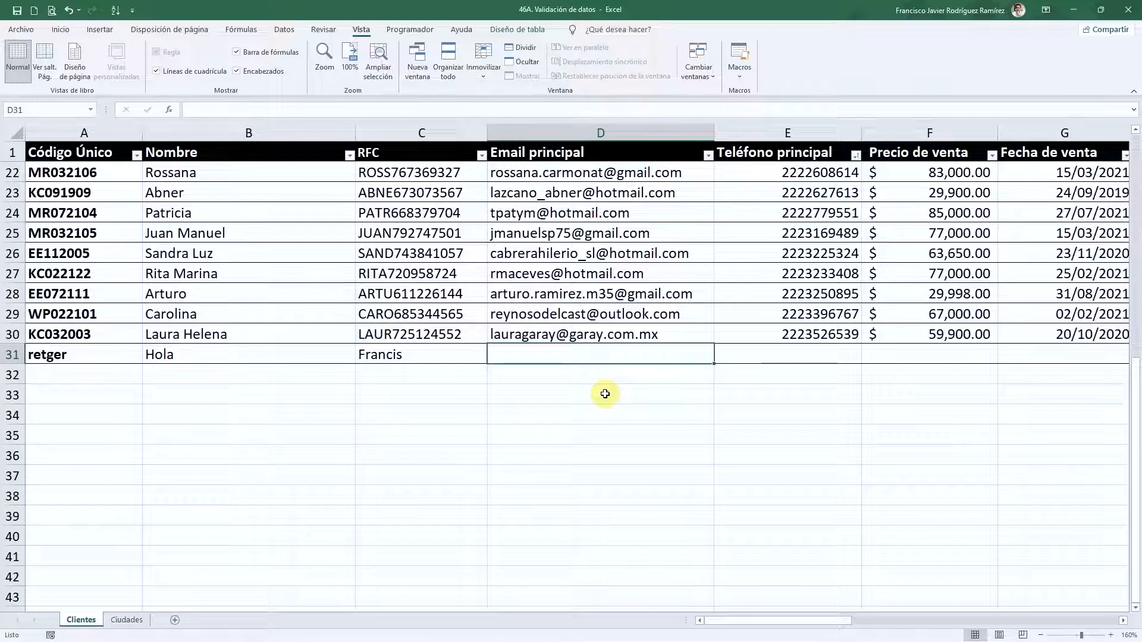
pyautogui.write('mail')
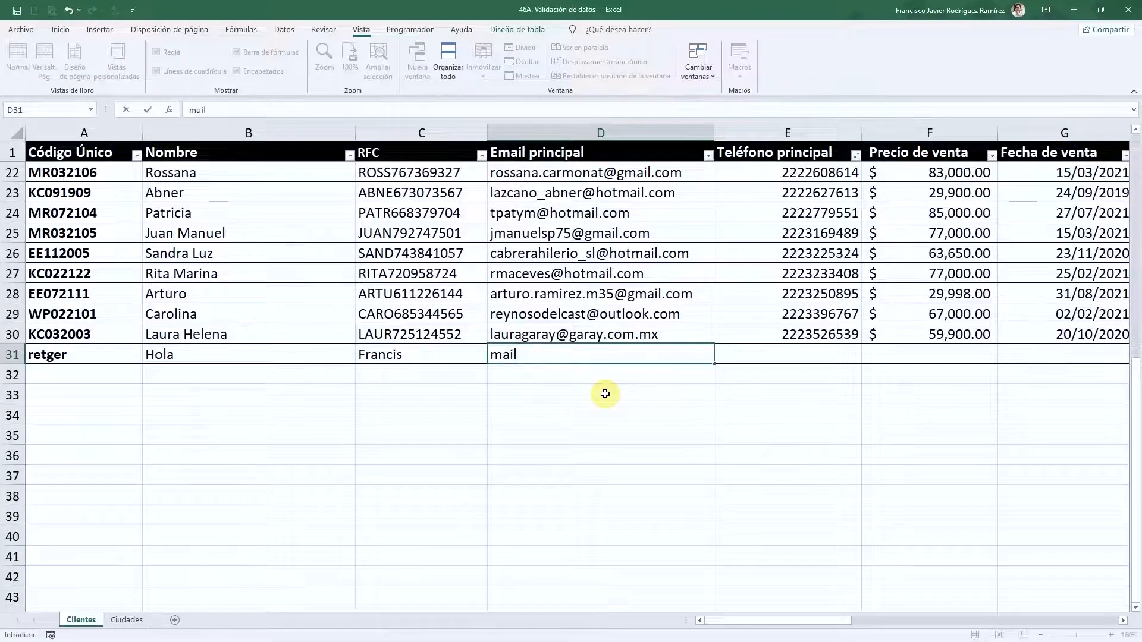
pyautogui.hotkey('ctrl', 'alt', 'q')
pyautogui.write('mail.com')
pyautogui.press('Tab')
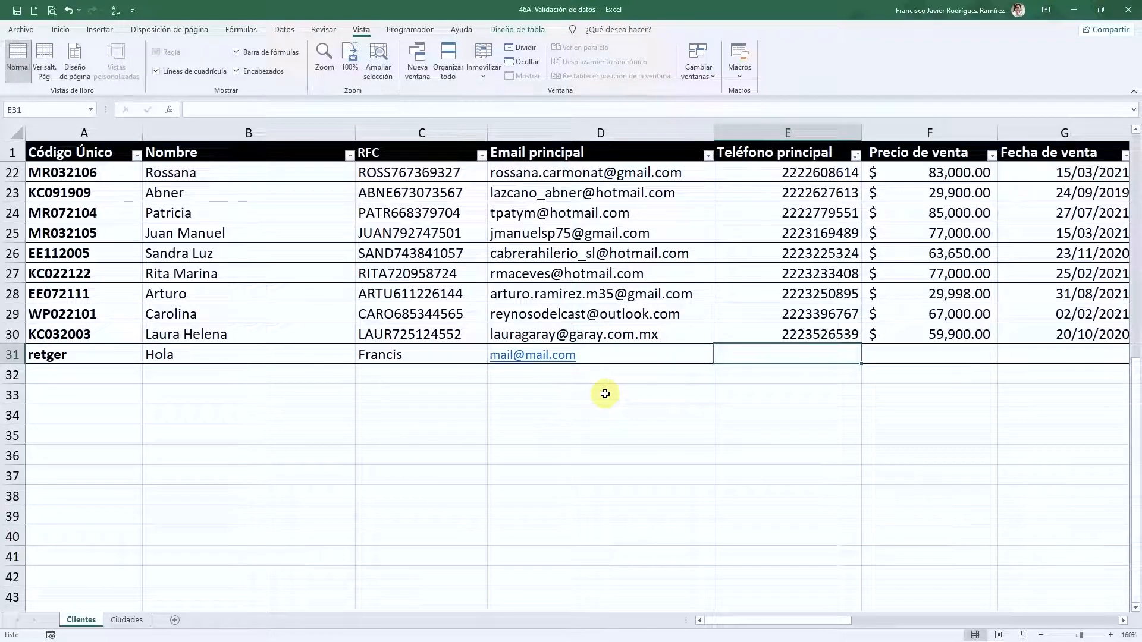
# - Enter 55 as the phone number in E31
pyautogui.write('55')
pyautogui.press('Left')
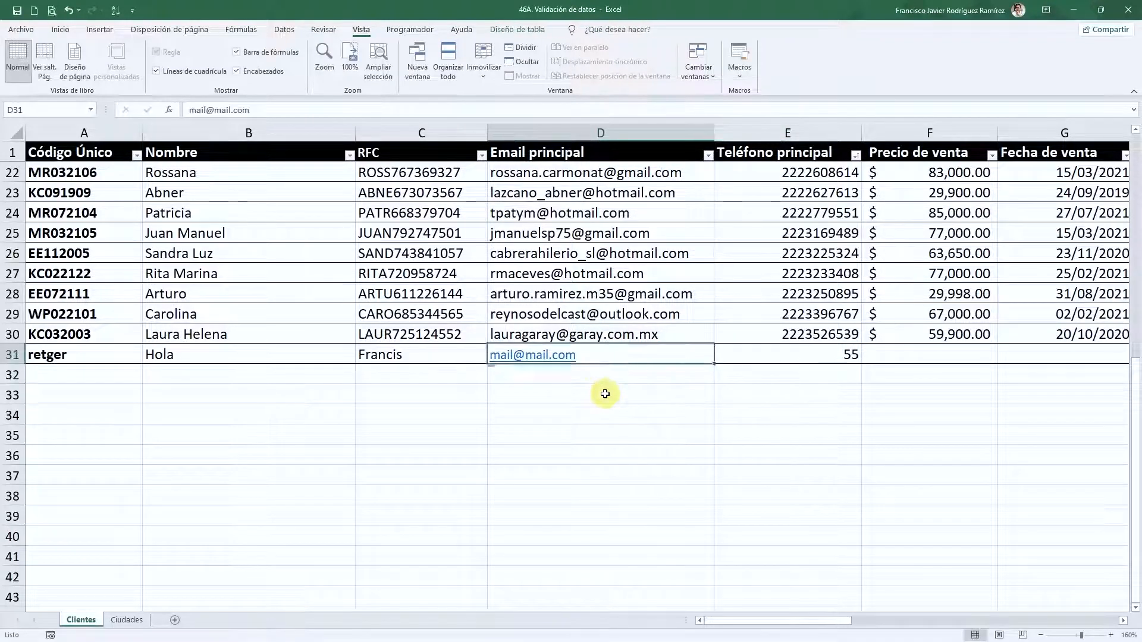
pyautogui.press('Right')
pyautogui.press('Right')
pyautogui.press('Left')
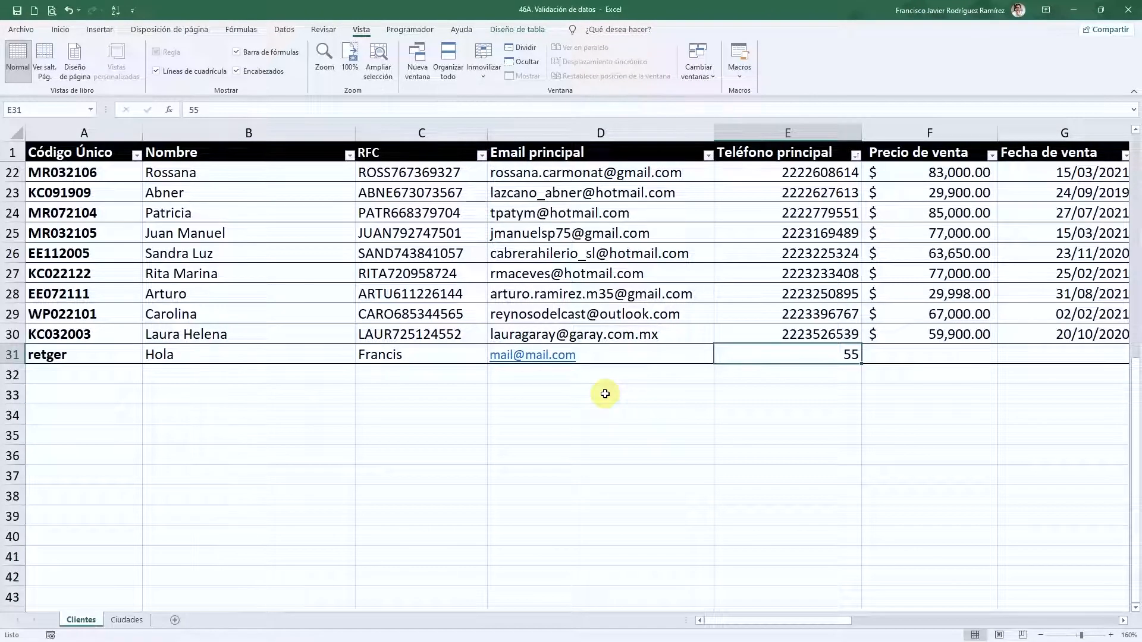
pyautogui.hscroll(1, 605, 394)
pyautogui.press('Right')
pyautogui.press('Left')
# - Enter -30 as the sale price in F31, shown as $ (30.00)
pyautogui.press('Right')
pyautogui.press('Right')
pyautogui.press('Left')
pyautogui.write('-')
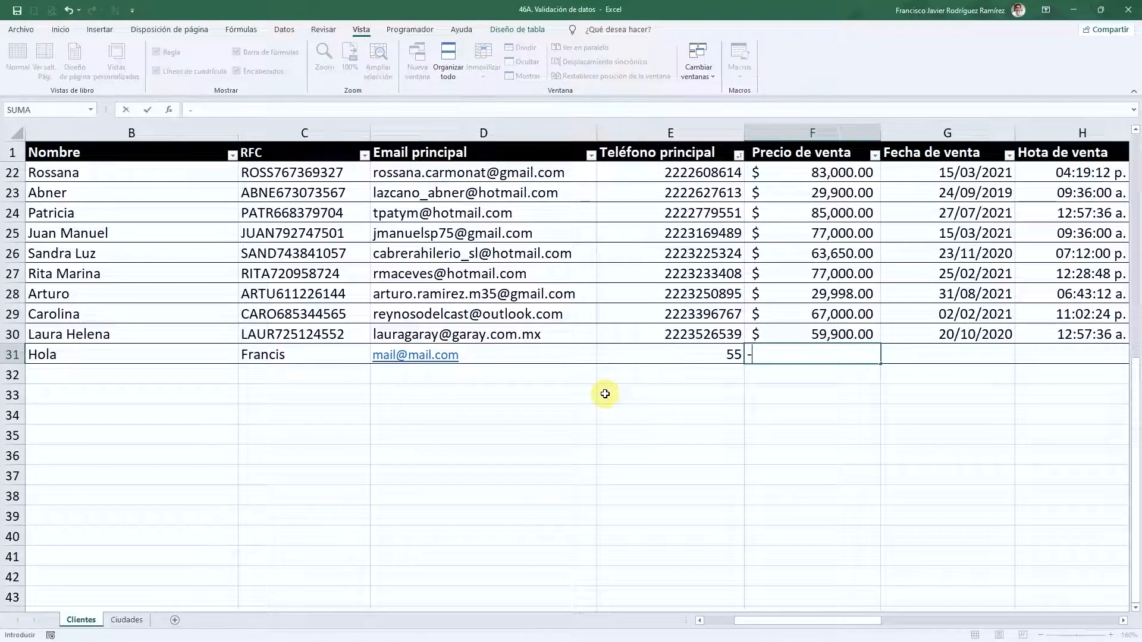
pyautogui.write('30')
pyautogui.hotkey('ctrl', 'Return')
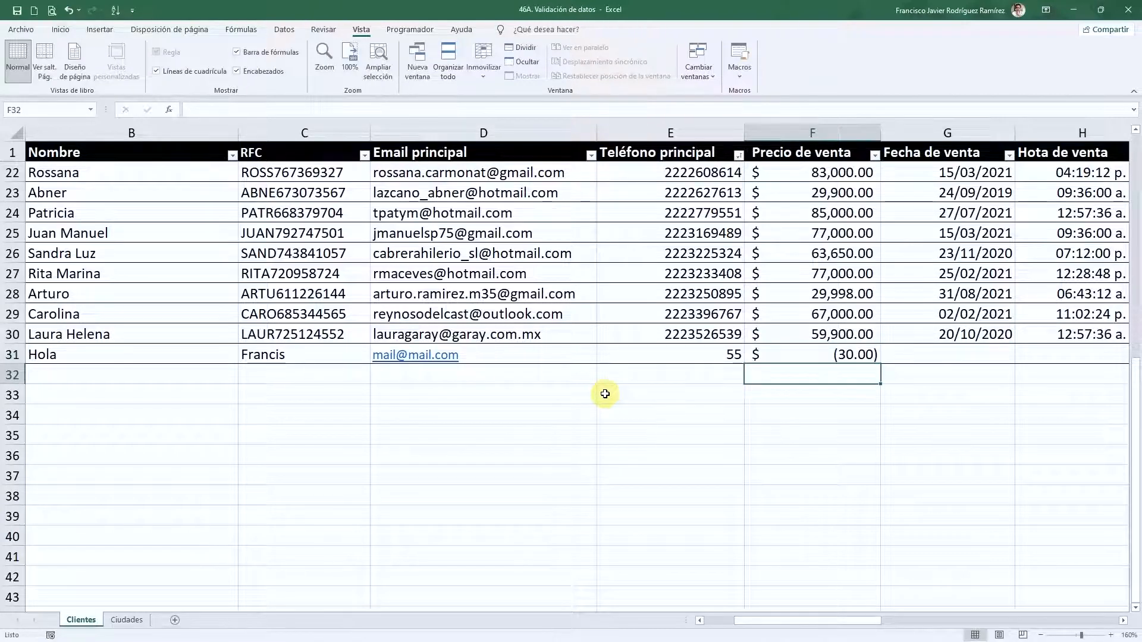
pyautogui.press('Left')
pyautogui.press('Right')
pyautogui.press('Left')
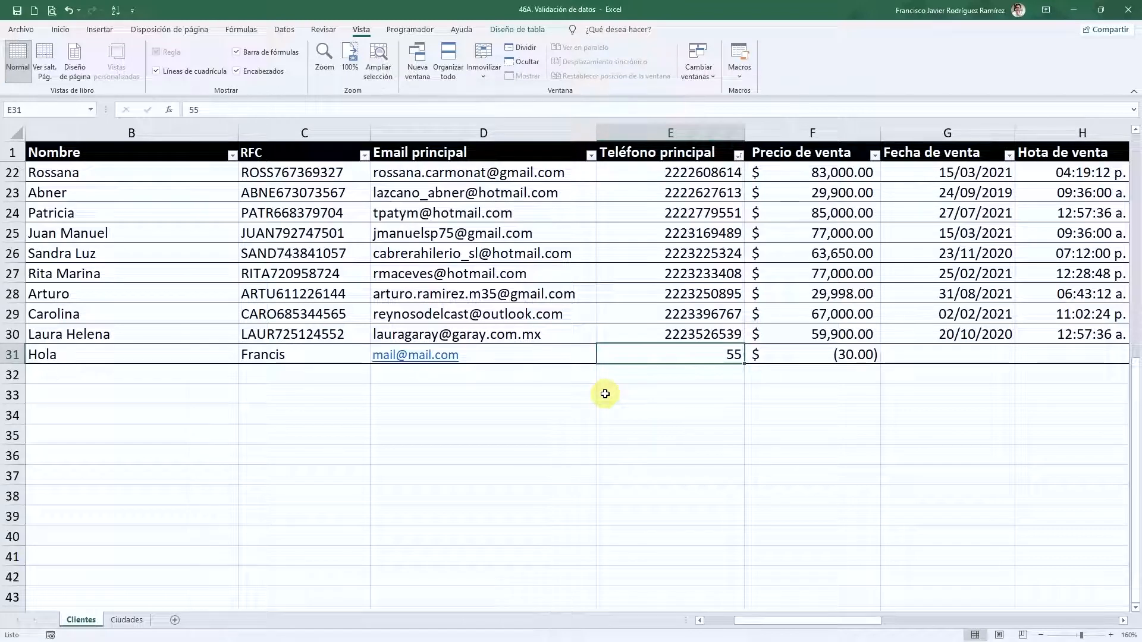
pyautogui.press('Right')
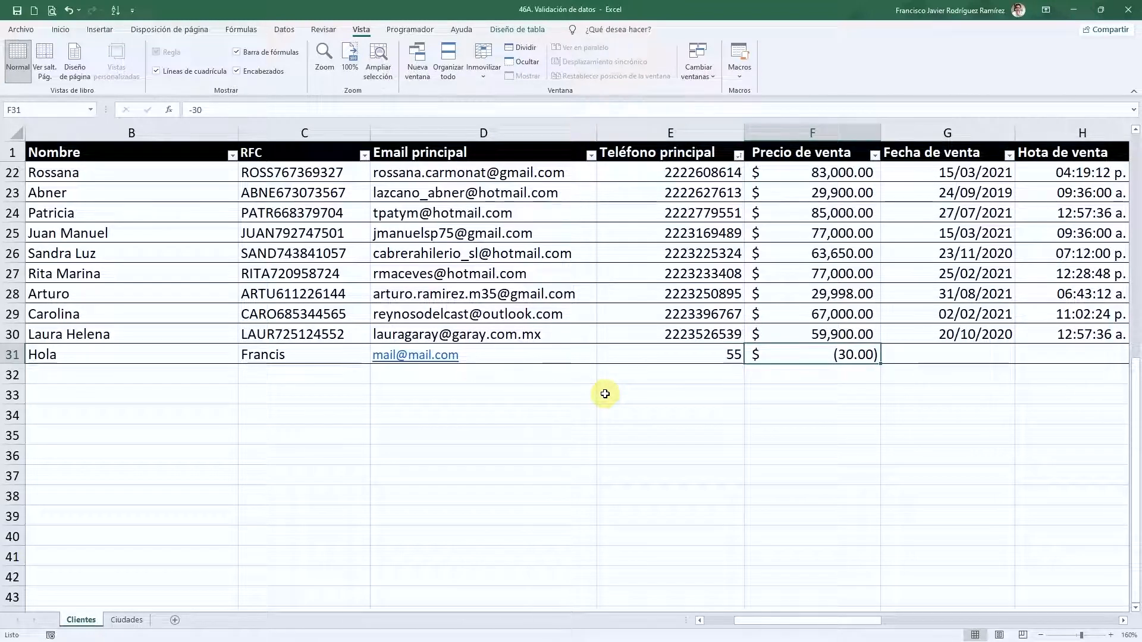
pyautogui.press('Right')
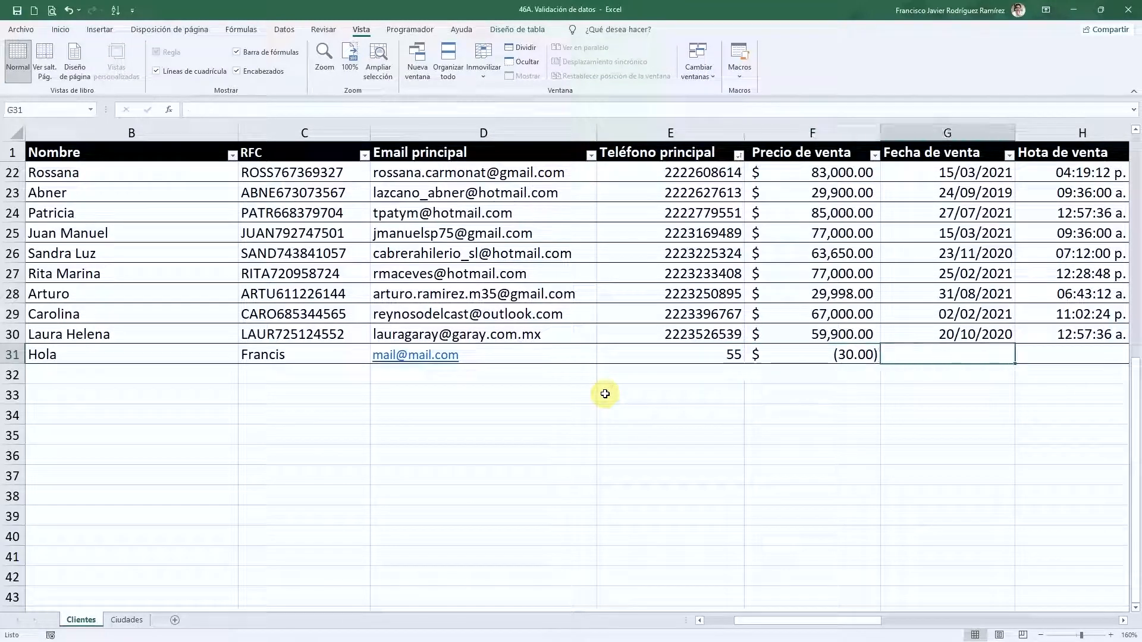
# - Type 'Hoy' as the sale date in G31 and 'Medio día' as the sale time in H31
pyautogui.hscroll(1, 605, 394)
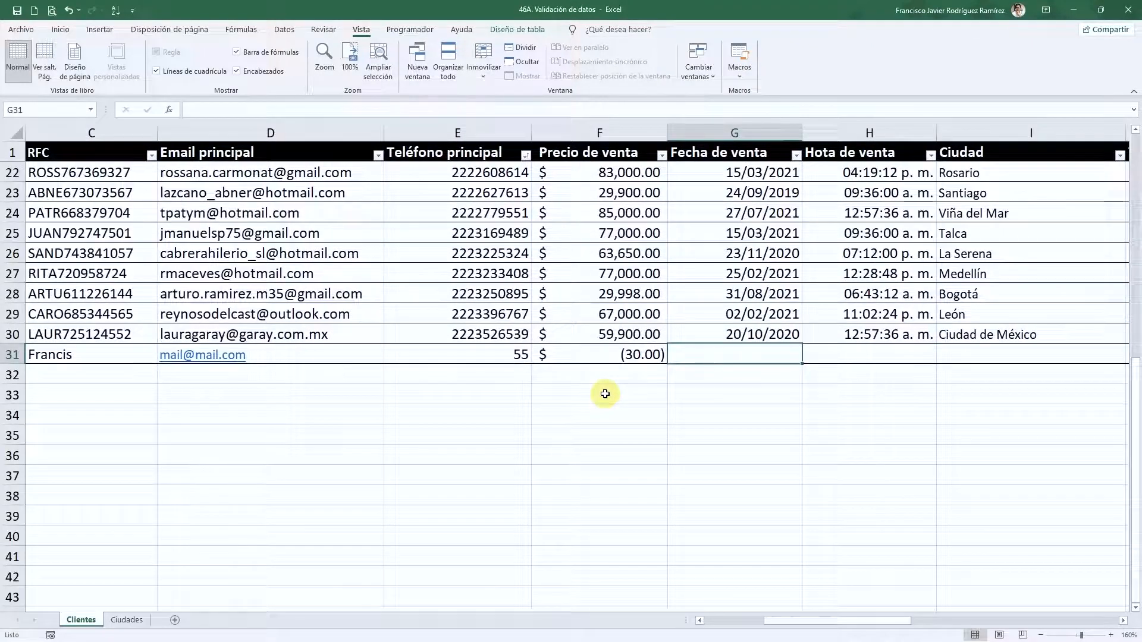
pyautogui.write('Ho')
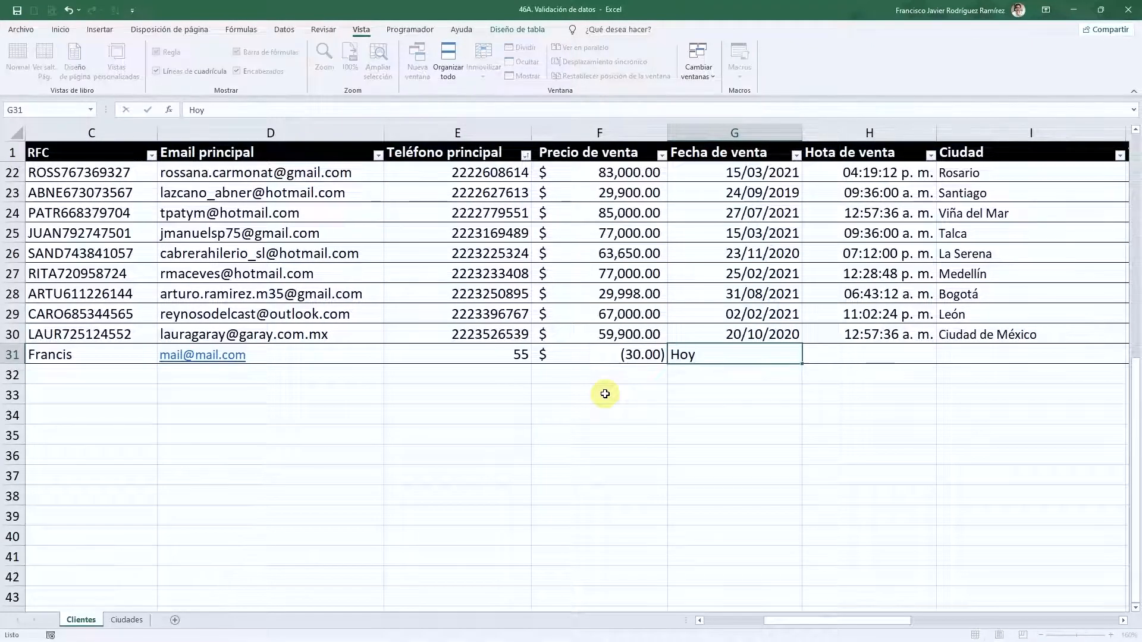
pyautogui.write('y')
pyautogui.hotkey('ctrl', 'Return')
pyautogui.press('Right')
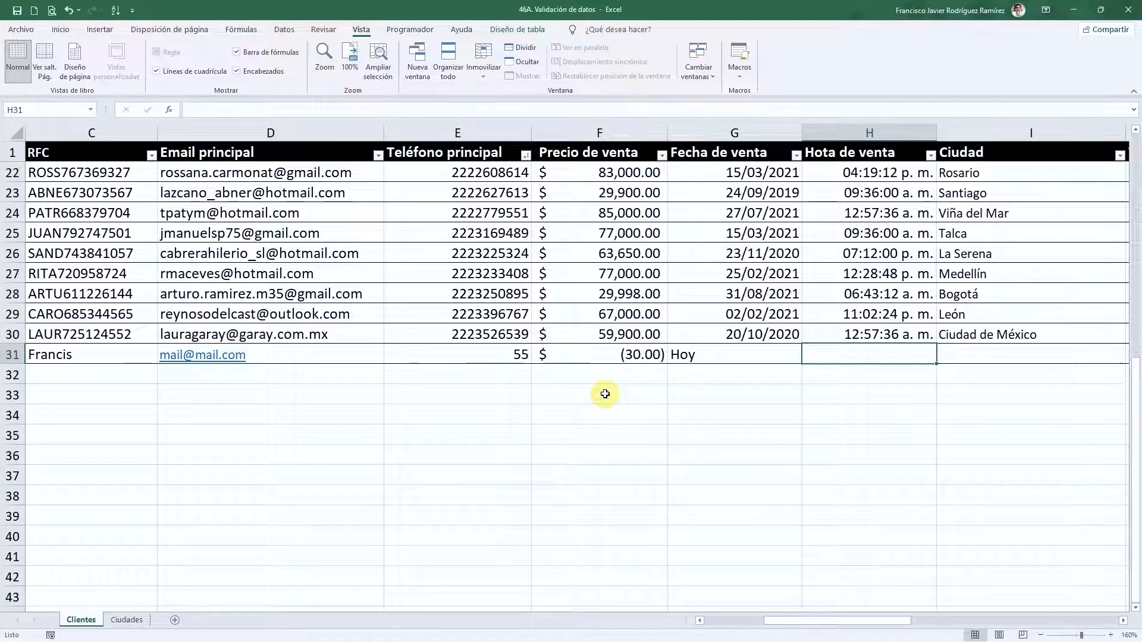
pyautogui.write('Mei')
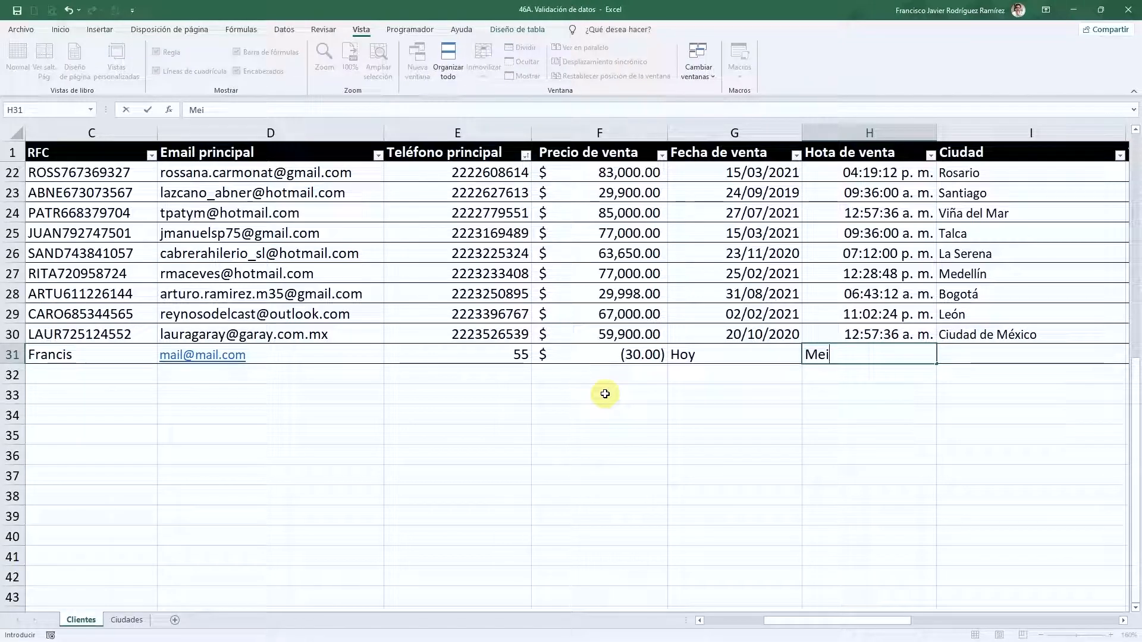
pyautogui.press('BackSpace')
pyautogui.write('edio día')
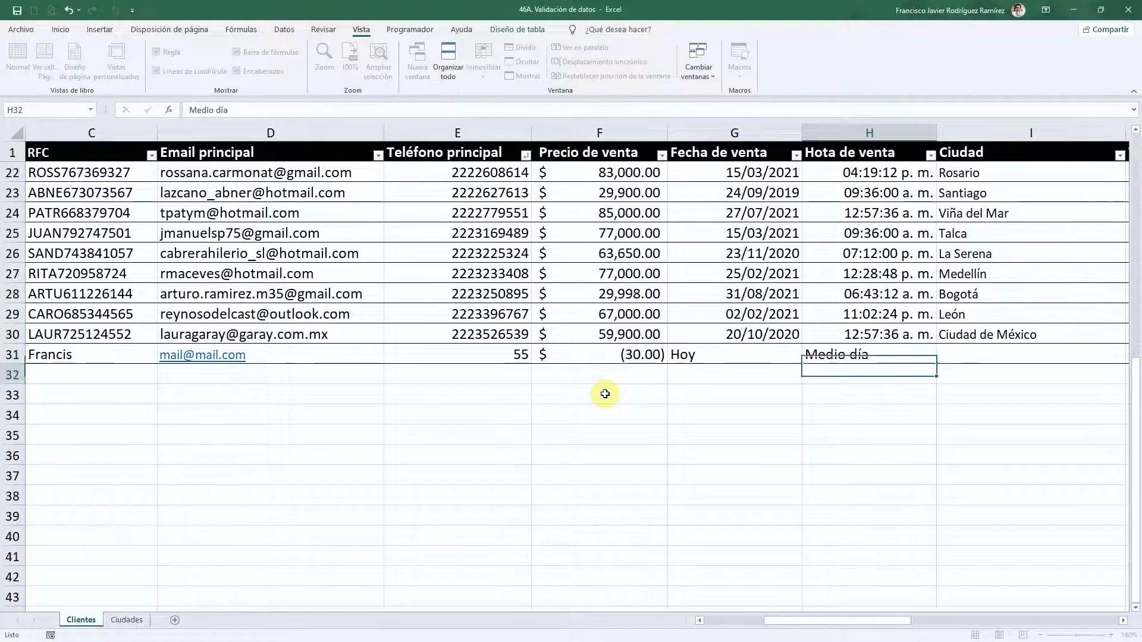
pyautogui.press('Tab')
# - Enter León as city, Otro as type and 'no sé' as status in row 31
pyautogui.hscroll(2, 605, 394)
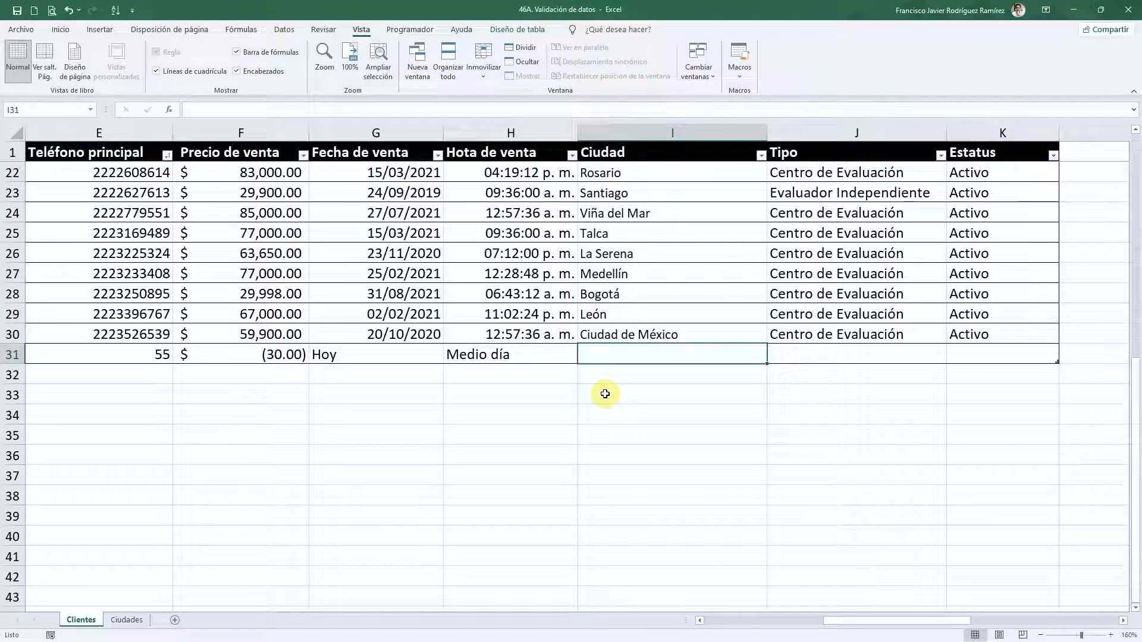
pyautogui.write('L')
pyautogui.press('BackSpace')
pyautogui.press('BackSpace')
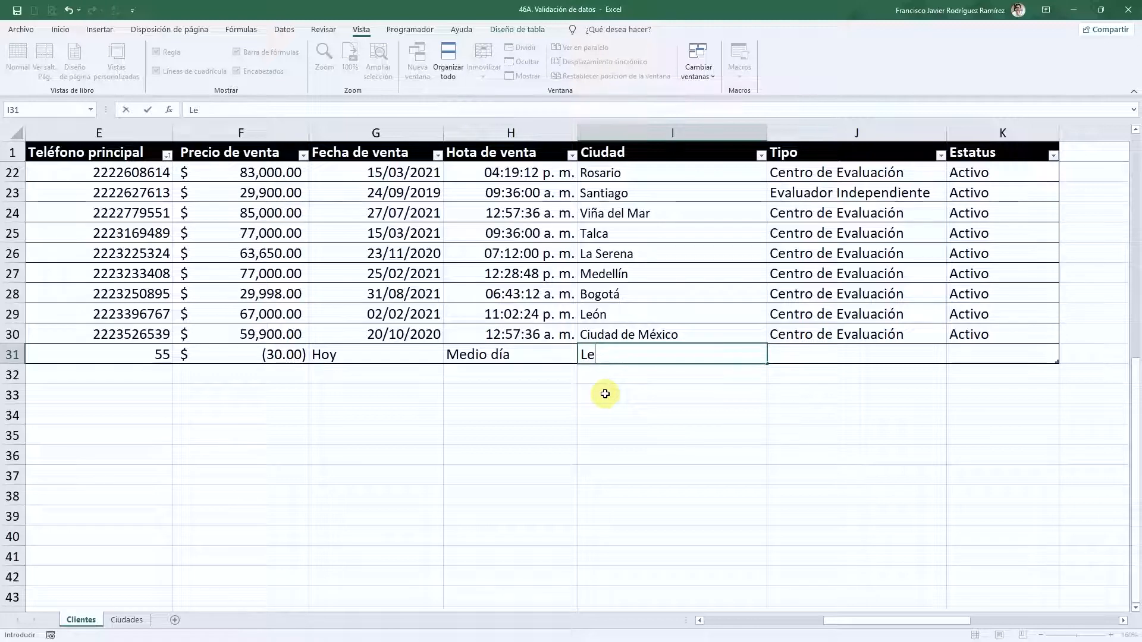
pyautogui.write('ónm')
pyautogui.press('BackSpace')
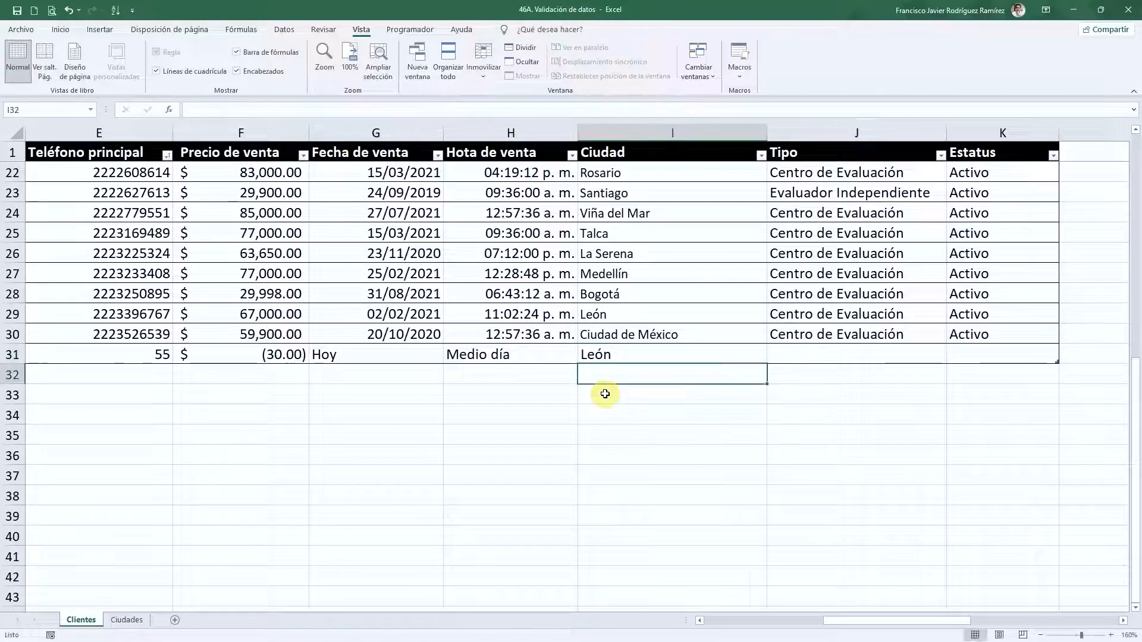
pyautogui.press('Tab')
pyautogui.write('Ot')
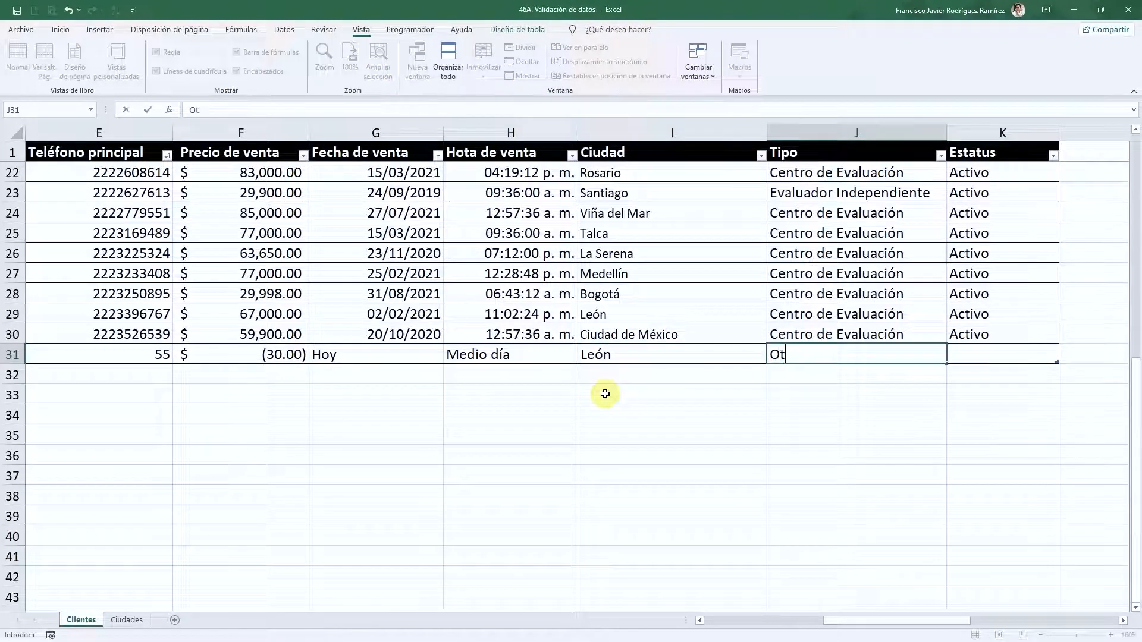
pyautogui.press('Tab')
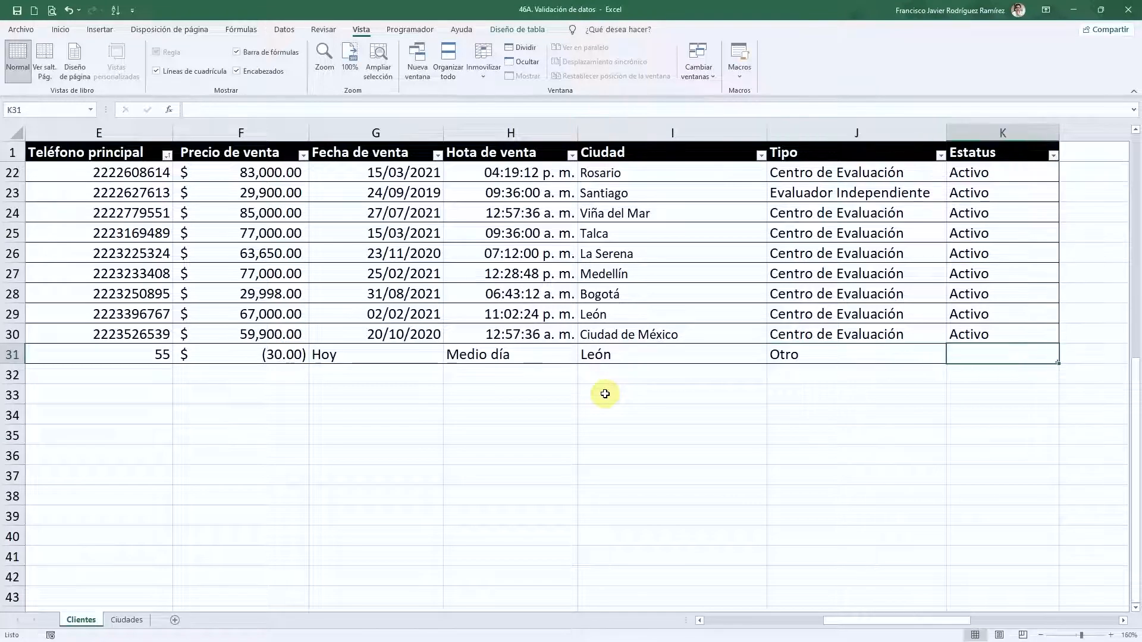
pyautogui.write('no sé')
pyautogui.press('Return')
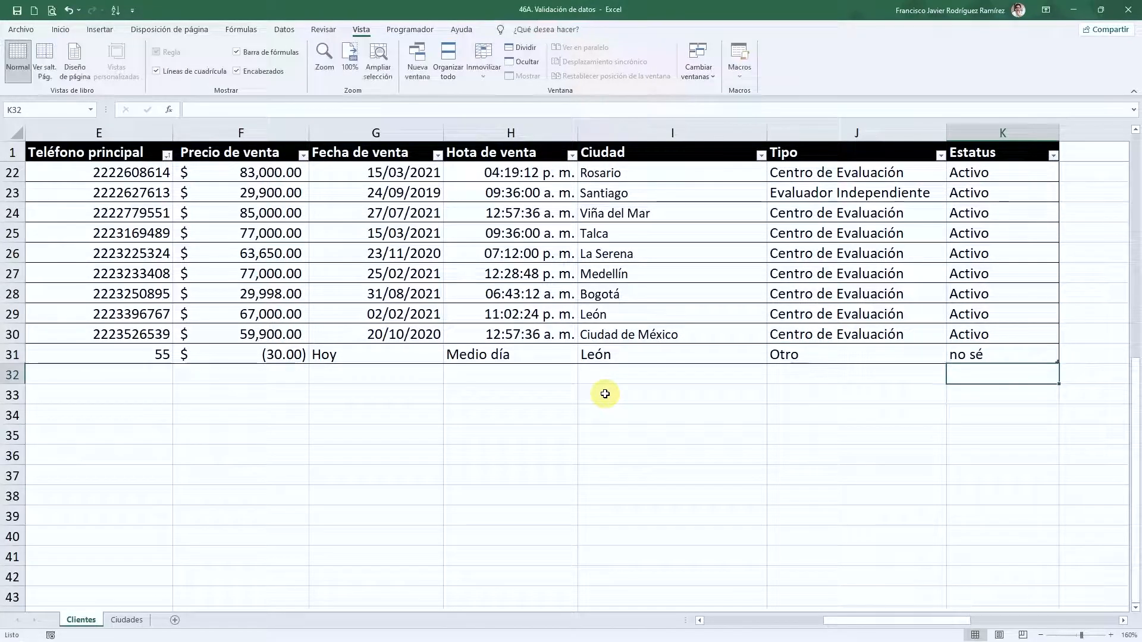
# - Capitalise the status in K31 to 'No sé'
pyautogui.press('Up')
pyautogui.press('F2')
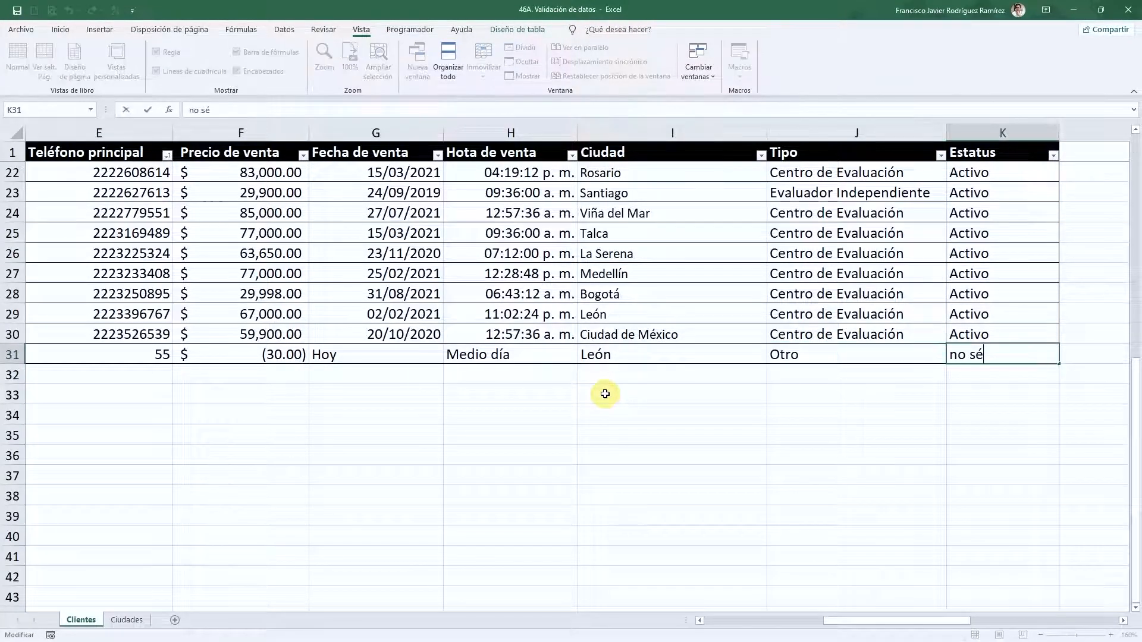
pyautogui.hotkey('ctrl', 'Left')
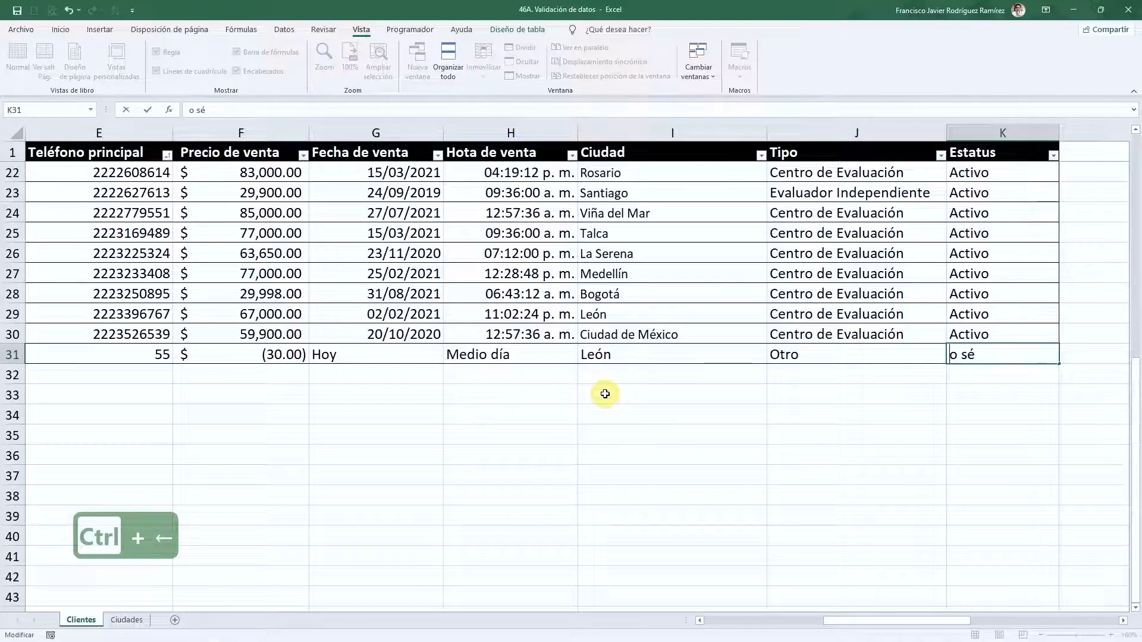
pyautogui.write('N')
pyautogui.press('Return')
pyautogui.press('Up')
pyautogui.press('Up')
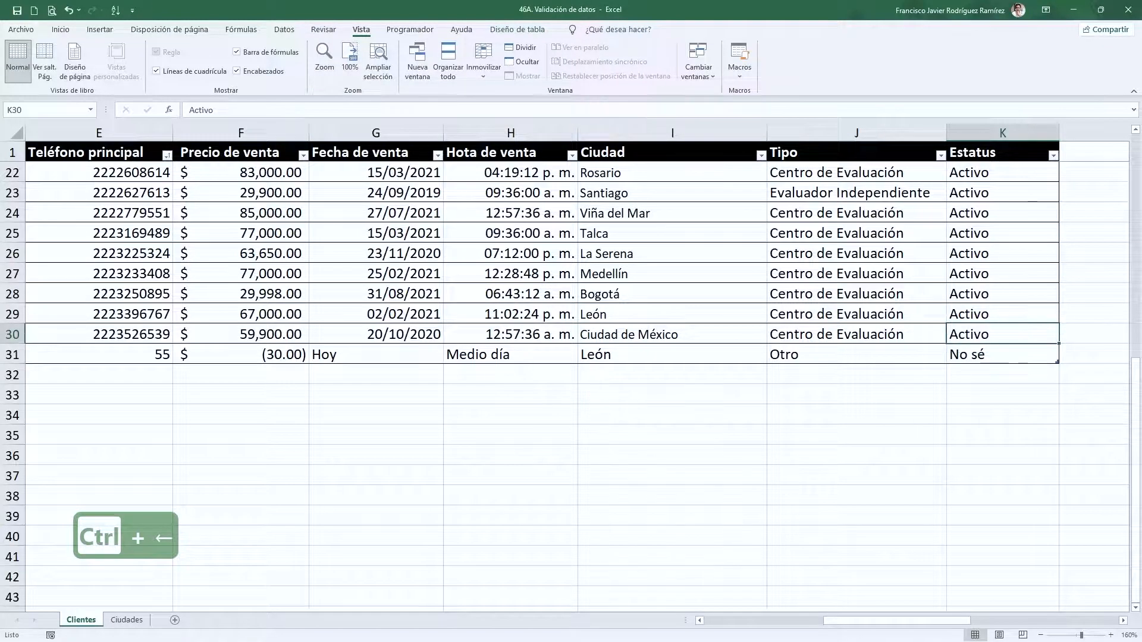
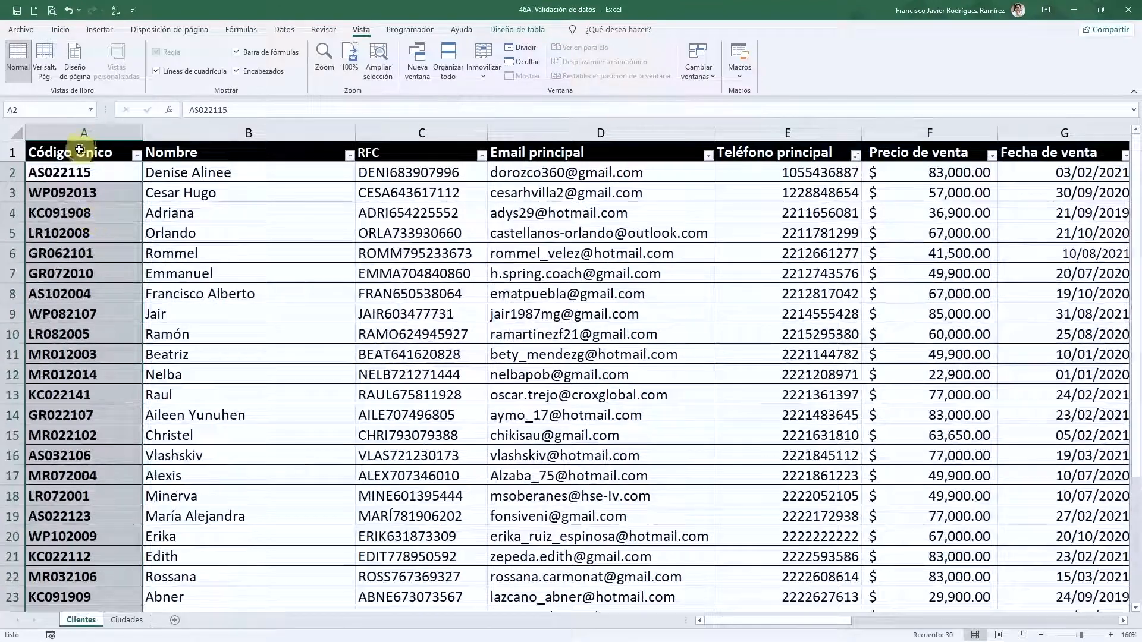
pyautogui.scroll(-6, 276, 327)
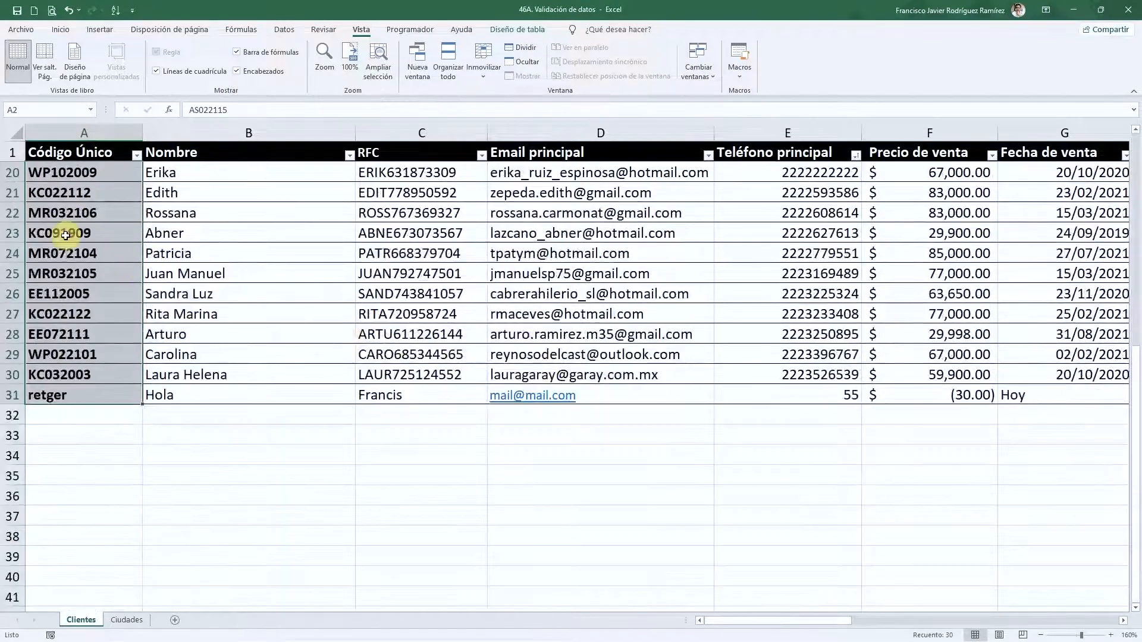
pyautogui.scroll(5, 65, 235)
pyautogui.scroll(1, 65, 235)
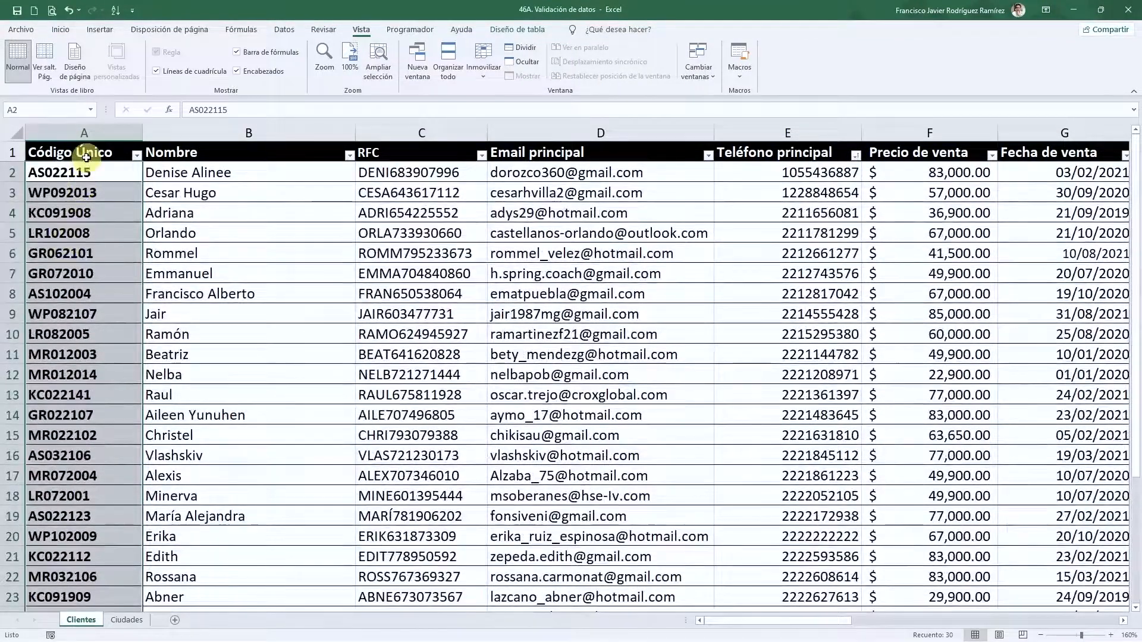
pyautogui.click(87, 134)
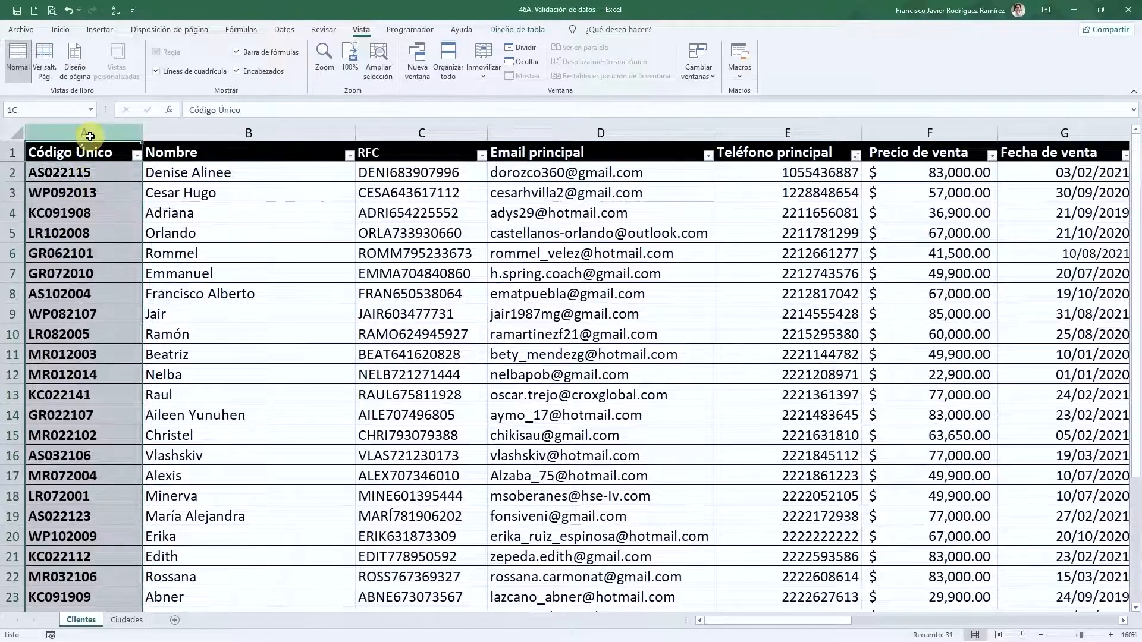
pyautogui.scroll(-5, 90, 173)
pyautogui.scroll(-5, 104, 220)
pyautogui.scroll(4, 115, 316)
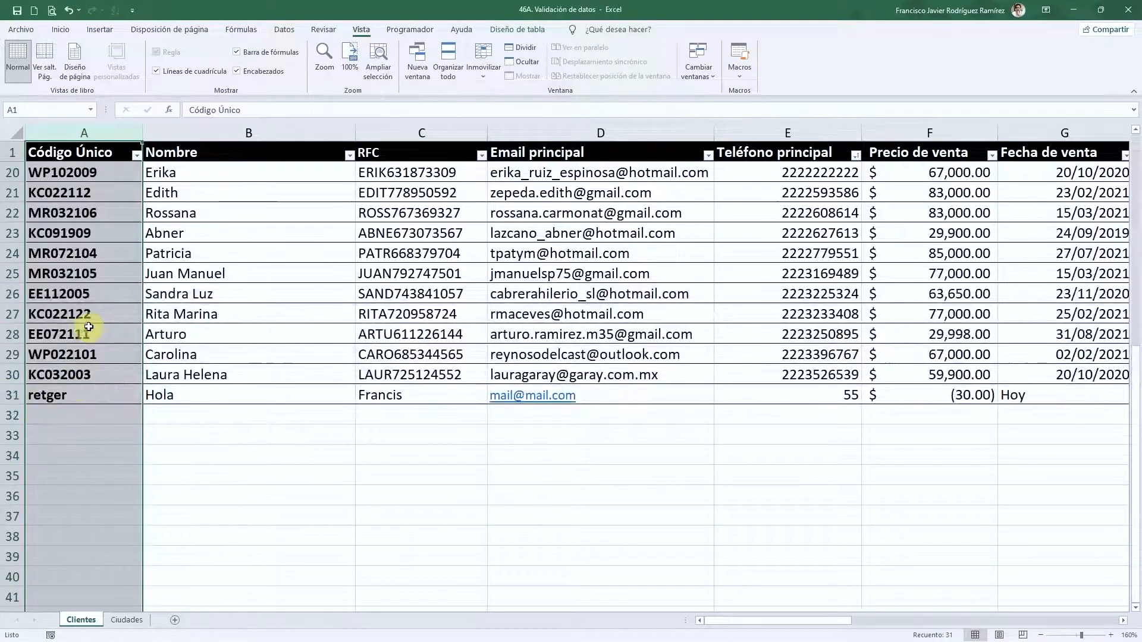
pyautogui.scroll(6, 84, 326)
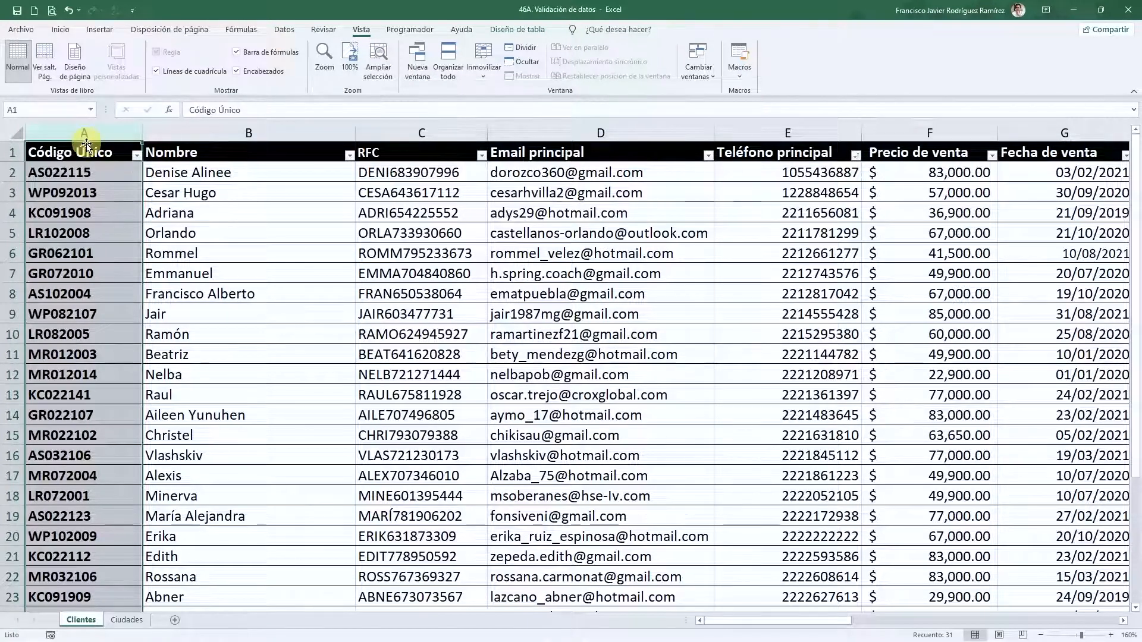
pyautogui.click(87, 142)
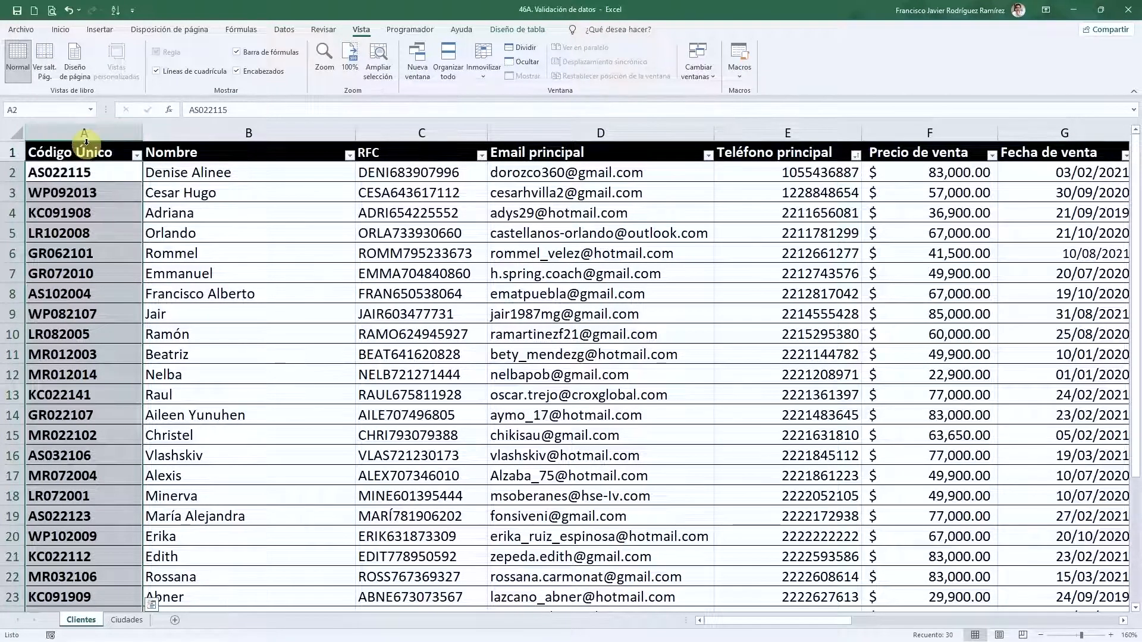
pyautogui.scroll(-9, 86, 178)
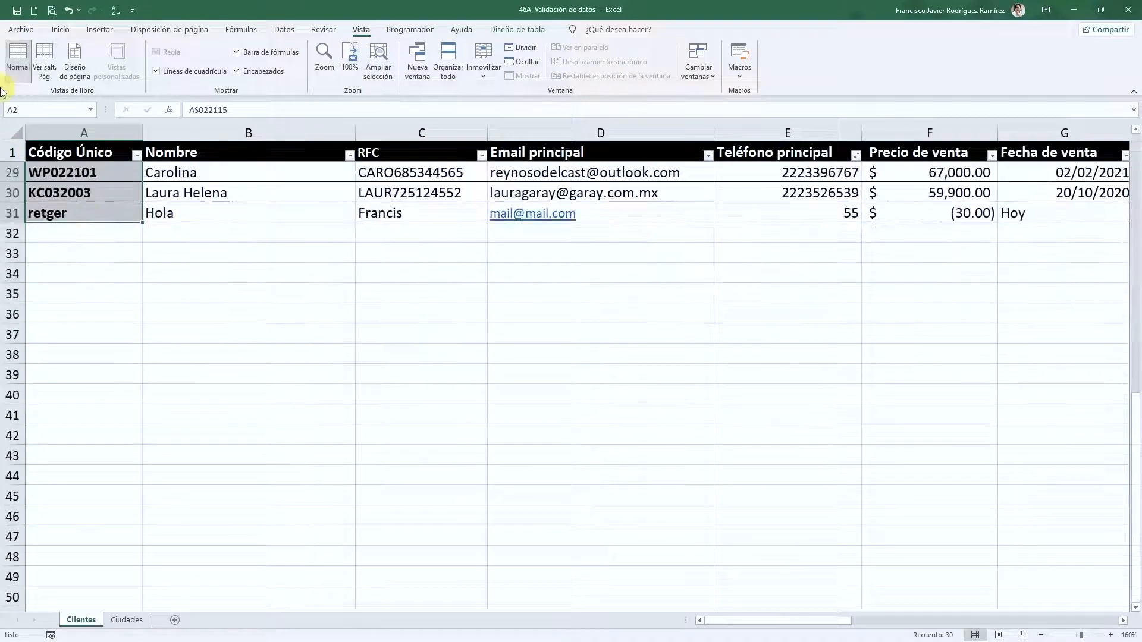
pyautogui.scroll(9, 94, 196)
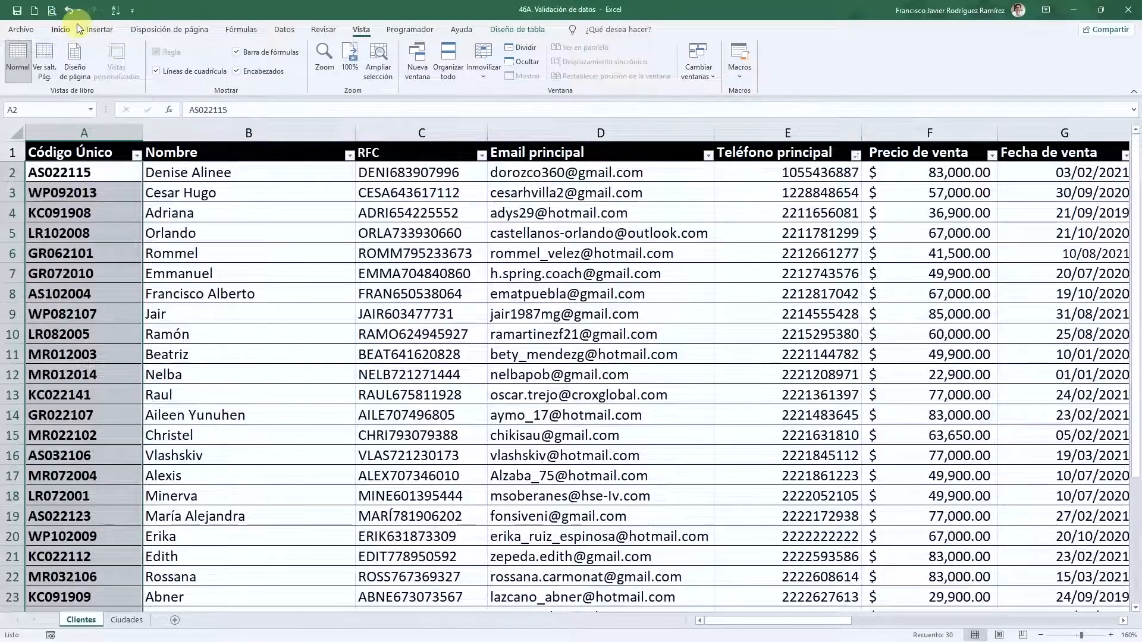
# - Add a Text length validation rule to the Código Único cells: length equal to 8
pyautogui.click(283, 33)
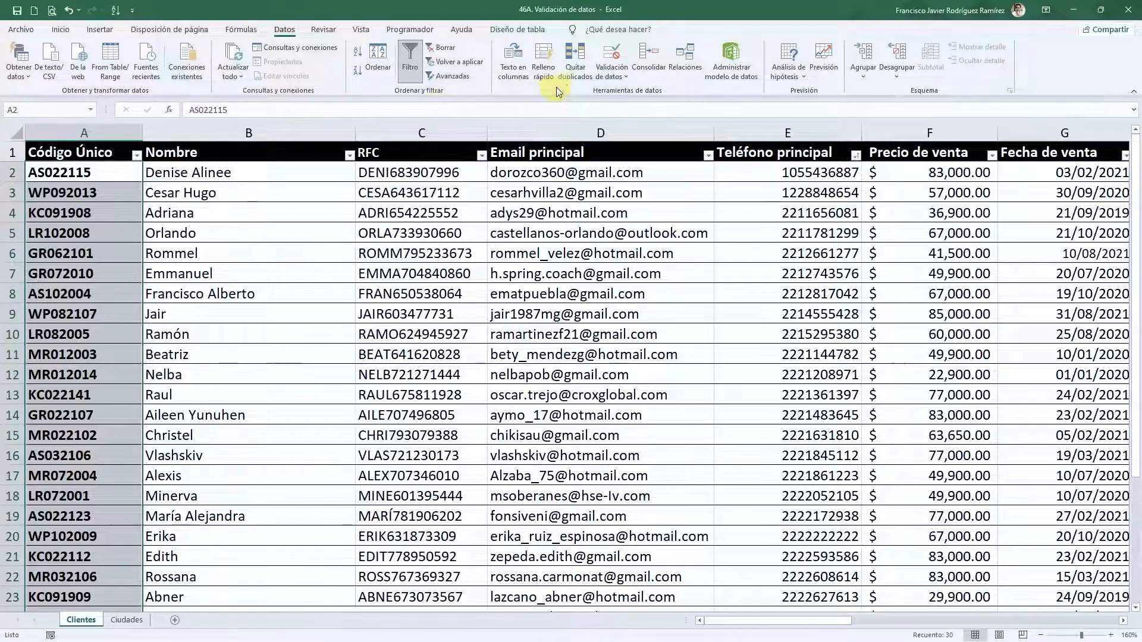
pyautogui.click(617, 55)
pyautogui.moveTo(571, 165); pyautogui.dragTo(450, 189)
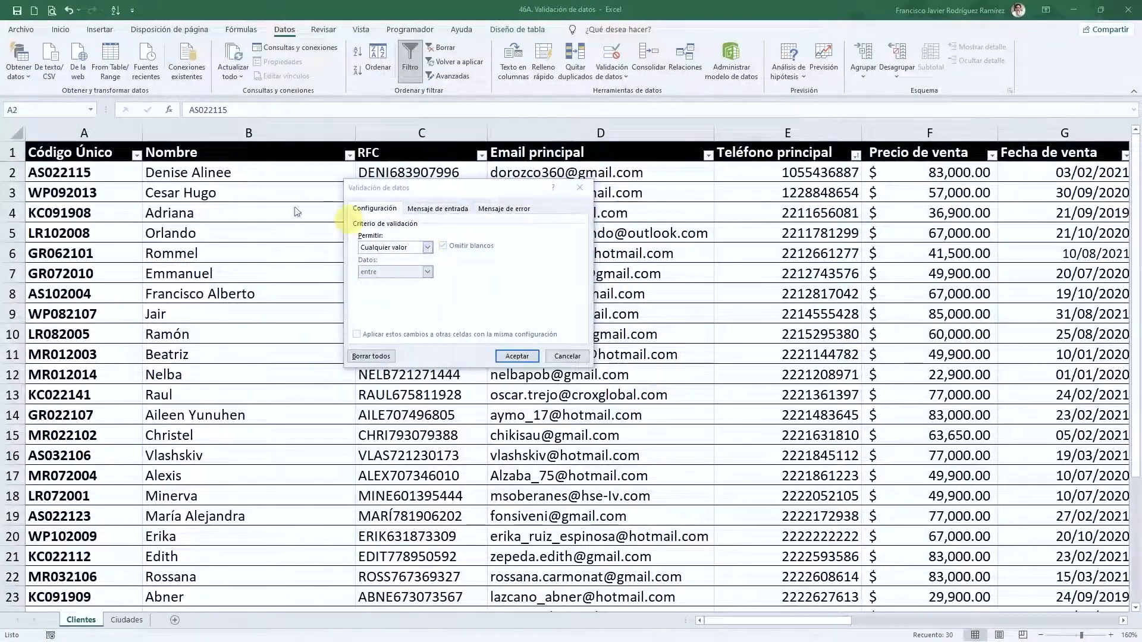
pyautogui.click(425, 248)
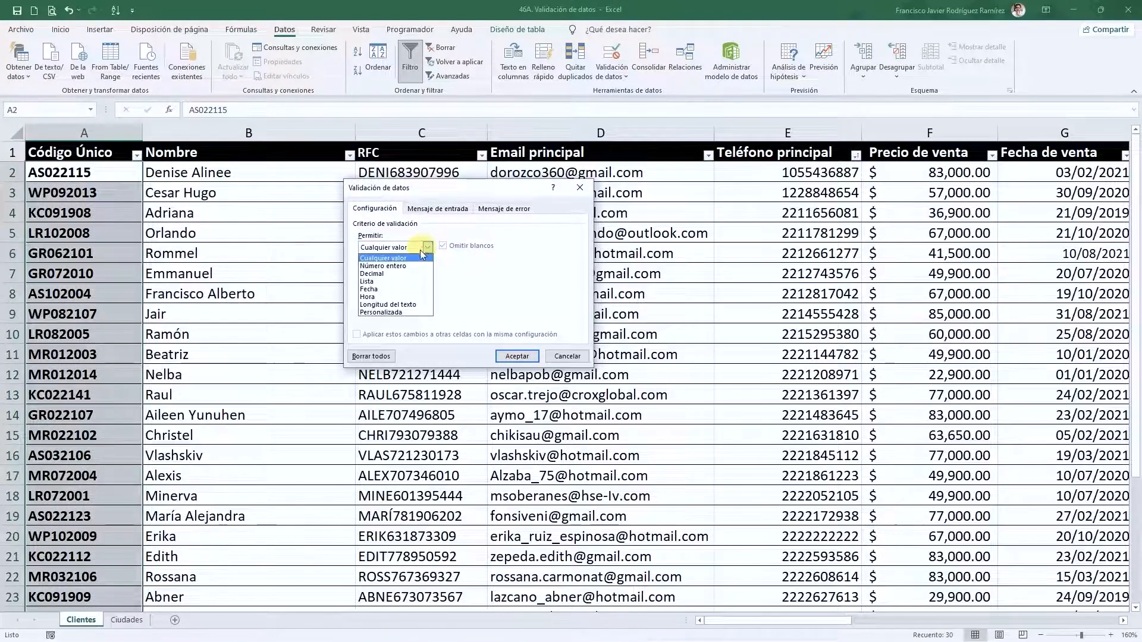
pyautogui.click(404, 306)
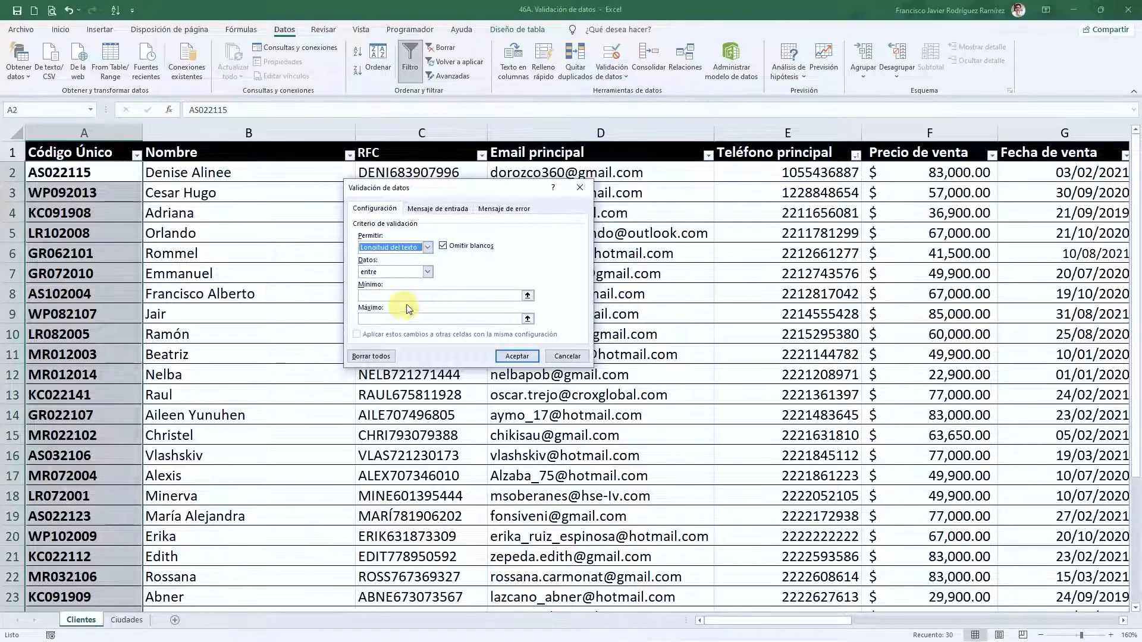
pyautogui.click(418, 272)
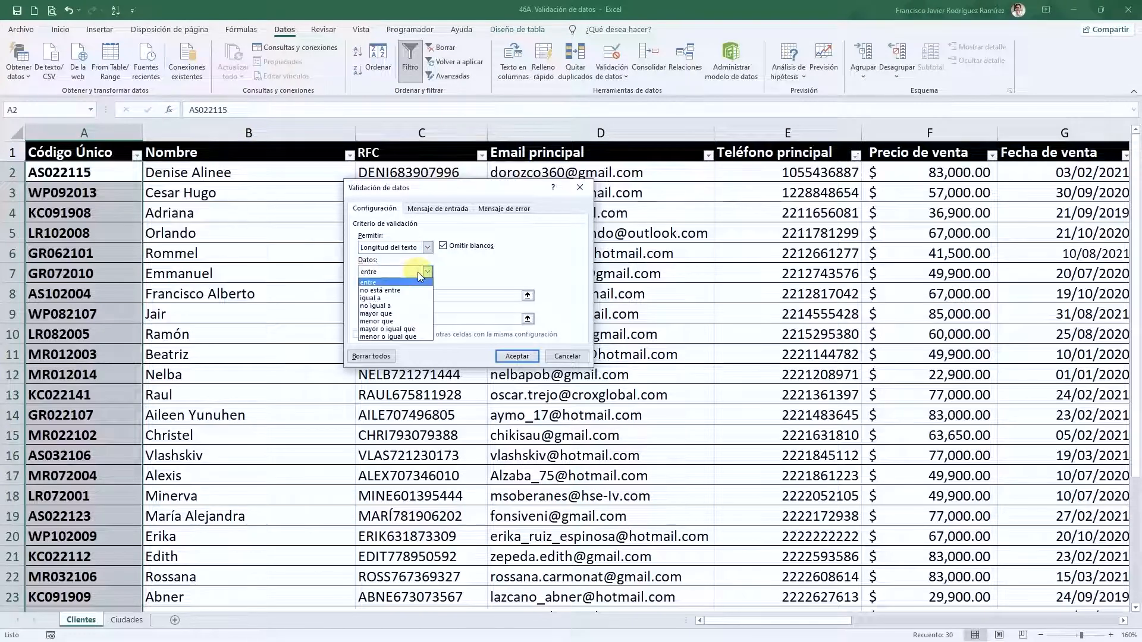
pyautogui.click(417, 272)
pyautogui.click(417, 272)
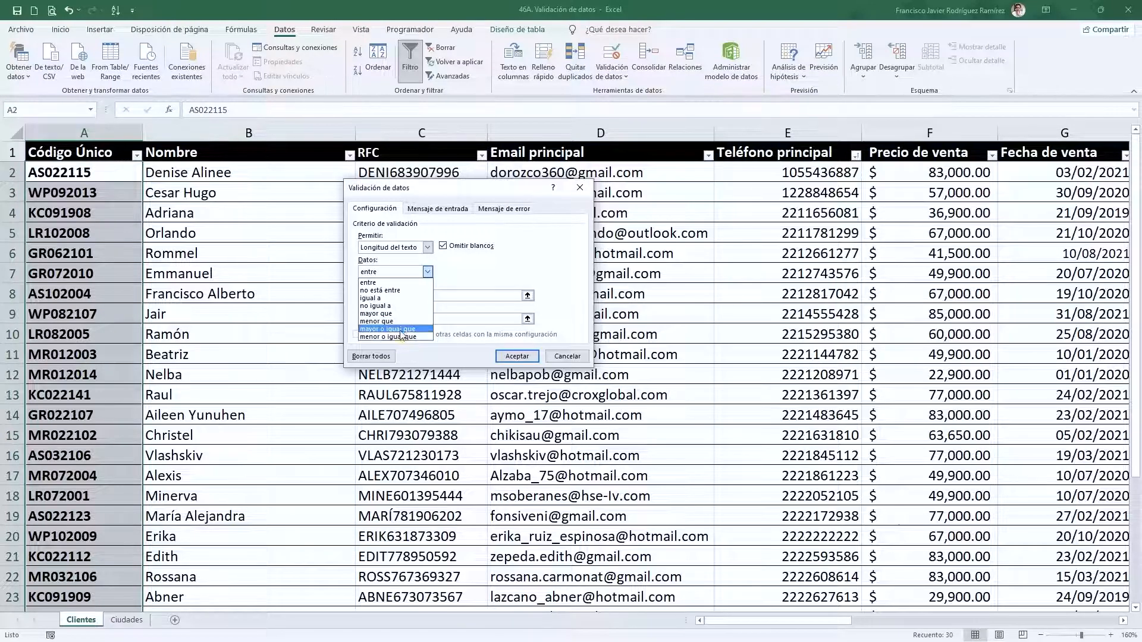
pyautogui.click(385, 299)
pyautogui.click(379, 297)
pyautogui.write('8')
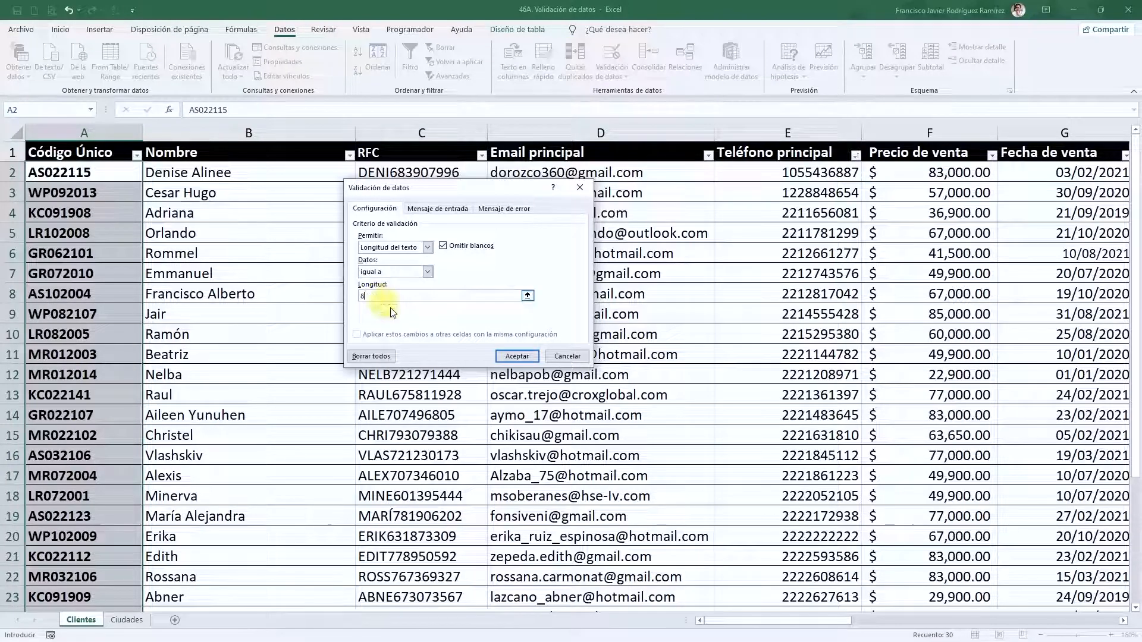
pyautogui.click(517, 357)
pyautogui.scroll(-2, 128, 390)
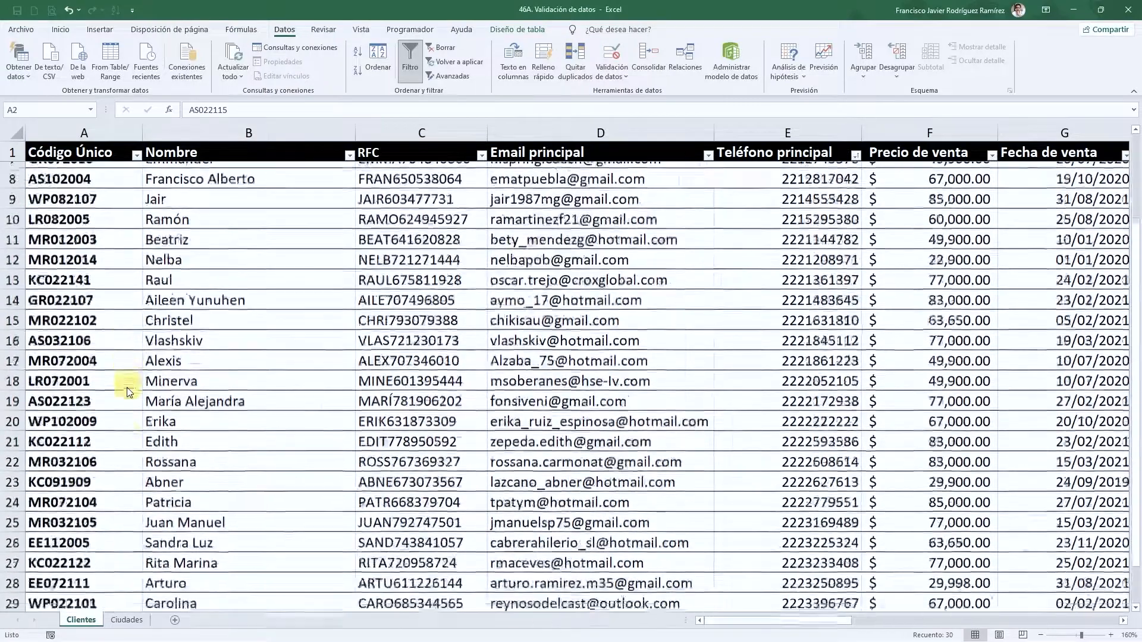
pyautogui.scroll(-4, 128, 390)
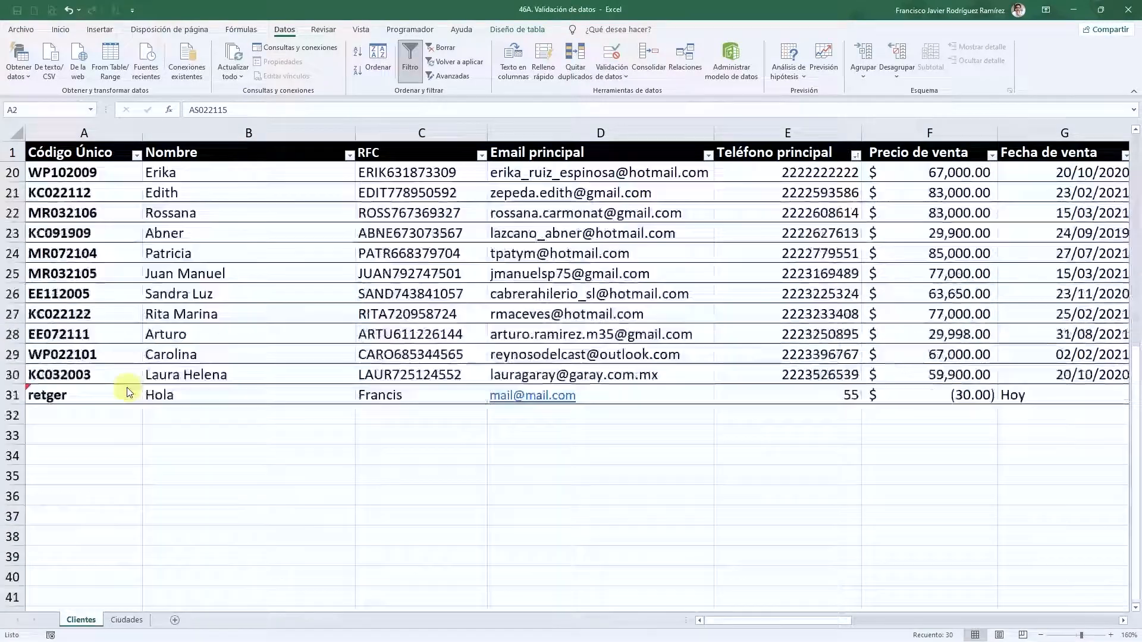
# - Select cell A31, which holds the six-character code 'retger', and zoom in on row 31
pyautogui.click(83, 399)
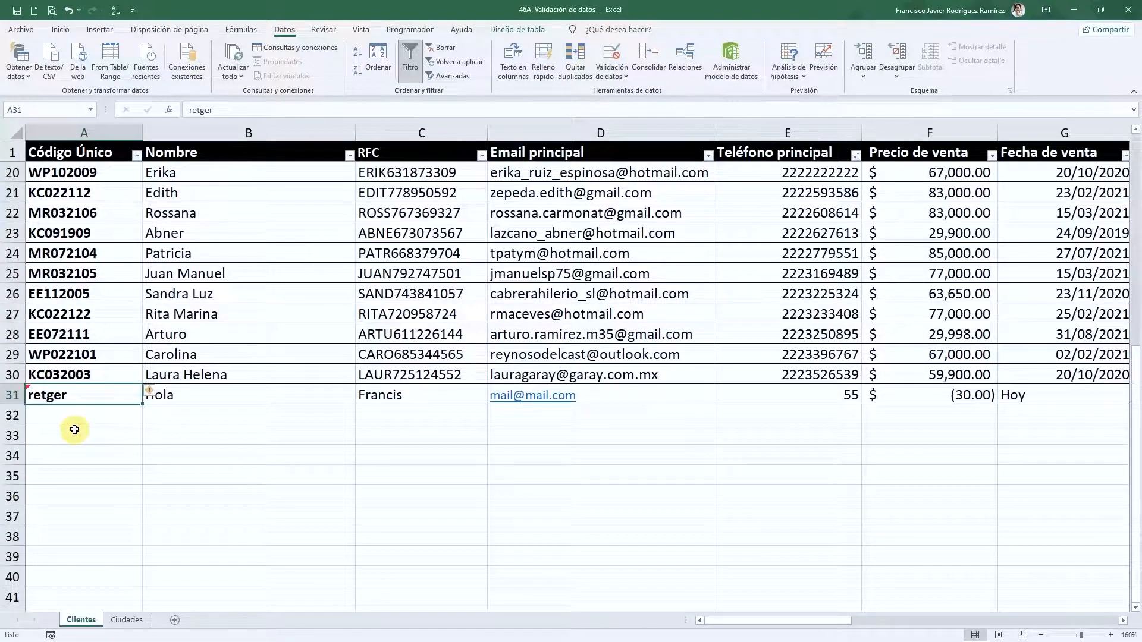
pyautogui.scroll(5, 74, 430)
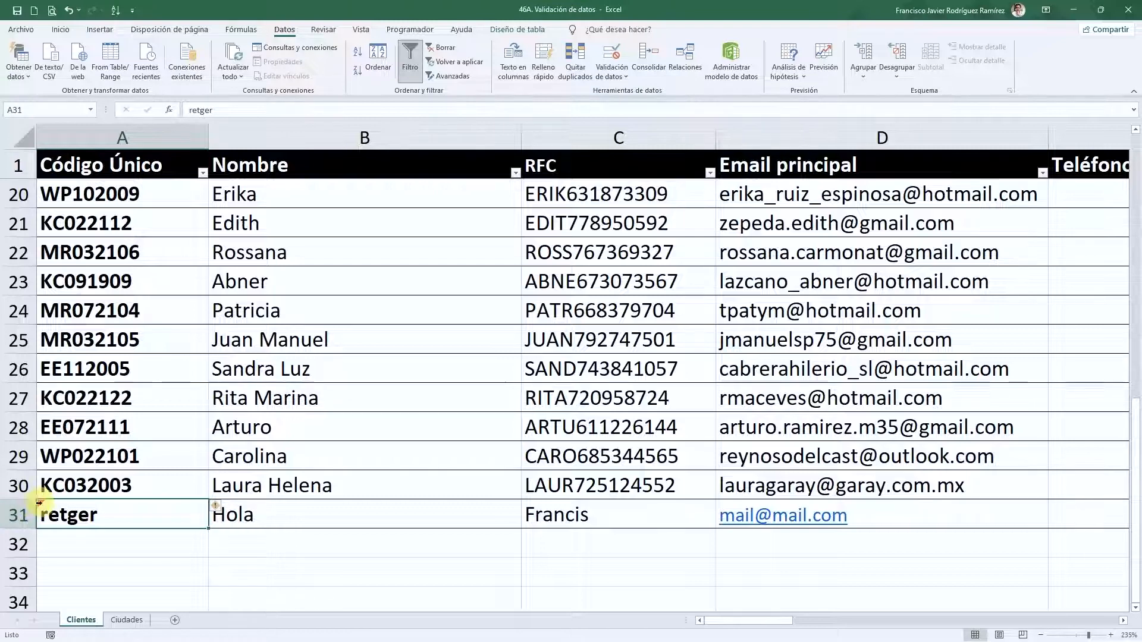
pyautogui.click(132, 557)
pyautogui.click(126, 516)
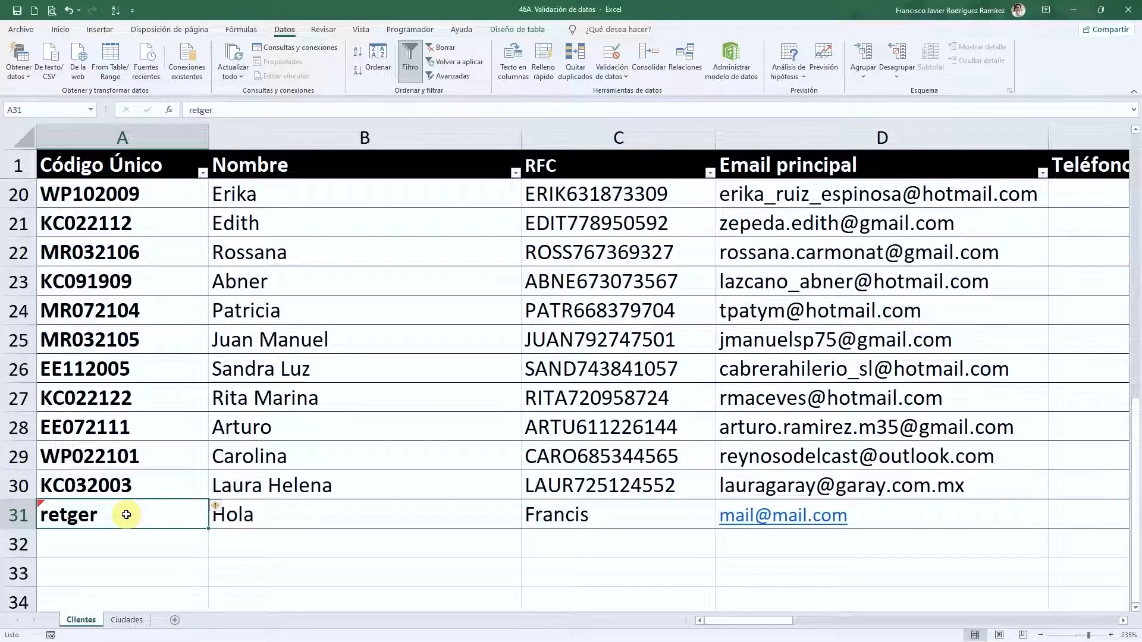
pyautogui.write('Paco')
pyautogui.press('Return')
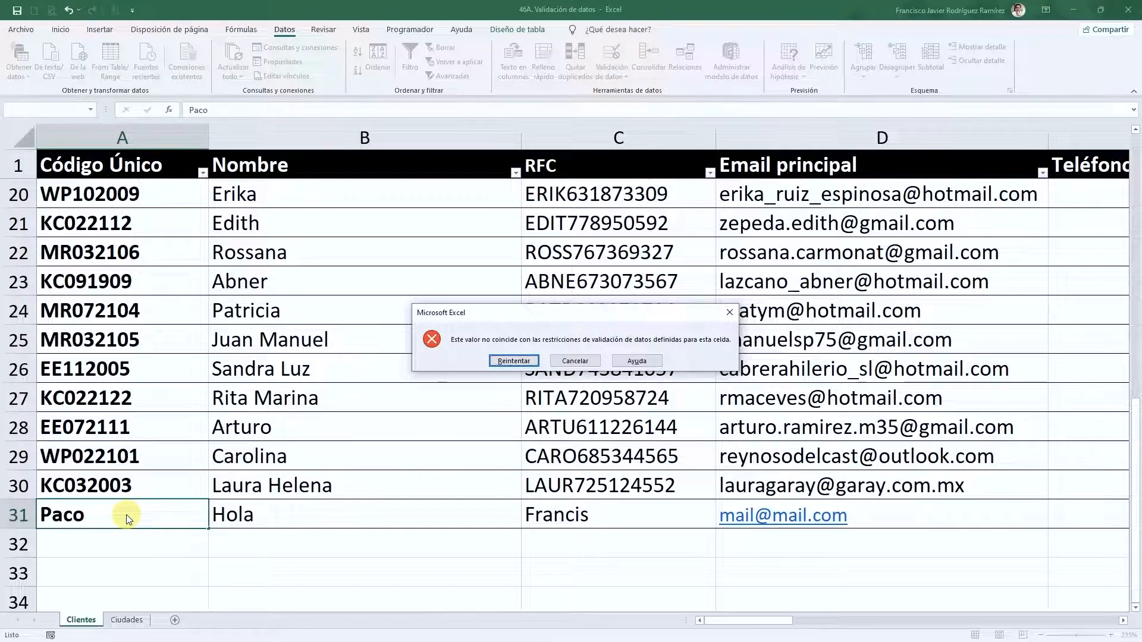
pyautogui.moveTo(525, 321); pyautogui.dragTo(424, 324)
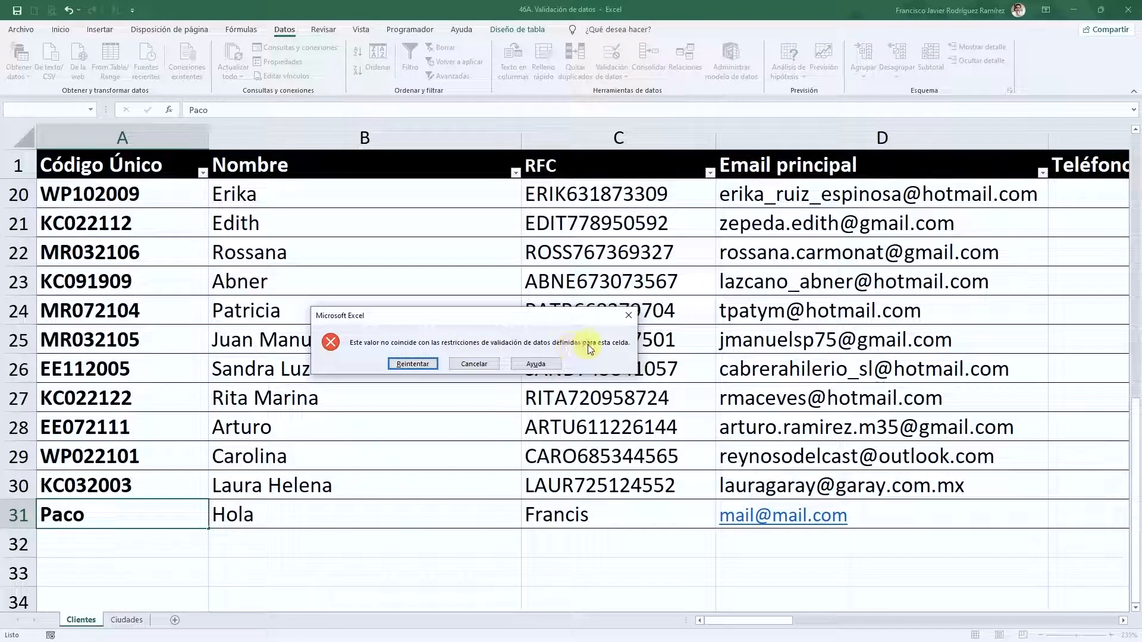
pyautogui.click(460, 366)
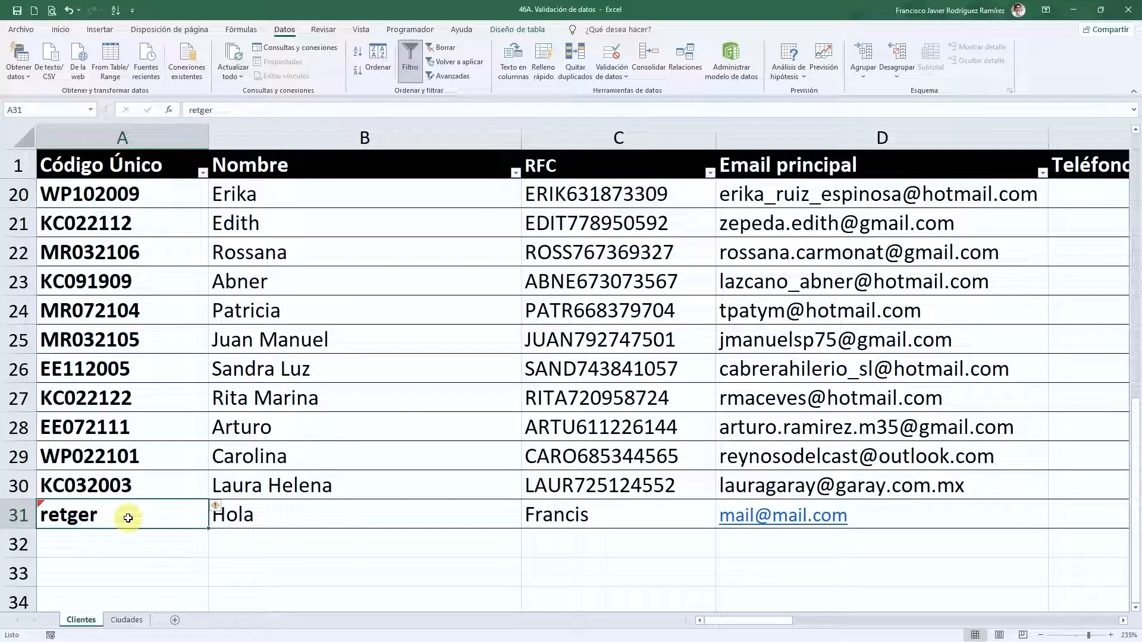
pyautogui.write('PR10')
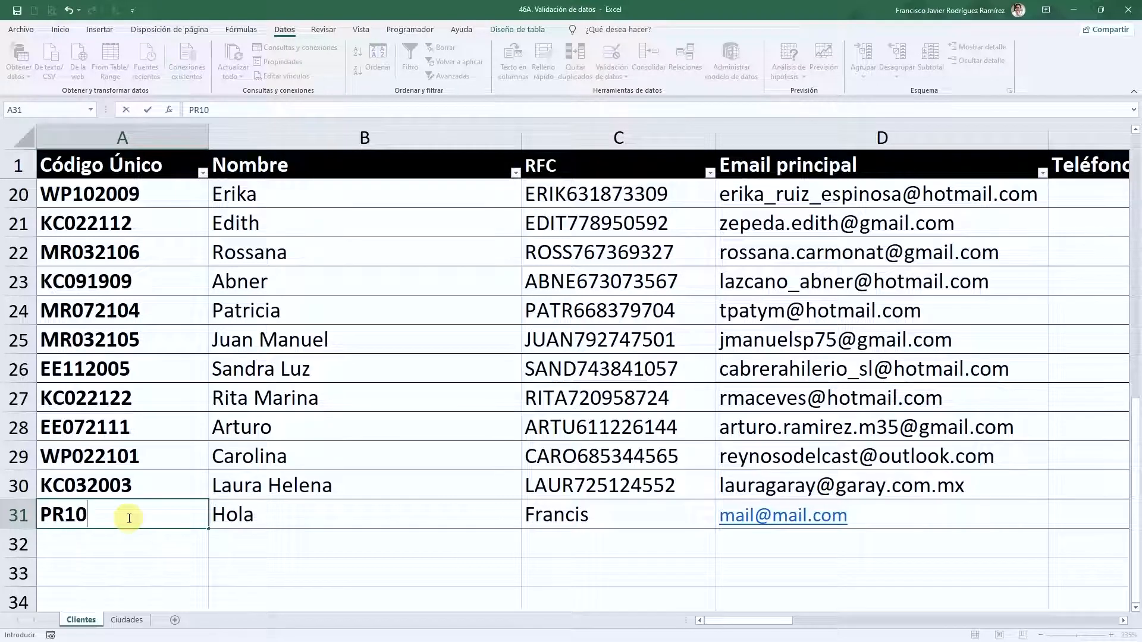
# - Enter a valid 8-character client code in A31 in place of 'retger'
pyautogui.write('21')
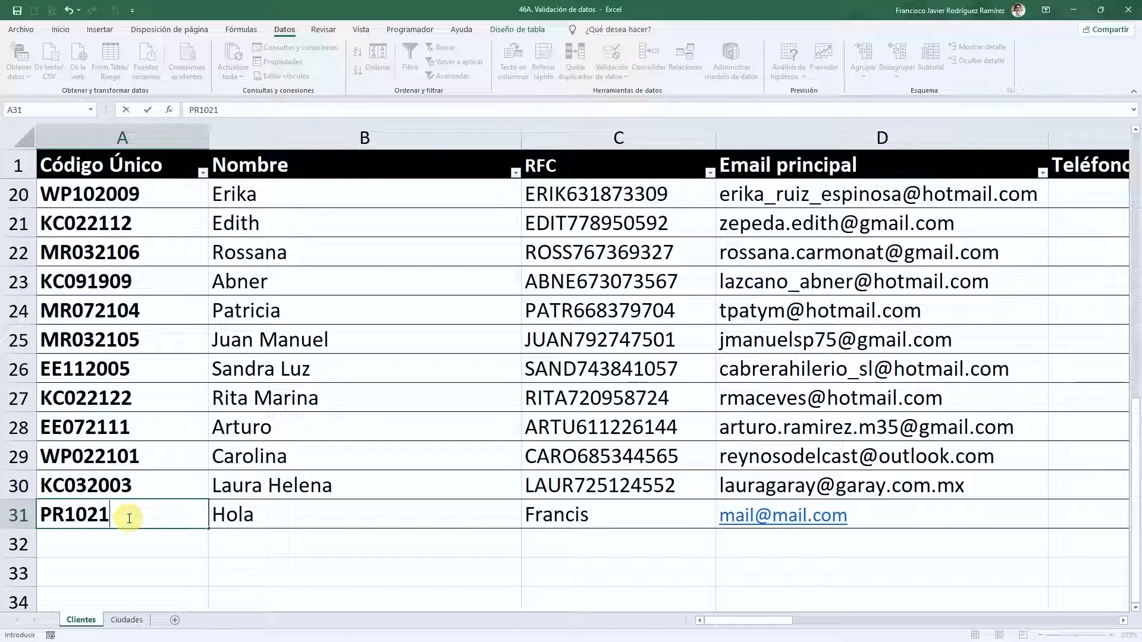
pyautogui.write('05')
pyautogui.press('Return')
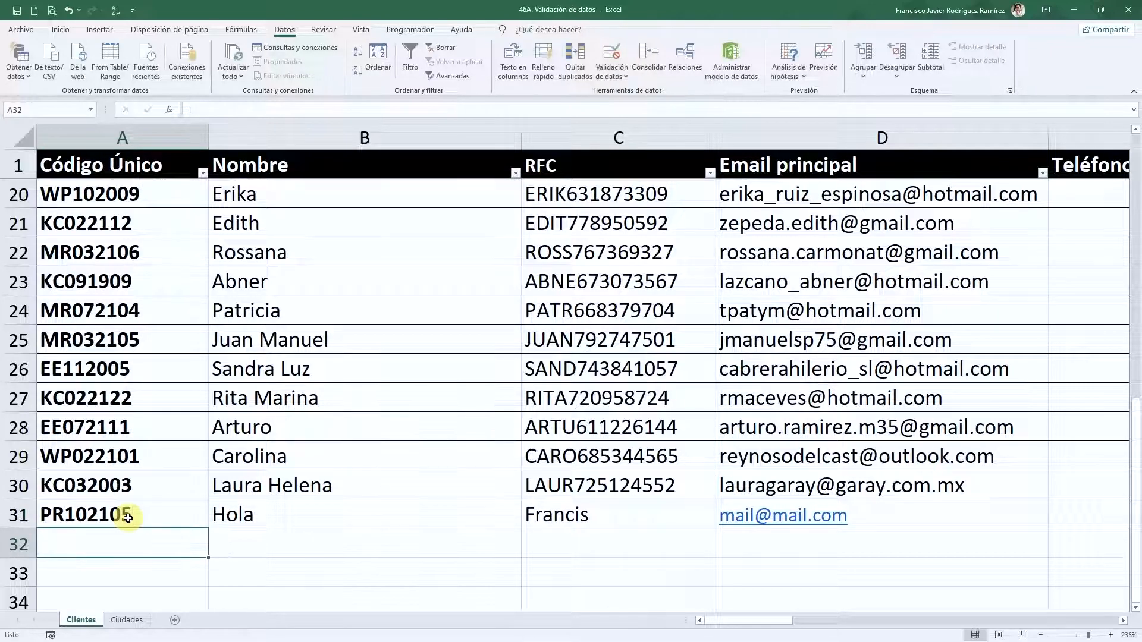
pyautogui.click(128, 518)
pyautogui.scroll(-2, 128, 446)
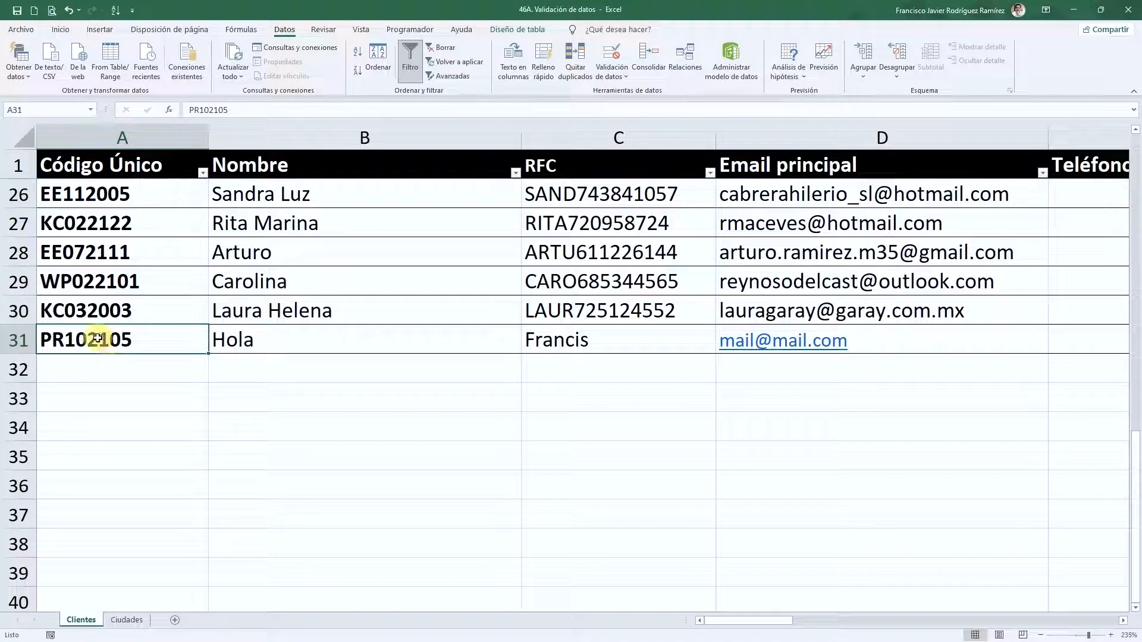
pyautogui.scroll(1, 119, 368)
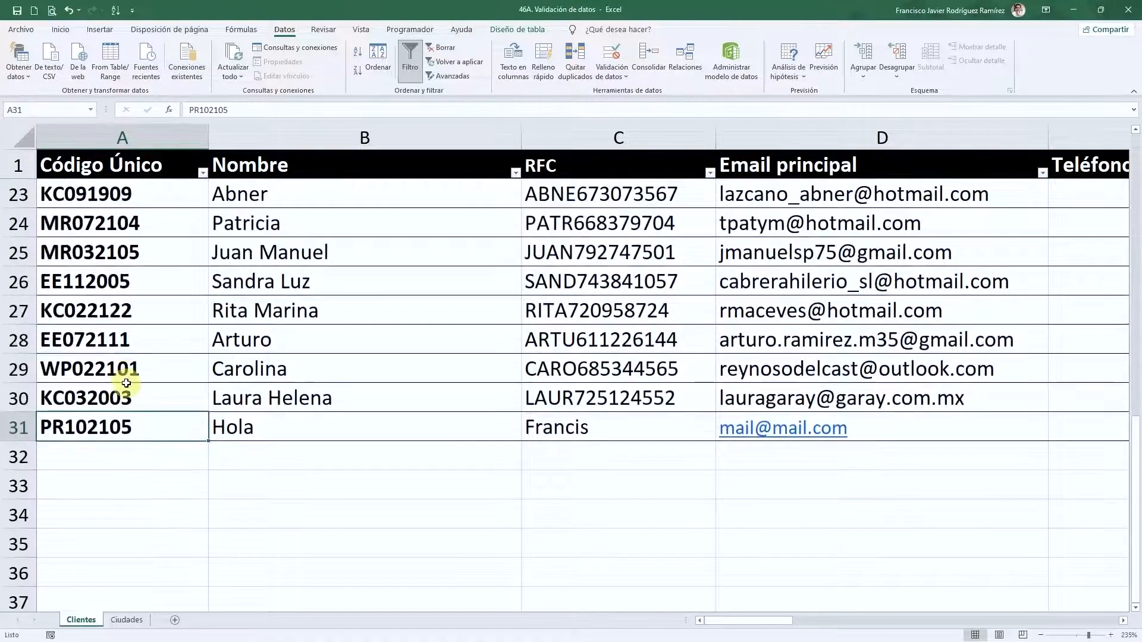
pyautogui.scroll(7, 127, 394)
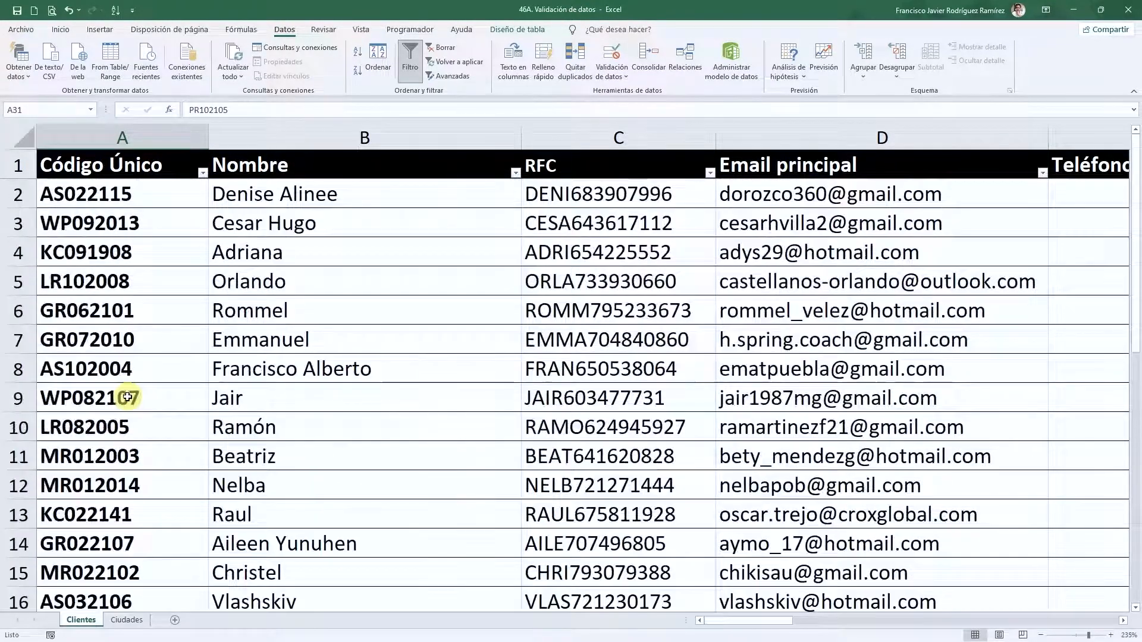
pyautogui.click(332, 140)
pyautogui.scroll(-3, 297, 394)
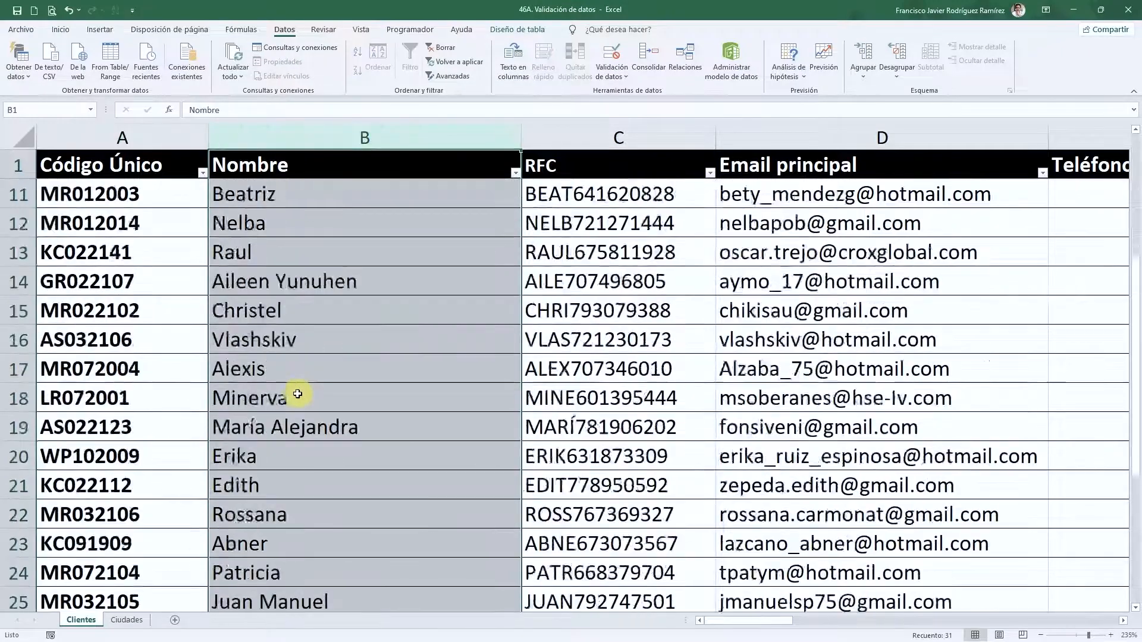
pyautogui.scroll(-3, 297, 394)
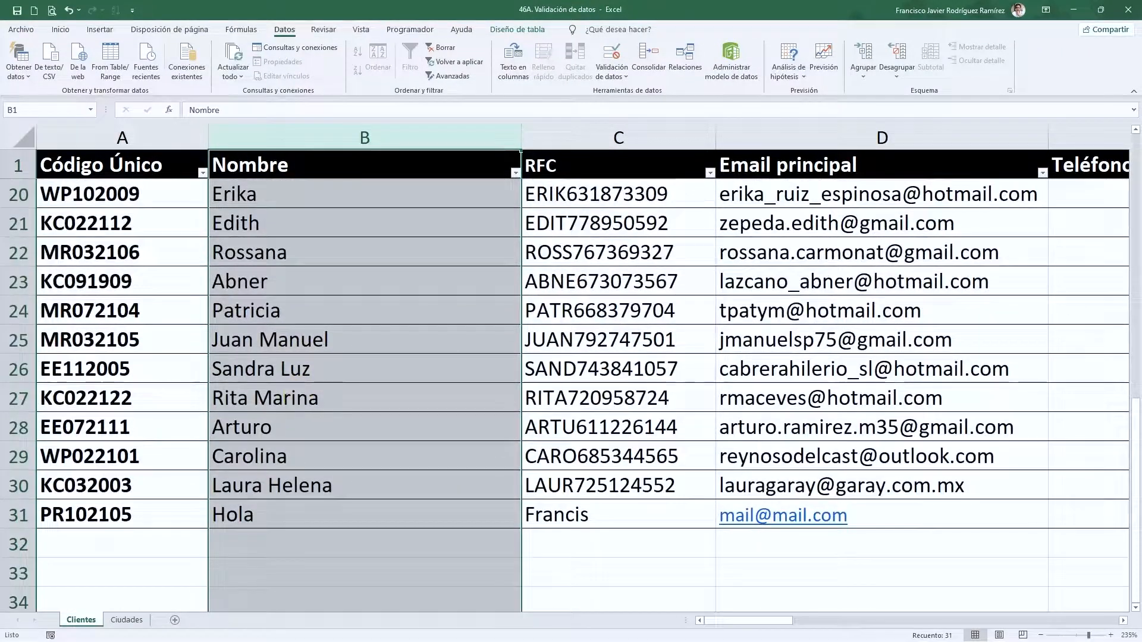
pyautogui.click(297, 369)
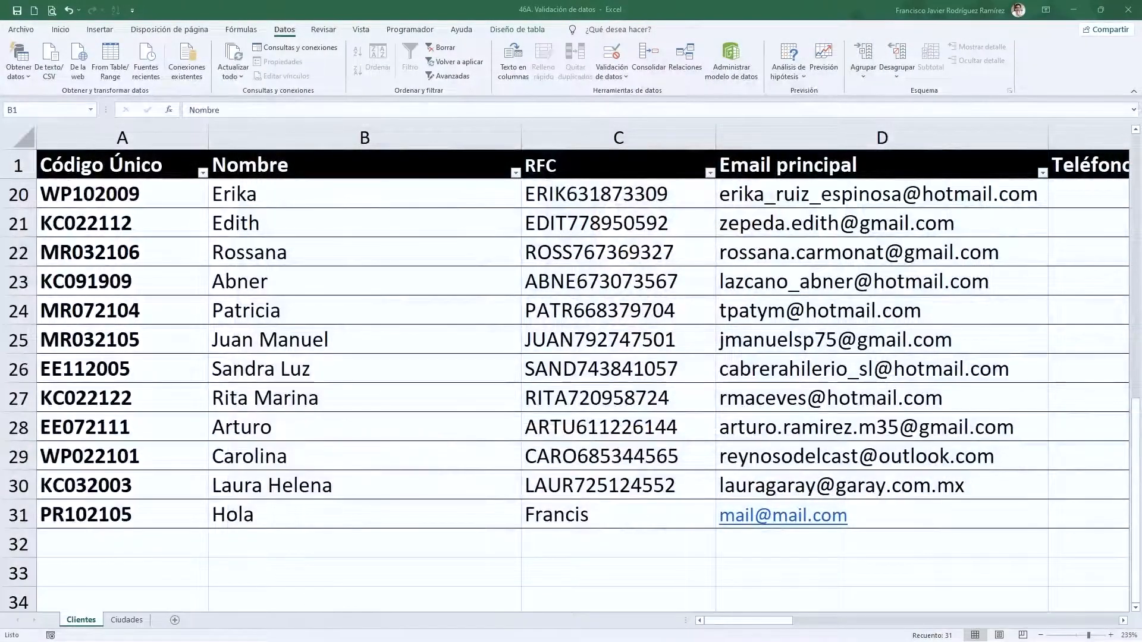
pyautogui.click(648, 333)
pyautogui.press('Up')
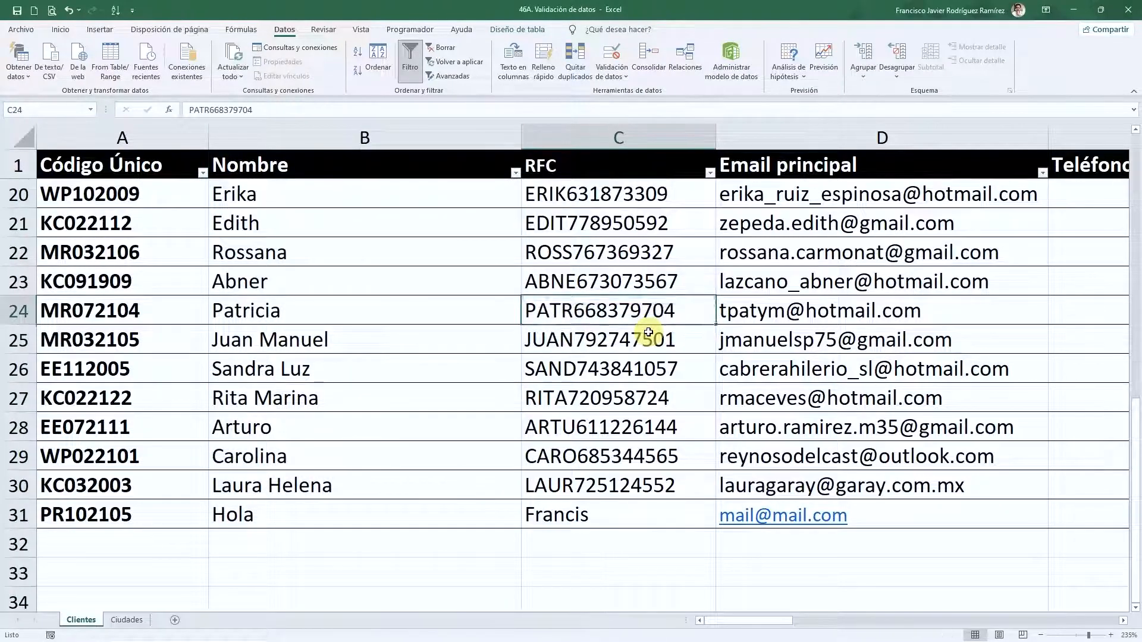
# - Select the RFC values from C2 down to the end of the column
pyautogui.press('Up')
pyautogui.hotkey('ctrl', 'Up')
pyautogui.press('Down')
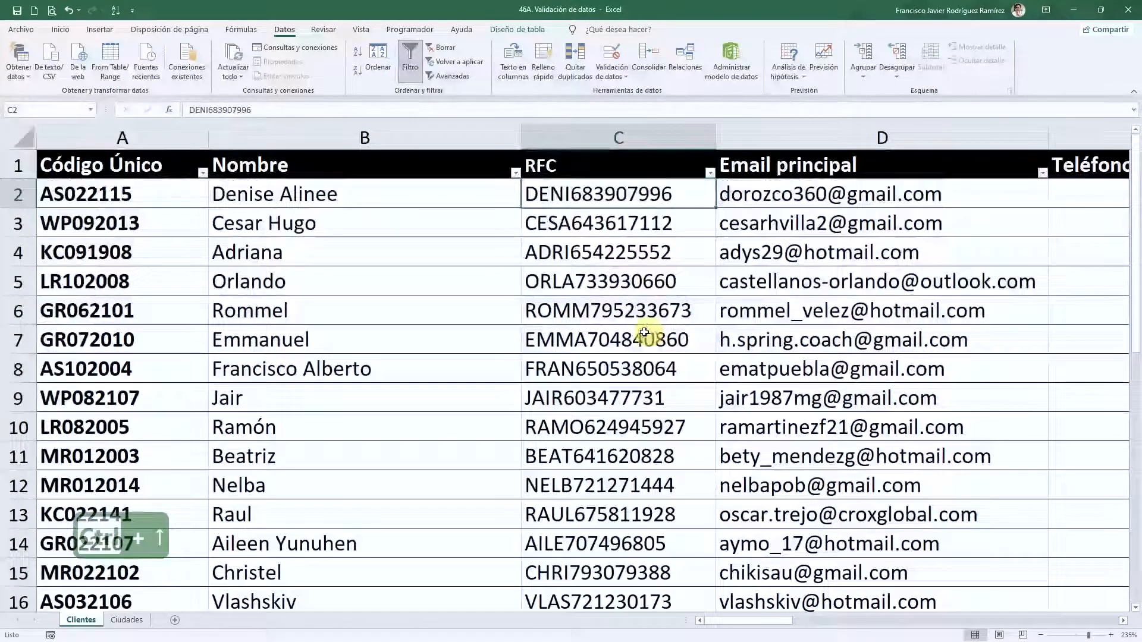
pyautogui.hotkey('ctrl', 'shift', 'Down')
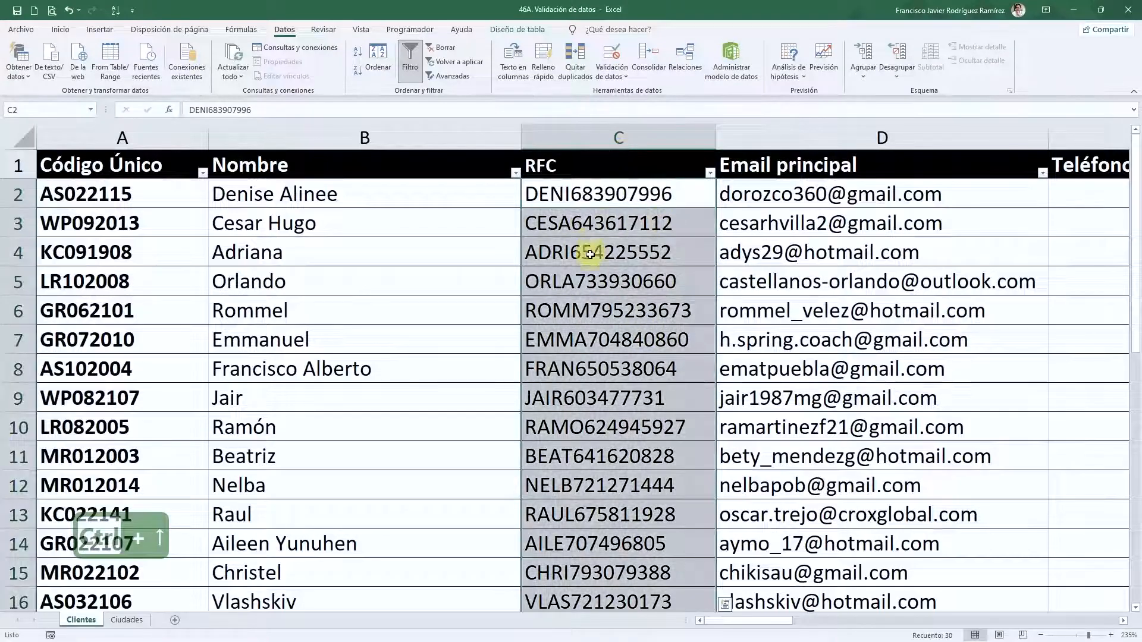
# - Add a Text length validation rule requiring exactly 13 characters to the RFC cells
pyautogui.click(611, 59)
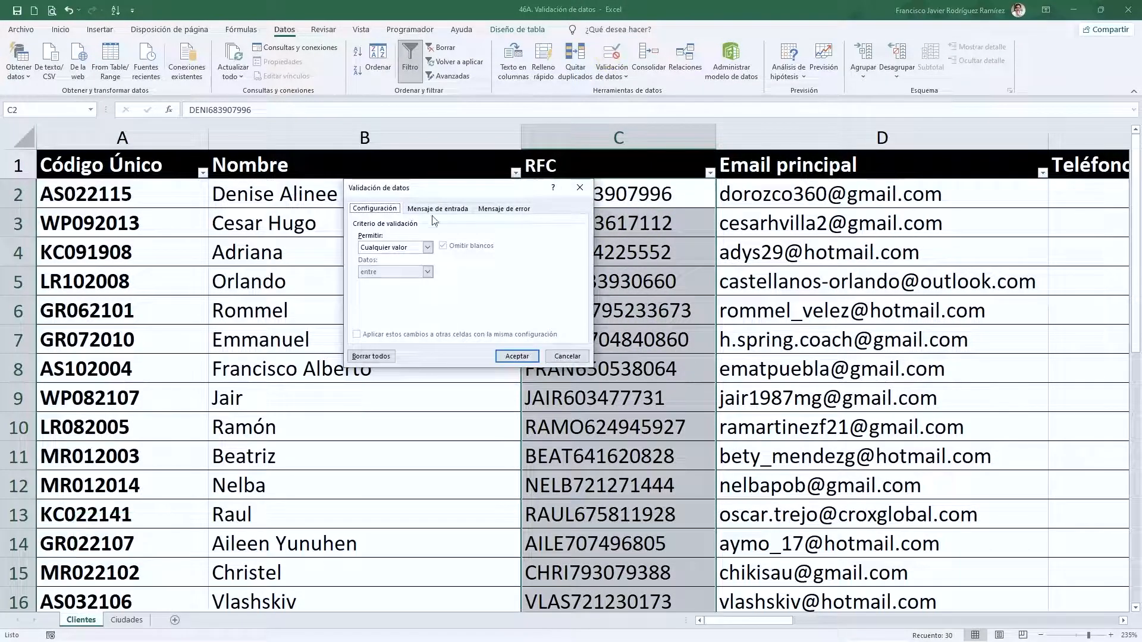
pyautogui.click(409, 250)
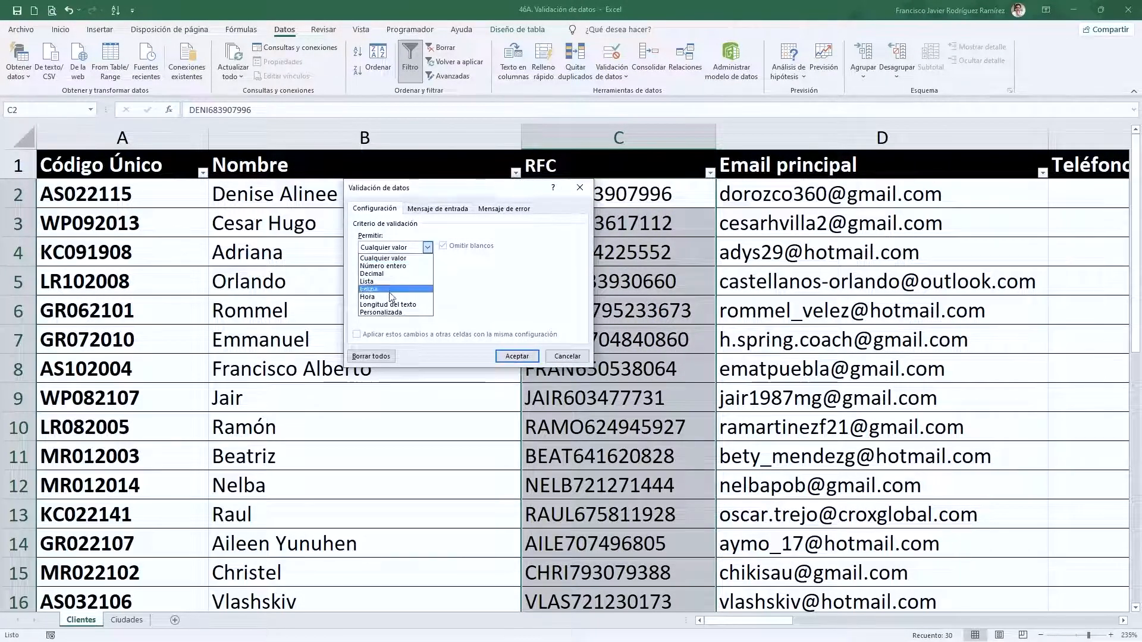
pyautogui.click(388, 304)
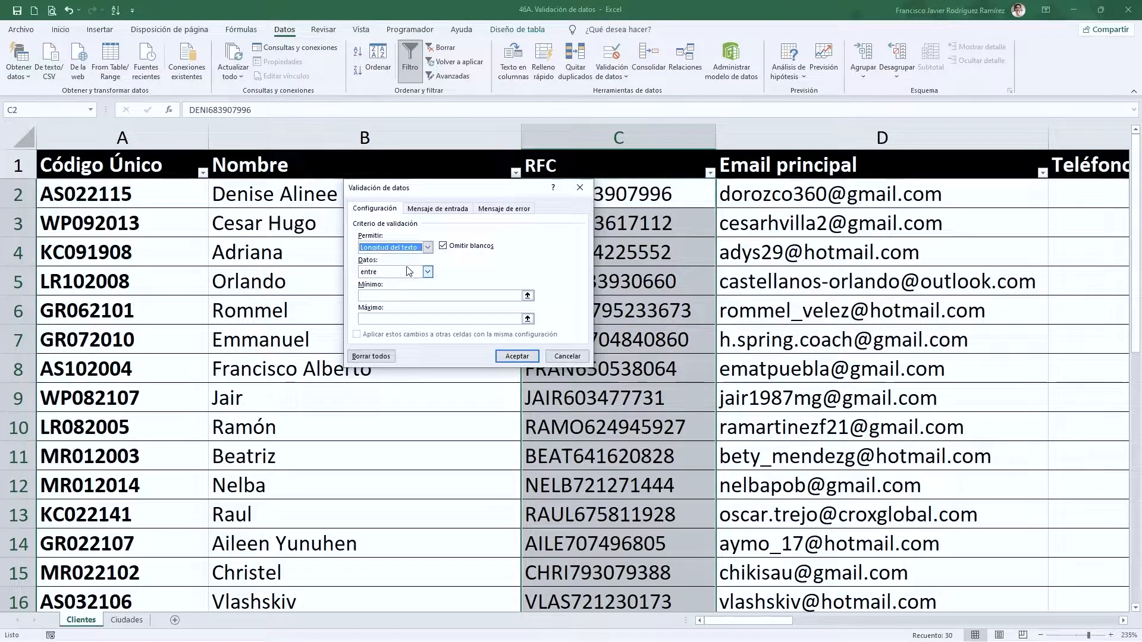
pyautogui.moveTo(454, 187); pyautogui.dragTo(478, 189)
pyautogui.click(451, 274)
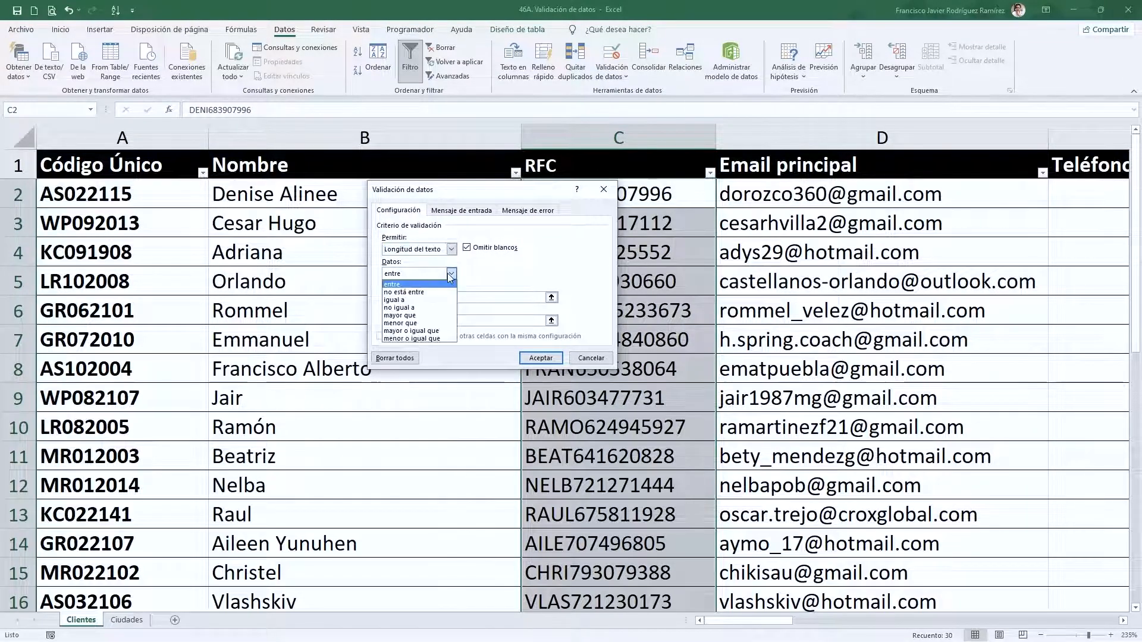
pyautogui.click(416, 299)
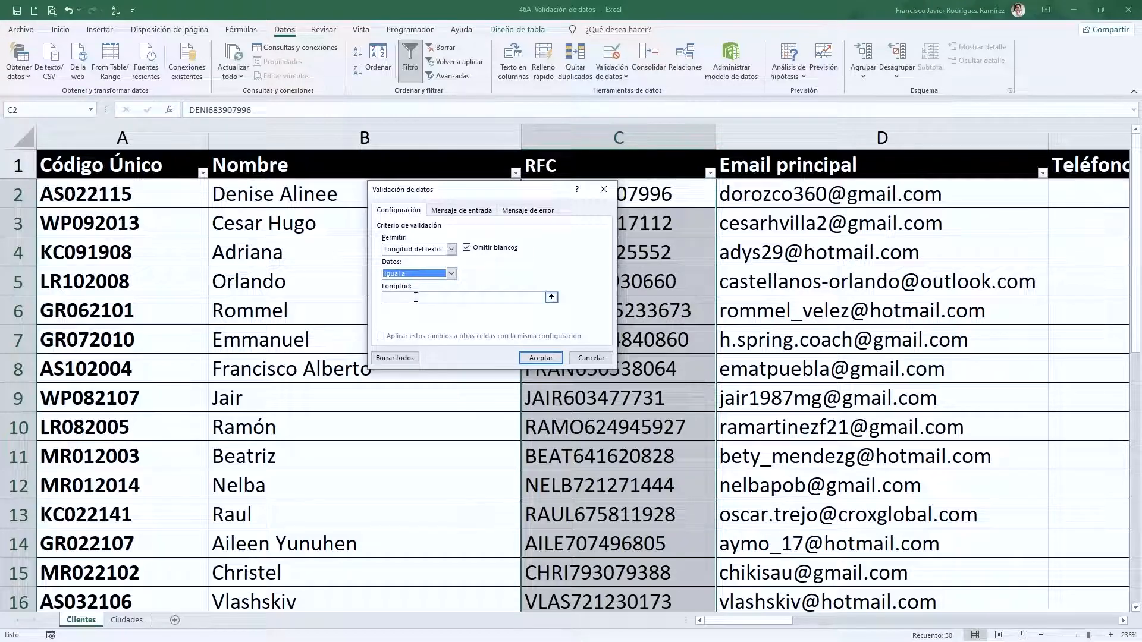
pyautogui.click(415, 296)
pyautogui.write('13')
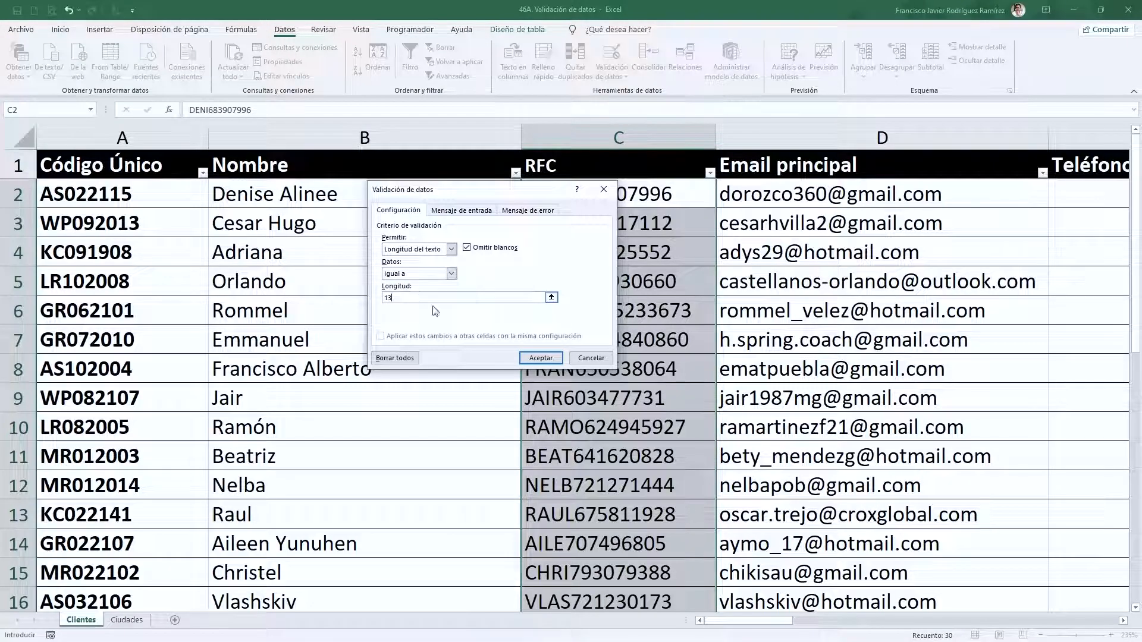
pyautogui.click(538, 358)
pyautogui.click(562, 367)
pyautogui.scroll(-7, 562, 368)
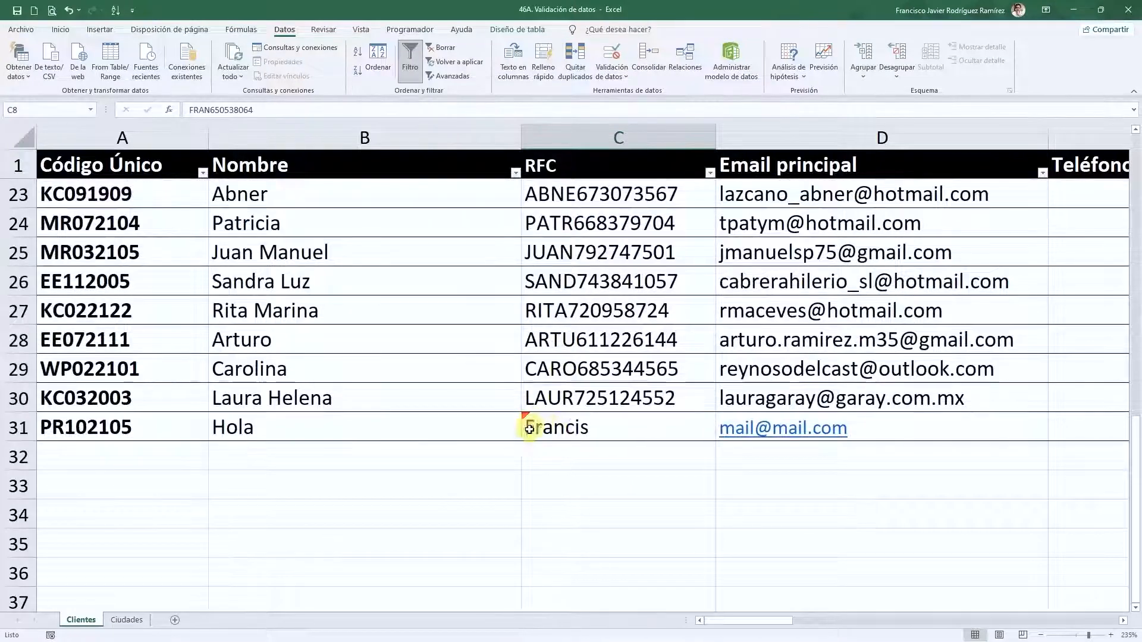
# - Test the rule by entering 'etgre' in C24 and cancel the rejected entry
pyautogui.scroll(2, 545, 423)
pyautogui.click(560, 398)
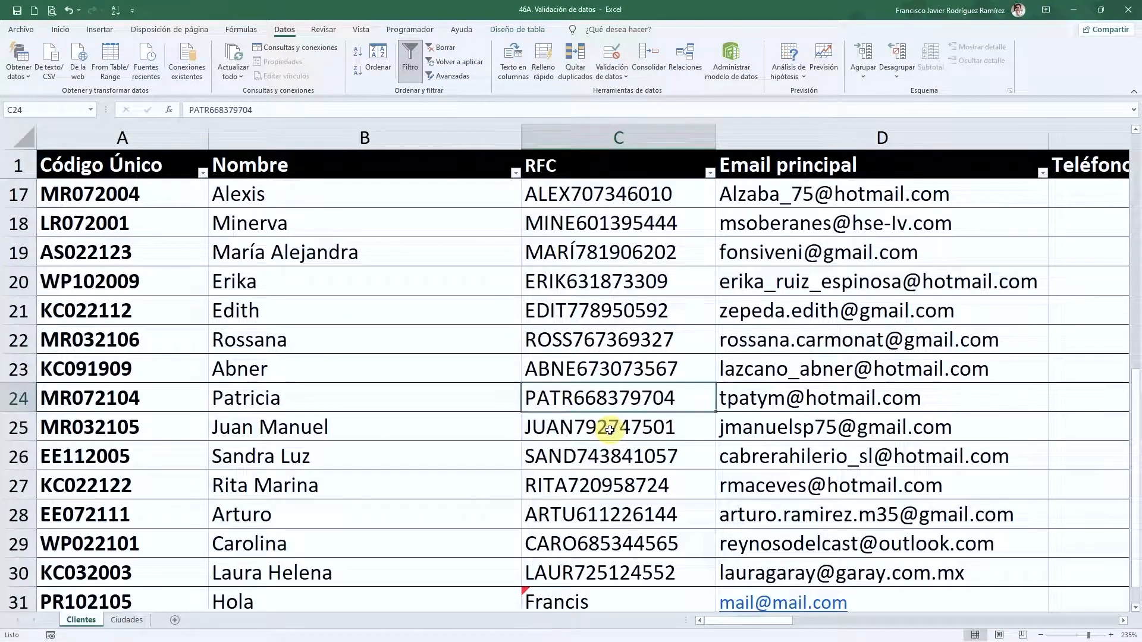
pyautogui.write('etgre')
pyautogui.press('Return')
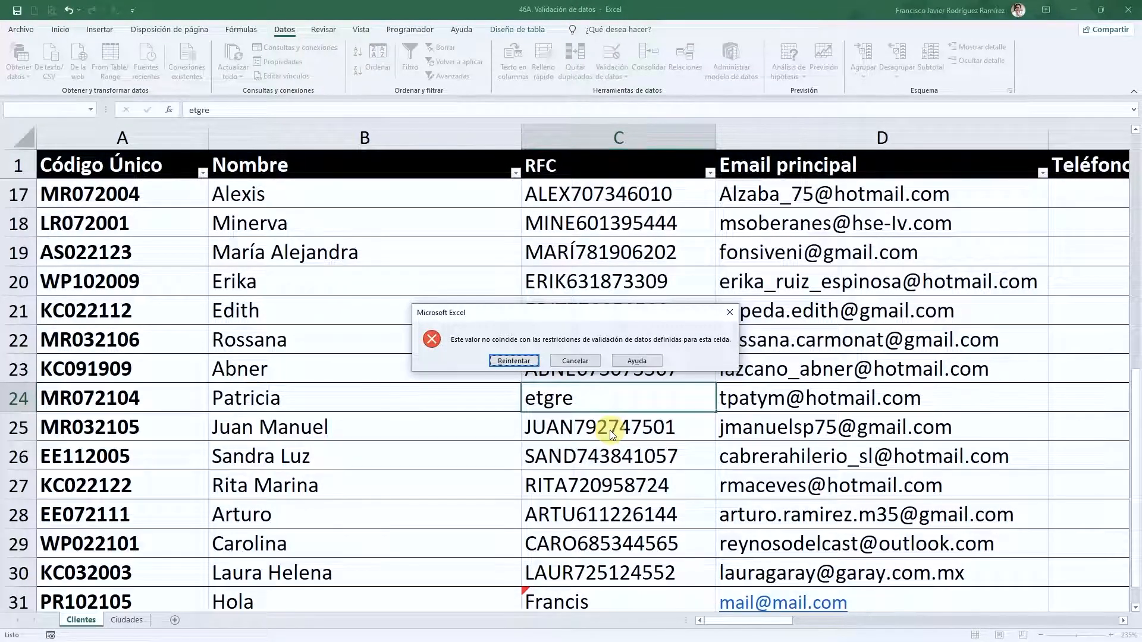
pyautogui.press('Escape')
# - Enter a valid 13-character RFC in C31, replacing the name previously typed there
pyautogui.press('Up')
pyautogui.press('Up')
pyautogui.press('Up')
pyautogui.press('Down')
pyautogui.press('Down')
pyautogui.press('Down')
pyautogui.press('Down')
pyautogui.press('Down')
pyautogui.press('Down')
pyautogui.press('Down')
pyautogui.press('Down')
pyautogui.press('Down')
pyautogui.press('Down')
pyautogui.press('Down')
pyautogui.press('Down')
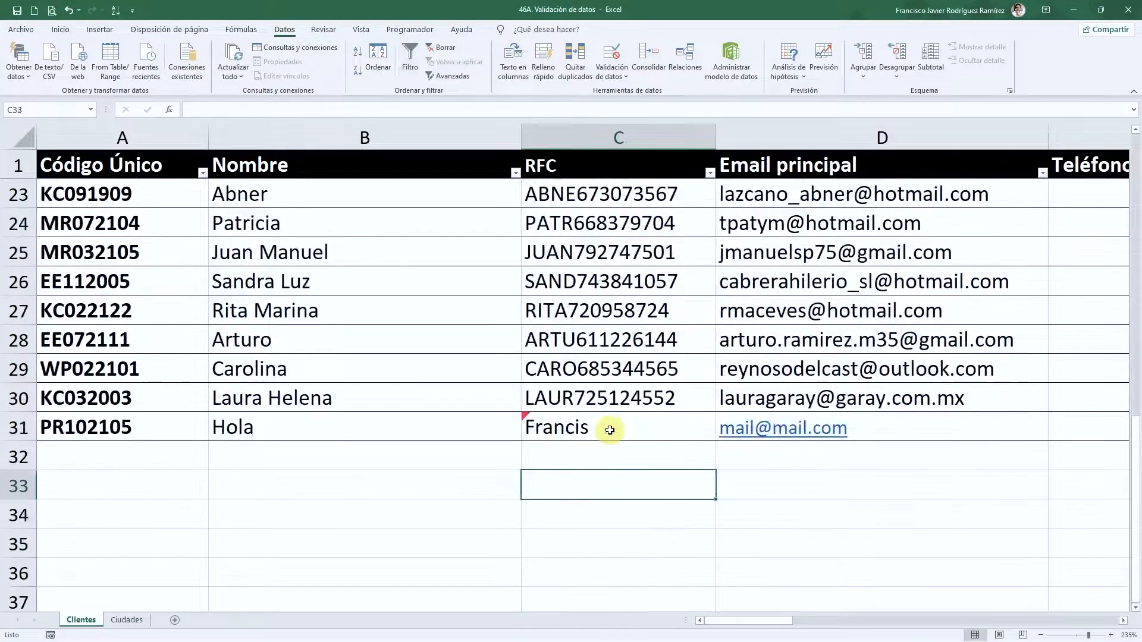
pyautogui.press('Up')
pyautogui.press('Up')
pyautogui.press('Up')
pyautogui.press('Down')
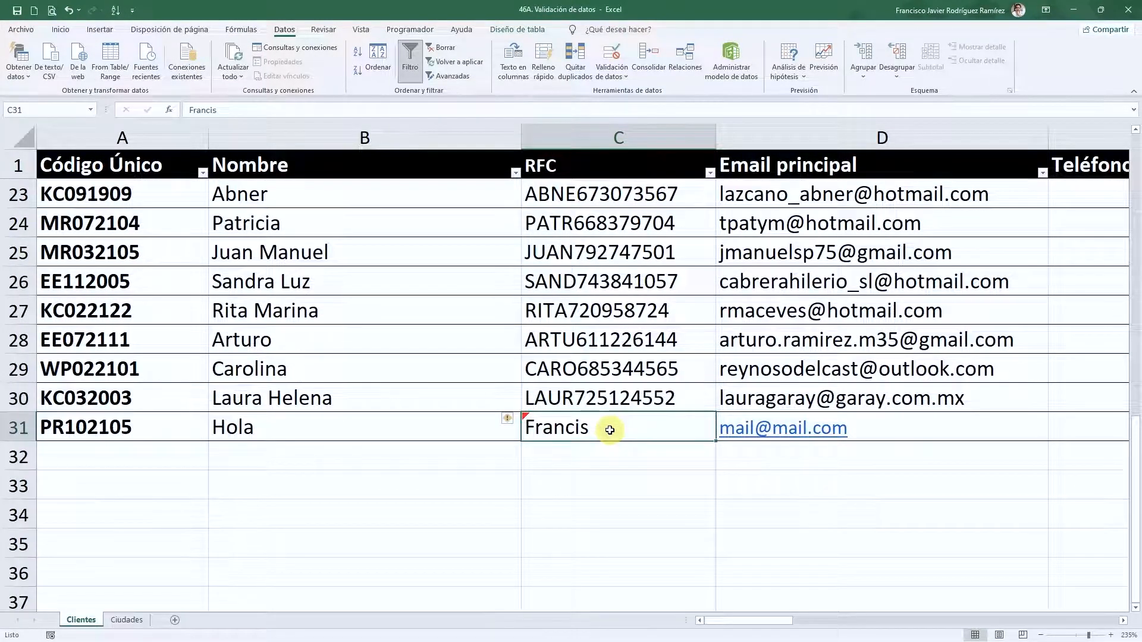
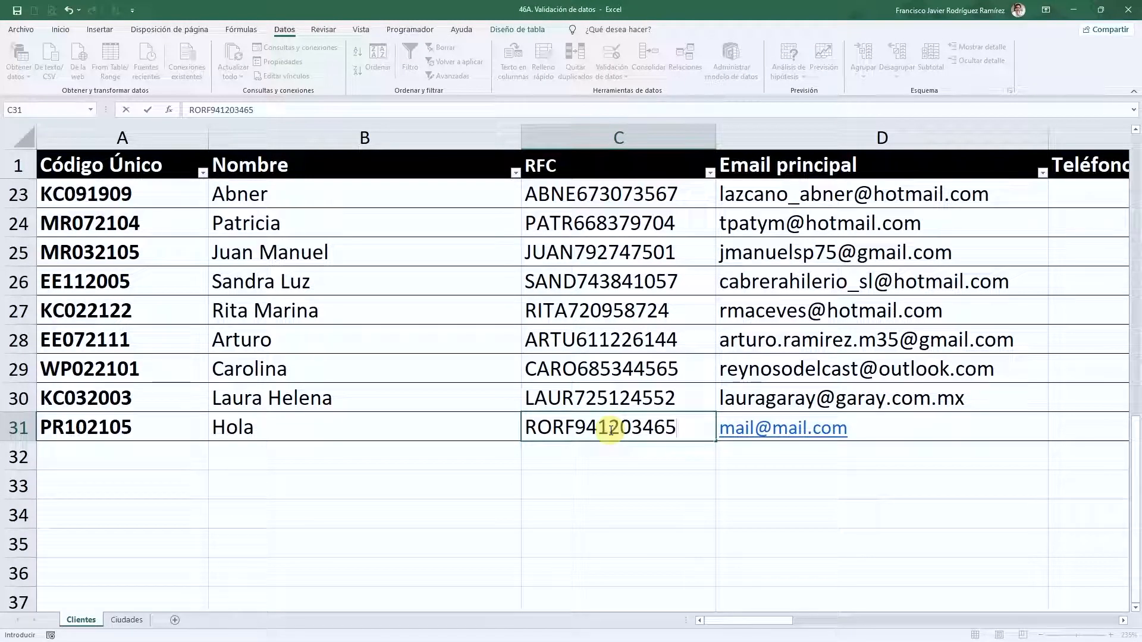
pyautogui.press('Return')
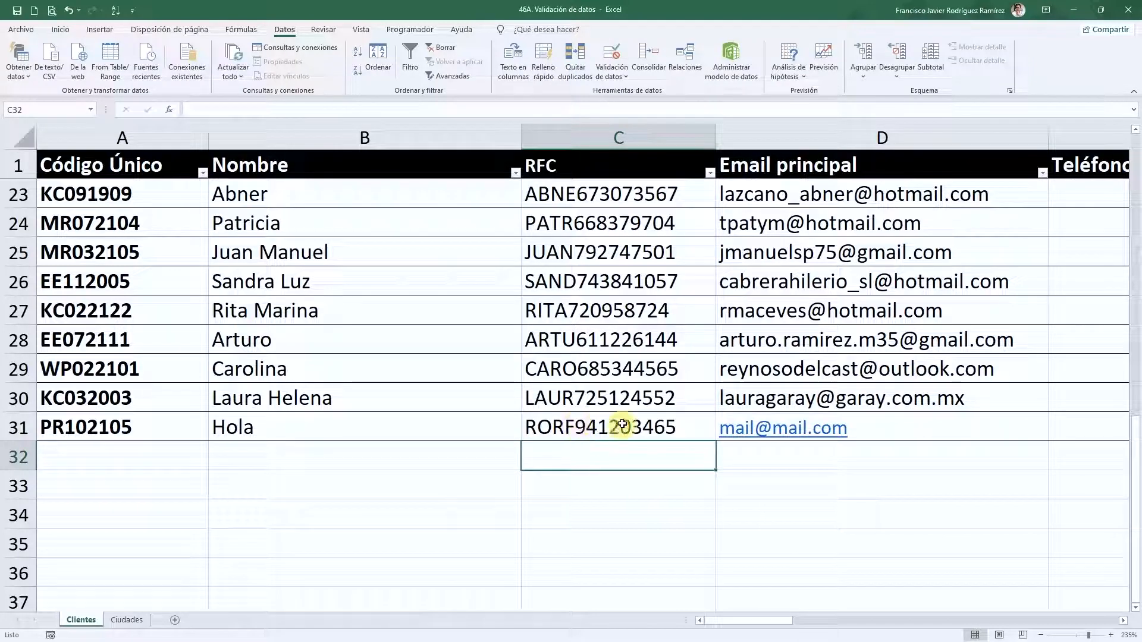
pyautogui.click(580, 430)
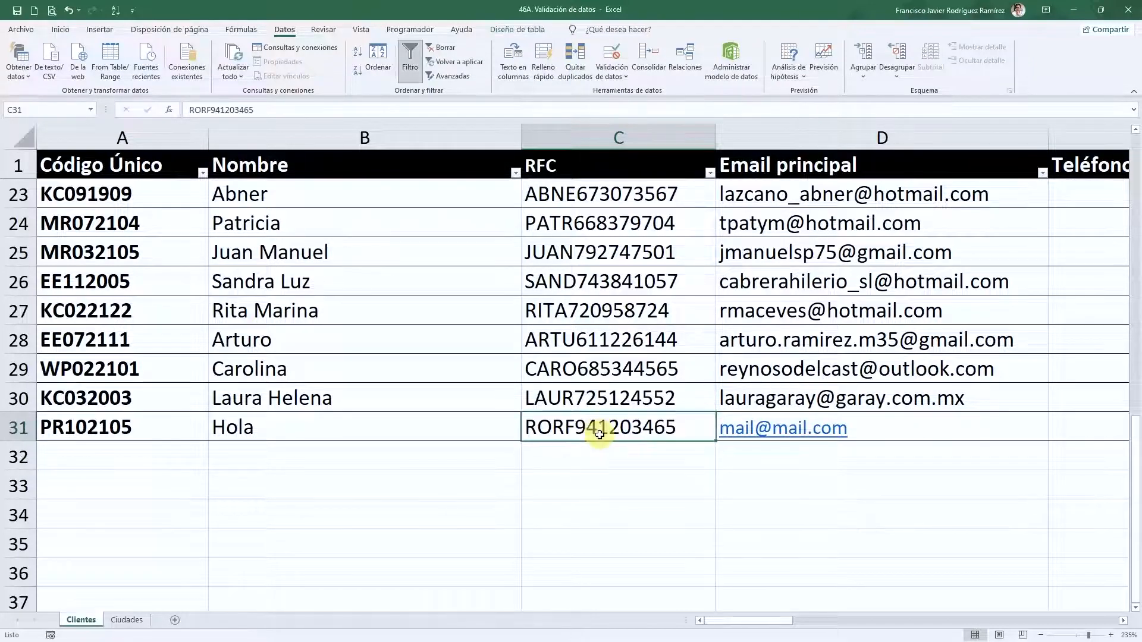
pyautogui.moveTo(748, 618)
pyautogui.mouseDown()
pyautogui.moveTo(800, 622)
pyautogui.moveTo(751, 622)
pyautogui.moveTo(771, 618)
pyautogui.mouseUp()
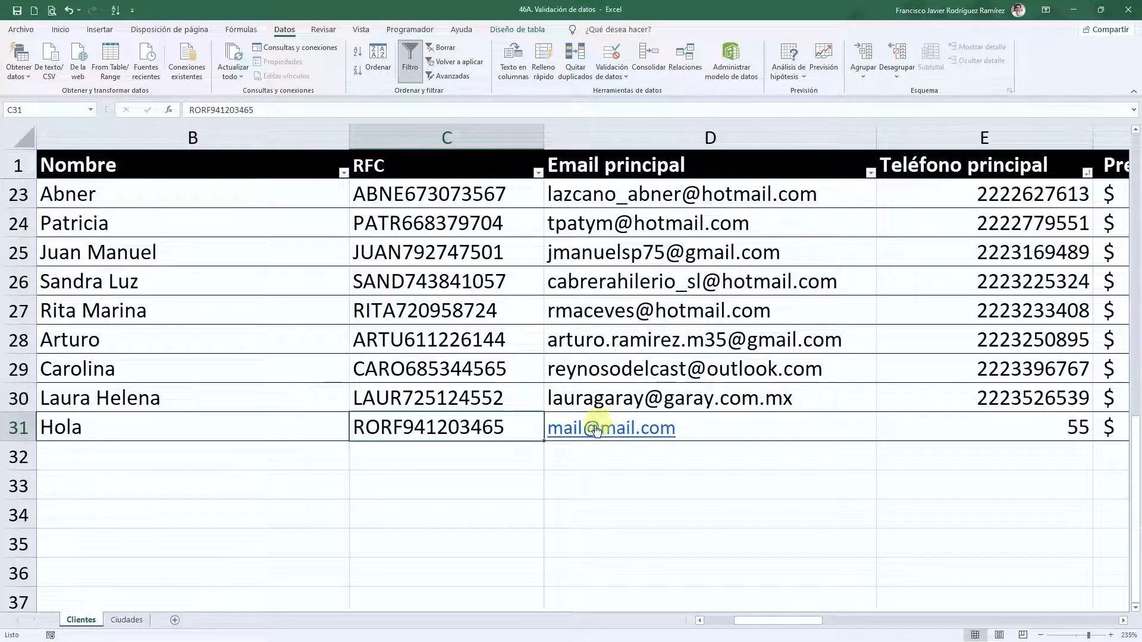
pyautogui.click(443, 357)
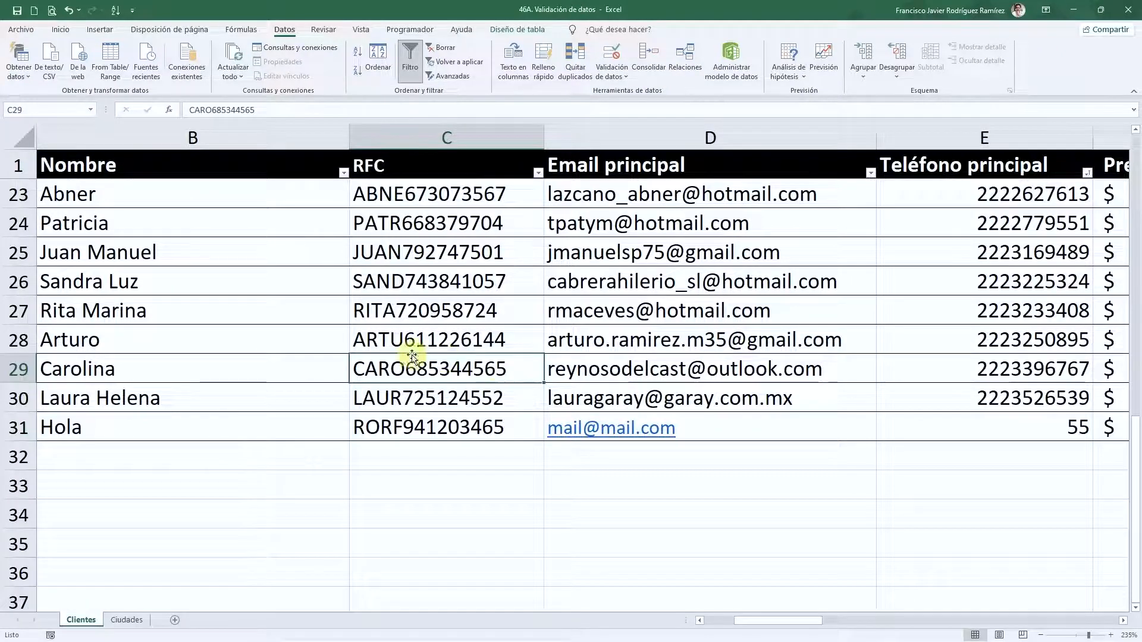
pyautogui.moveTo(751, 620); pyautogui.dragTo(817, 620)
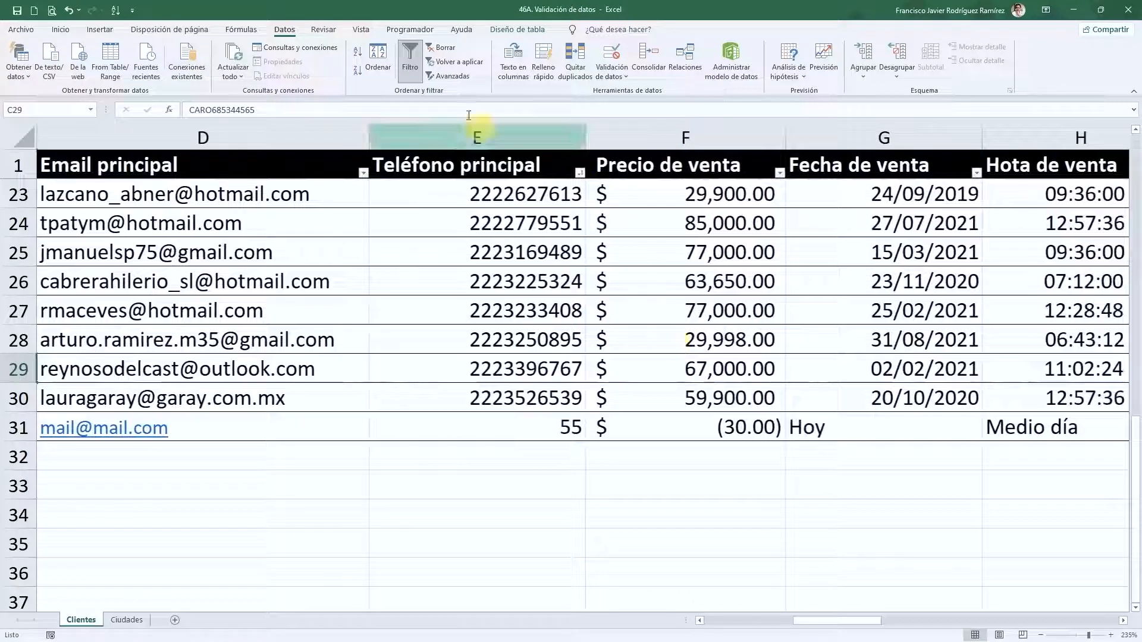
pyautogui.click(487, 162)
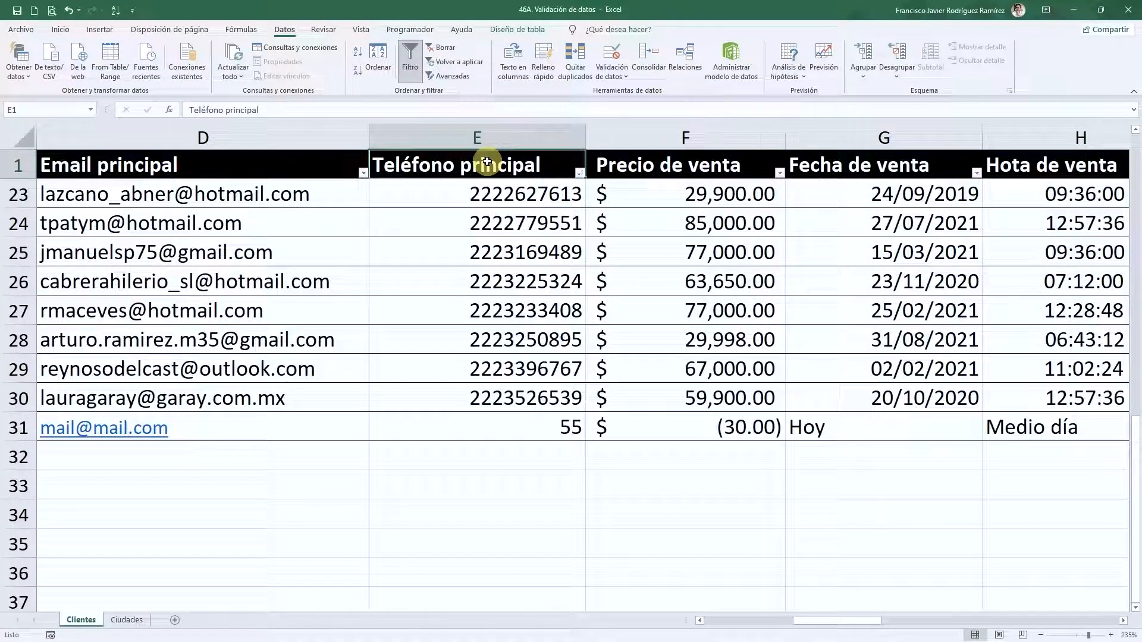
pyautogui.moveTo(523, 199); pyautogui.dragTo(530, 421)
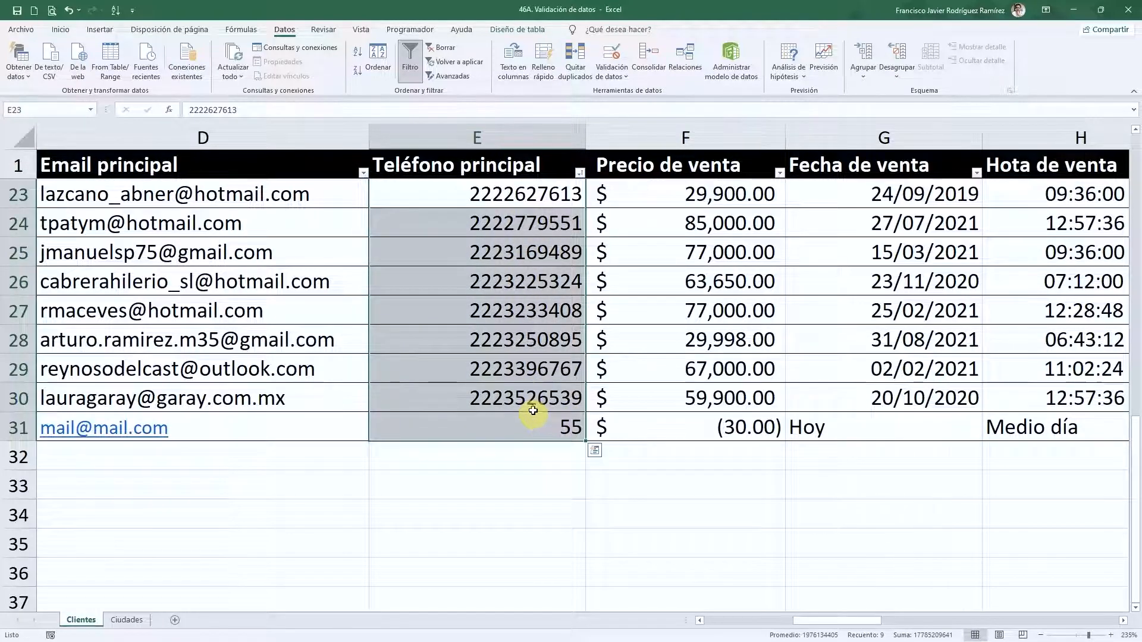
pyautogui.click(523, 364)
pyautogui.scroll(2, 522, 364)
pyautogui.scroll(5, 523, 364)
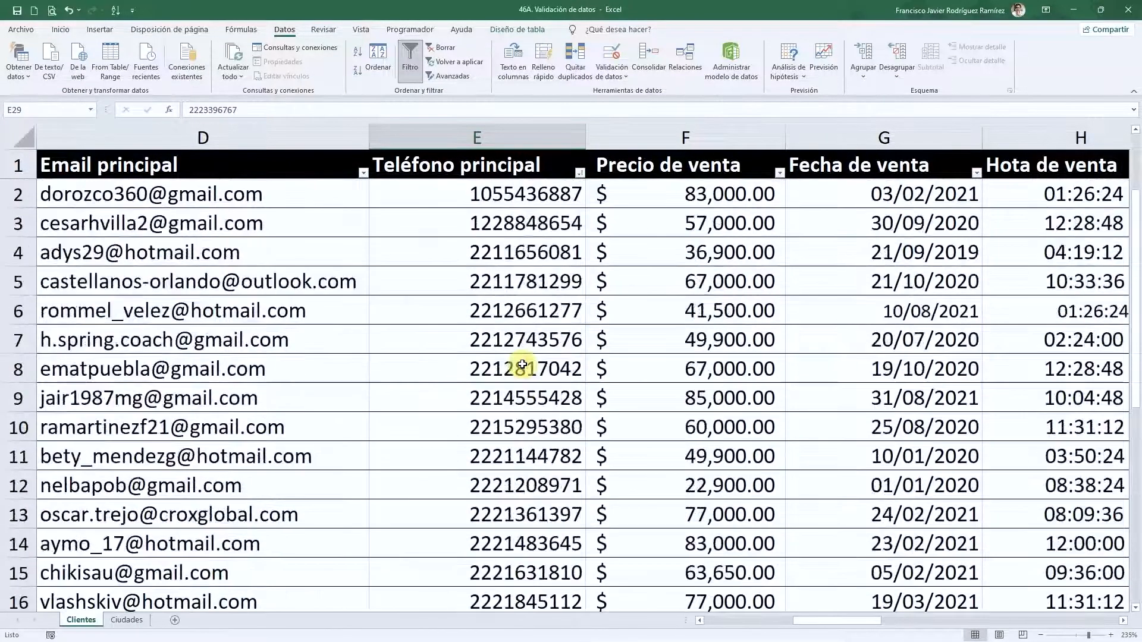
pyautogui.click(512, 197)
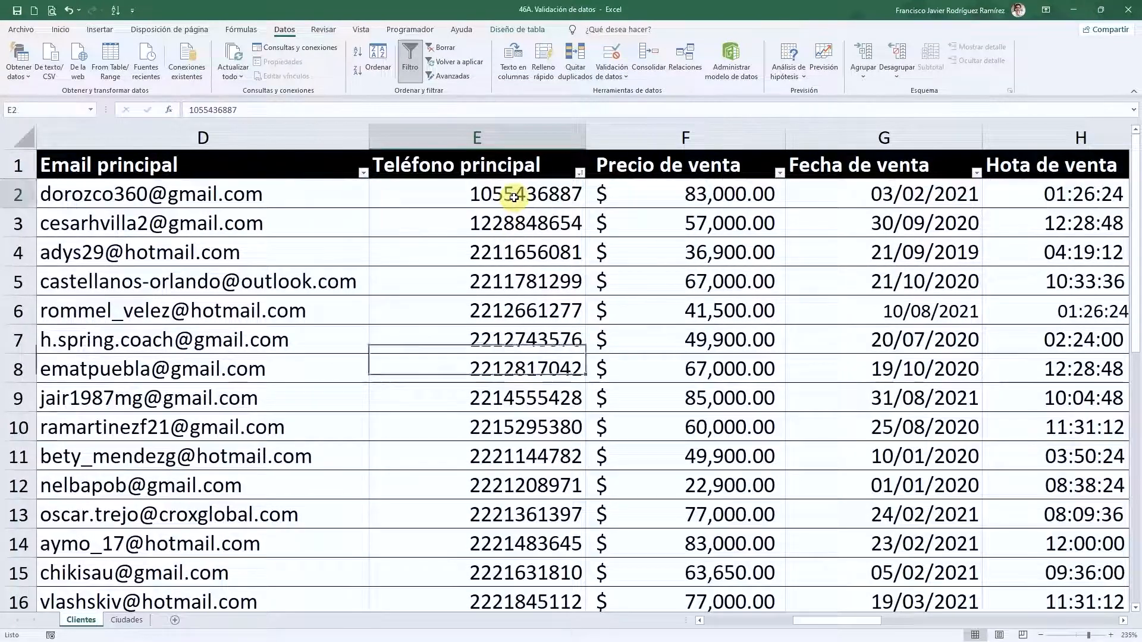
pyautogui.click(509, 151)
pyautogui.scroll(-10, 506, 285)
pyautogui.scroll(3, 505, 296)
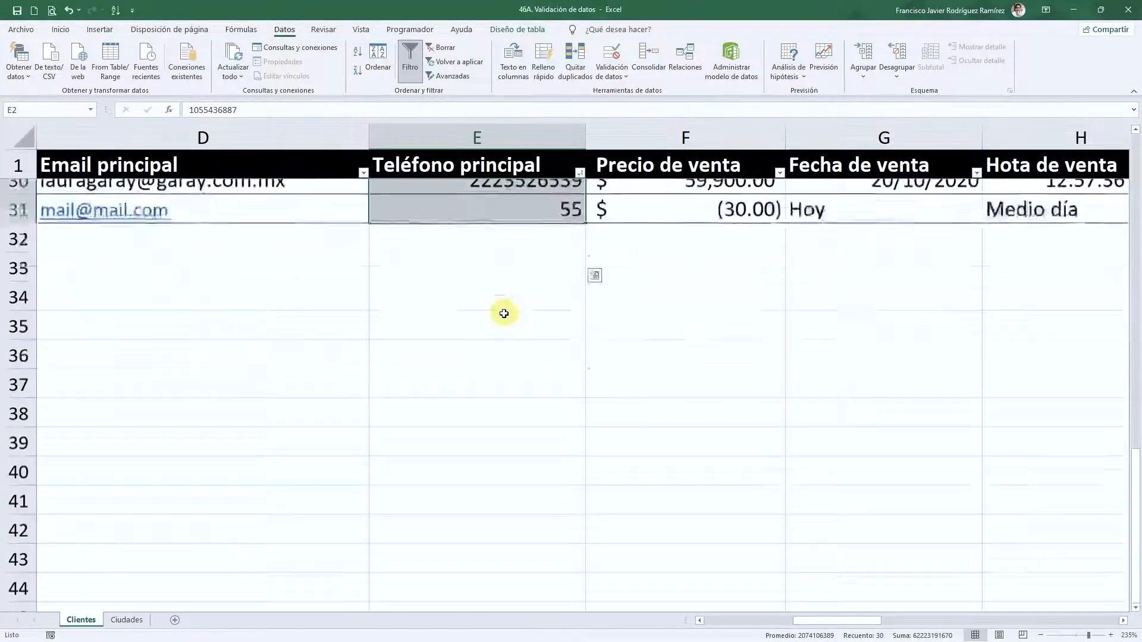
pyautogui.scroll(-1, 492, 436)
pyautogui.click(501, 406)
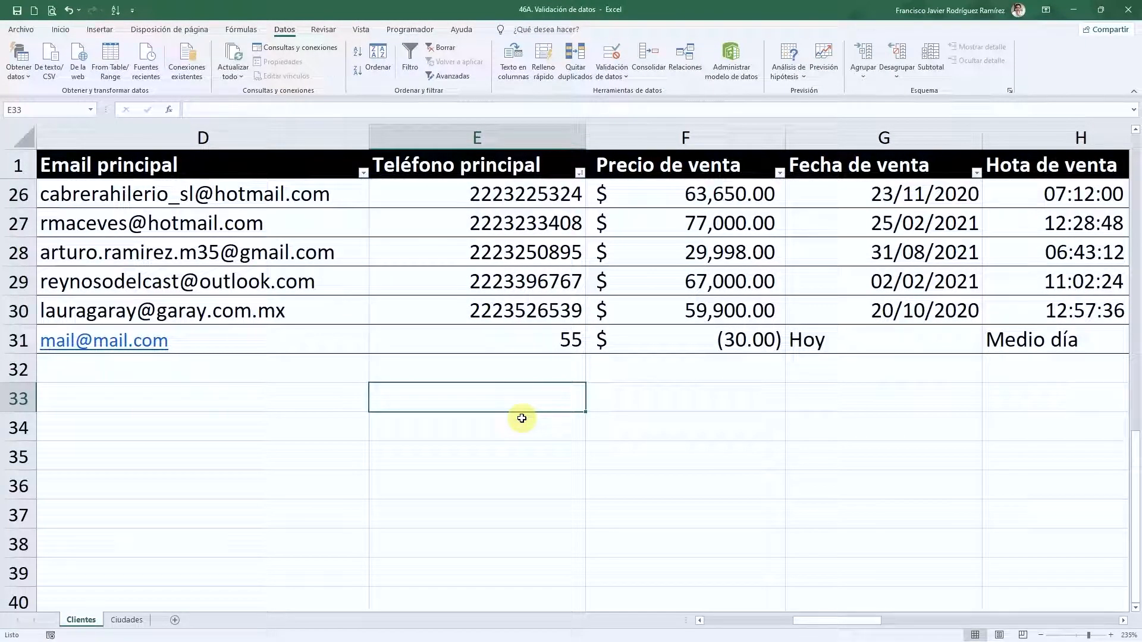
pyautogui.write('10000000000')
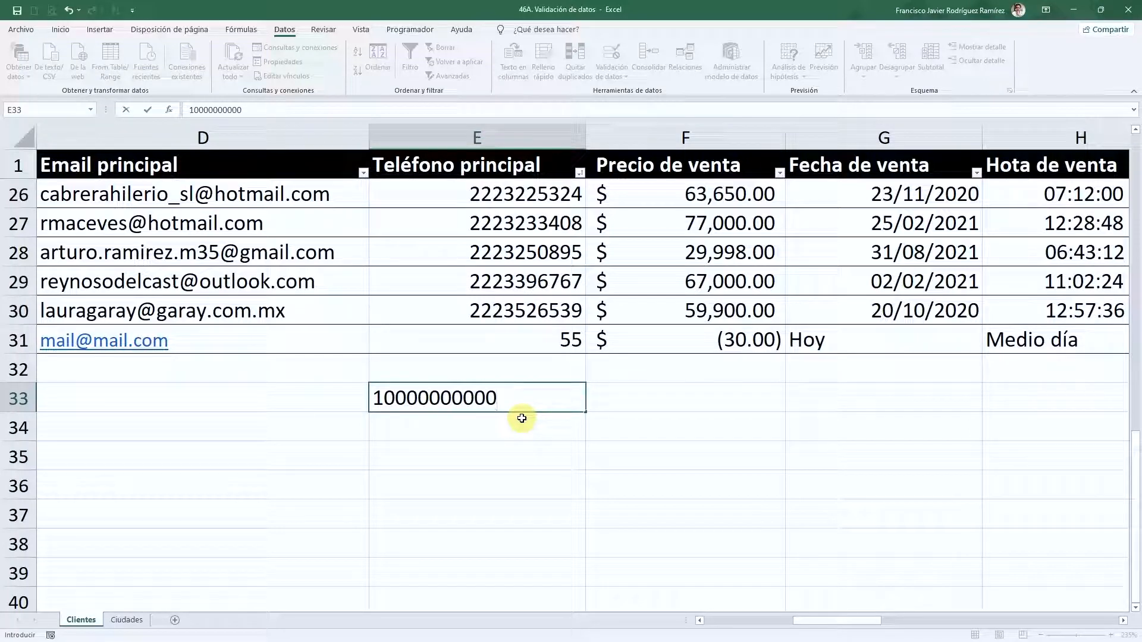
pyautogui.press('Return')
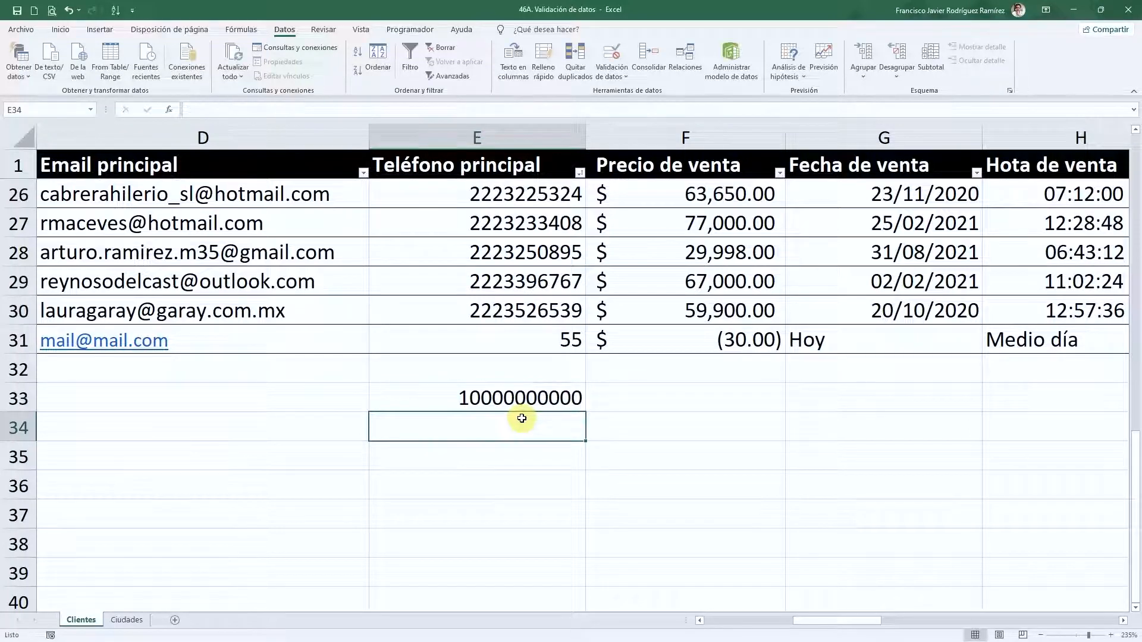
pyautogui.press('Up')
pyautogui.press('Down')
pyautogui.write('9999999999')
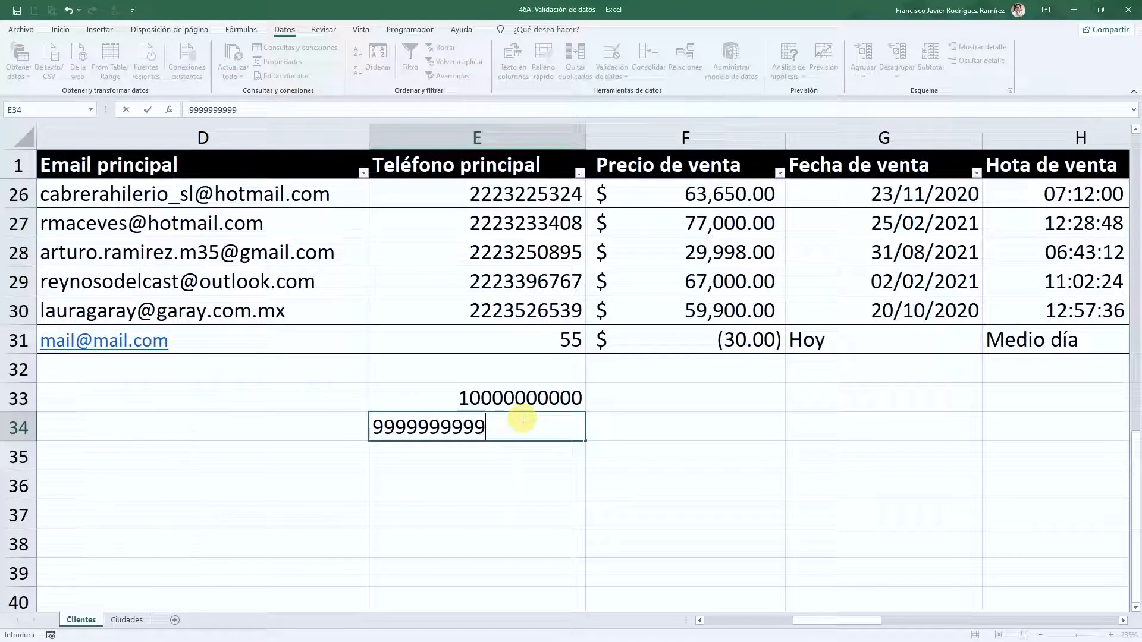
pyautogui.press('Return')
pyautogui.press('Up')
pyautogui.press('Up')
pyautogui.press('Down')
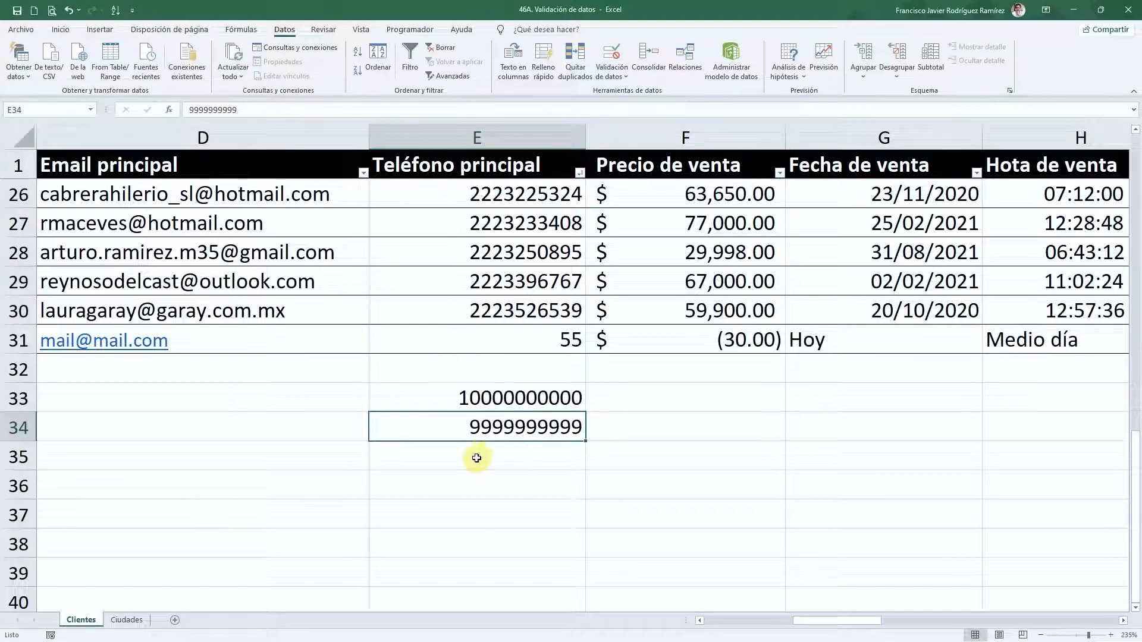
pyautogui.click(477, 458)
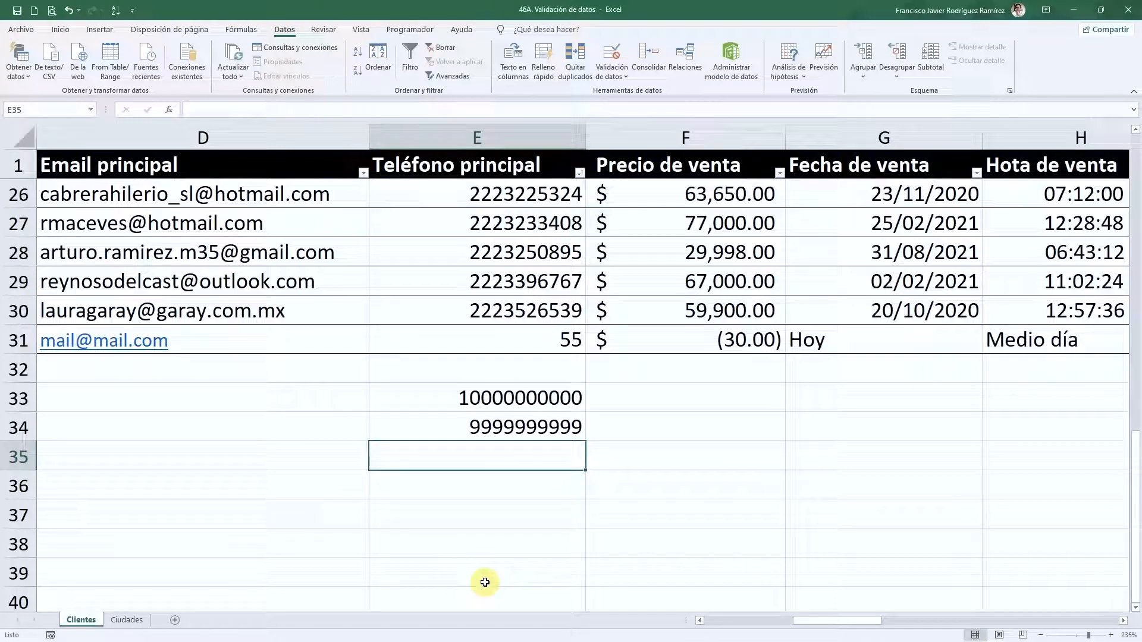
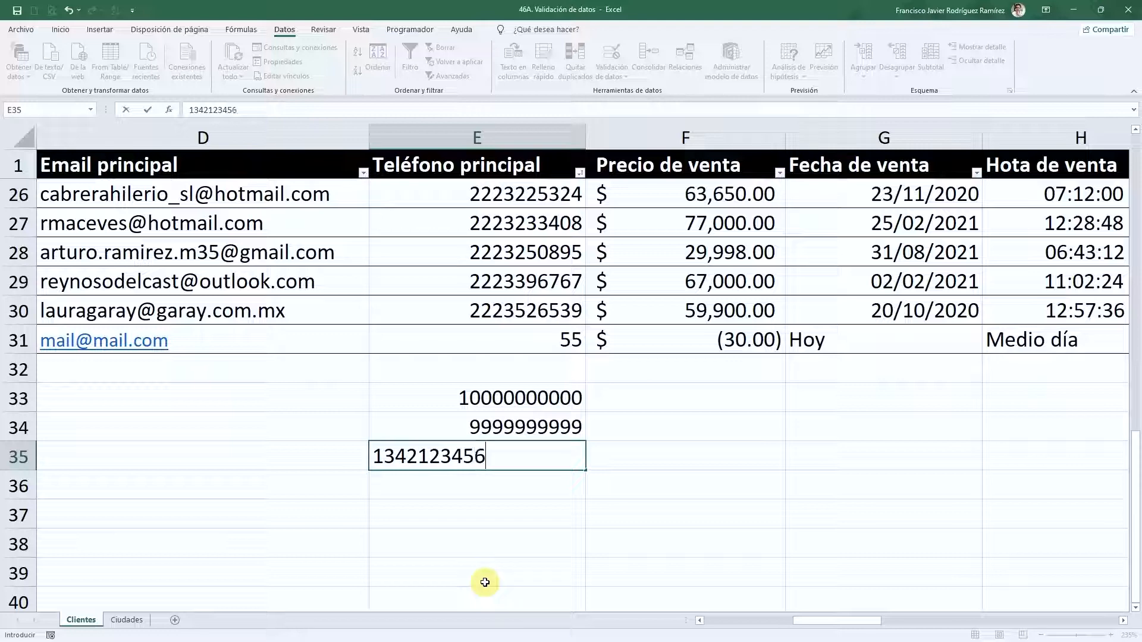
pyautogui.press('Return')
pyautogui.press('Up')
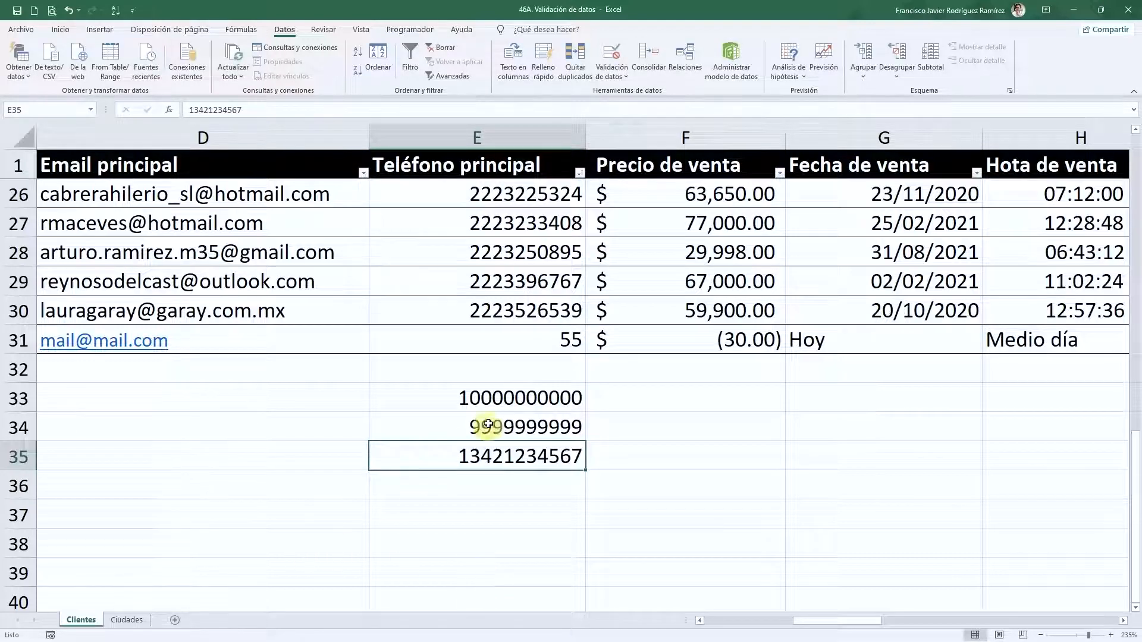
pyautogui.click(500, 385)
pyautogui.click(499, 424)
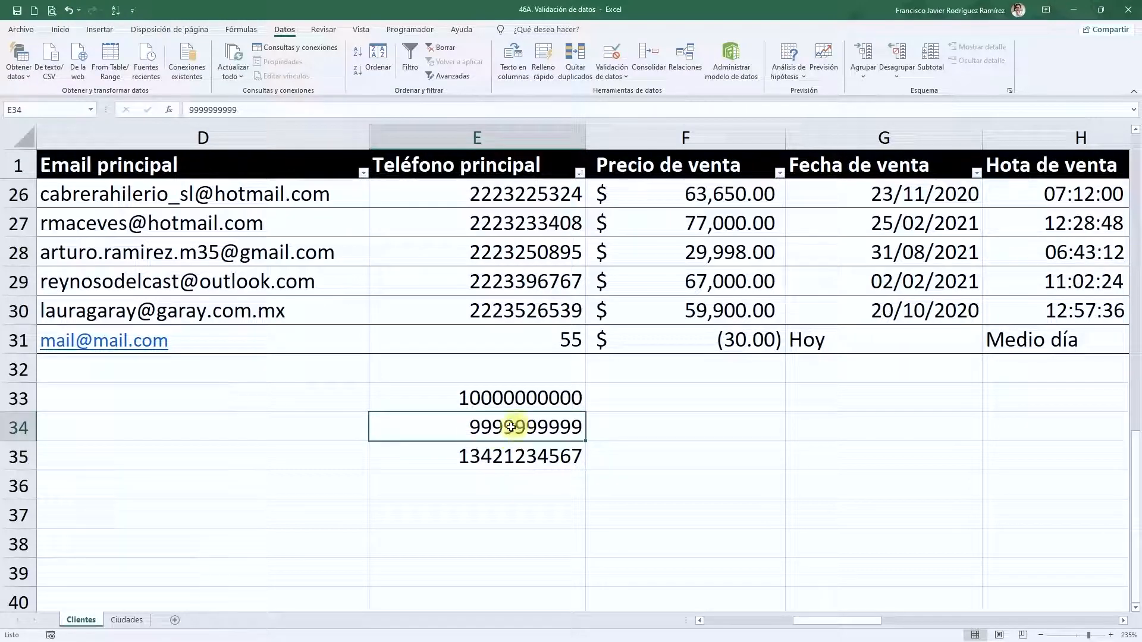
pyautogui.click(488, 405)
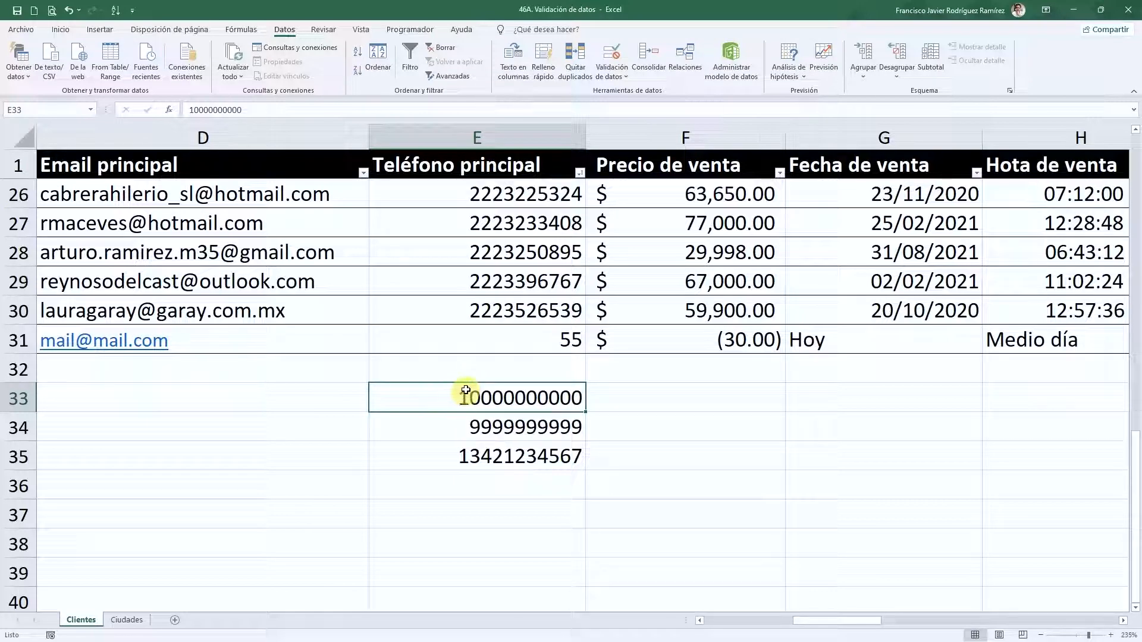
pyautogui.click(509, 485)
pyautogui.click(504, 429)
pyautogui.moveTo(504, 428); pyautogui.dragTo(505, 402)
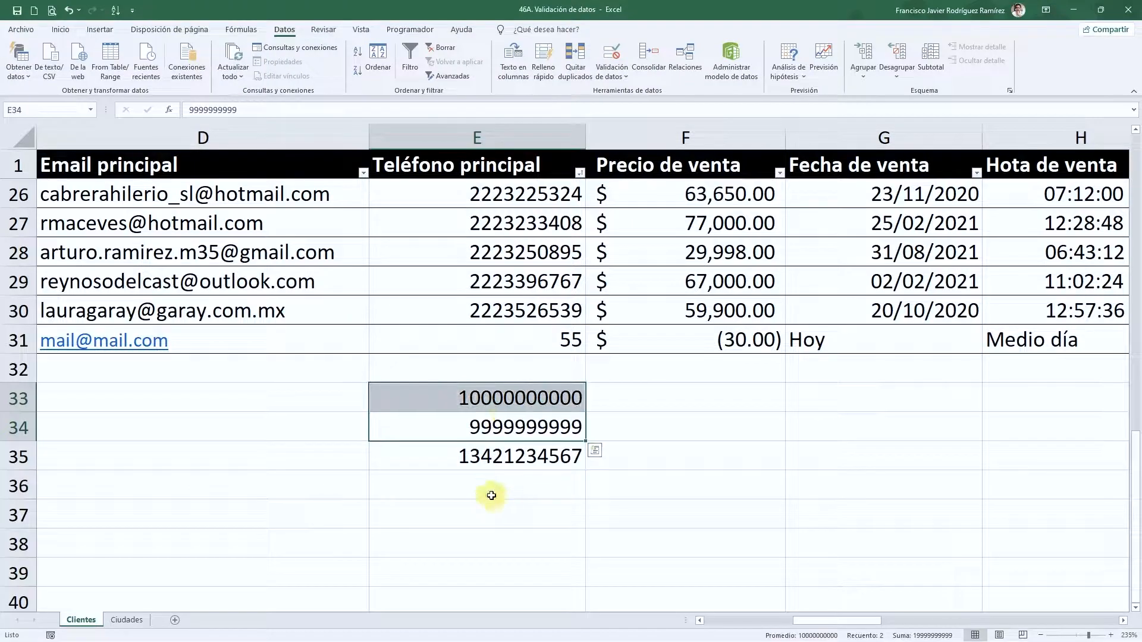
pyautogui.moveTo(484, 479); pyautogui.dragTo(497, 397)
# - Clear the test phone entries, select the phone numbers from E2 down, and open Data Validation
pyautogui.press('Delete')
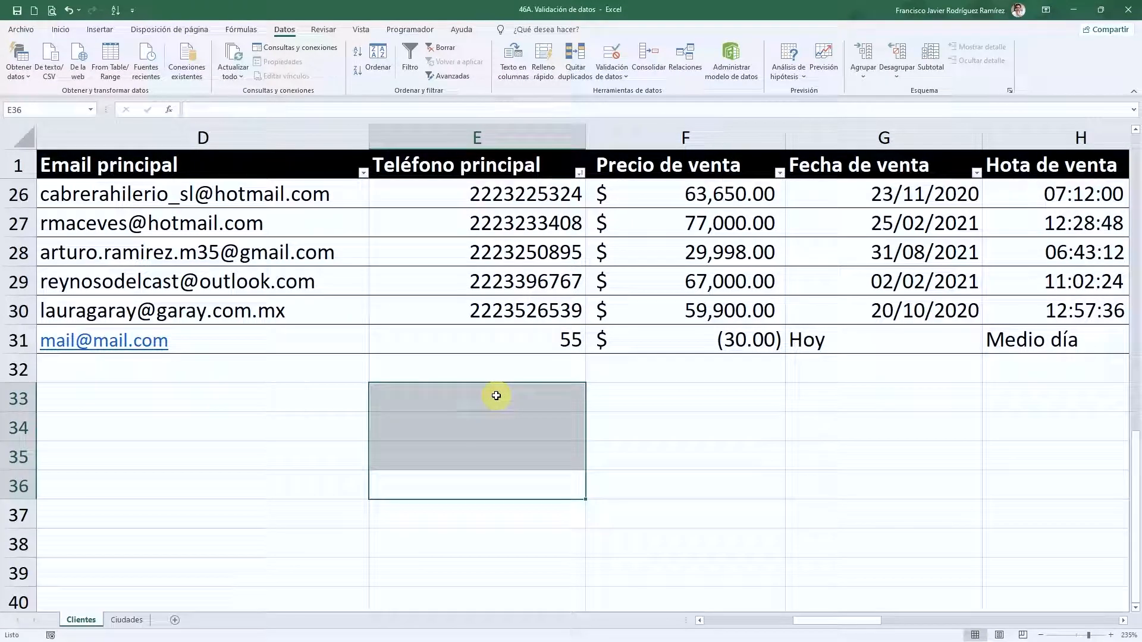
pyautogui.click(498, 329)
pyautogui.hotkey('ctrl', 'Up')
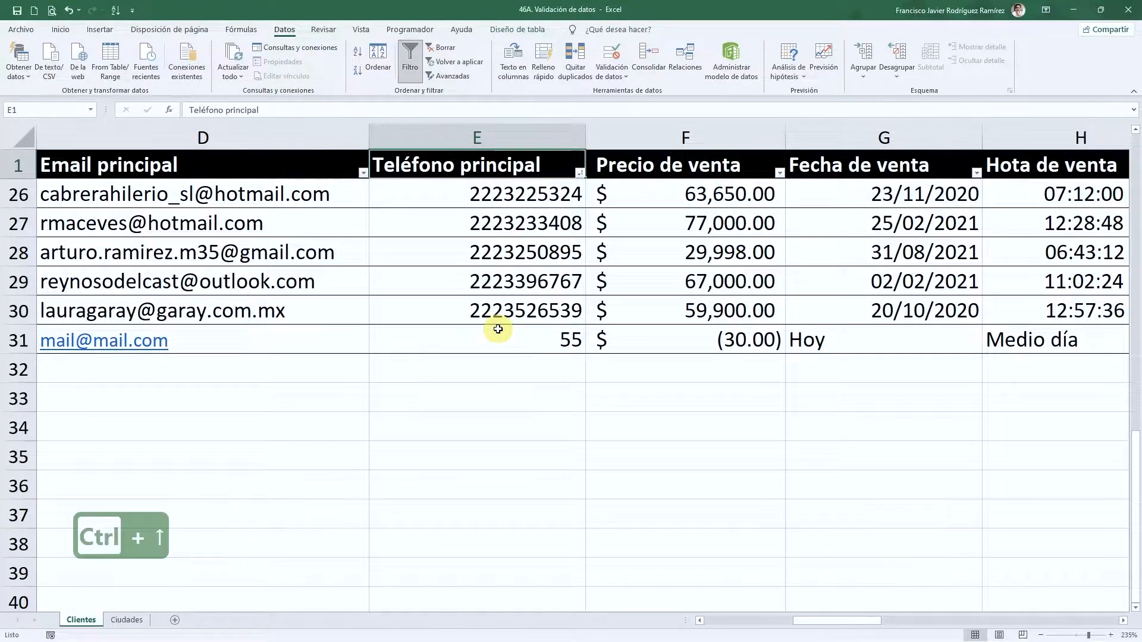
pyautogui.press('Down')
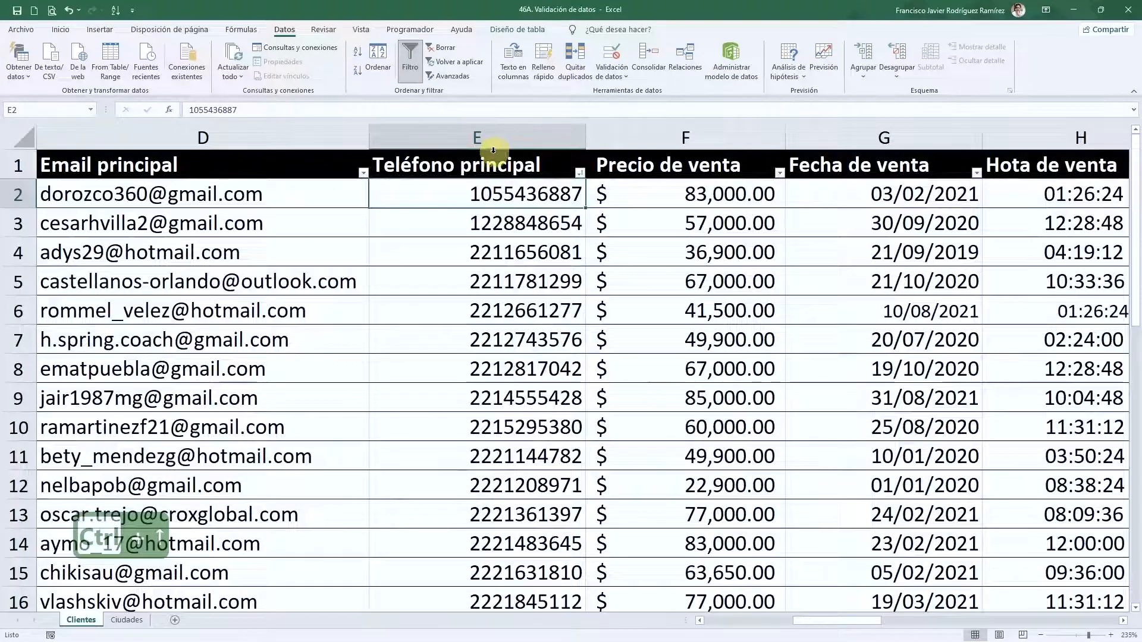
pyautogui.hotkey('ctrl', 'shift', 'Down')
pyautogui.click(607, 58)
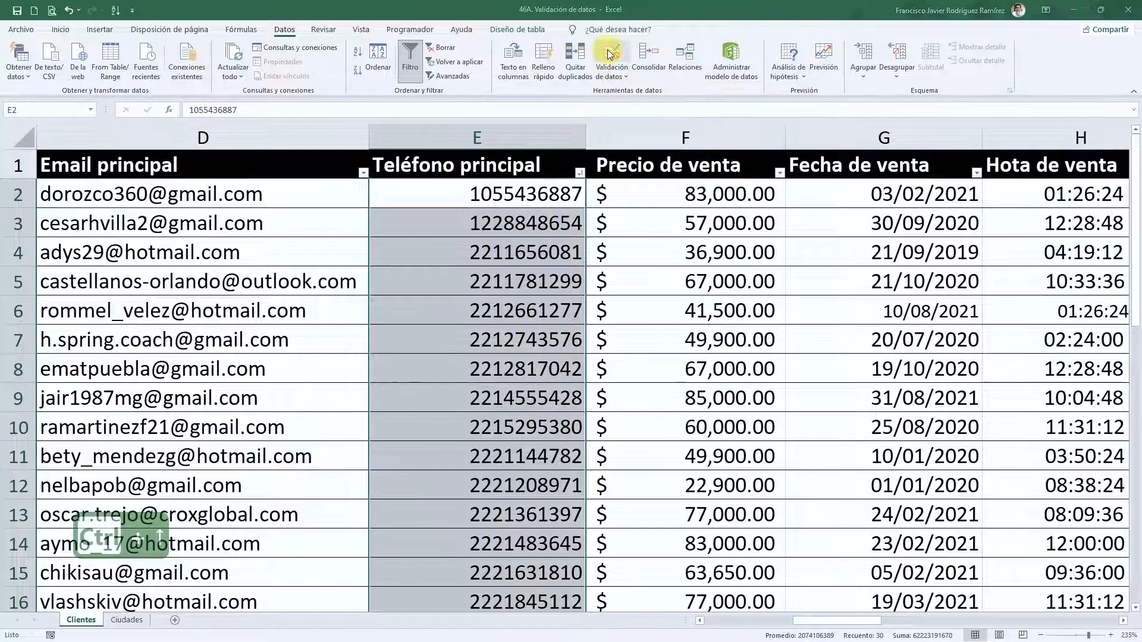
pyautogui.moveTo(491, 199); pyautogui.dragTo(701, 200)
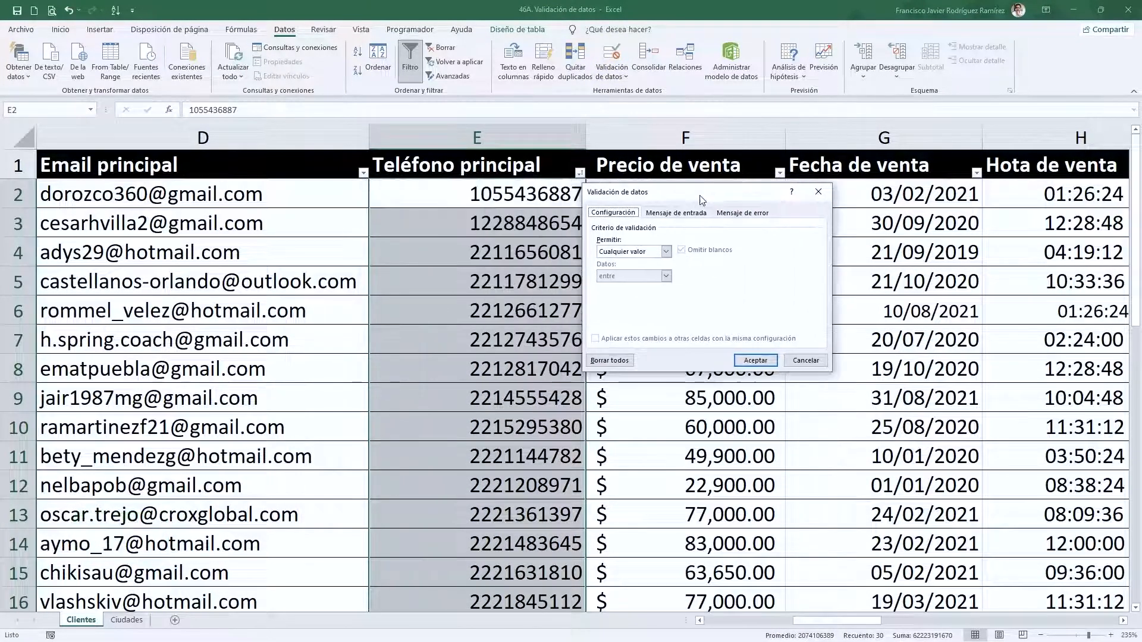
pyautogui.click(665, 251)
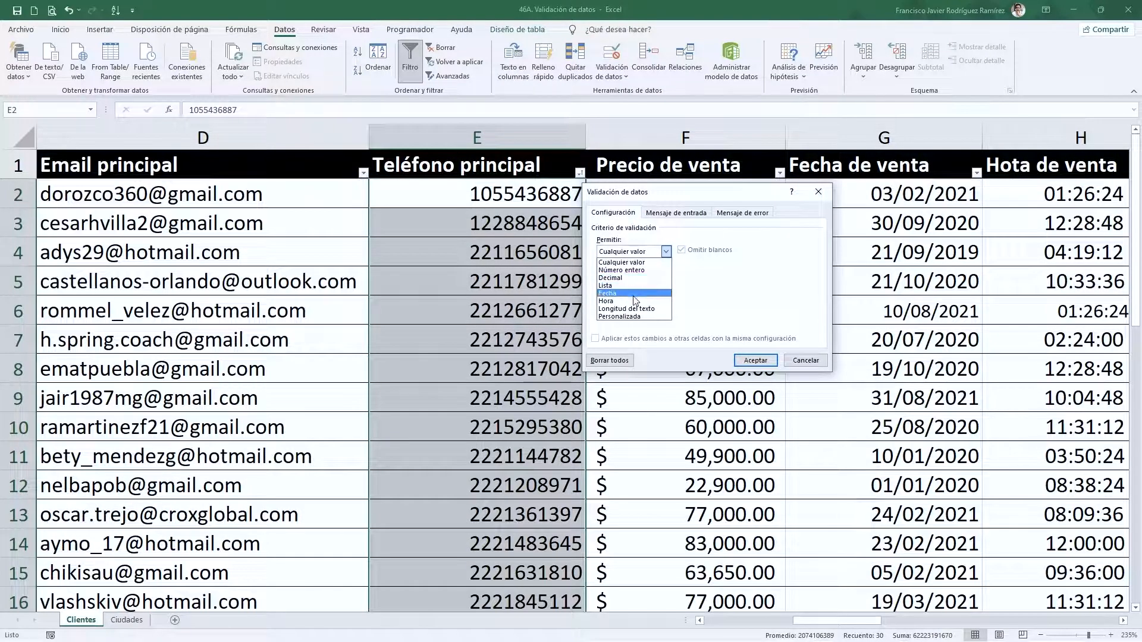
pyautogui.click(621, 270)
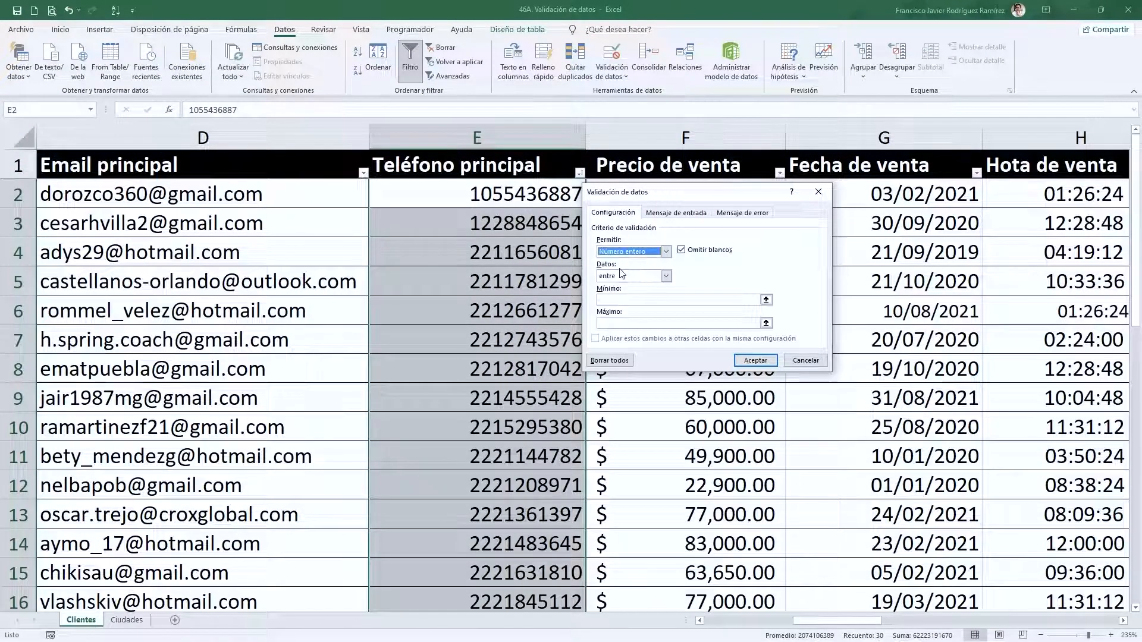
pyautogui.click(648, 274)
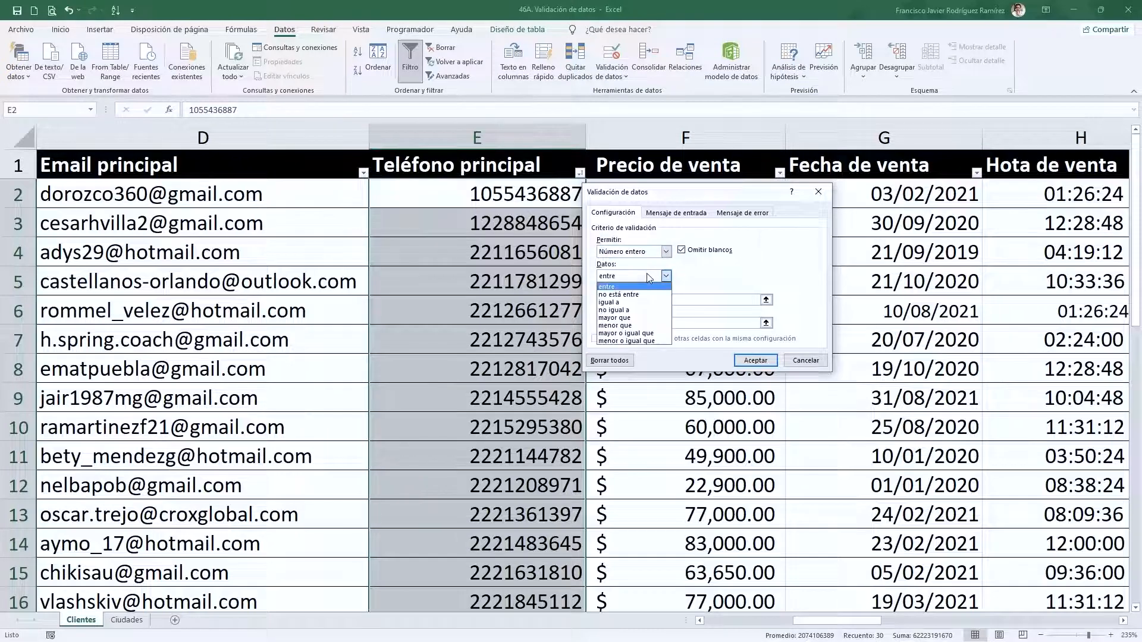
pyautogui.click(617, 288)
pyautogui.click(617, 301)
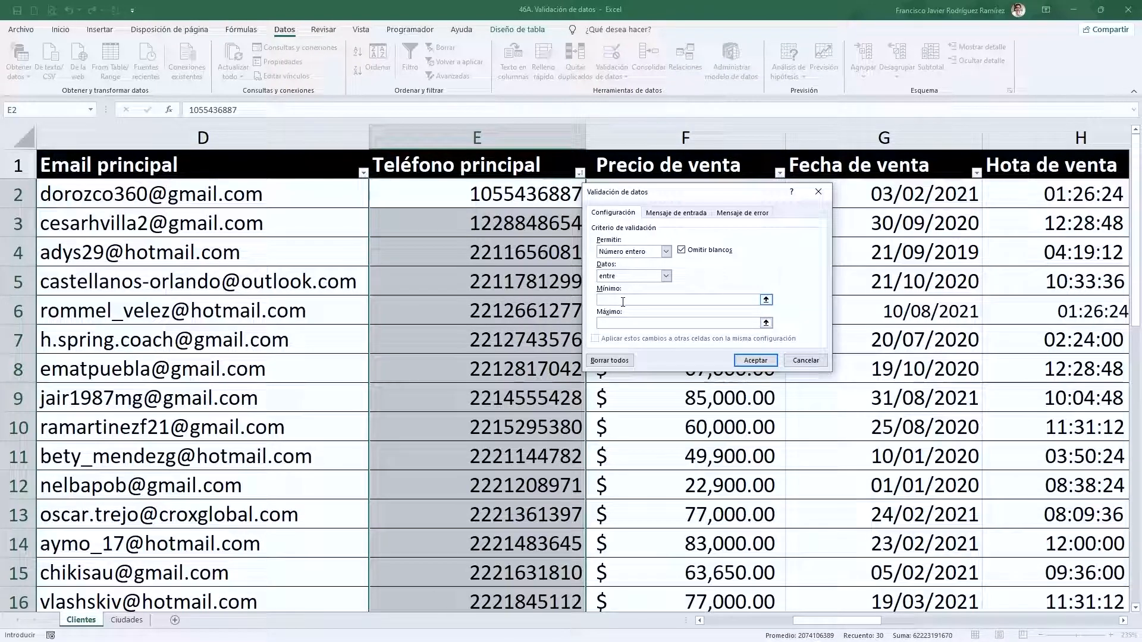
pyautogui.write('100000')
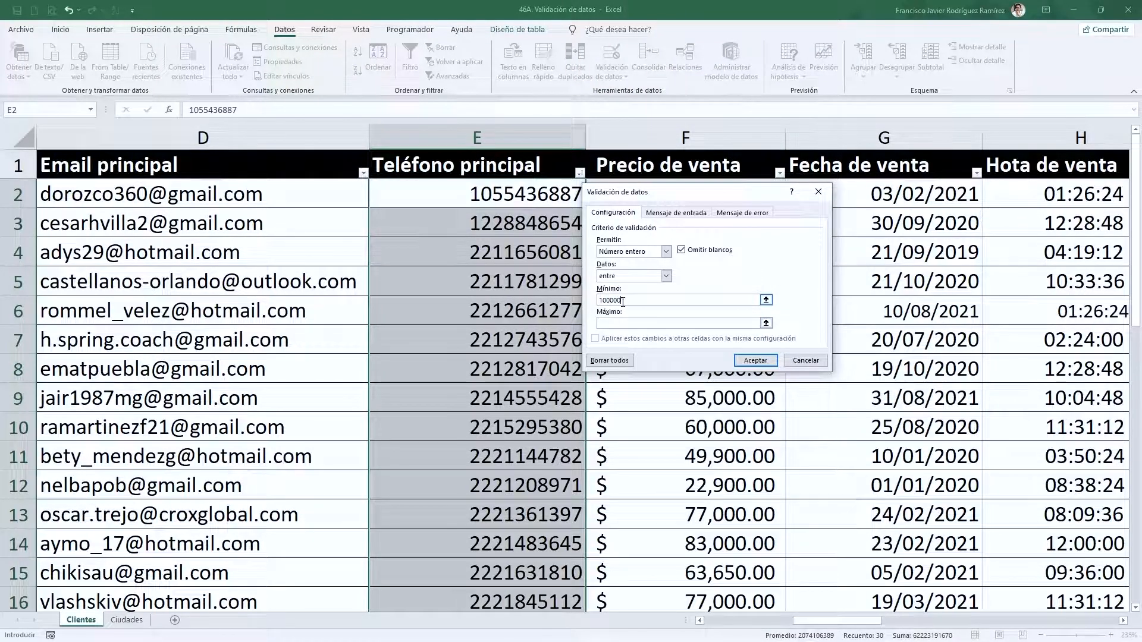
pyautogui.write('000')
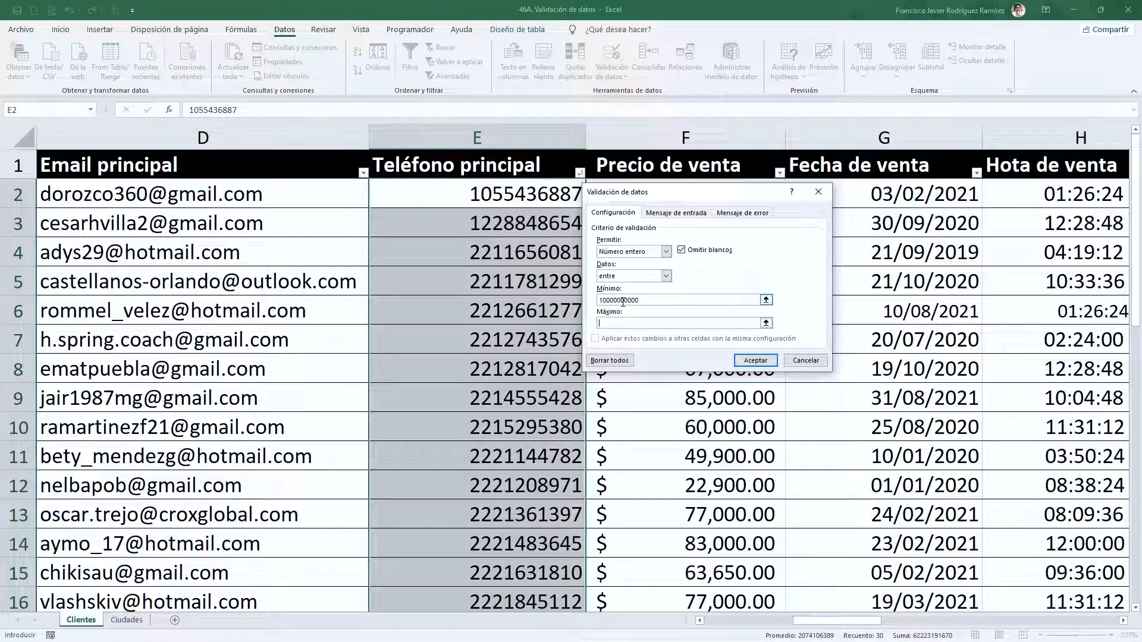
pyautogui.write('99999999')
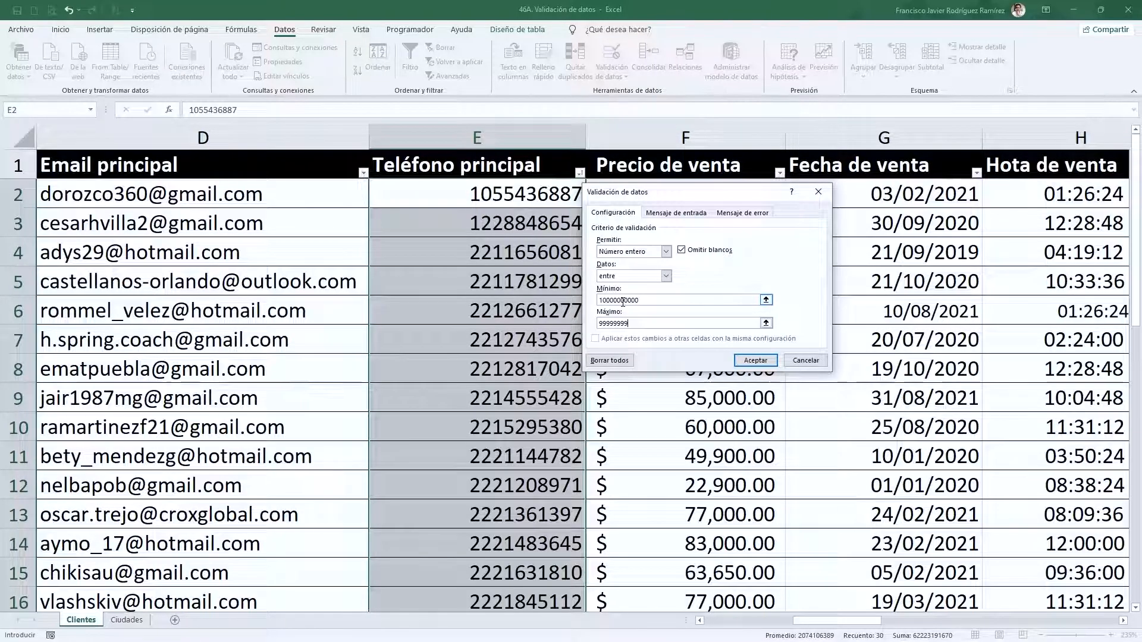
pyautogui.click(741, 359)
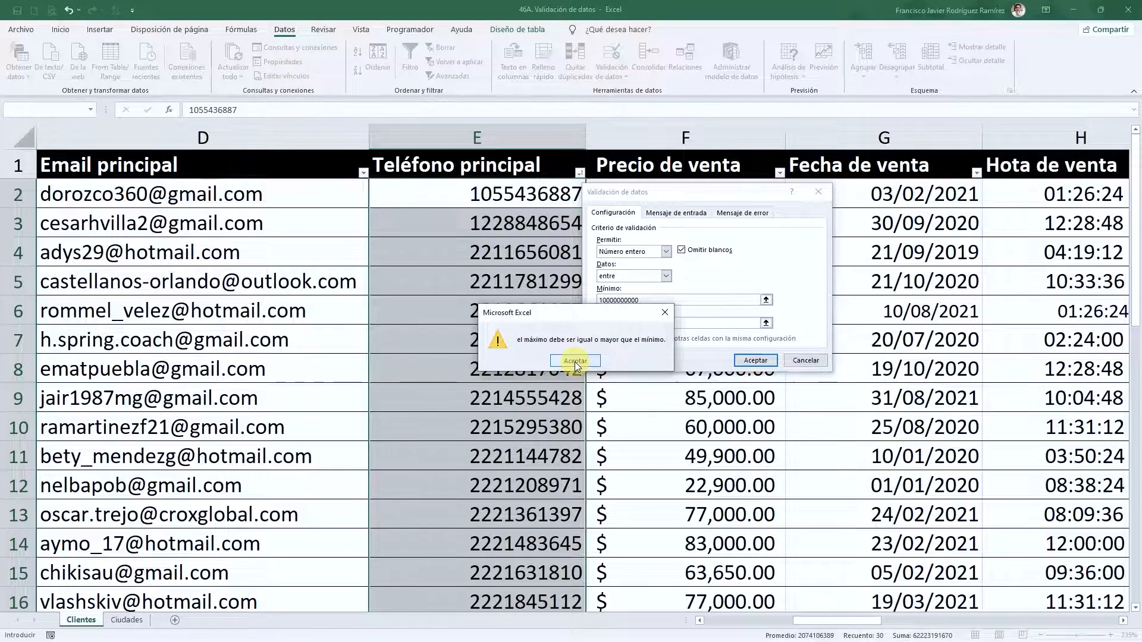
# - Fix the minimum value after the maximum-below-minimum error and confirm the rule
pyautogui.click(575, 361)
pyautogui.click(602, 324)
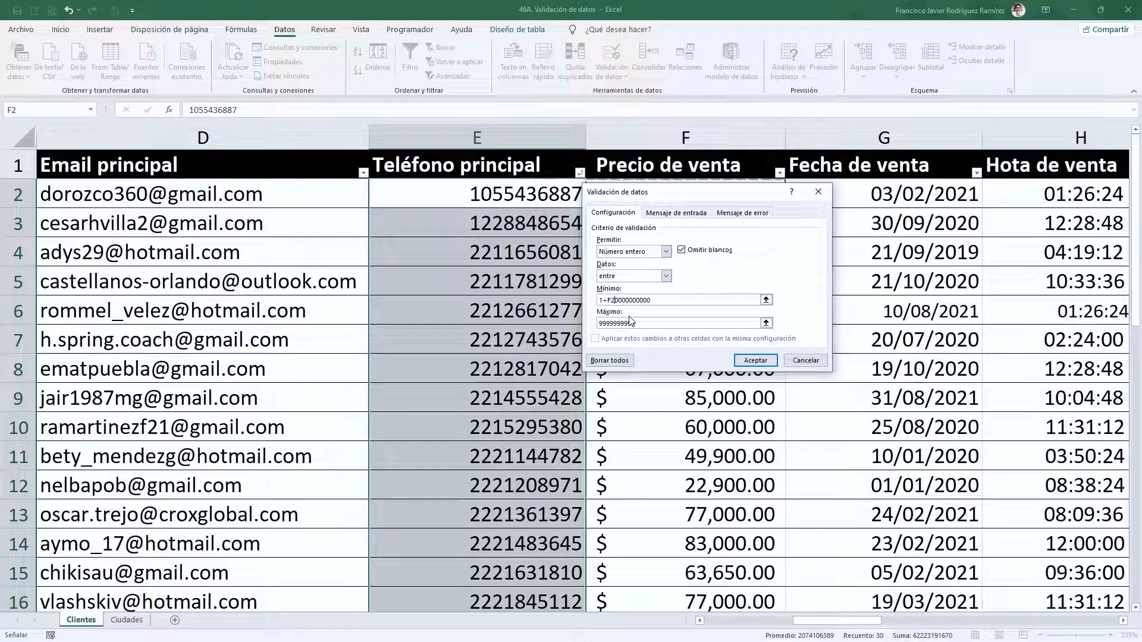
pyautogui.press('BackSpace')
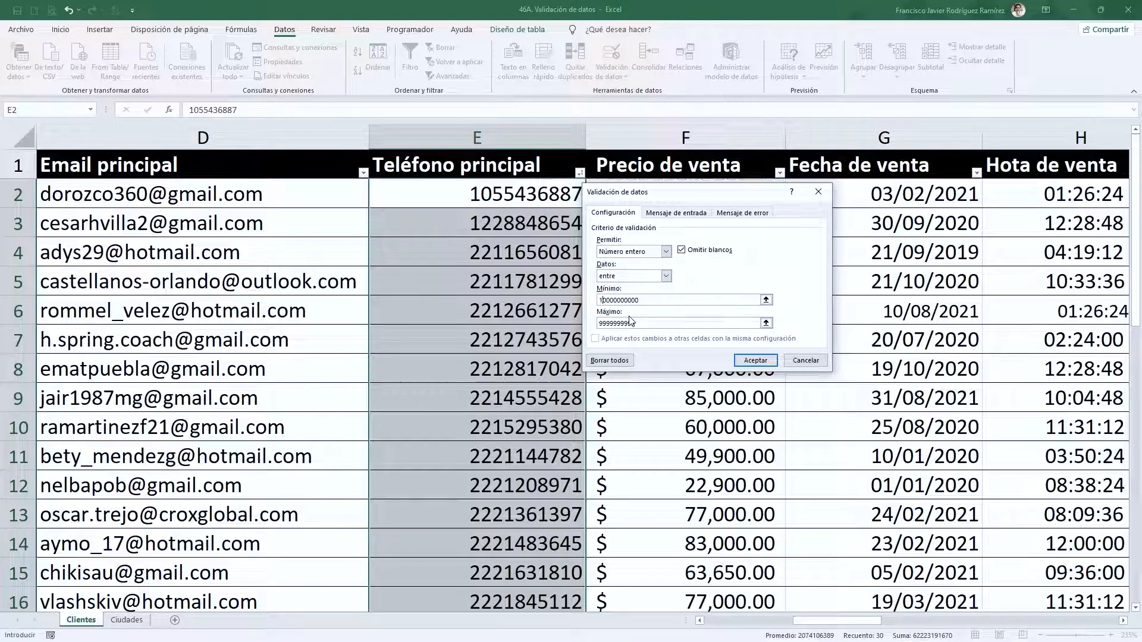
pyautogui.write('+')
pyautogui.press('Right')
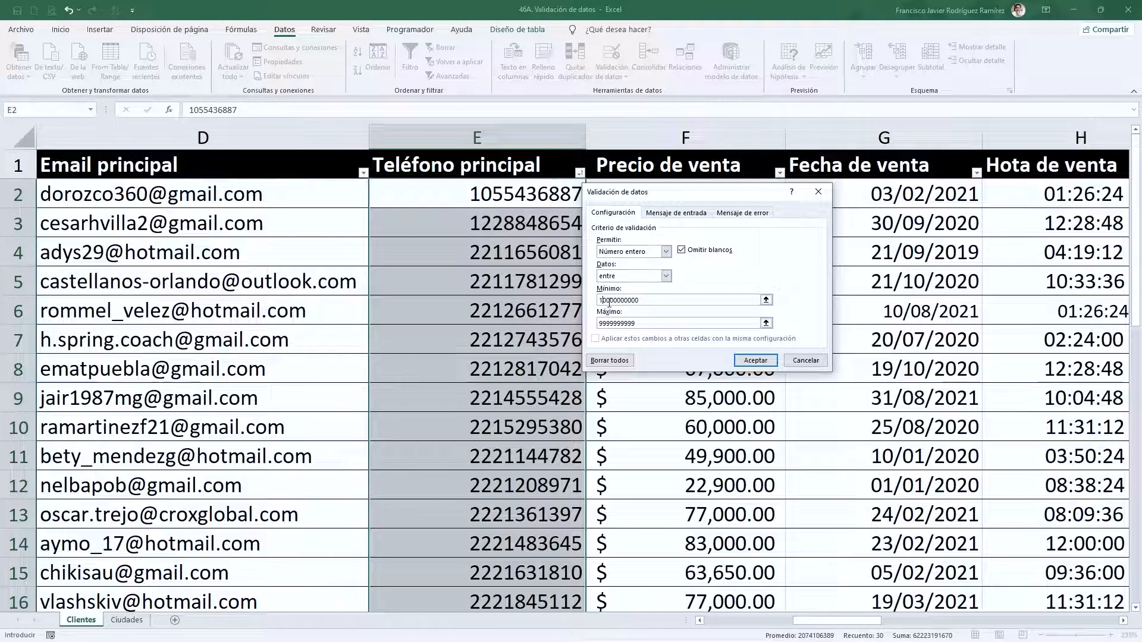
pyautogui.click(755, 360)
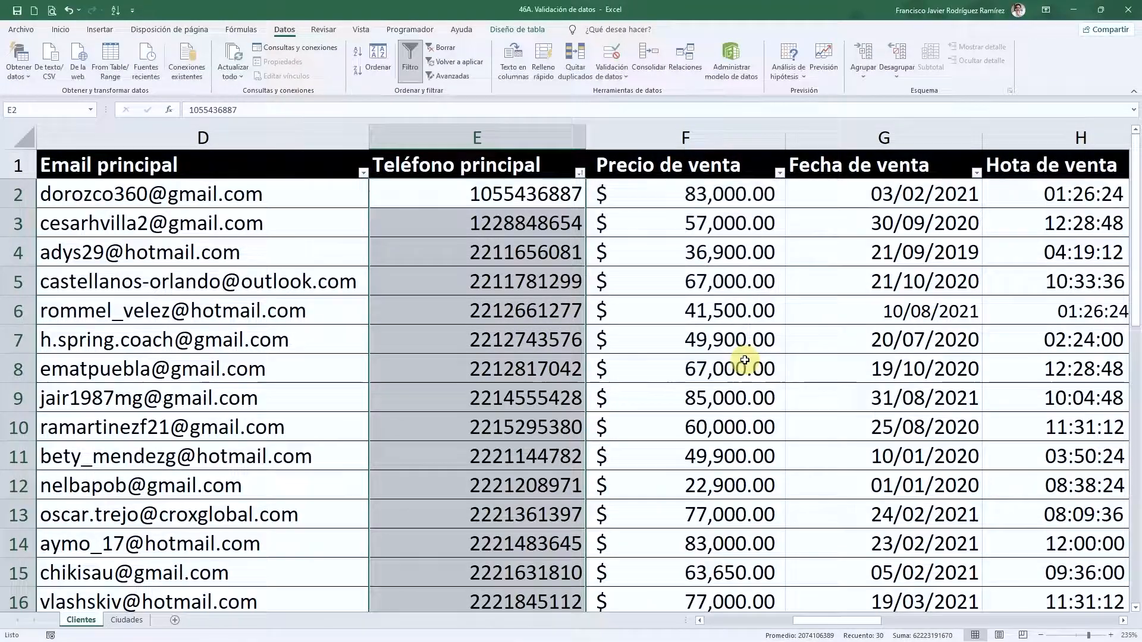
# - Deselect the column and select cell E31 holding the test phone value 55
pyautogui.click(478, 264)
pyautogui.scroll(-5, 523, 304)
pyautogui.scroll(5, 523, 304)
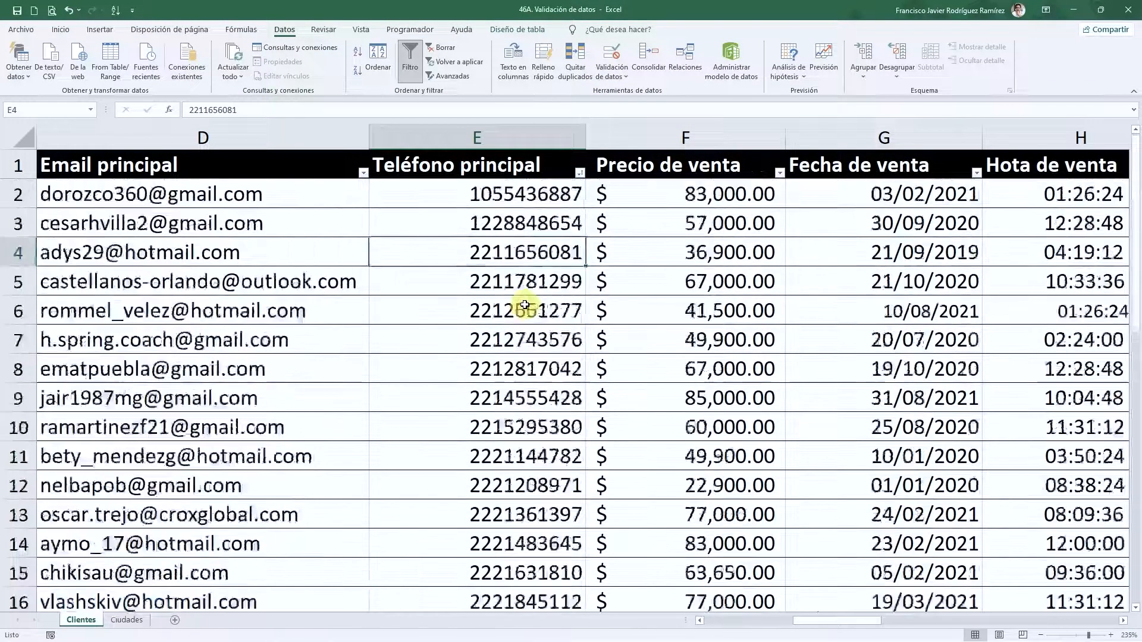
pyautogui.scroll(-8, 524, 305)
pyautogui.scroll(2, 520, 357)
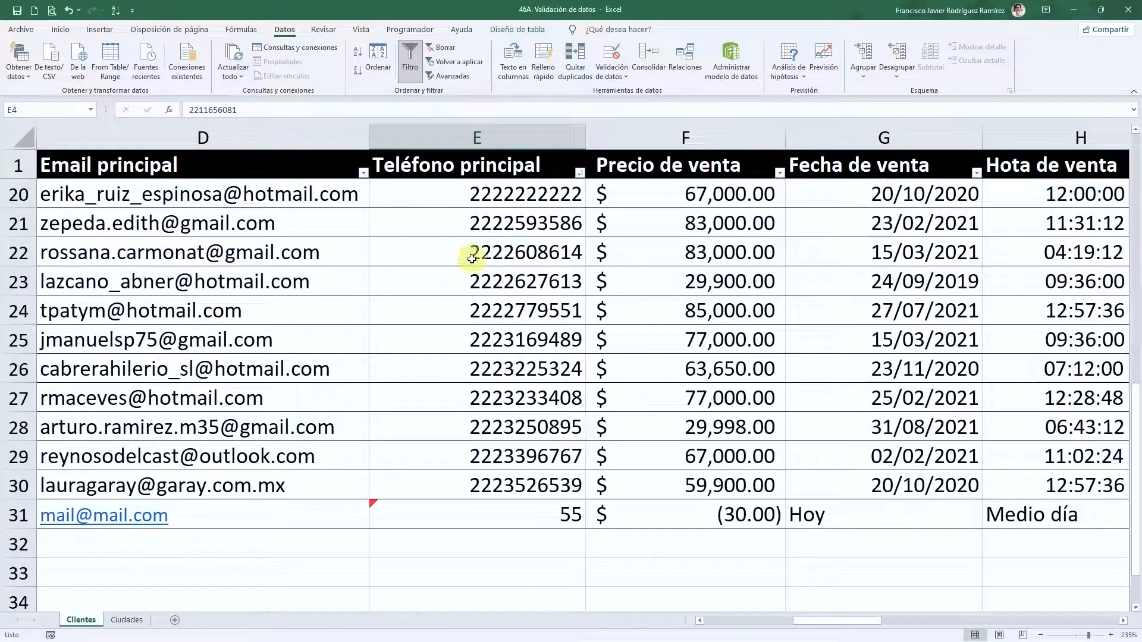
pyautogui.scroll(4, 460, 248)
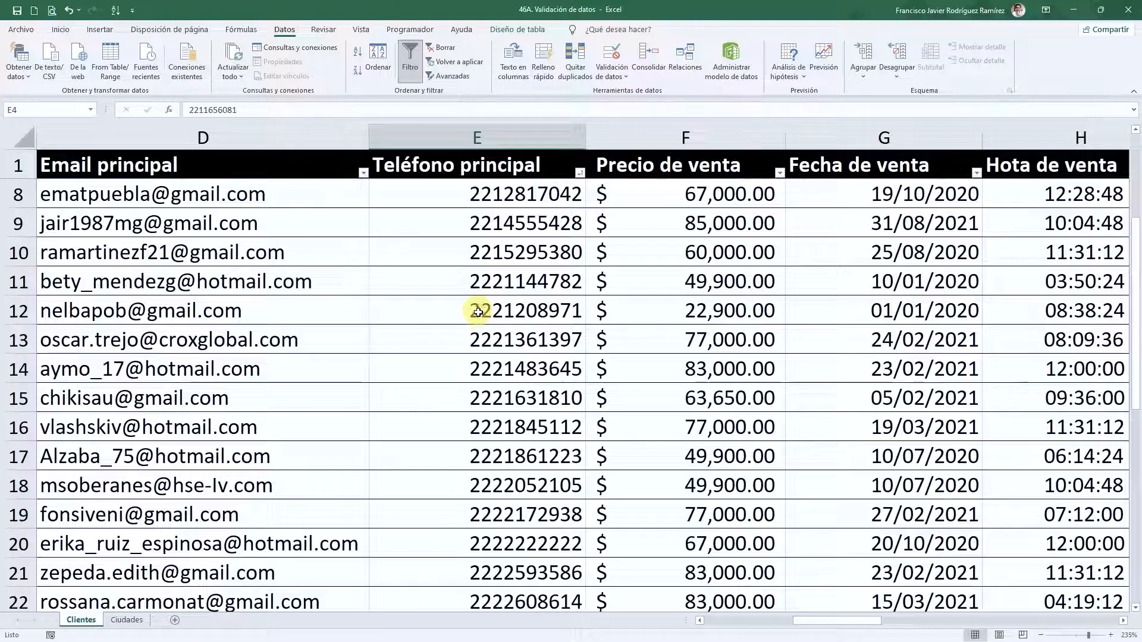
pyautogui.click(467, 282)
pyautogui.scroll(-7, 452, 360)
pyautogui.scroll(3, 535, 464)
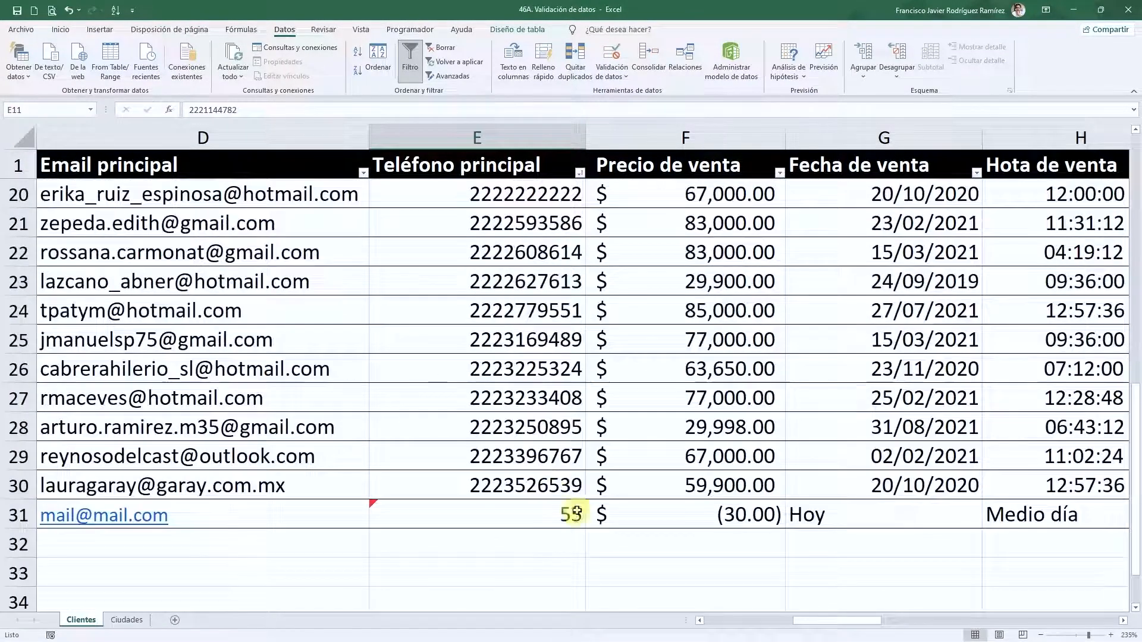
pyautogui.click(569, 516)
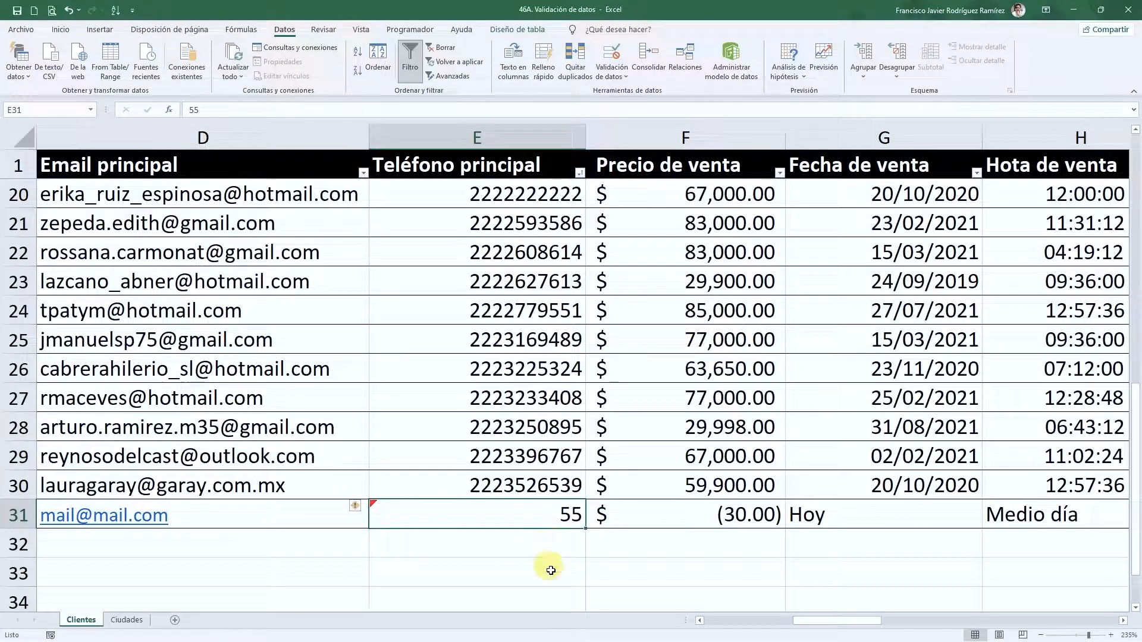
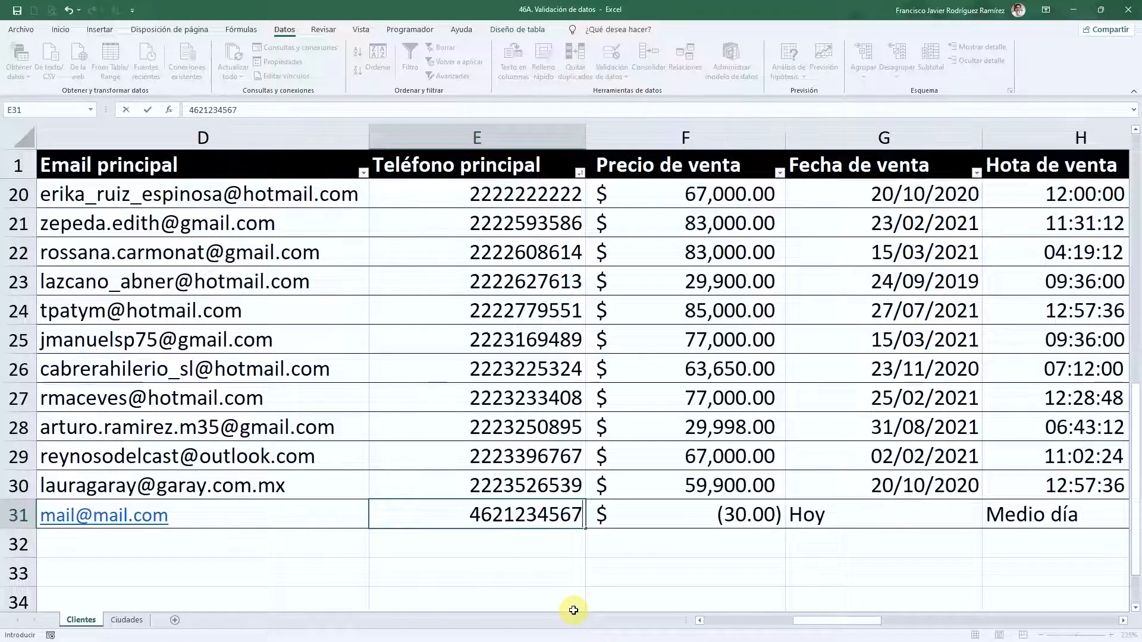
# - Enter a valid 10-digit phone number in E31, then confirm 456 is rejected
pyautogui.press('Return')
pyautogui.press('Up')
pyautogui.press('Up')
pyautogui.press('Down')
pyautogui.write('456')
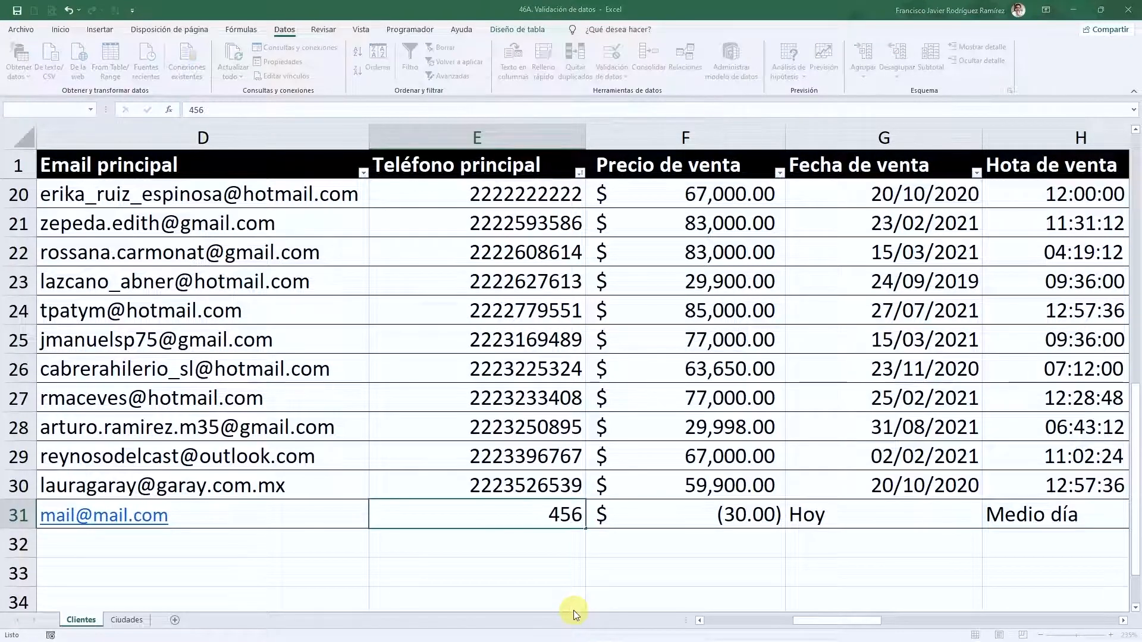
pyautogui.press('Return')
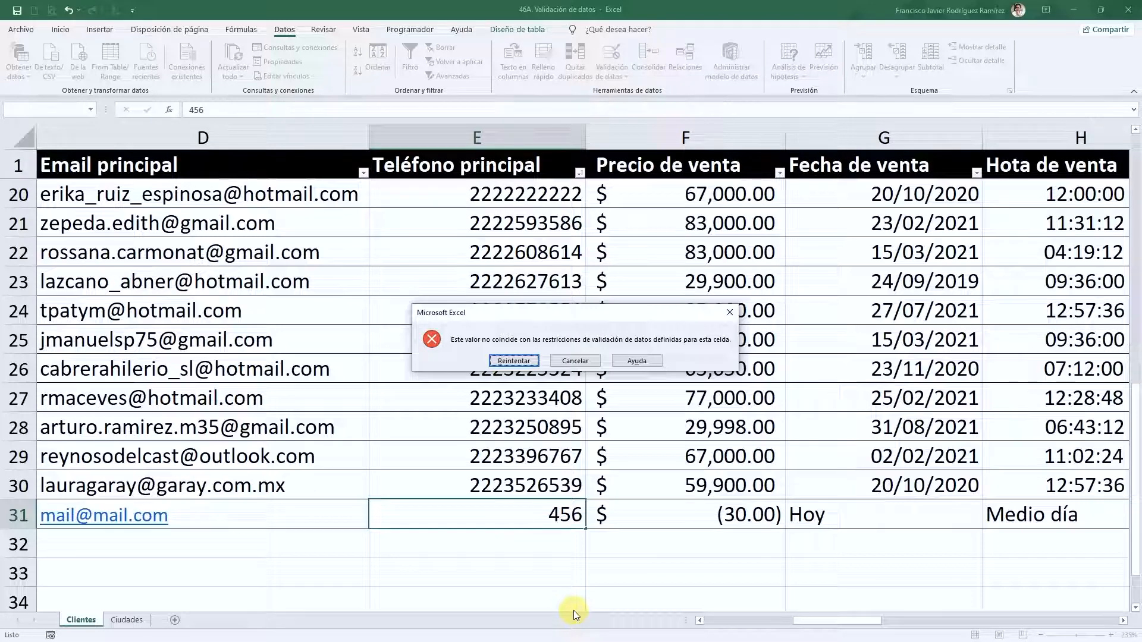
pyautogui.press('Escape')
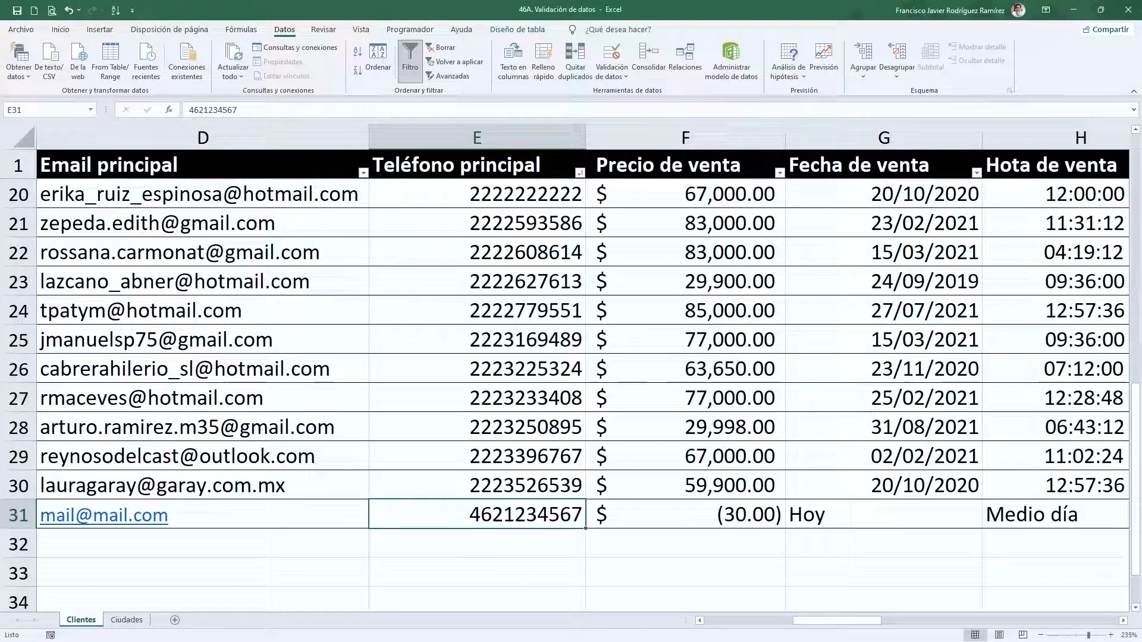
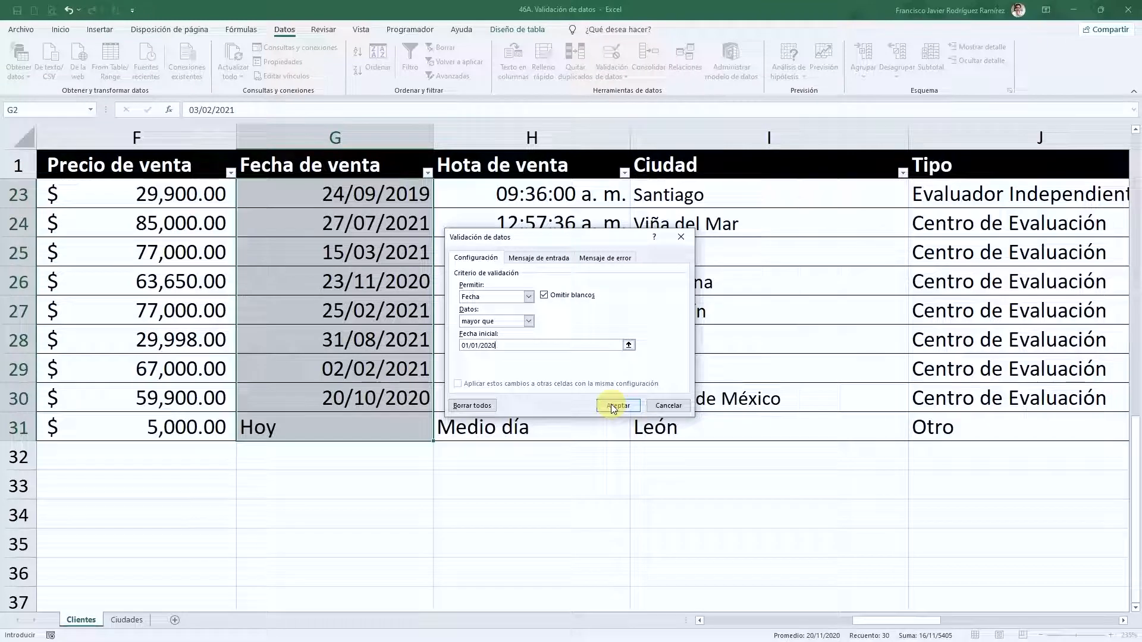
# - Confirm the rule accepting only Fecha de venta dates after 01/01/2020
pyautogui.click(615, 411)
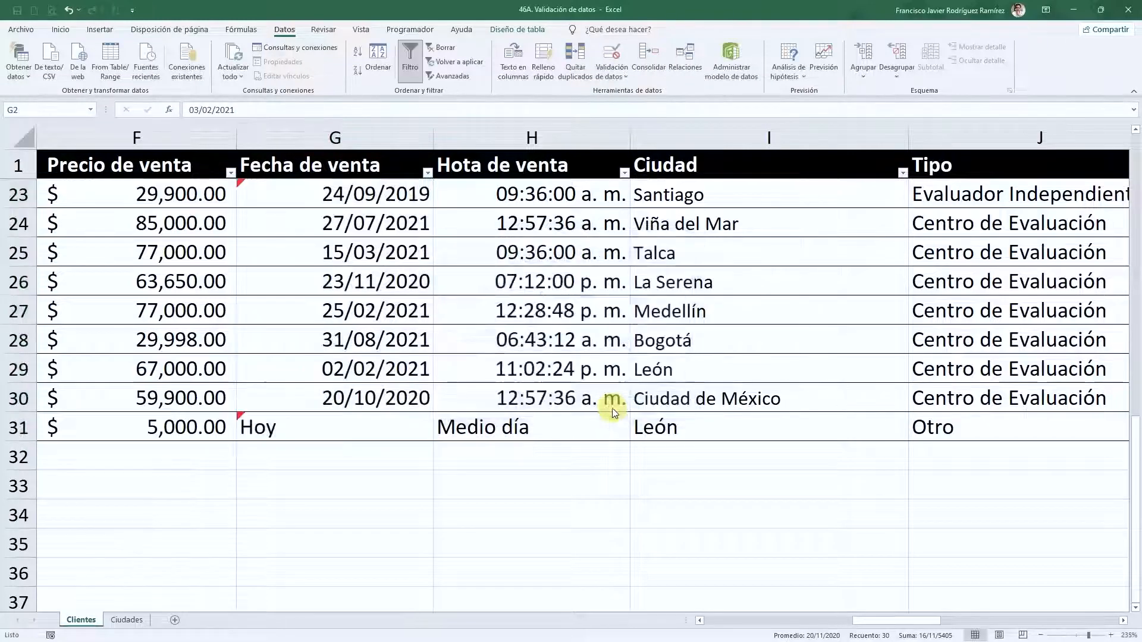
# - Replace Hoy in G31 with the sale date 10/02/2020
pyautogui.click(383, 432)
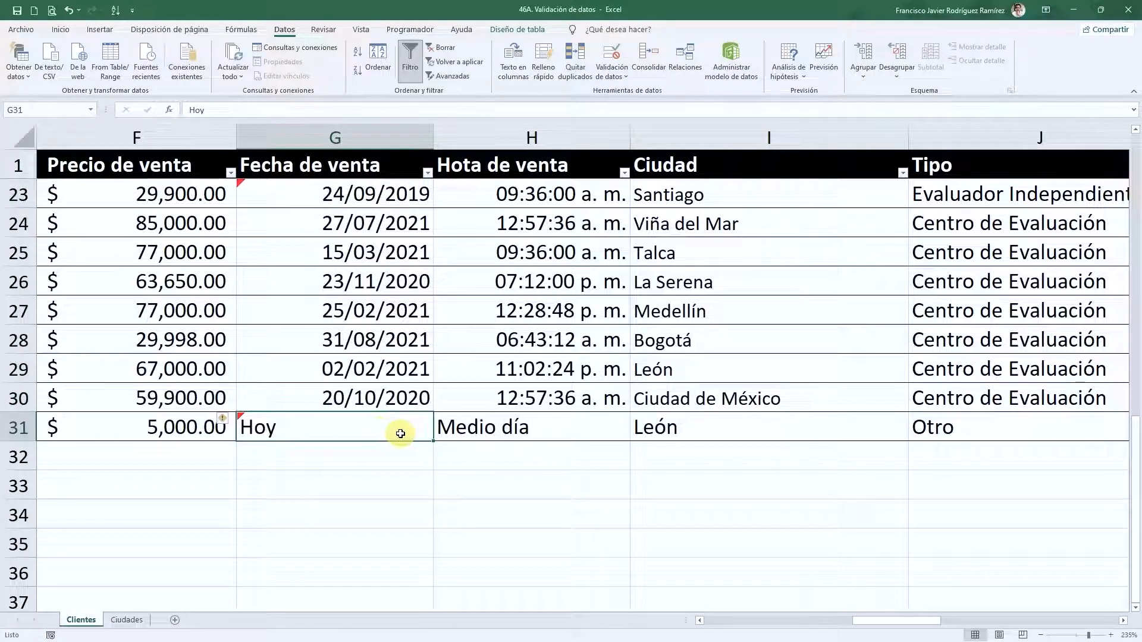
pyautogui.write('1')
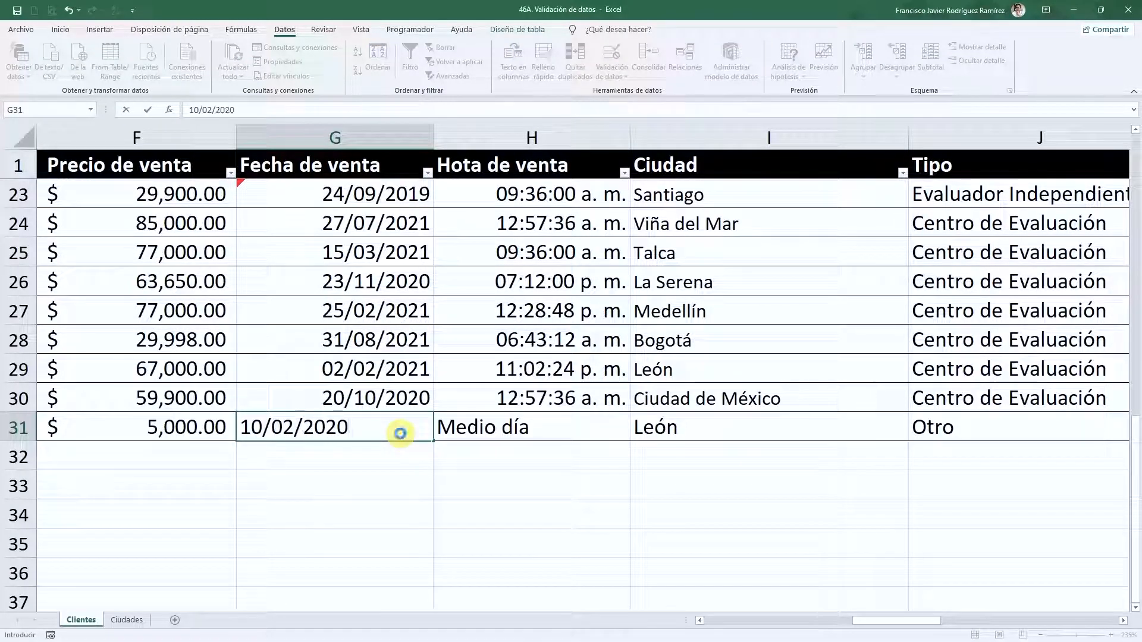
pyautogui.write('0/02/2020')
pyautogui.press('Return')
# - Try changing G31 to 1/1/2020, then cancel the validation error
pyautogui.click(400, 434)
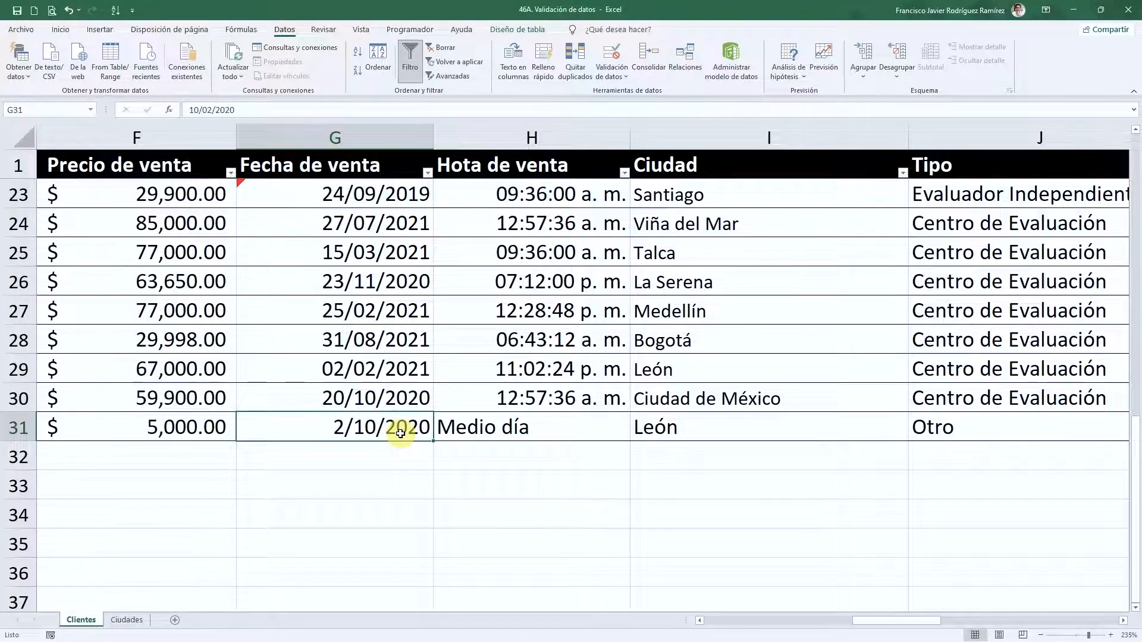
pyautogui.doubleClick(400, 434)
pyautogui.hotkey('ctrl', 'Left')
pyautogui.hotkey('ctrl', 'Left')
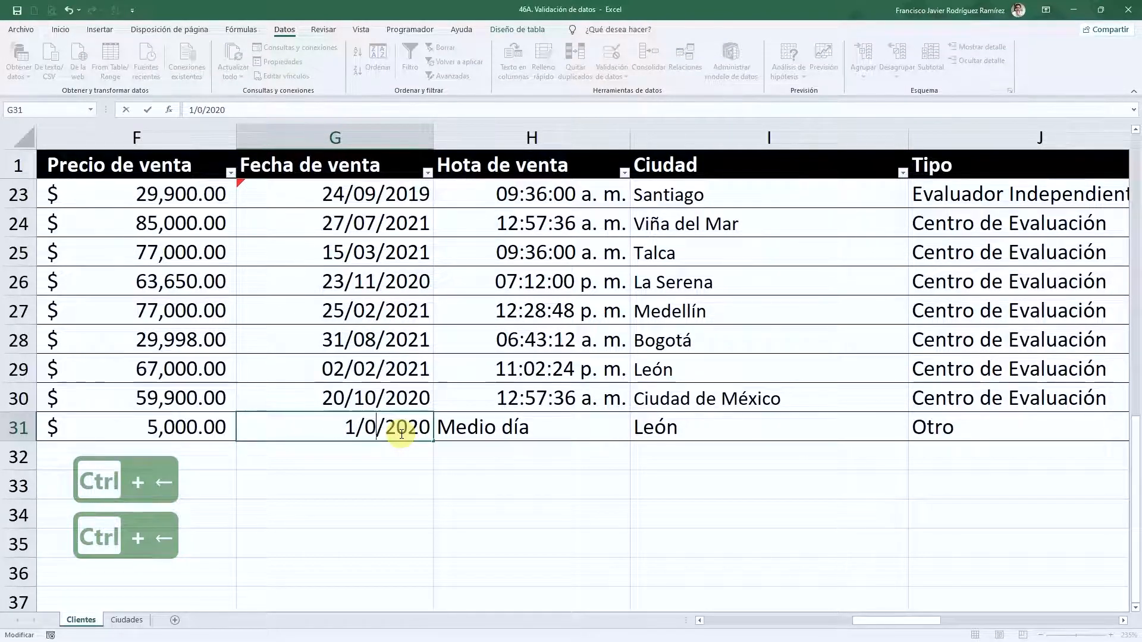
pyautogui.press('Return')
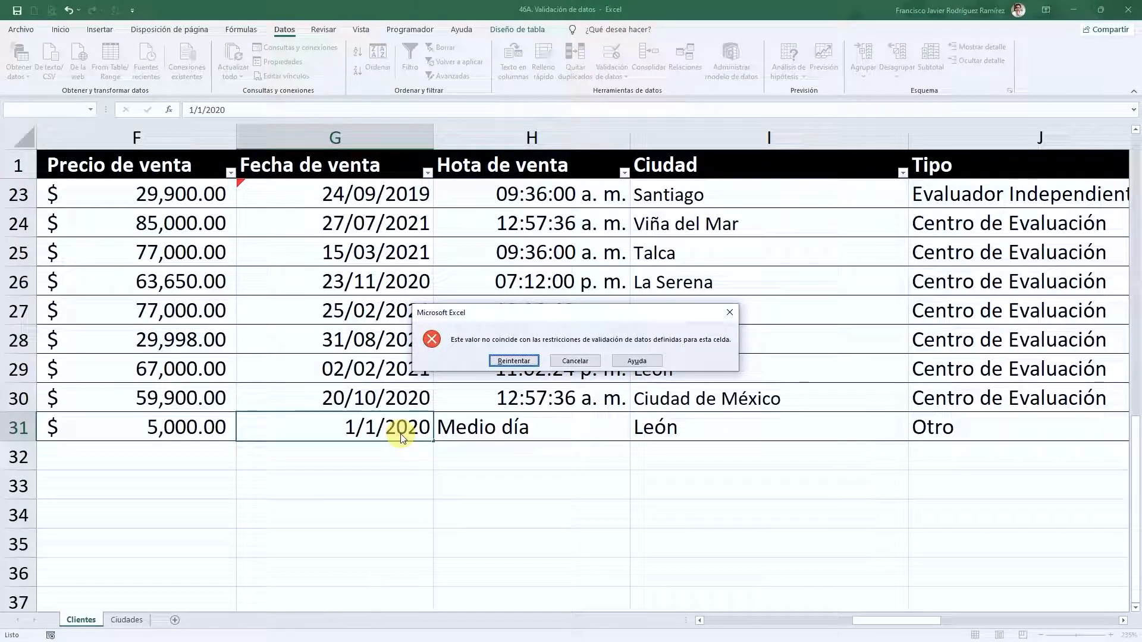
pyautogui.press('Escape')
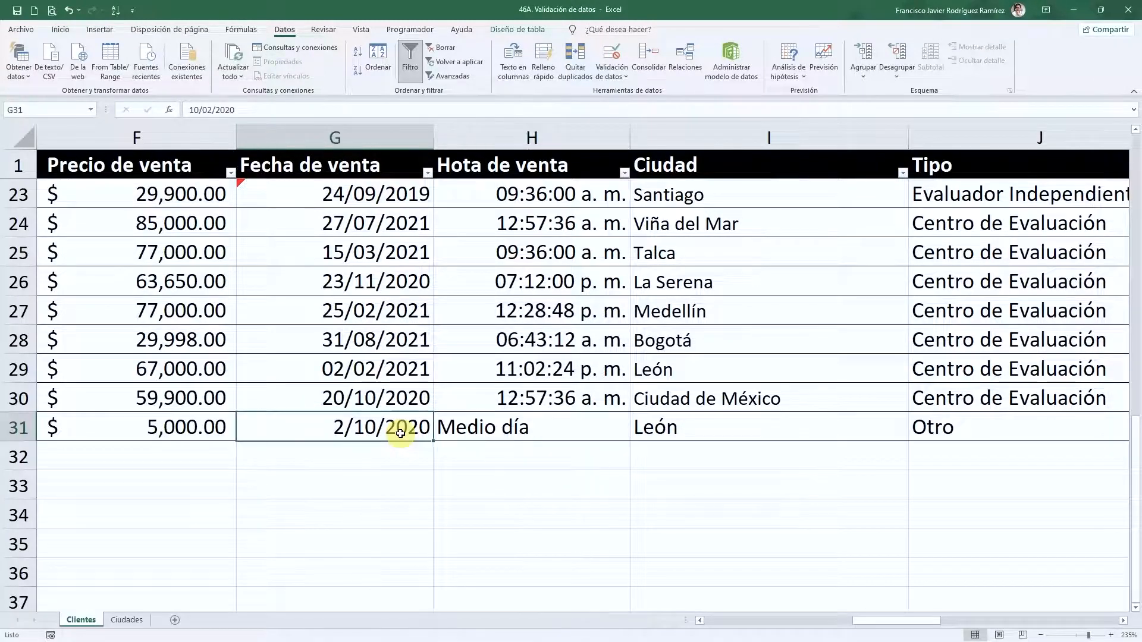
# - Step through the sale dates, noting pre-2020 entries like 21/09/2019 and 24/09/2019
pyautogui.press('Up')
pyautogui.press('Up')
pyautogui.press('Up')
pyautogui.press('Up')
pyautogui.press('Up')
pyautogui.press('Up')
pyautogui.press('Up')
pyautogui.press('Up')
pyautogui.press('Up')
pyautogui.press('Up')
pyautogui.press('Up')
pyautogui.press('Up')
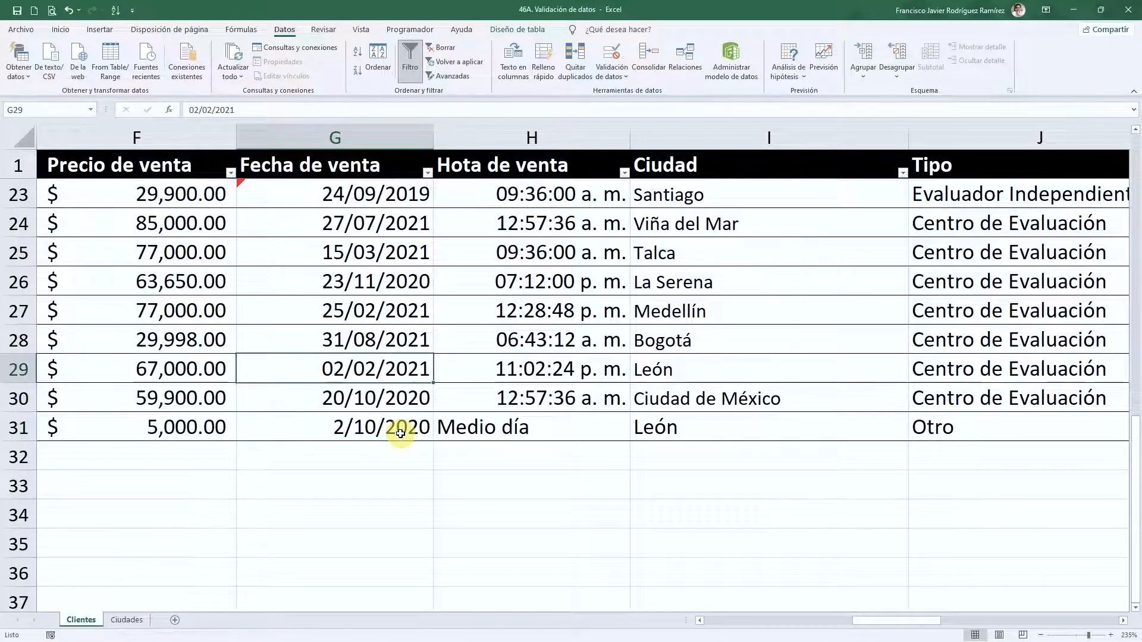
pyautogui.press('Down')
pyautogui.press('Down')
pyautogui.press('Down')
pyautogui.press('Down')
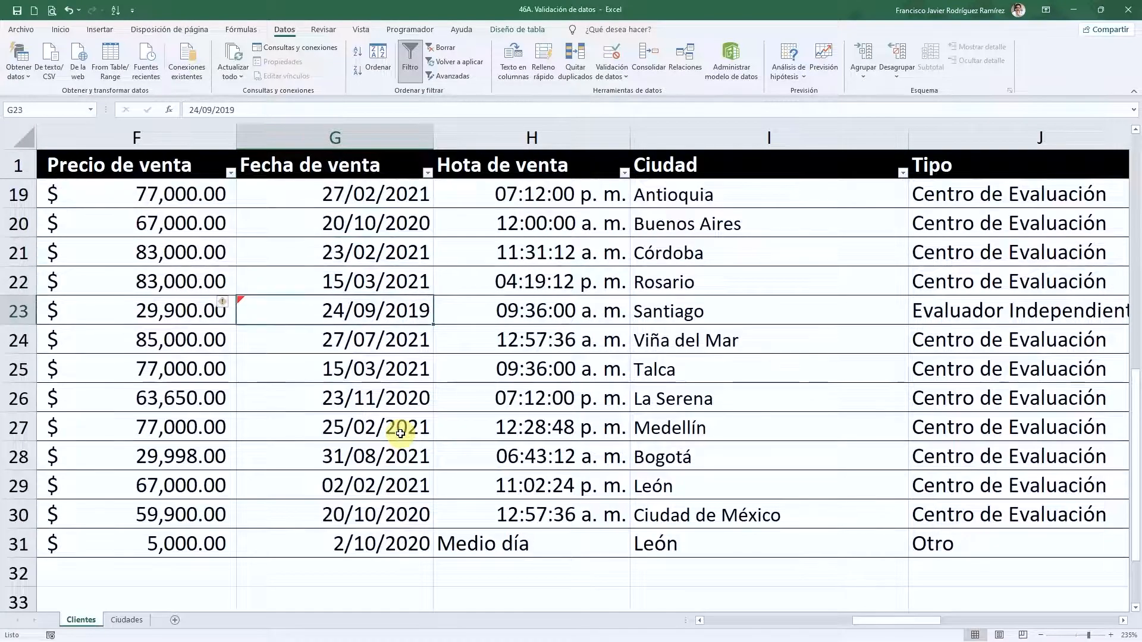
pyautogui.press('Down')
pyautogui.press('Up')
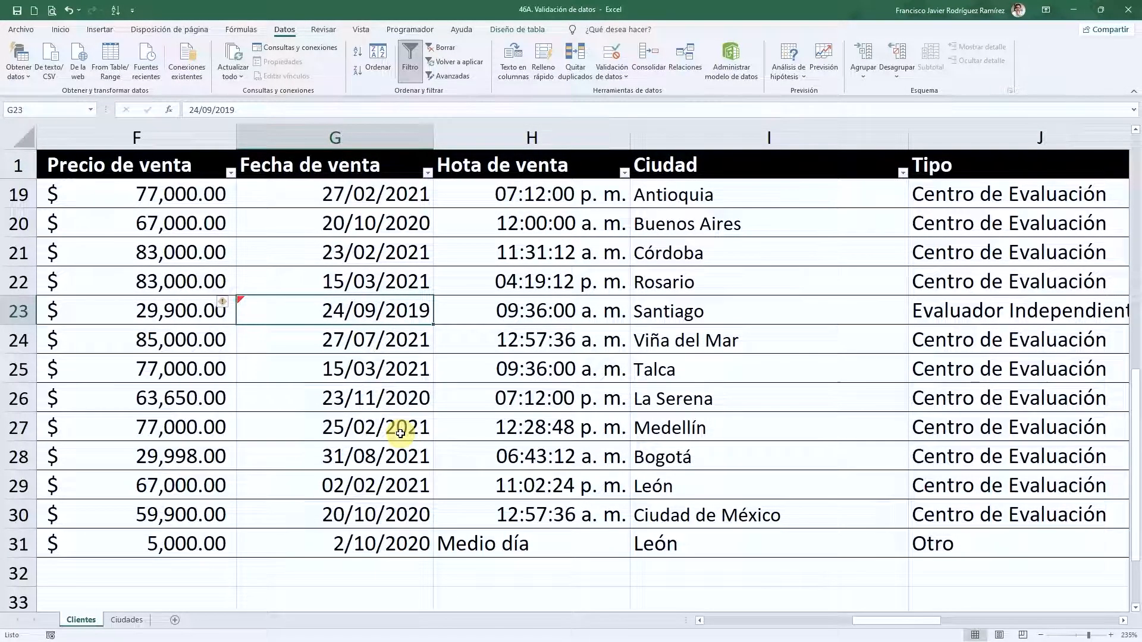
pyautogui.press('Up')
pyautogui.press('Up')
pyautogui.press('Up')
pyautogui.press('Up')
pyautogui.press('Up')
pyautogui.press('Up')
pyautogui.press('Up')
pyautogui.press('Up')
pyautogui.press('Up')
pyautogui.press('Up')
pyautogui.press('Up')
pyautogui.press('Up')
pyautogui.press('Up')
pyautogui.press('Up')
pyautogui.press('Up')
pyautogui.press('Up')
pyautogui.press('Up')
pyautogui.press('Up')
pyautogui.press('Up')
pyautogui.press('Up')
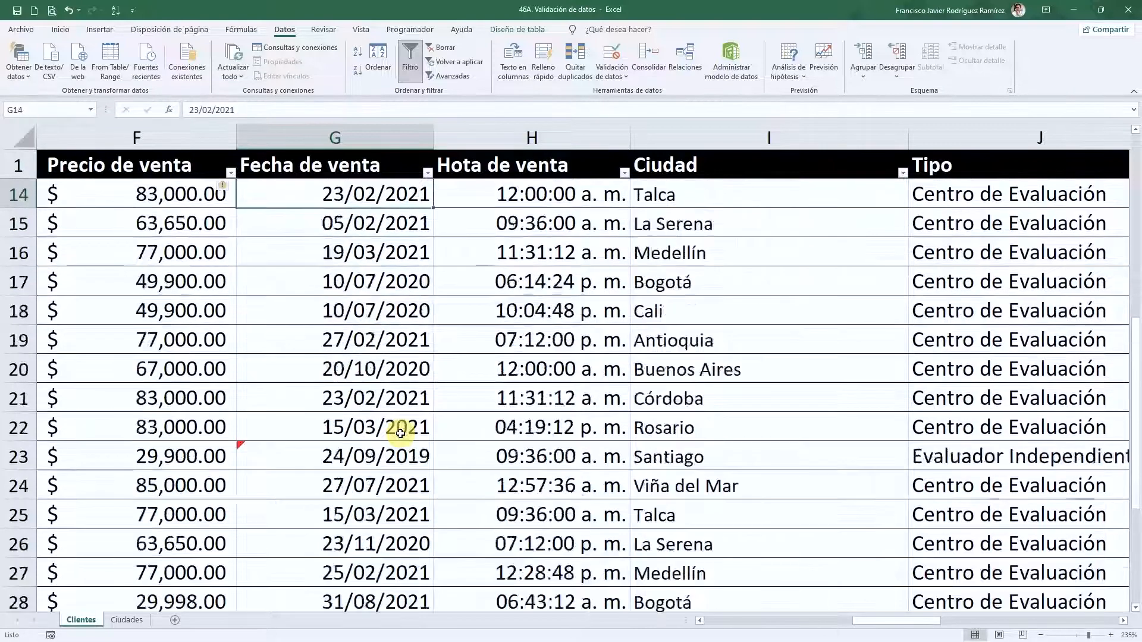
pyautogui.press('Down')
pyautogui.press('Down')
pyautogui.press('Down')
pyautogui.press('Down')
pyautogui.press('Down')
pyautogui.press('Down')
pyautogui.press('Down')
pyautogui.press('Down')
pyautogui.press('Down')
pyautogui.press('Down')
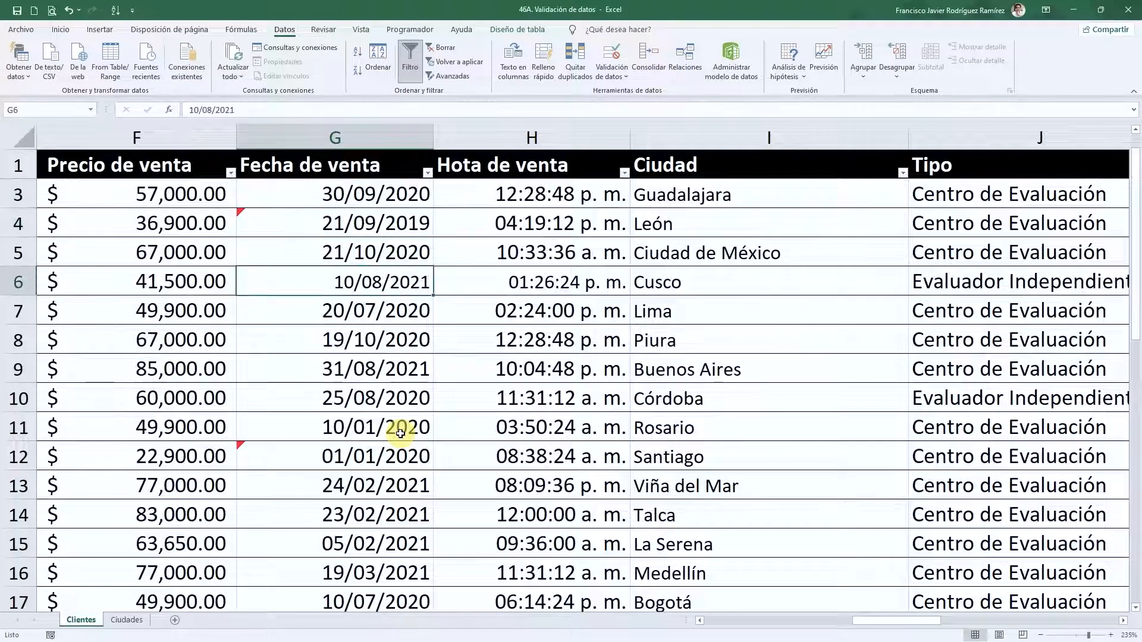
pyautogui.press('Up')
pyautogui.hotkey('ctrl', 'Up')
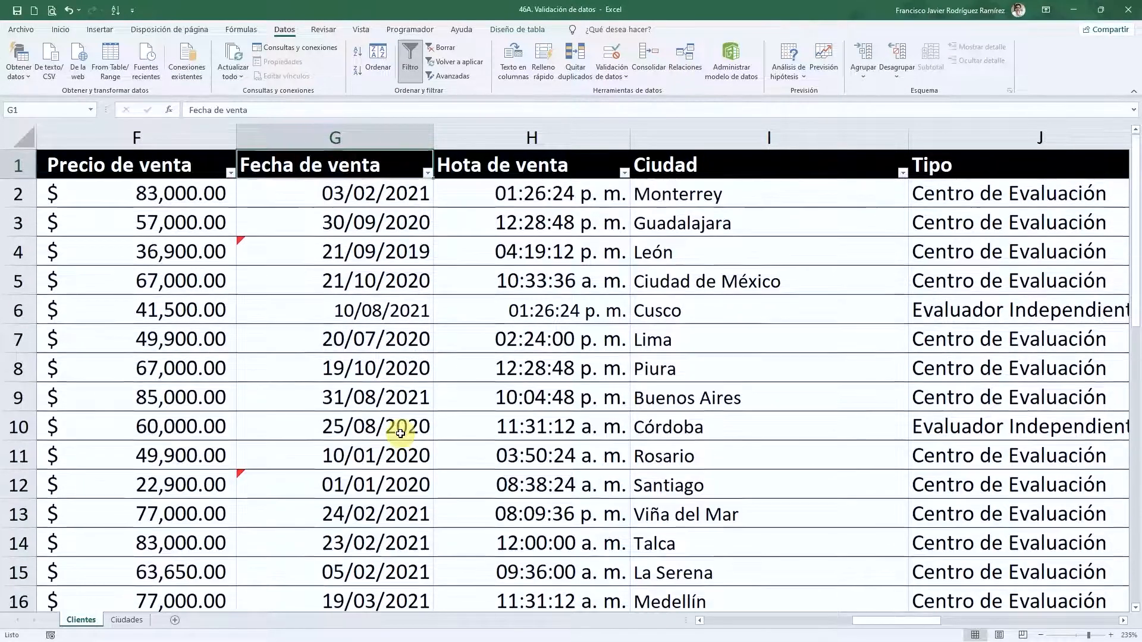
pyautogui.press('Down')
pyautogui.press('Up')
pyautogui.press('Down')
pyautogui.press('Down')
pyautogui.press('Down')
pyautogui.press('Down')
pyautogui.press('Down')
pyautogui.press('Down')
pyautogui.press('Down')
pyautogui.press('Down')
pyautogui.press('Down')
pyautogui.press('Down')
pyautogui.press('Down')
pyautogui.press('Down')
pyautogui.press('Down')
pyautogui.press('Down')
pyautogui.press('Down')
pyautogui.press('Down')
pyautogui.press('Down')
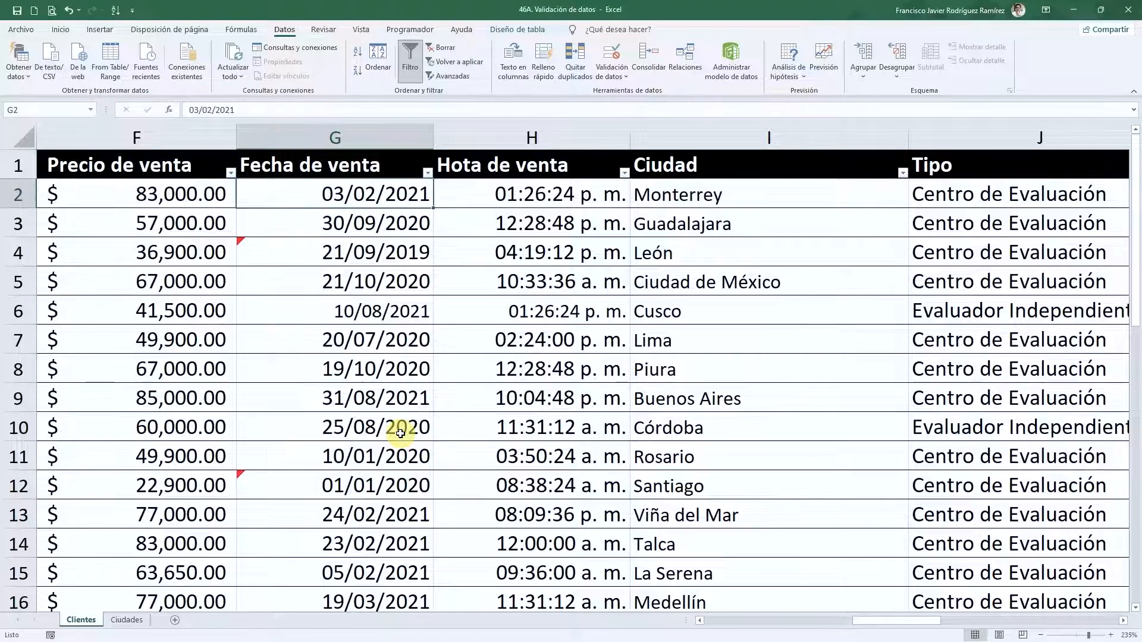
pyautogui.press('Down')
pyautogui.press('Down')
pyautogui.press('Down')
pyautogui.press('Down')
pyautogui.press('Down')
pyautogui.press('Down')
pyautogui.press('Down')
pyautogui.press('Down')
pyautogui.press('Down')
pyautogui.press('Down')
pyautogui.press('Down')
pyautogui.press('Down')
pyautogui.press('Down')
pyautogui.press('Down')
pyautogui.press('Down')
pyautogui.press('Down')
pyautogui.press('Down')
pyautogui.press('Down')
pyautogui.press('Down')
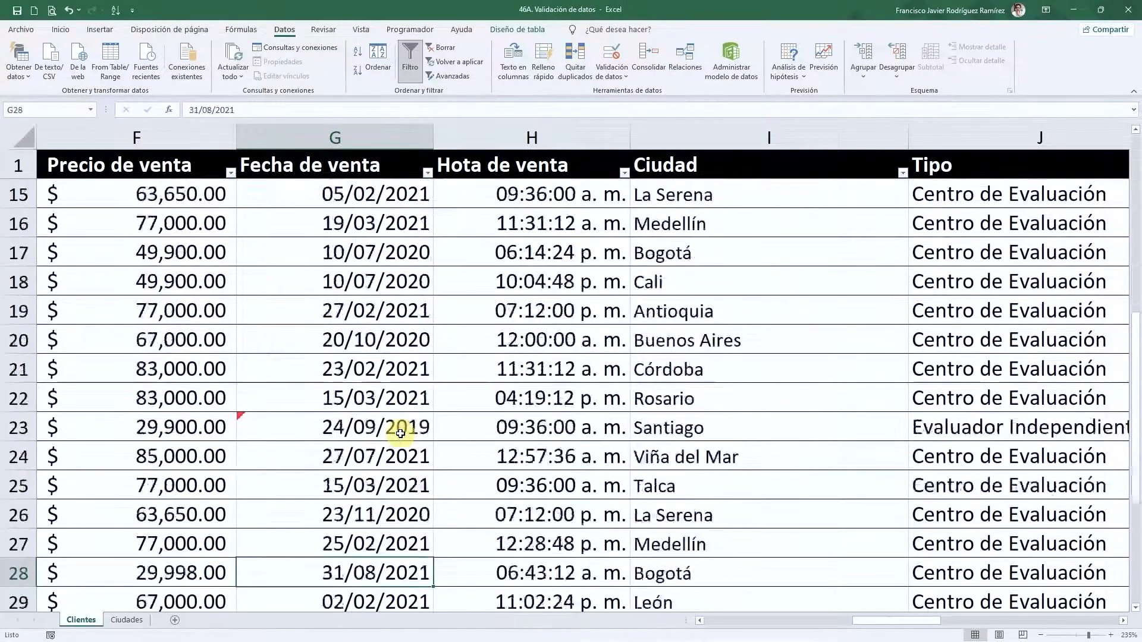
pyautogui.press('Up')
pyautogui.press('Up')
pyautogui.press('Up')
pyautogui.press('Up')
pyautogui.press('Up')
pyautogui.press('Up')
pyautogui.press('Up')
pyautogui.press('Up')
pyautogui.press('Up')
pyautogui.press('Up')
pyautogui.press('Up')
pyautogui.press('Up')
pyautogui.press('Up')
pyautogui.press('Up')
pyautogui.press('Up')
pyautogui.press('Up')
pyautogui.press('Up')
pyautogui.press('Up')
pyautogui.press('Up')
pyautogui.press('Up')
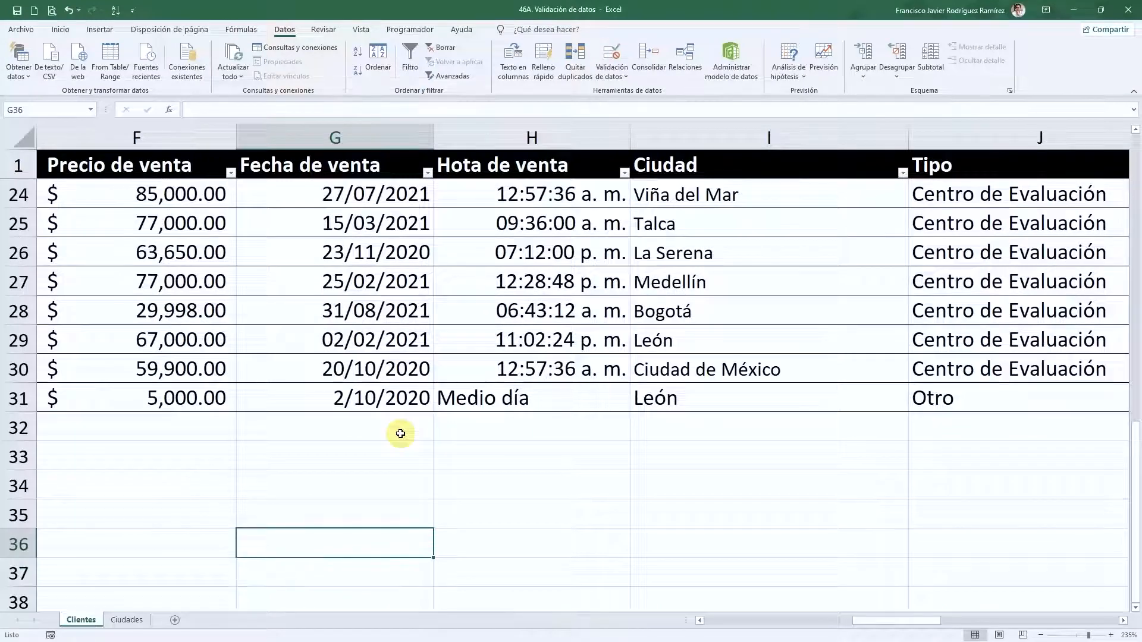
pyautogui.press('Down')
pyautogui.press('Down')
pyautogui.press('Down')
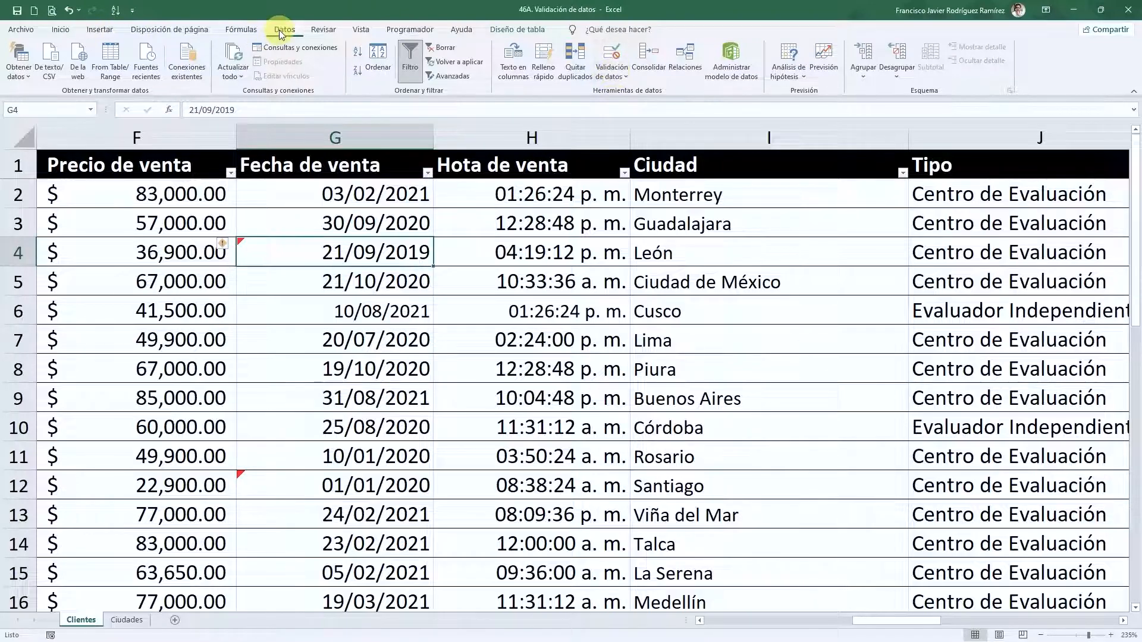
# - Circle the invalid sale dates in red and scroll to review them
pyautogui.click(612, 76)
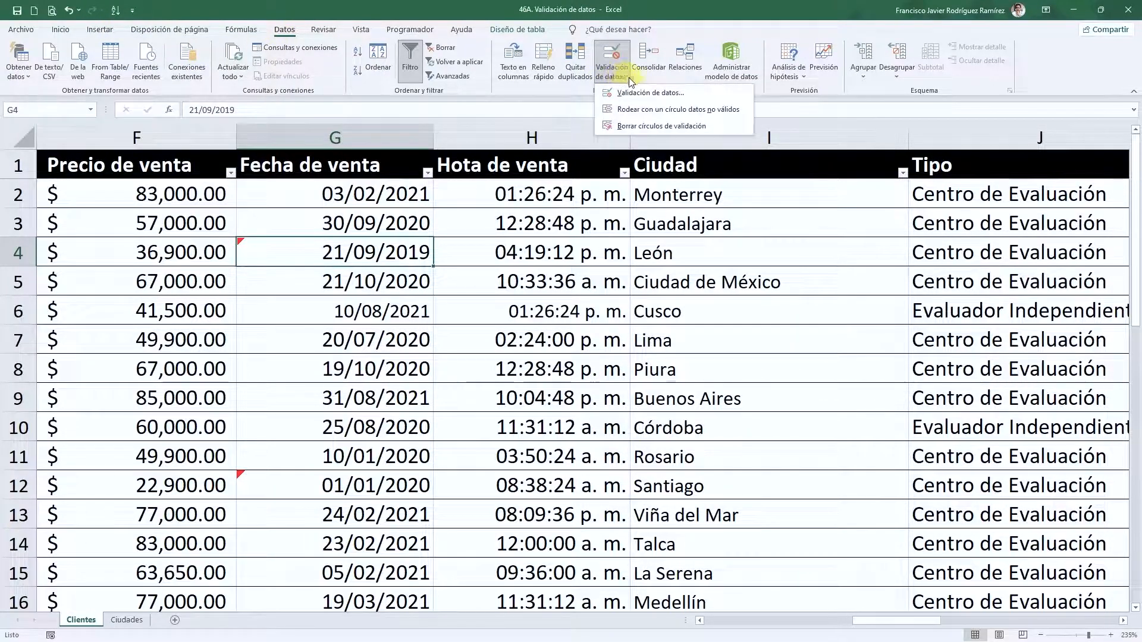
pyautogui.click(653, 114)
pyautogui.click(454, 311)
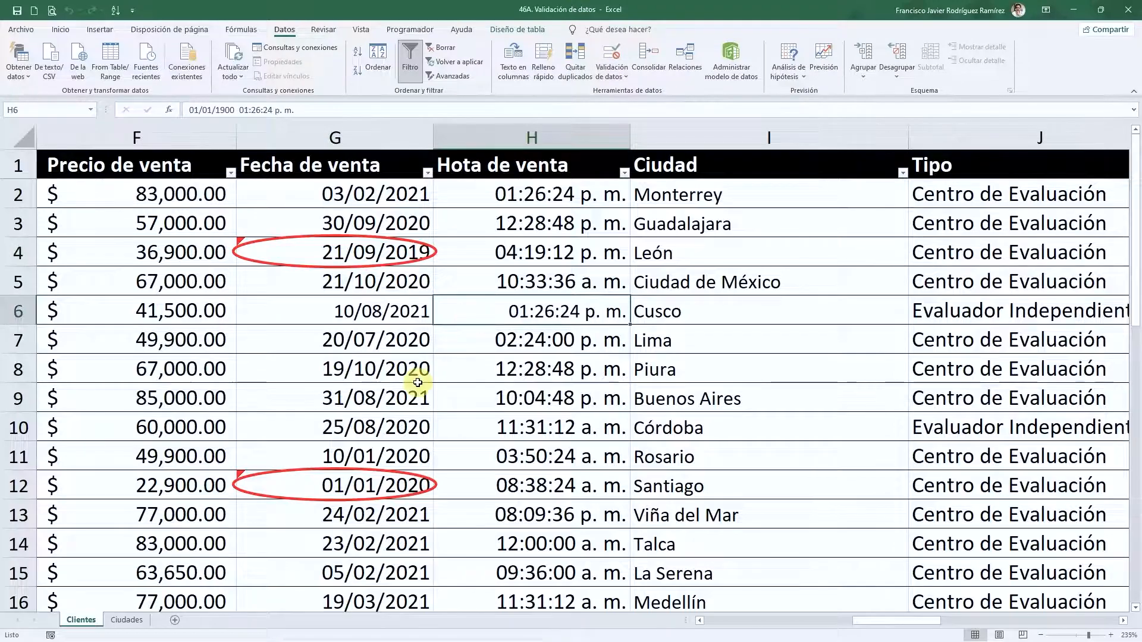
pyautogui.scroll(-2, 420, 380)
pyautogui.keyDown('ctrl'); pyautogui.scroll(-3, 432, 384); pyautogui.keyUp('ctrl')
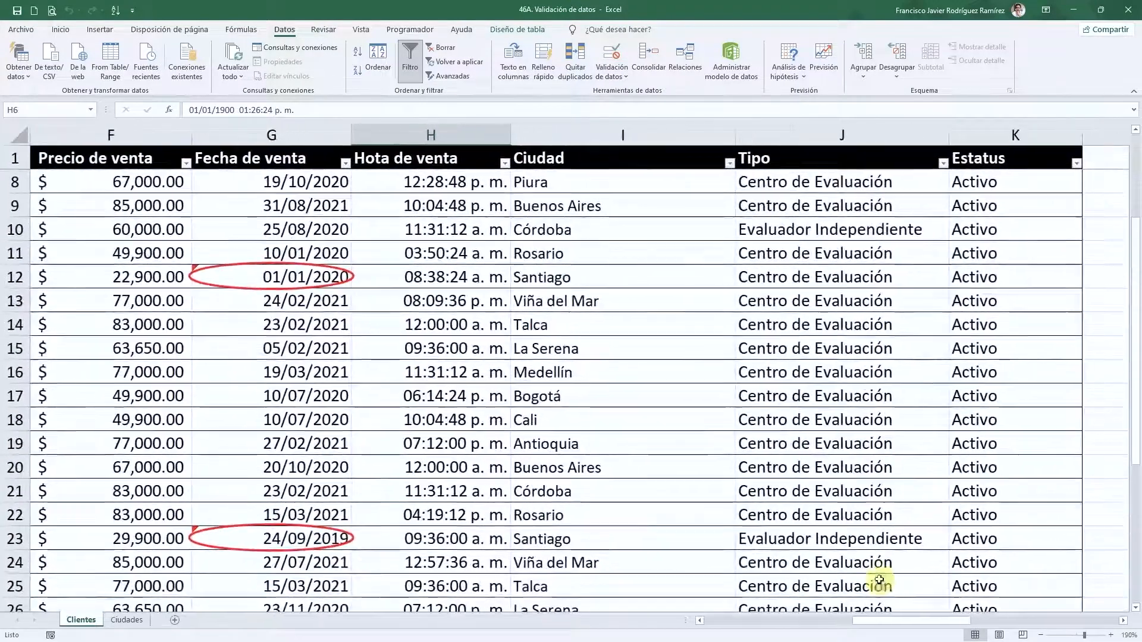
pyautogui.moveTo(910, 621); pyautogui.dragTo(700, 620)
pyautogui.scroll(-7, 425, 431)
pyautogui.scroll(9, 423, 421)
pyautogui.moveTo(799, 620); pyautogui.dragTo(932, 628)
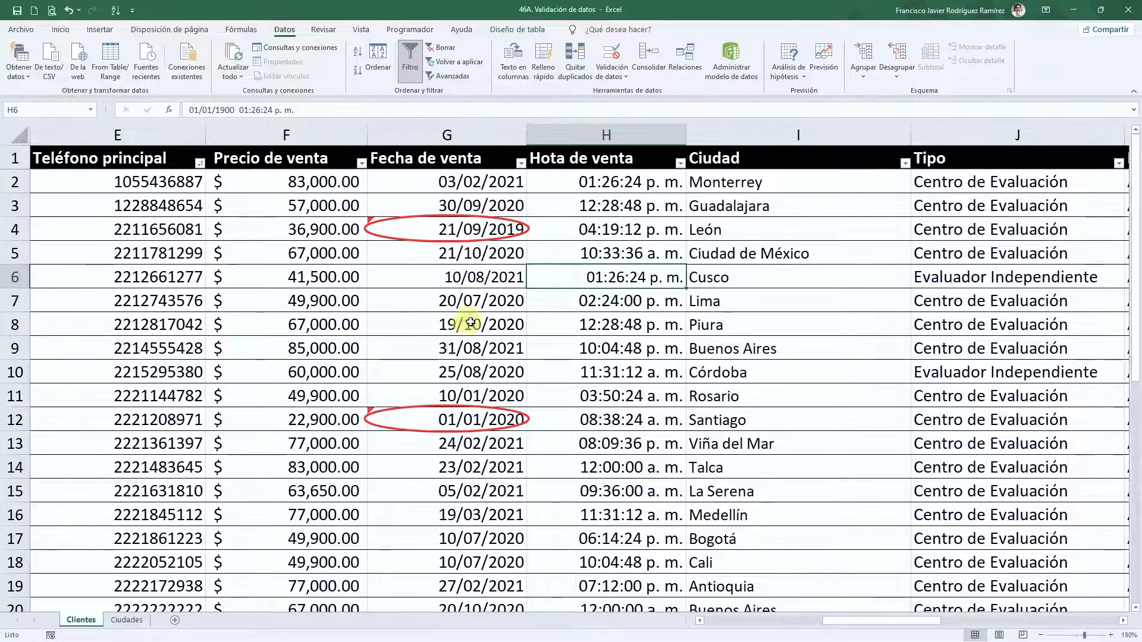
pyautogui.scroll(-1, 521, 340)
pyautogui.scroll(-6, 521, 339)
pyautogui.scroll(5, 521, 339)
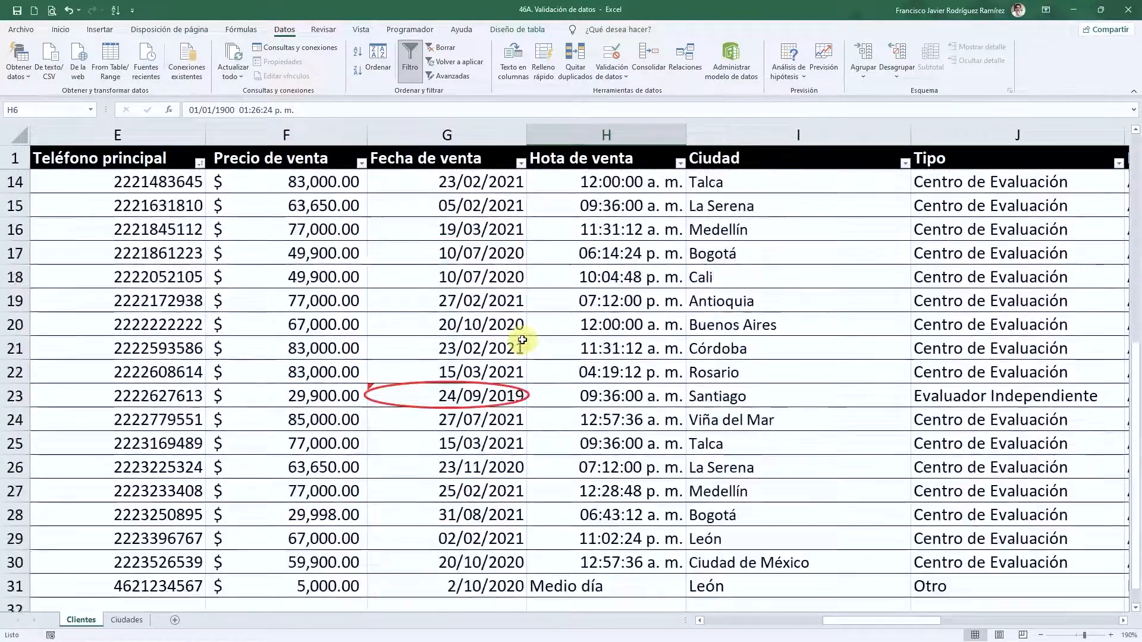
pyautogui.scroll(2, 522, 340)
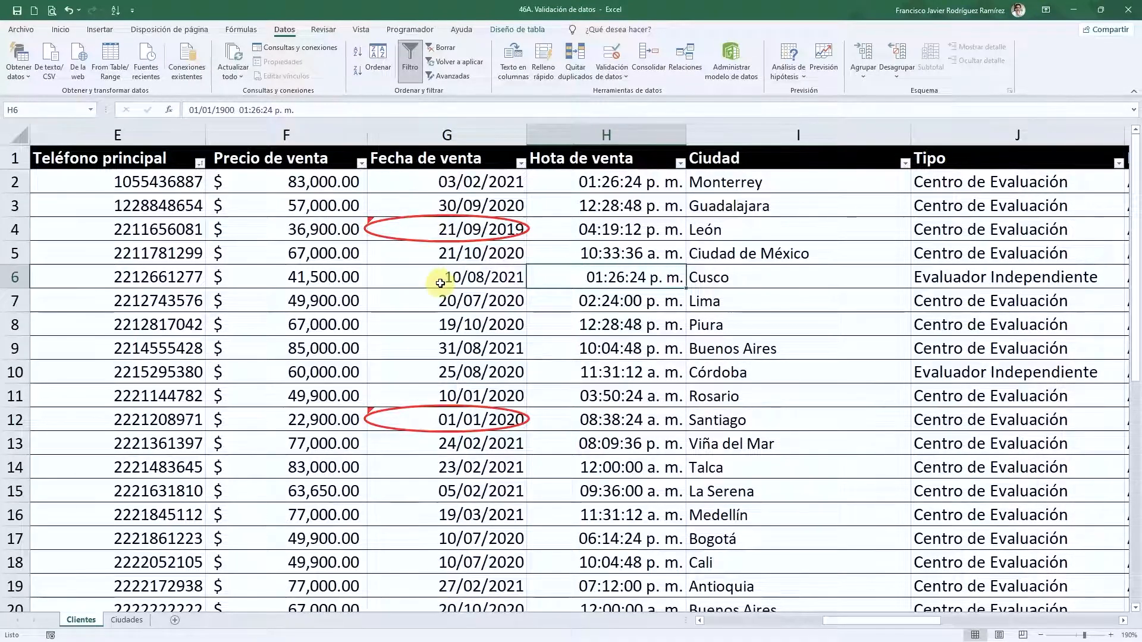
# - Correct G4 to 21/09/2020 and G12 to 02/01/2020
pyautogui.click(506, 228)
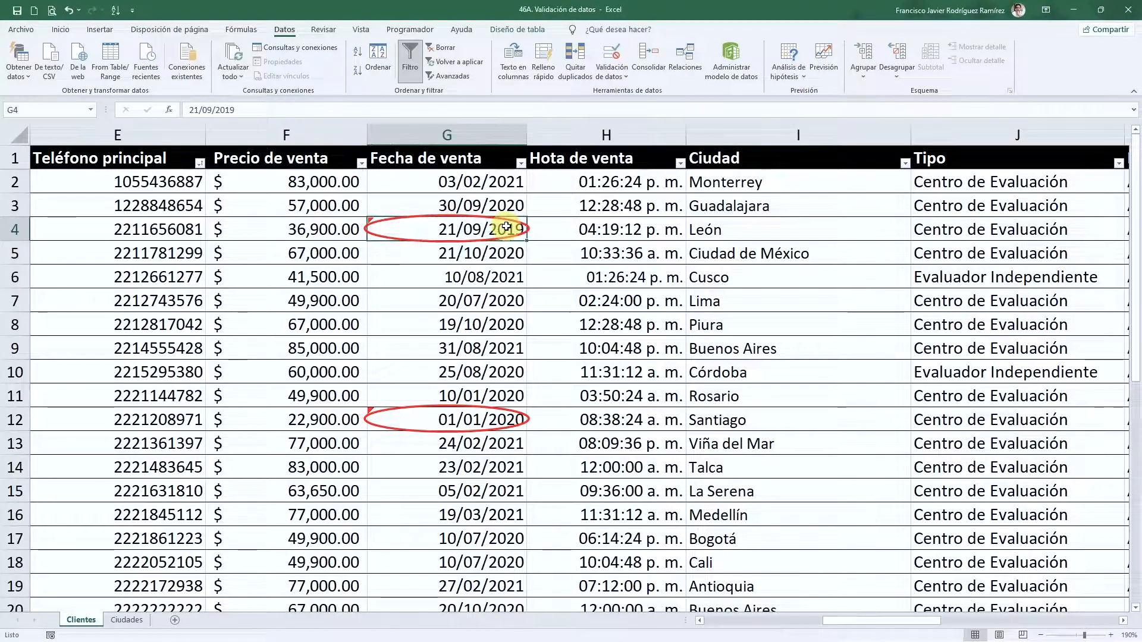
pyautogui.doubleClick(529, 235)
pyautogui.press('BackSpace')
pyautogui.press('Return')
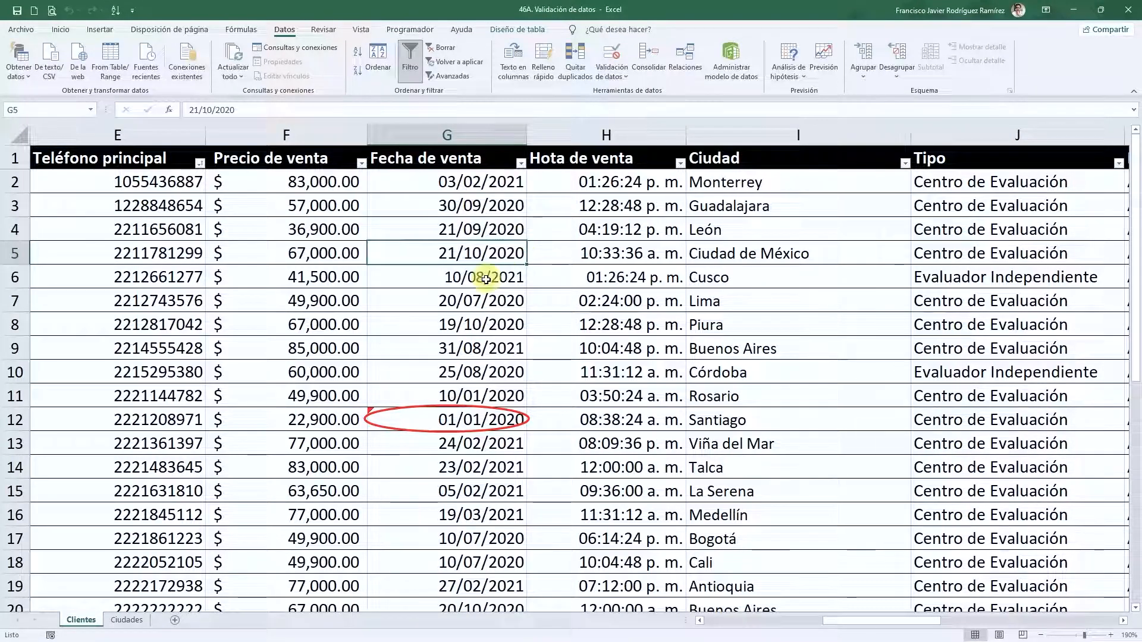
pyautogui.click(517, 423)
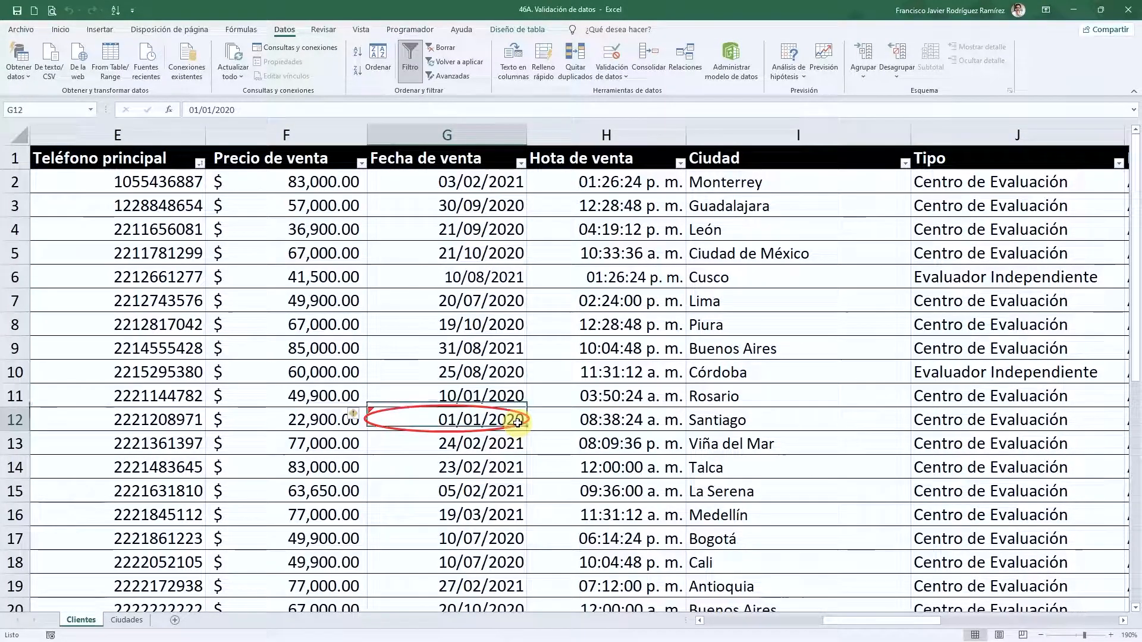
pyautogui.doubleClick(459, 421)
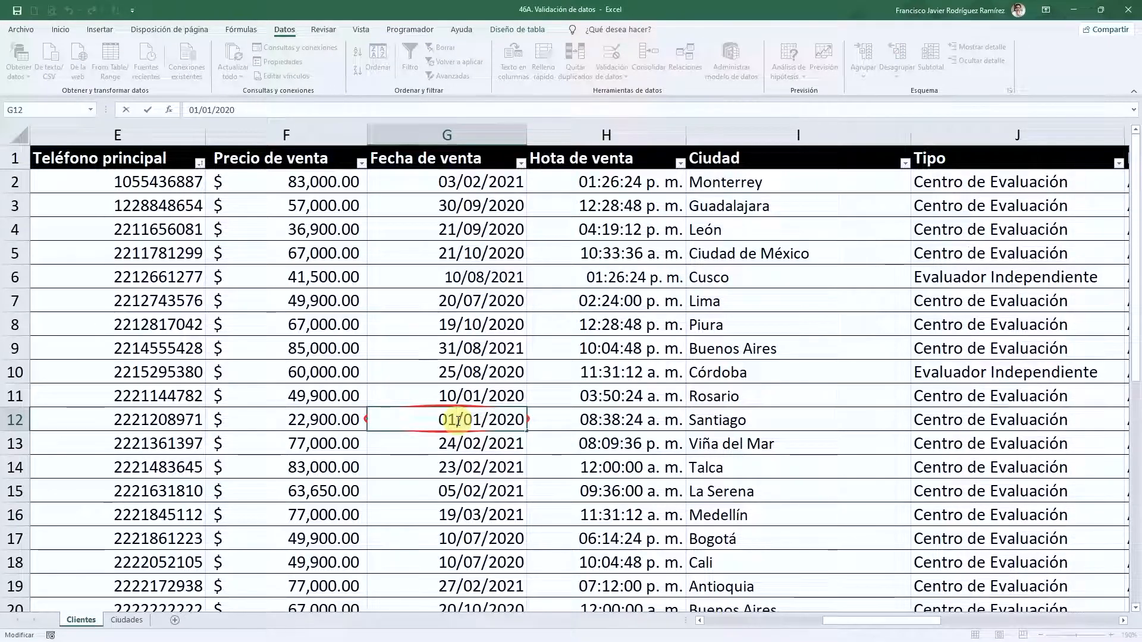
pyautogui.press('BackSpace')
pyautogui.write('2')
pyautogui.press('Return')
# - Change G23 to 24/09/2021 and scroll back to the top
pyautogui.scroll(-3, 467, 443)
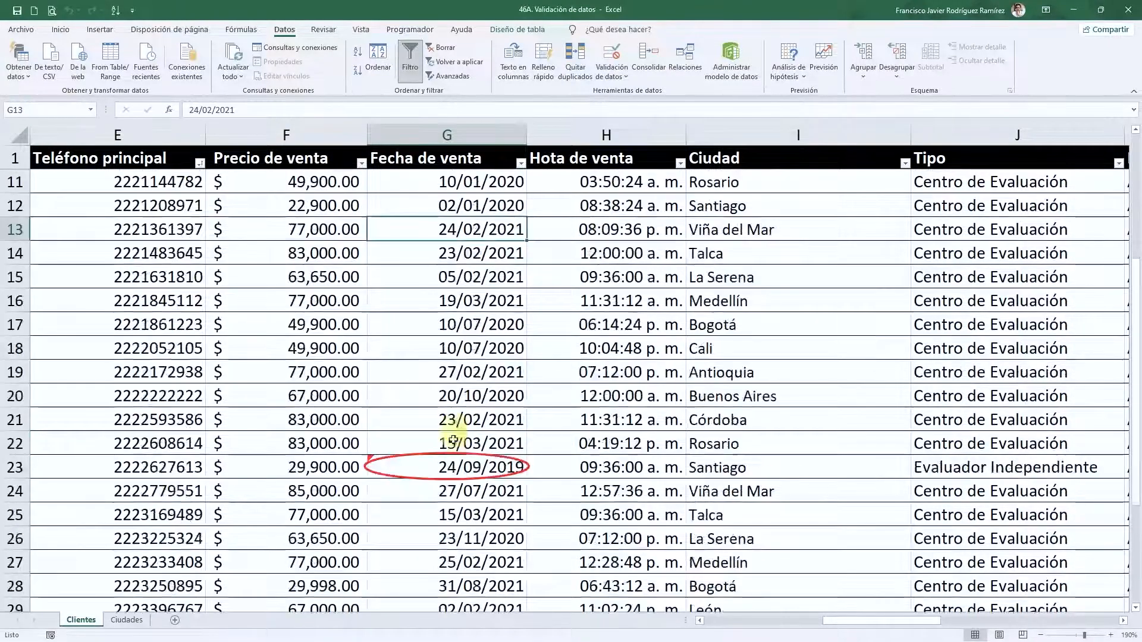
pyautogui.doubleClick(475, 467)
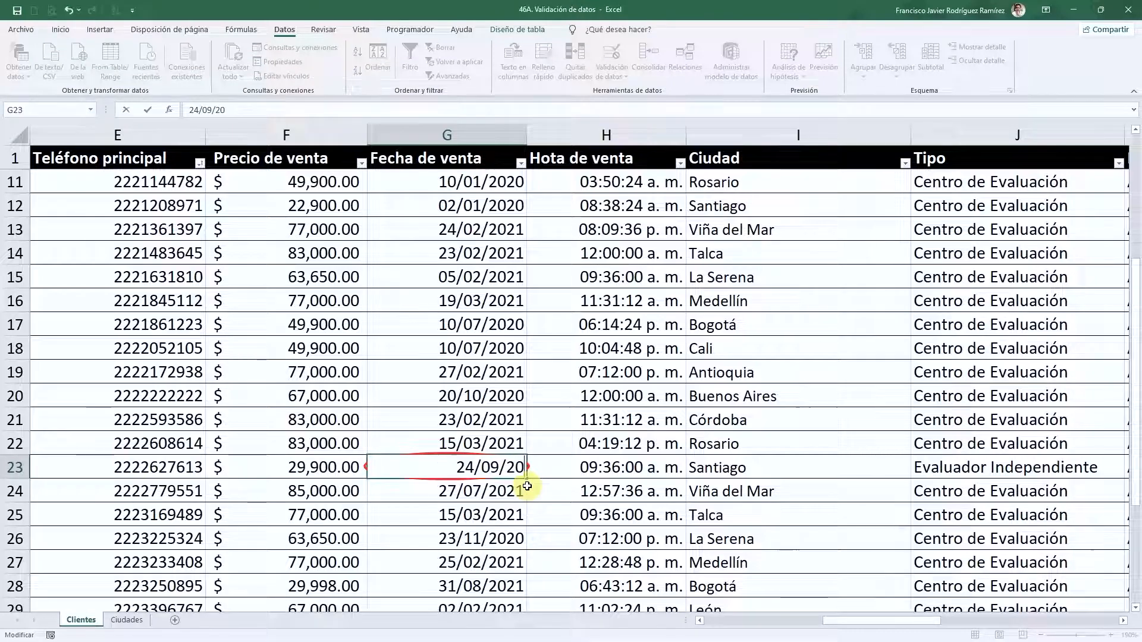
pyautogui.press('Return')
pyautogui.scroll(-3, 452, 452)
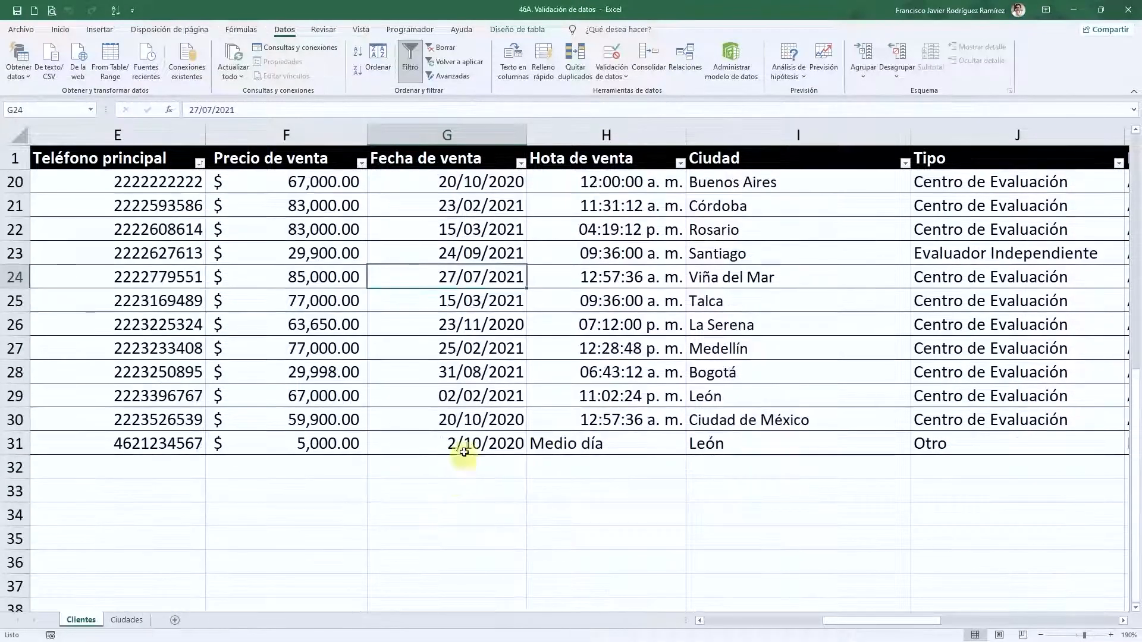
pyautogui.scroll(6, 446, 390)
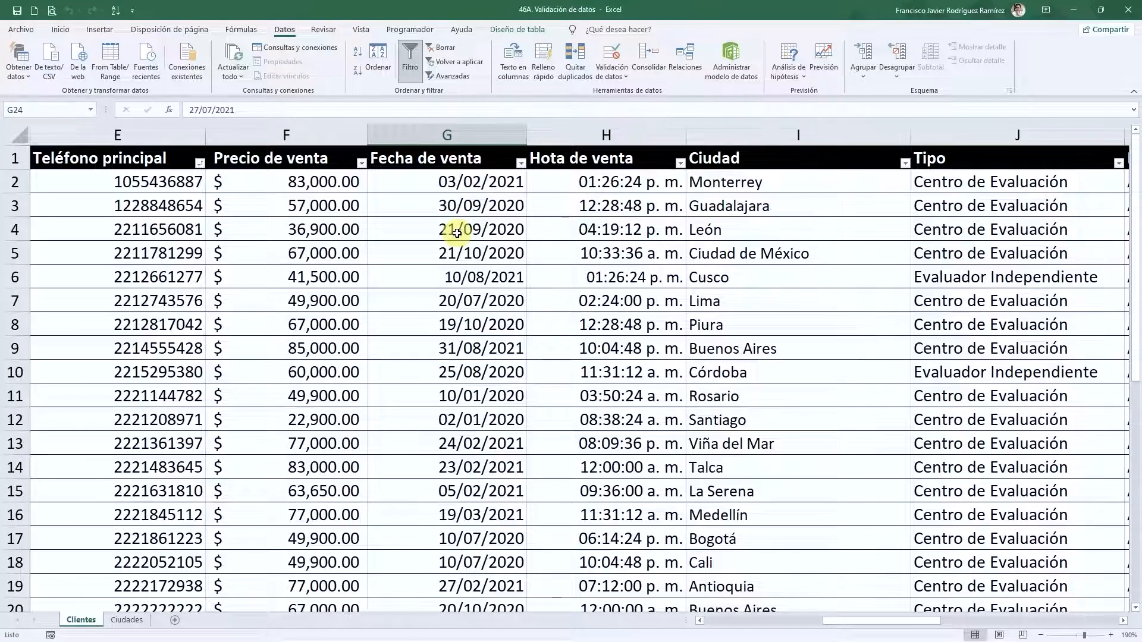
pyautogui.click(562, 249)
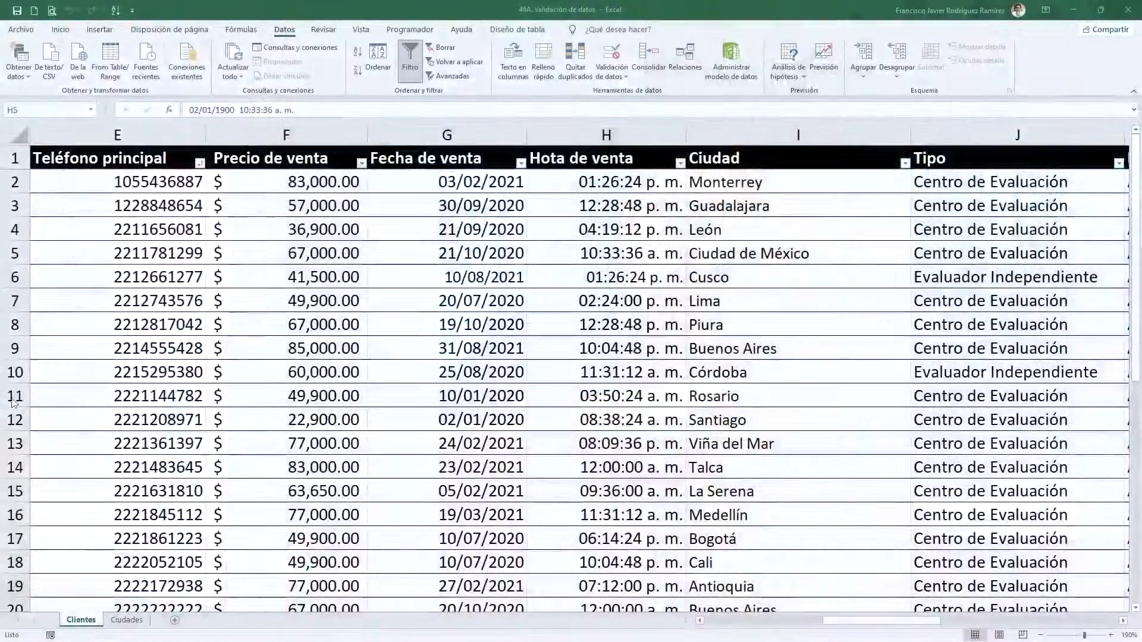
# - Give column H a Time validation rule between 8:00 and 17:00
pyautogui.click(614, 149)
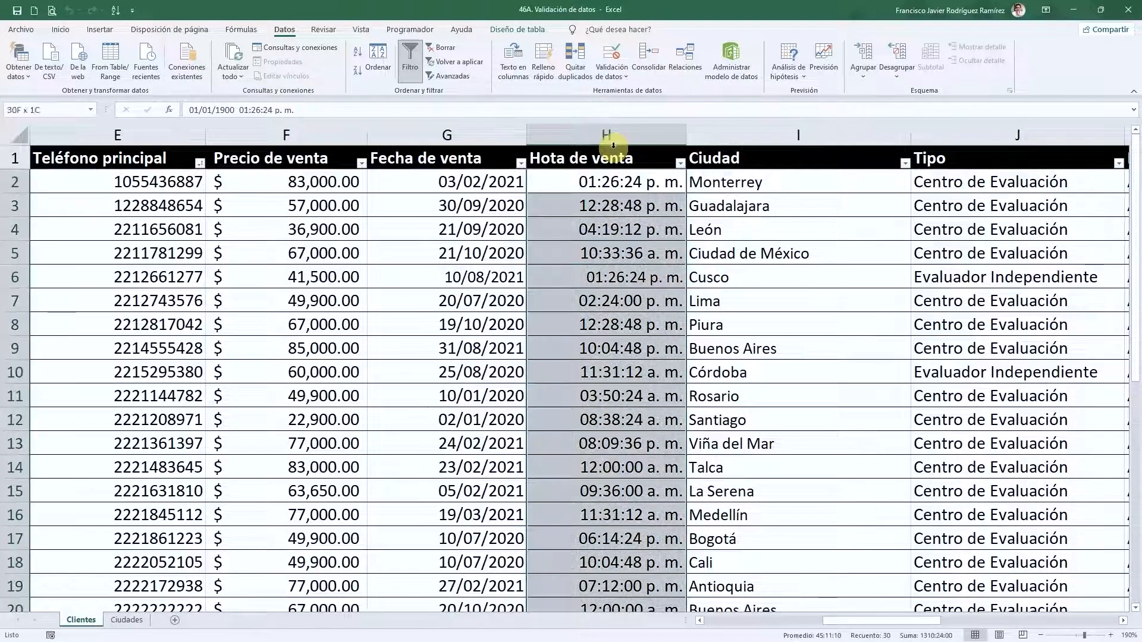
pyautogui.click(612, 55)
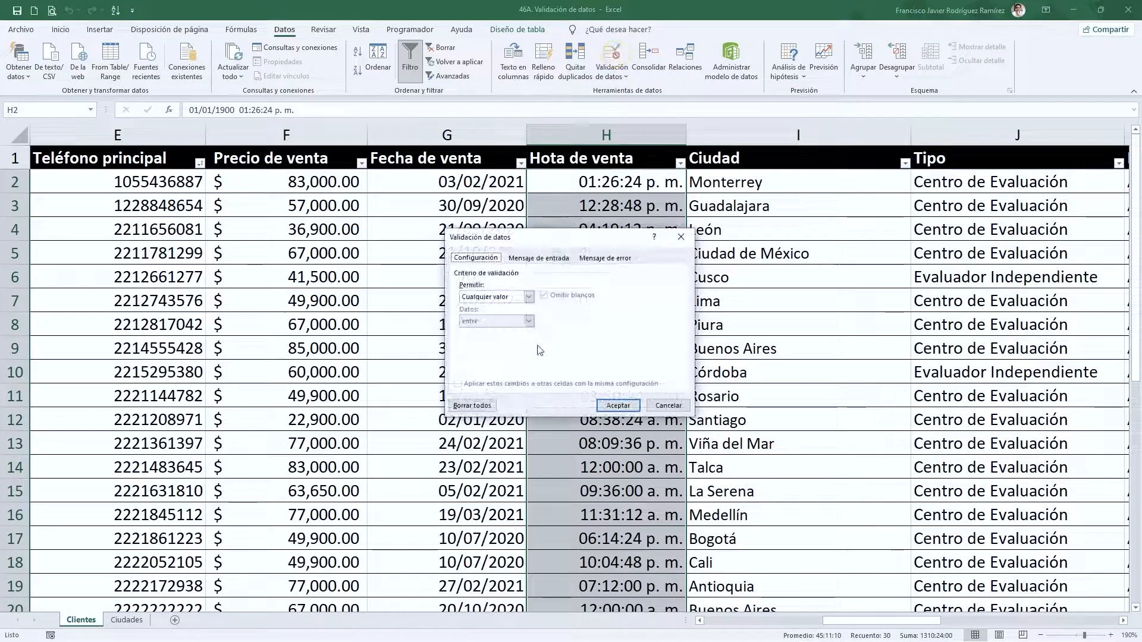
pyautogui.click(528, 297)
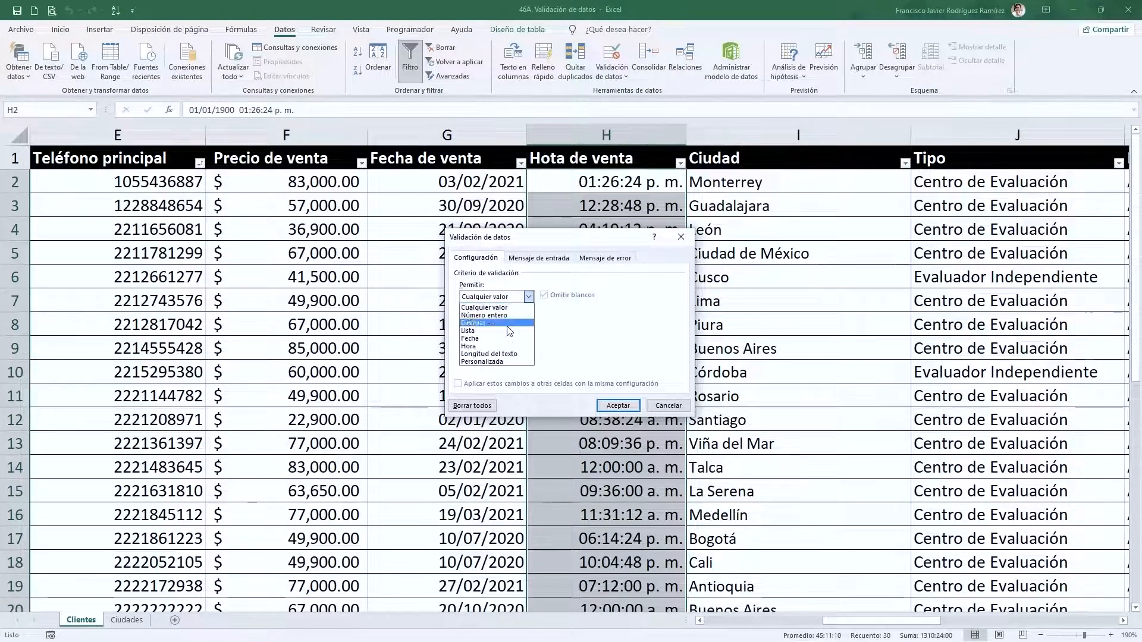
pyautogui.click(485, 345)
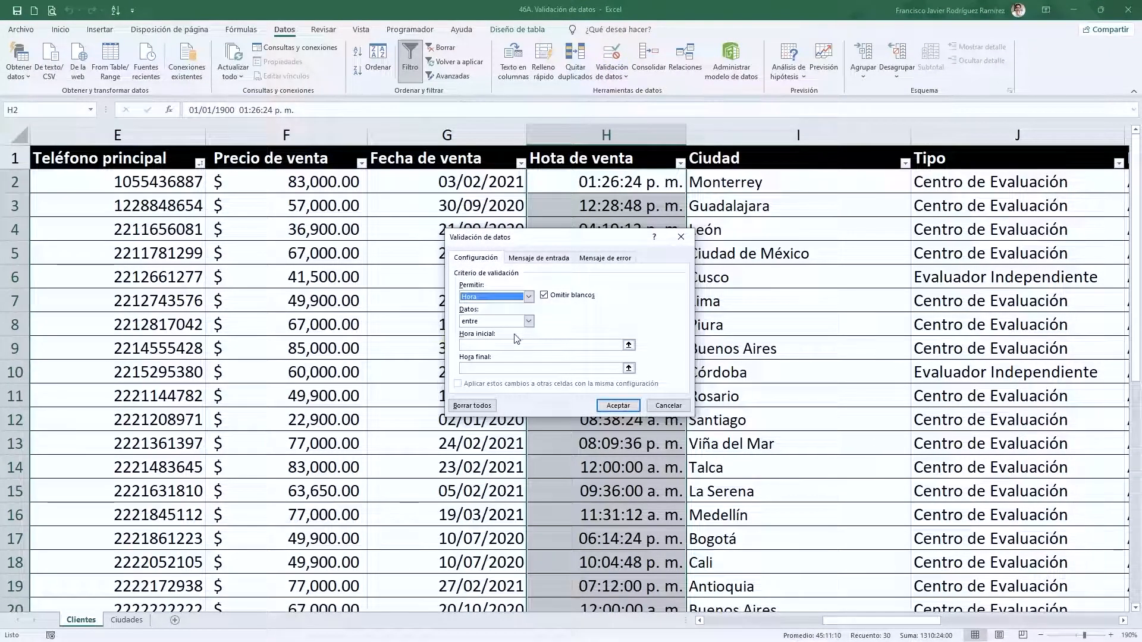
pyautogui.click(529, 321)
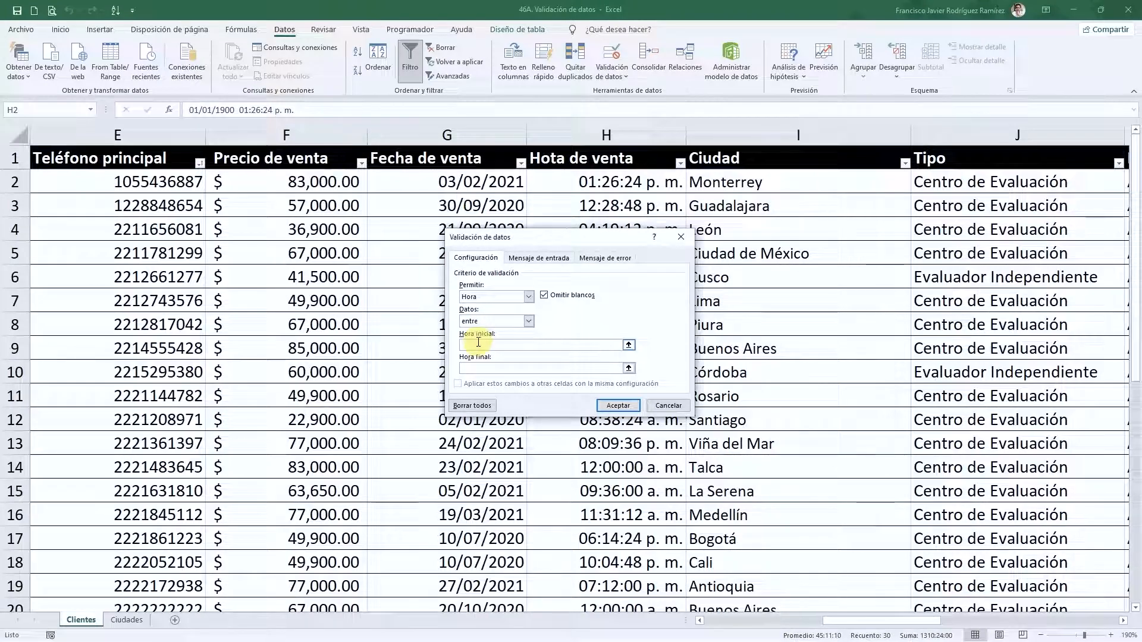
pyautogui.click(557, 345)
pyautogui.write('8:00')
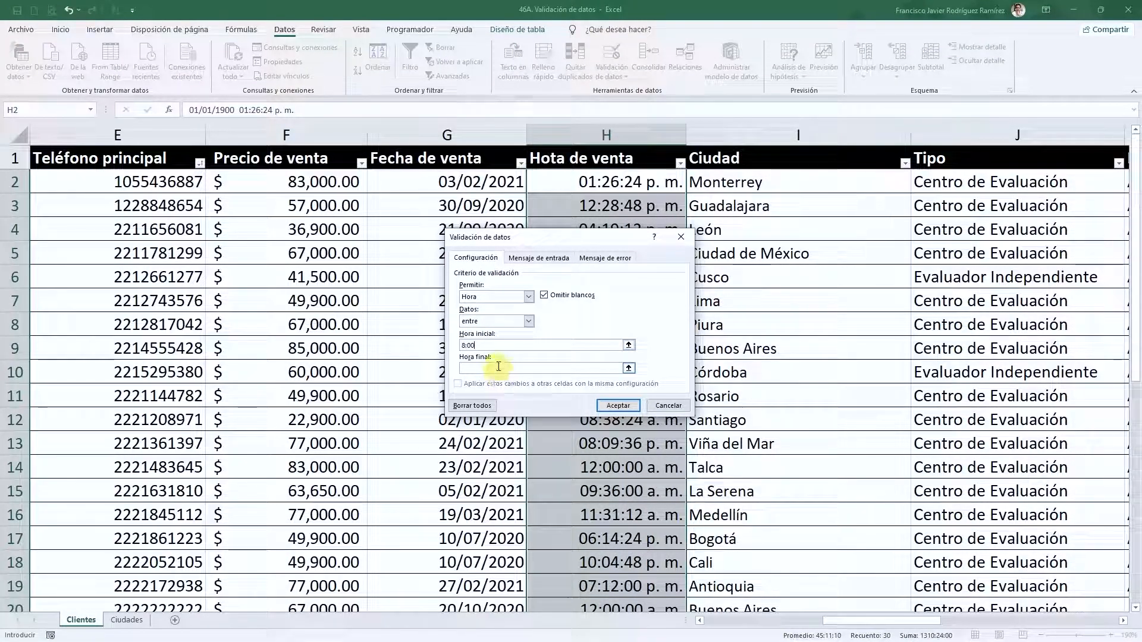
pyautogui.write('17:00')
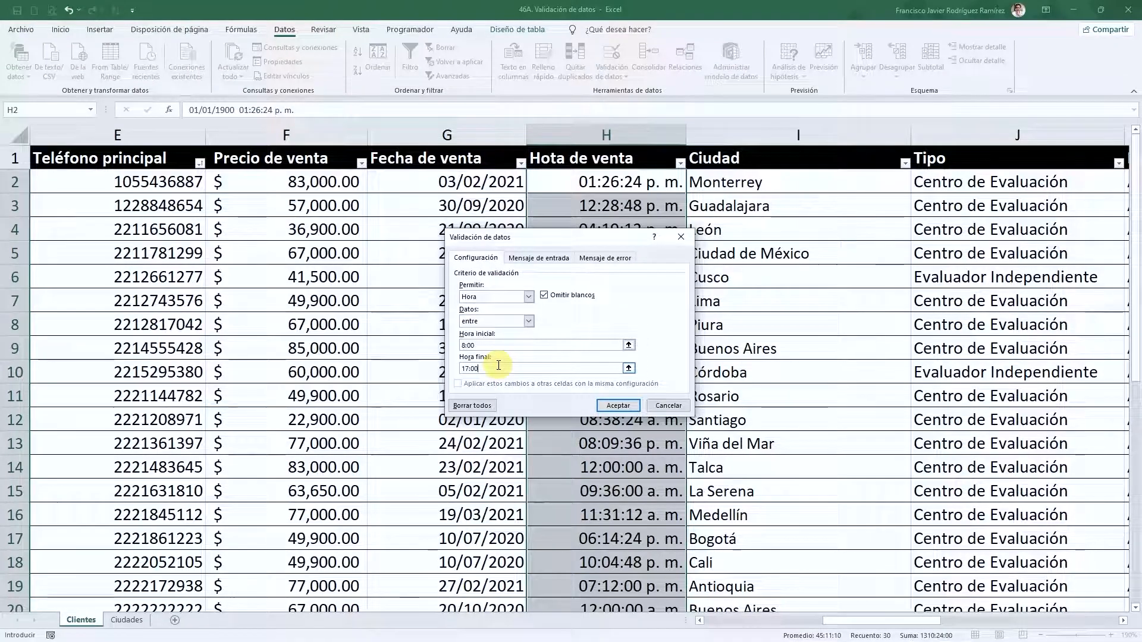
pyautogui.click(617, 410)
# - Select H2 and begin editing its stored time
pyautogui.scroll(-5, 616, 412)
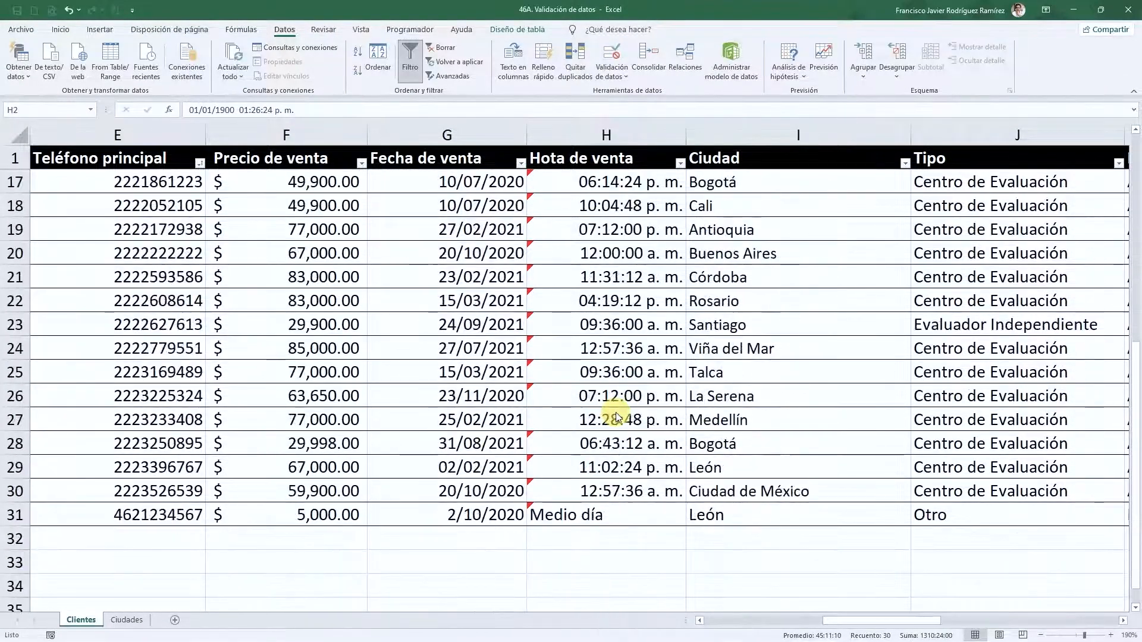
pyautogui.scroll(5, 626, 420)
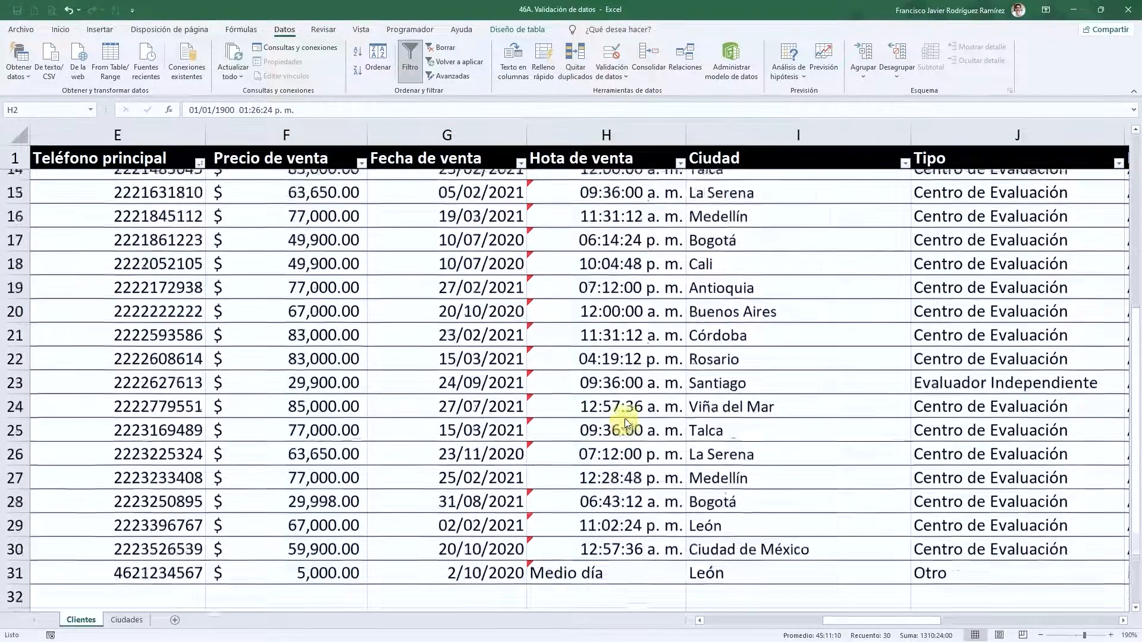
pyautogui.click(604, 186)
pyautogui.click(604, 185)
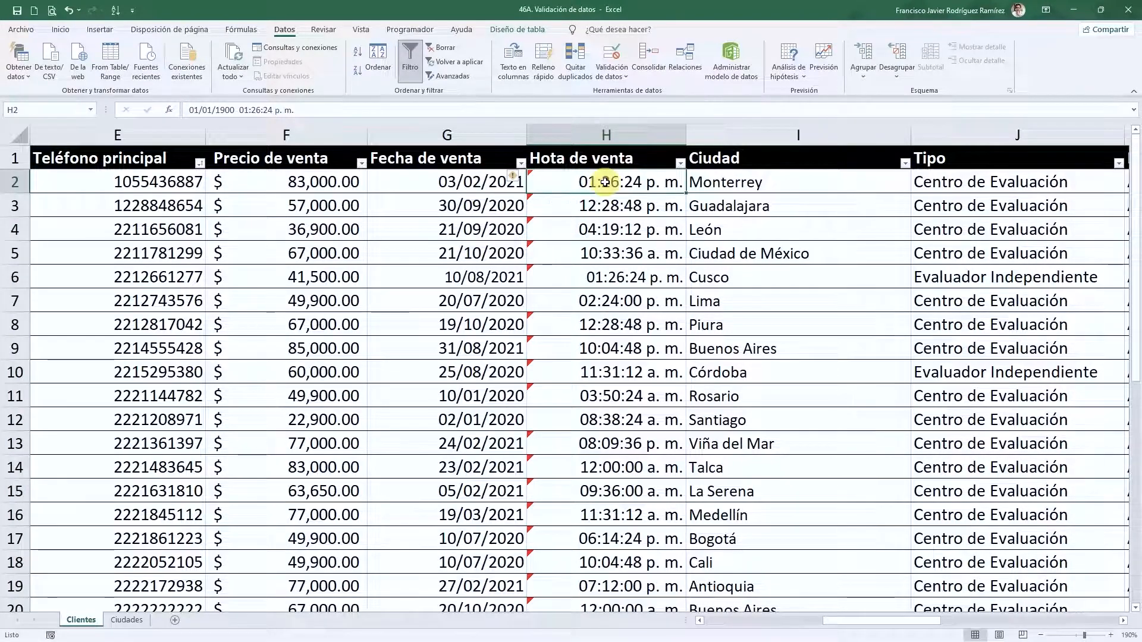
pyautogui.doubleClick(605, 182)
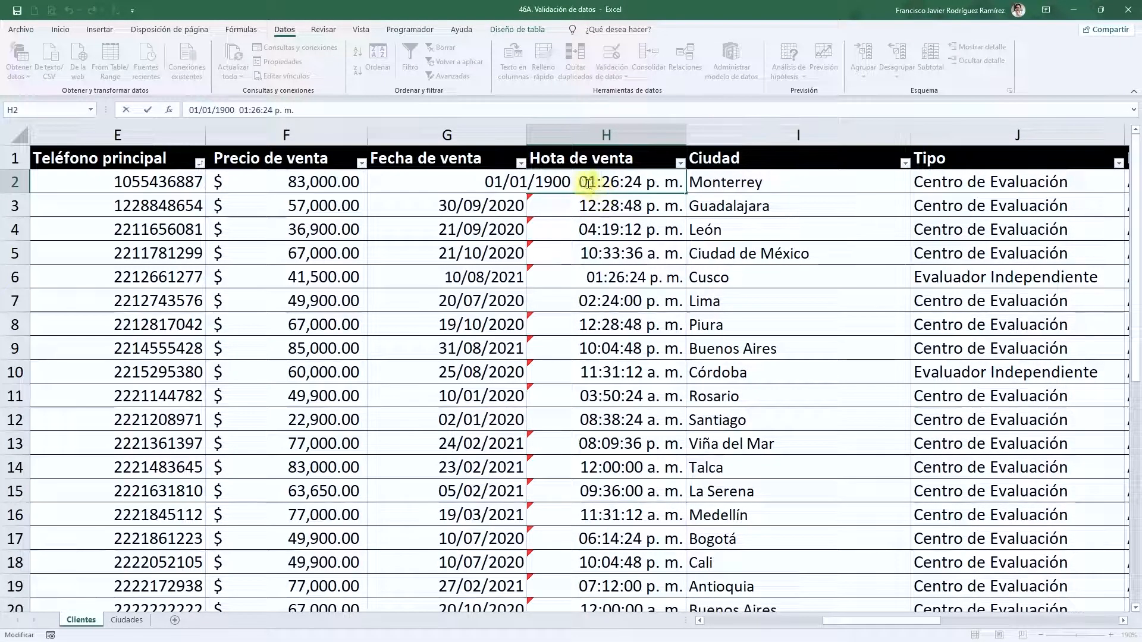
pyautogui.click(580, 182)
# - Delete the date part from H2, leaving only the time
pyautogui.hotkey('ctrl', 'shift', 'Left')
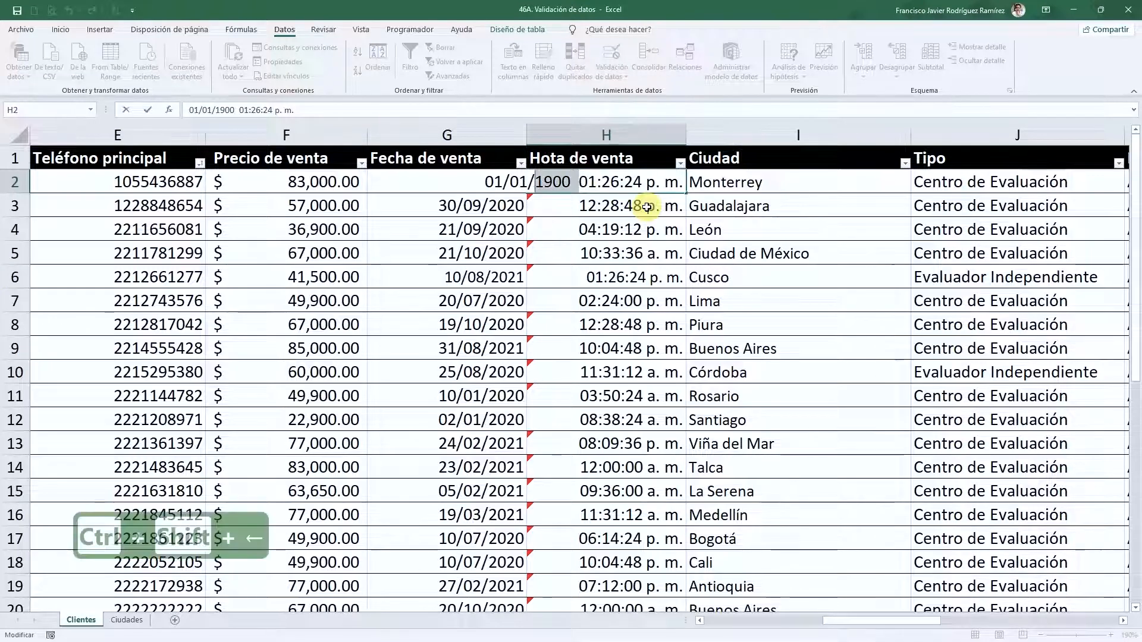
pyautogui.press('BackSpace')
pyautogui.hotkey('ctrl', 'shift', 'Left')
pyautogui.hotkey('ctrl', 'shift', 'Left')
pyautogui.hotkey('ctrl', 'shift', 'Left')
pyautogui.press('BackSpace')
pyautogui.press('Return')
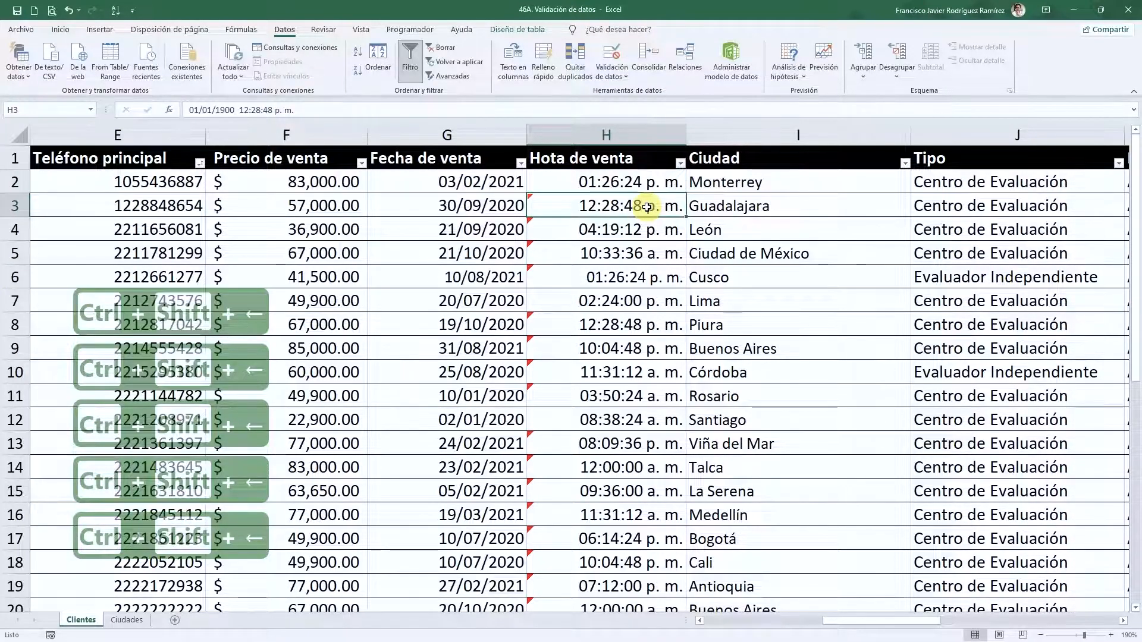
# - Inspect the stored date-and-time values in H3 through H8
pyautogui.click(626, 229)
pyautogui.moveTo(625, 211); pyautogui.dragTo(620, 351)
pyautogui.click(620, 327)
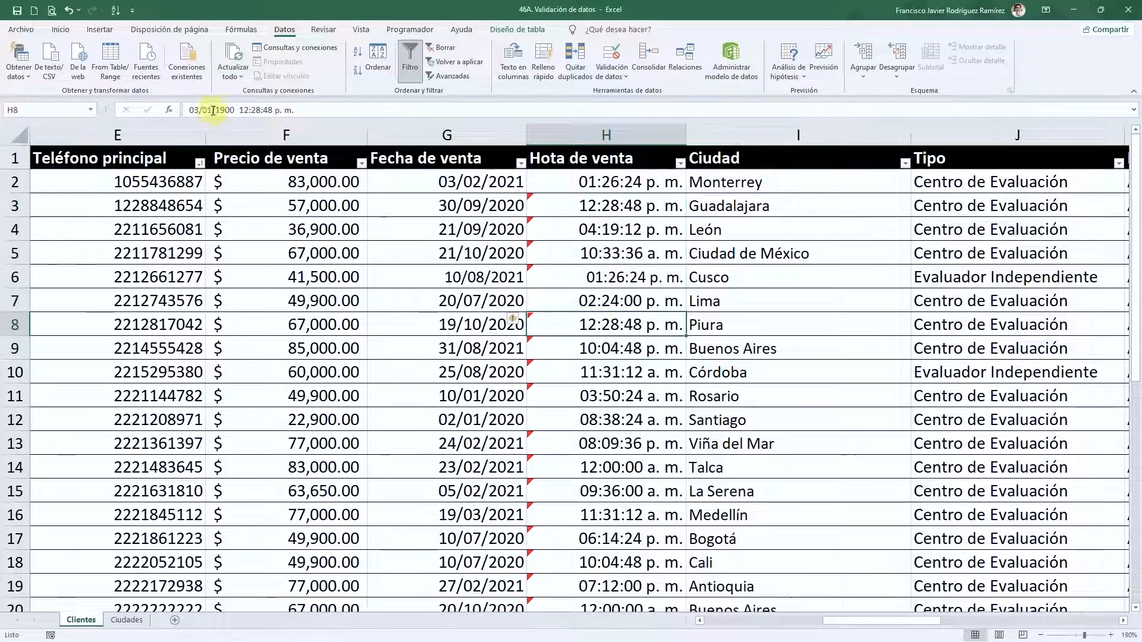
pyautogui.click(610, 206)
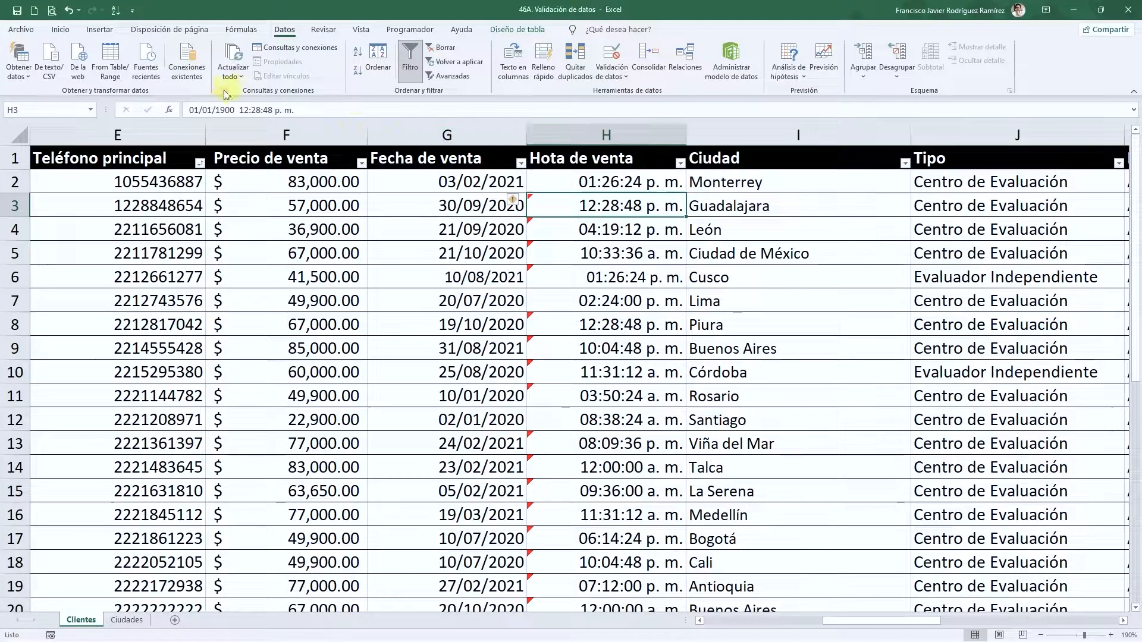
pyautogui.click(236, 109)
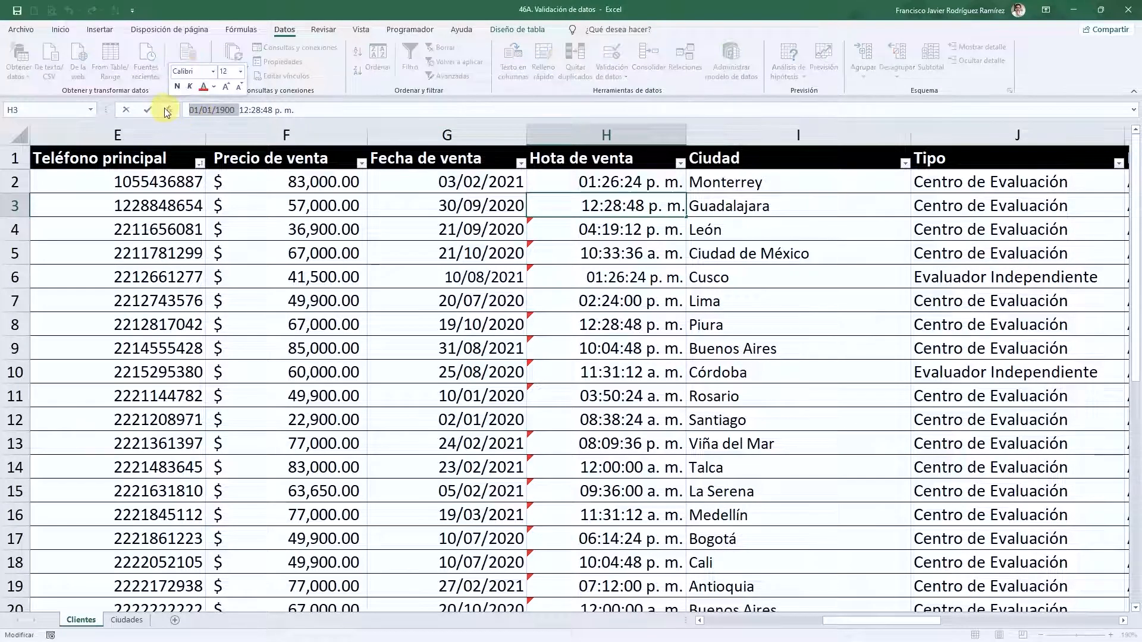
pyautogui.press('Return')
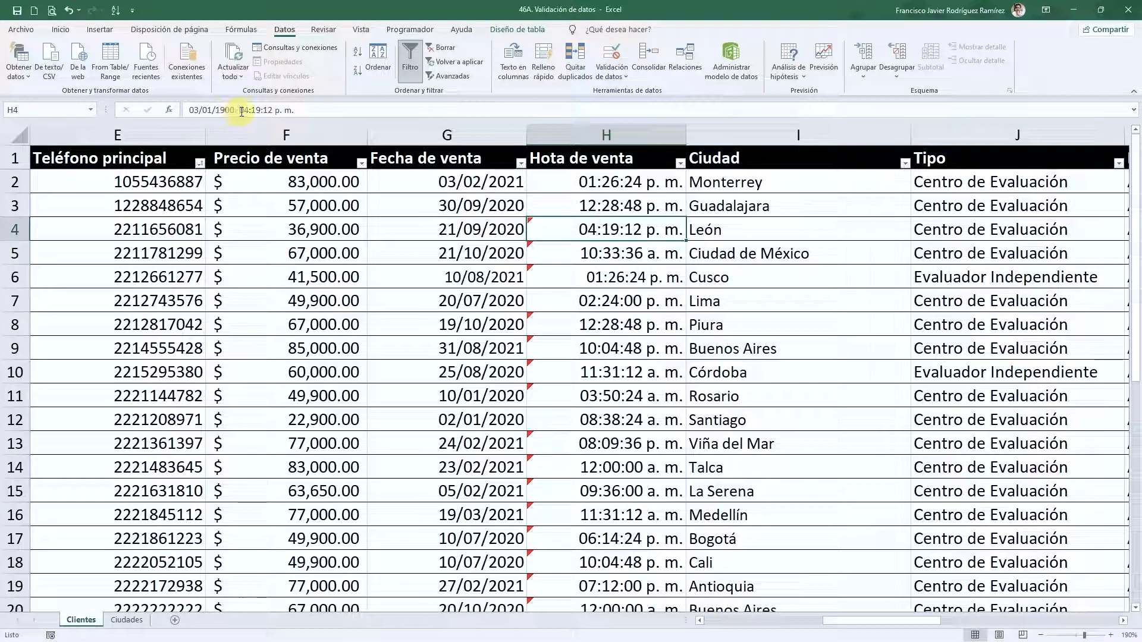
pyautogui.click(602, 248)
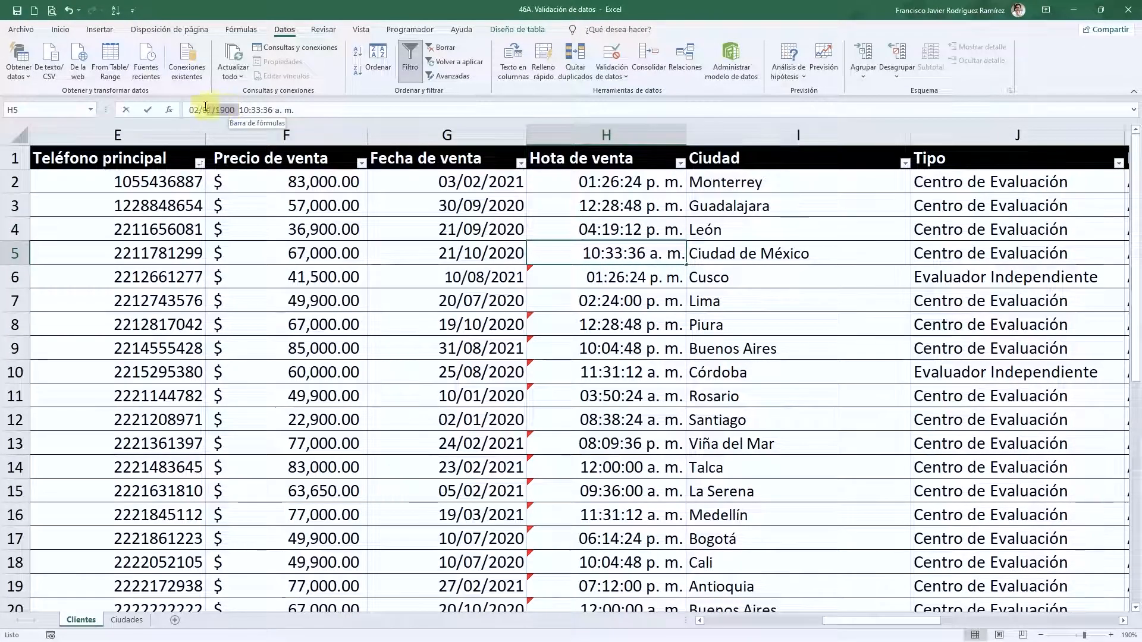
# - Remove the 1900 date prefix from H6 and H8, keeping only the times
pyautogui.click(619, 268)
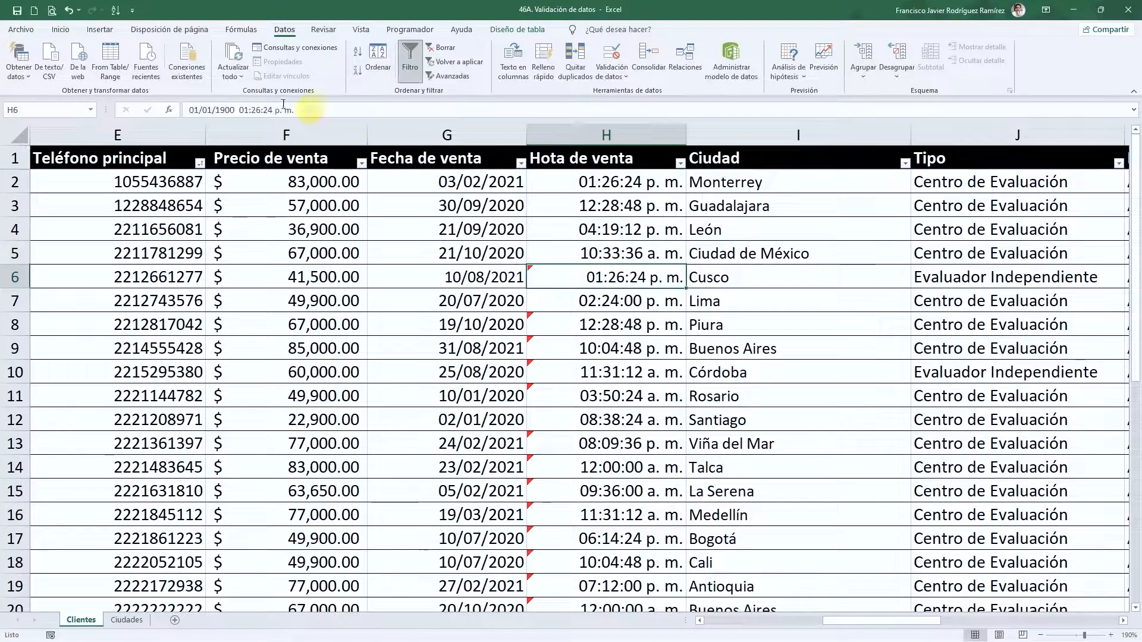
pyautogui.moveTo(239, 109); pyautogui.dragTo(189, 109)
pyautogui.press('BackSpace')
pyautogui.press('Return')
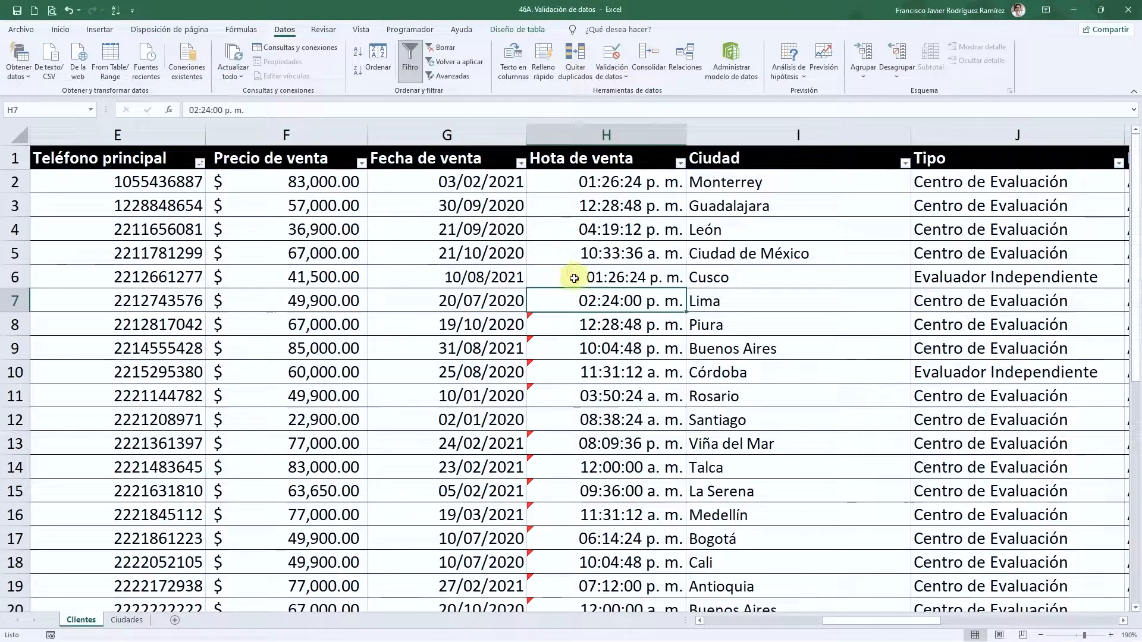
pyautogui.click(592, 321)
pyautogui.moveTo(238, 110); pyautogui.dragTo(189, 110)
pyautogui.press('BackSpace')
pyautogui.press('Return')
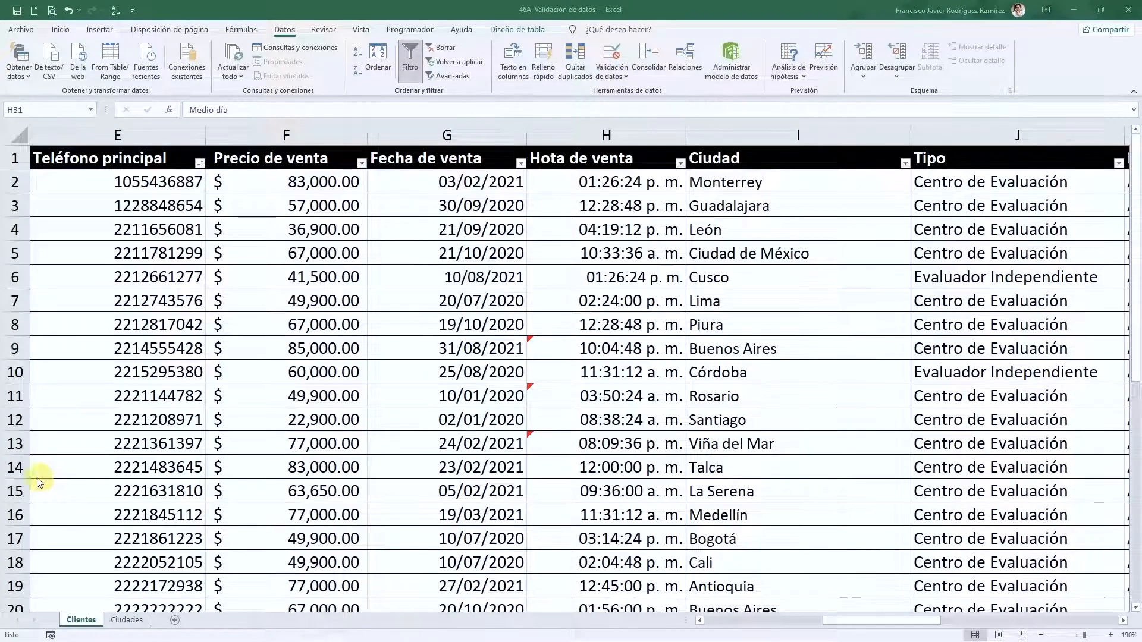
# - Check the stored values of H9, H11 and H13
pyautogui.click(601, 349)
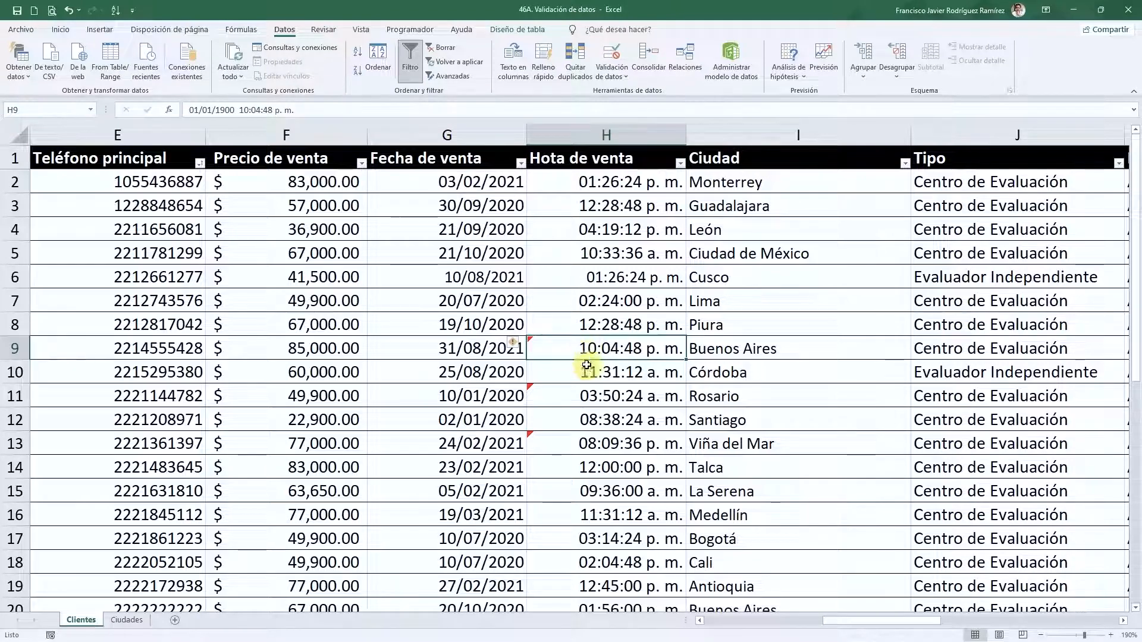
pyautogui.click(595, 395)
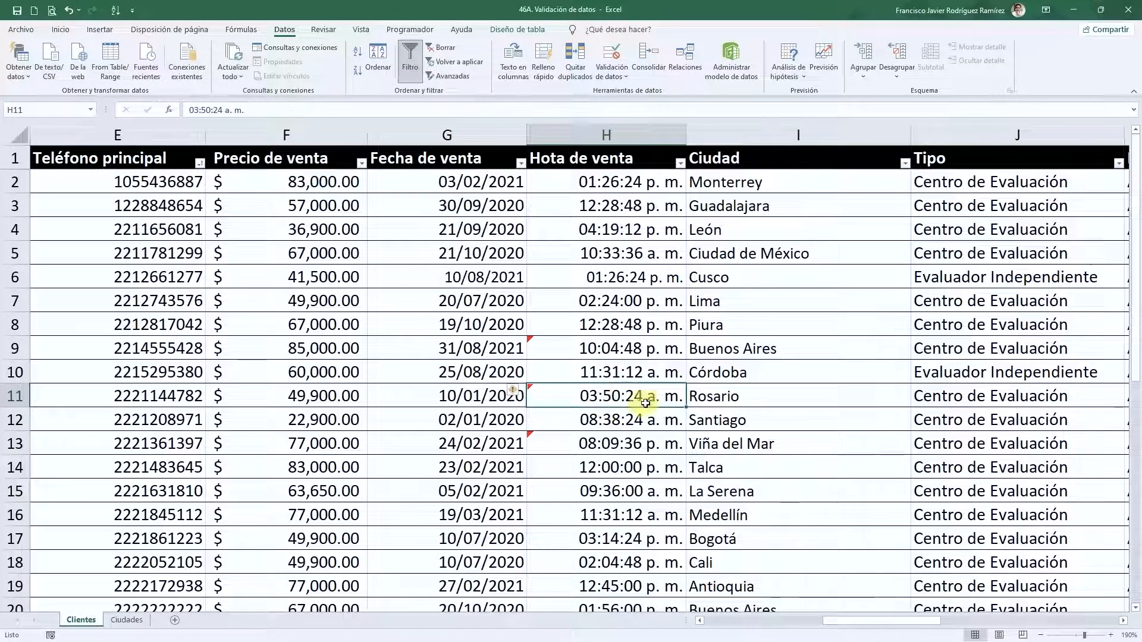
pyautogui.click(583, 443)
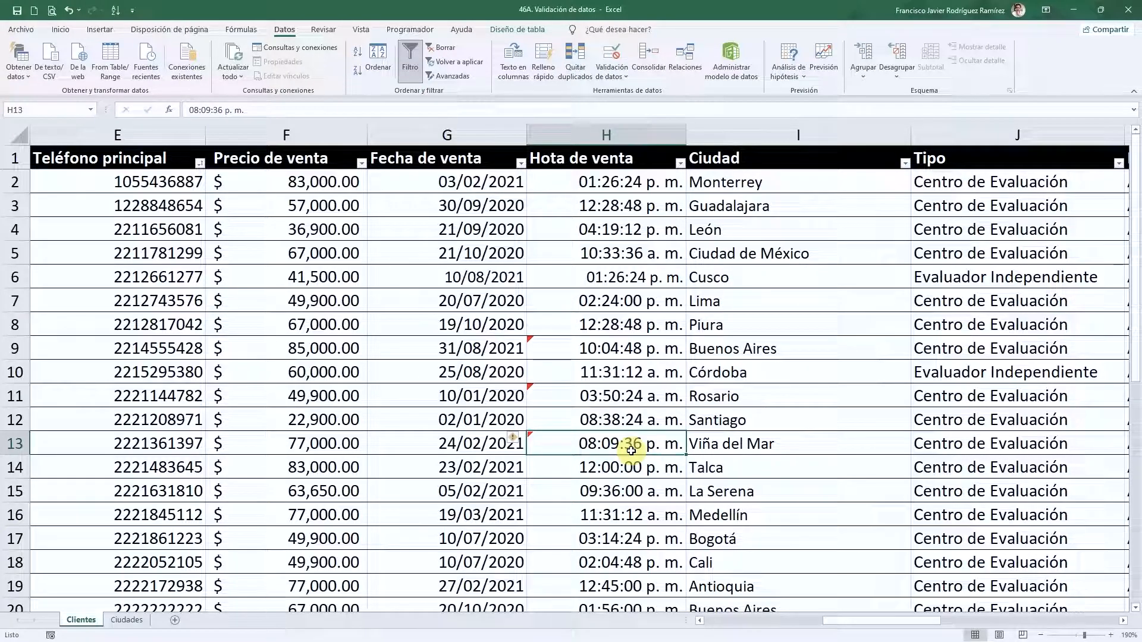
# - Review the 8:00–17:00 time rule, then circle invalid times in H9, H11 and H13
pyautogui.click(612, 68)
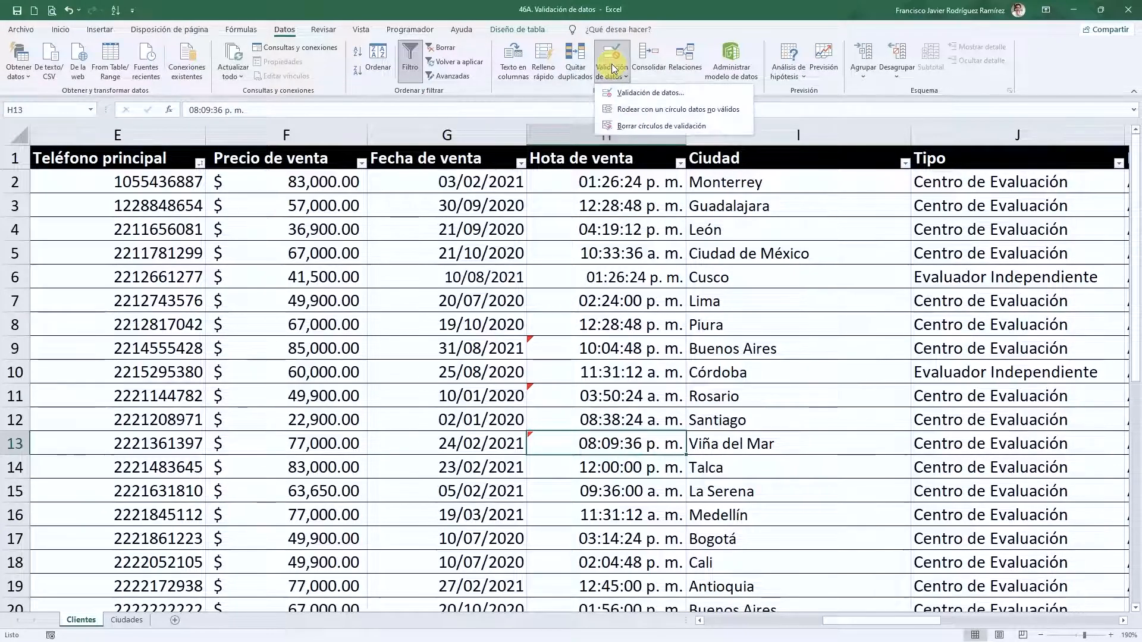
pyautogui.click(637, 95)
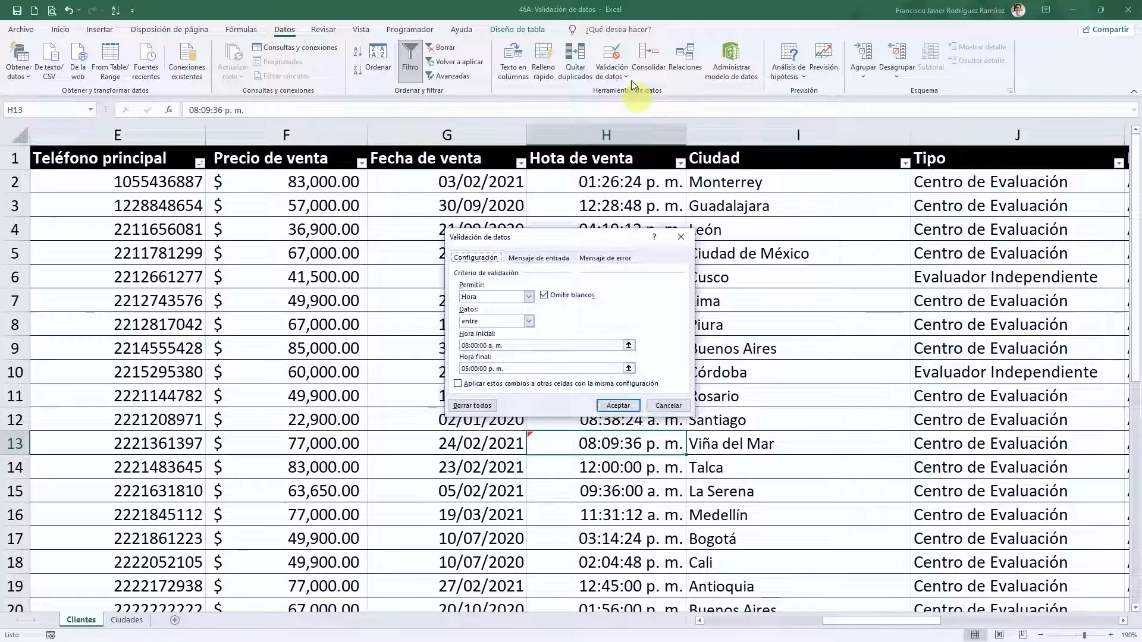
pyautogui.press('Escape')
pyautogui.click(613, 70)
pyautogui.click(647, 109)
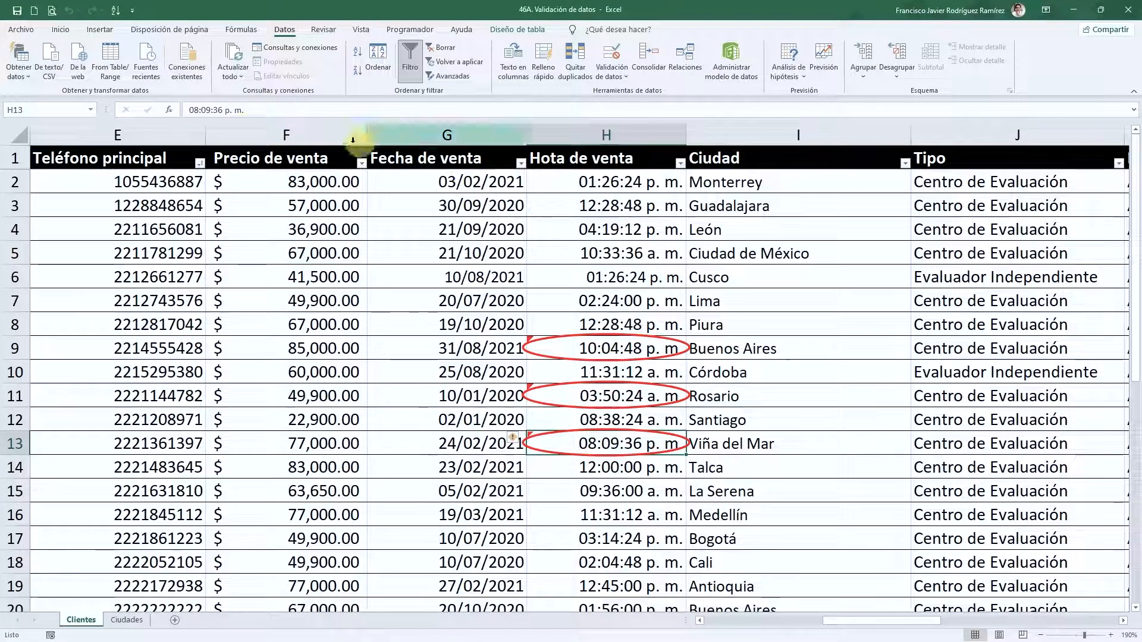
# - Change H13 to 04:09:36 p. m. after a rejected first attempt
pyautogui.click(198, 109)
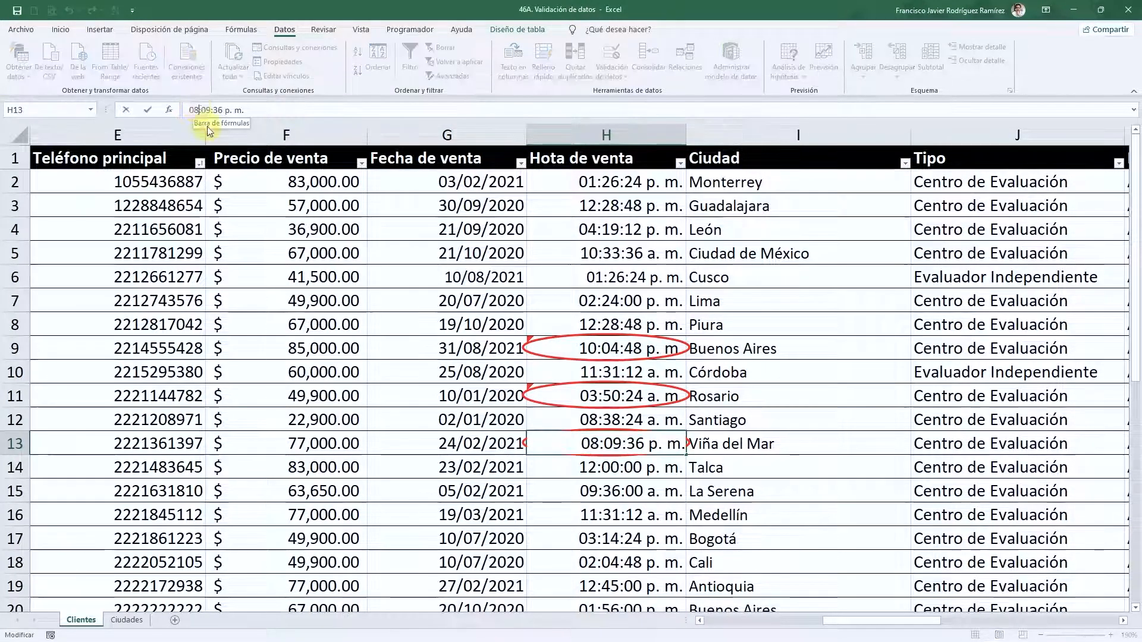
pyautogui.press('BackSpace')
pyautogui.press('BackSpace')
pyautogui.write('16')
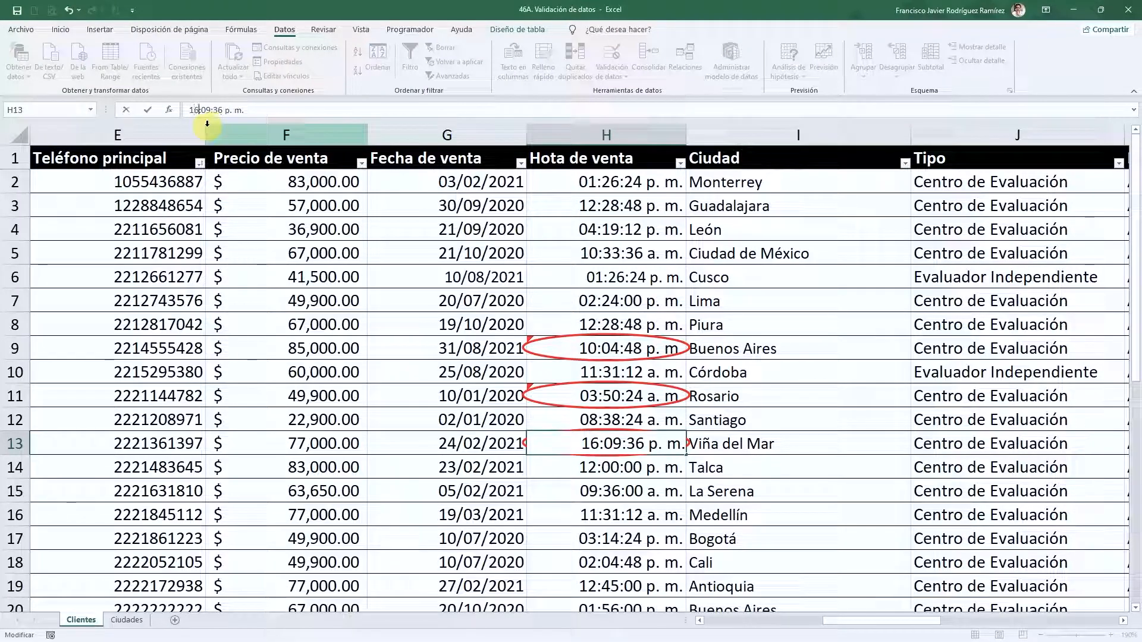
pyautogui.press('Return')
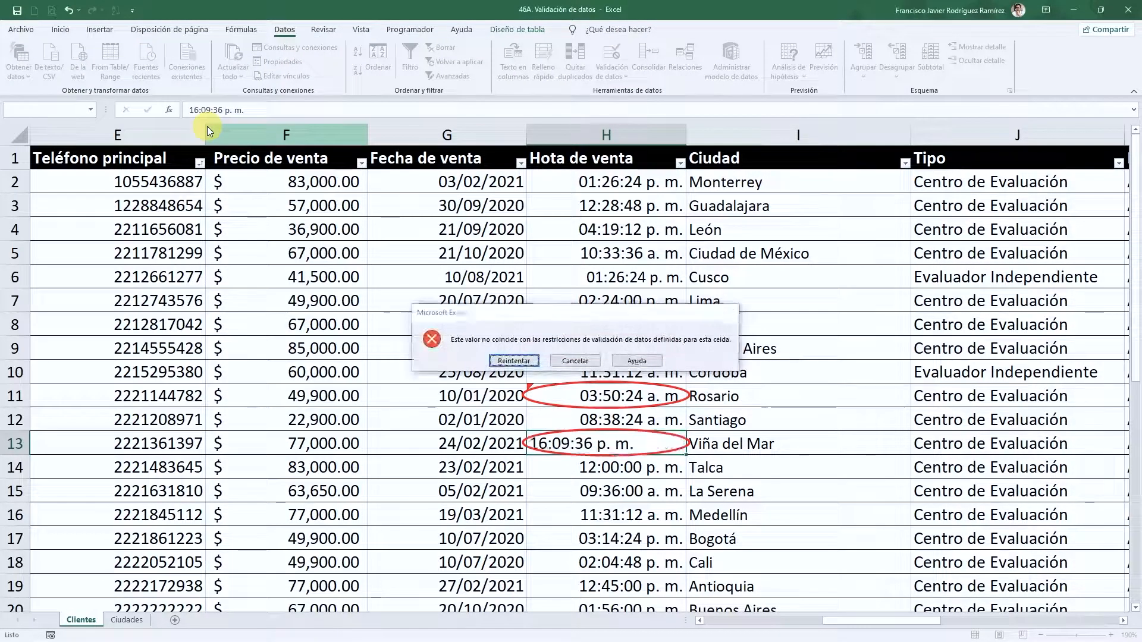
pyautogui.press('Escape')
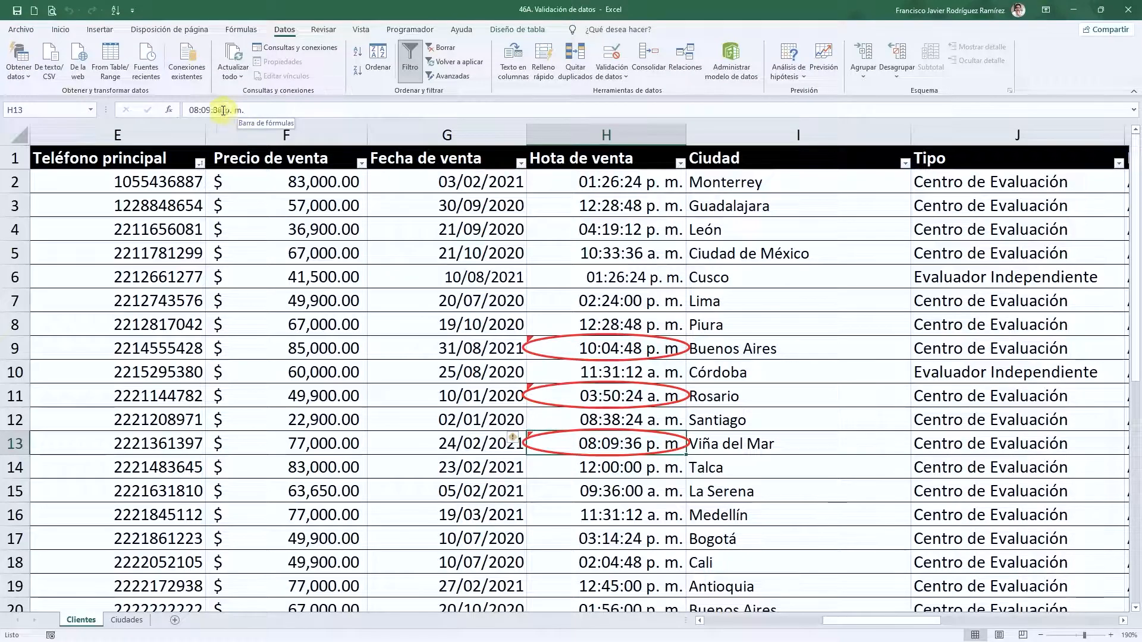
pyautogui.click(206, 110)
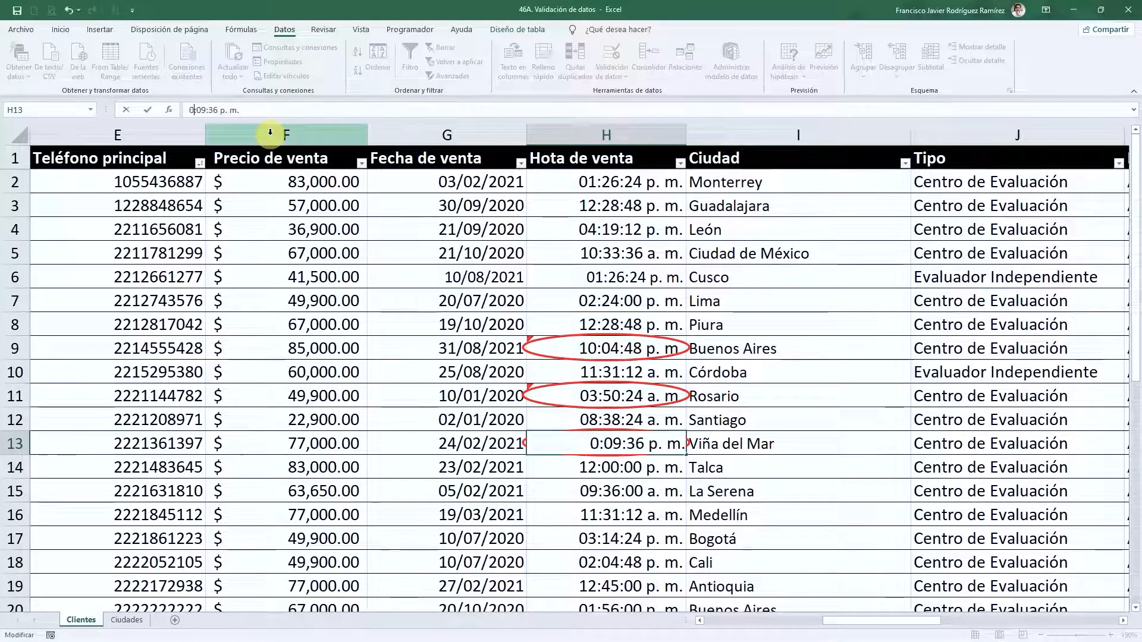
pyautogui.write('4')
pyautogui.press('Return')
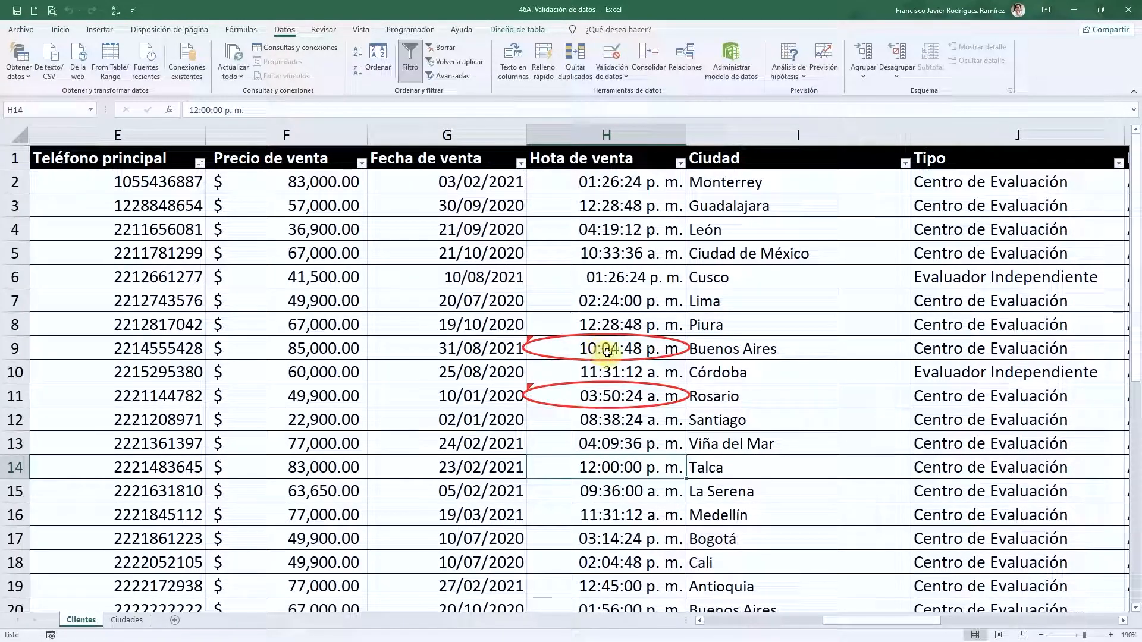
# - Correct H9 to 03:04:48 p. m
pyautogui.click(607, 355)
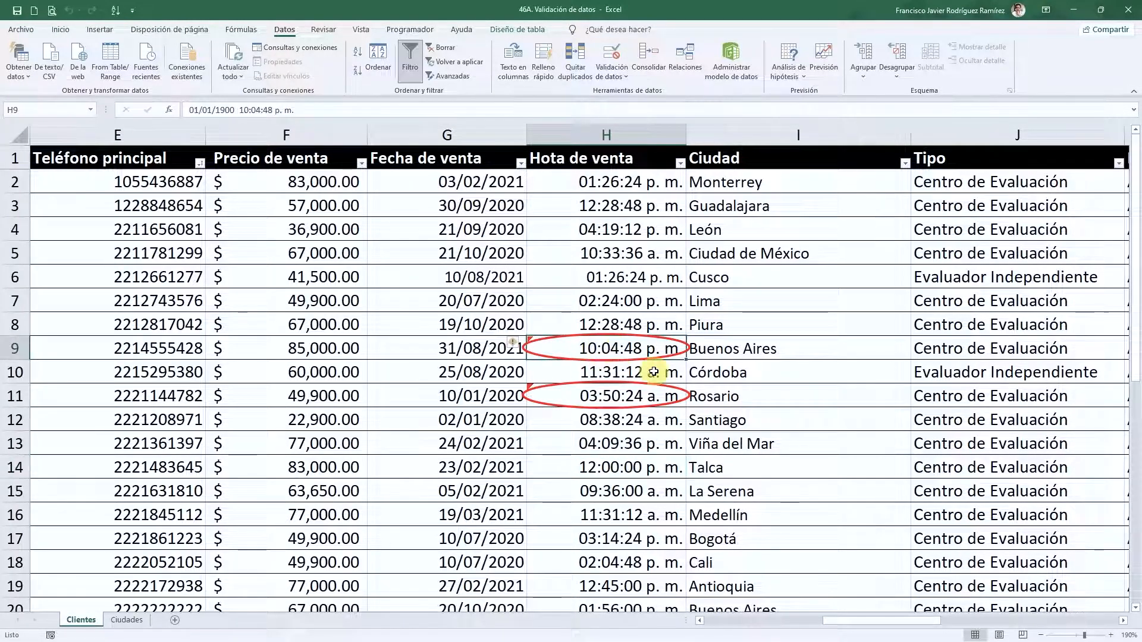
pyautogui.click(241, 110)
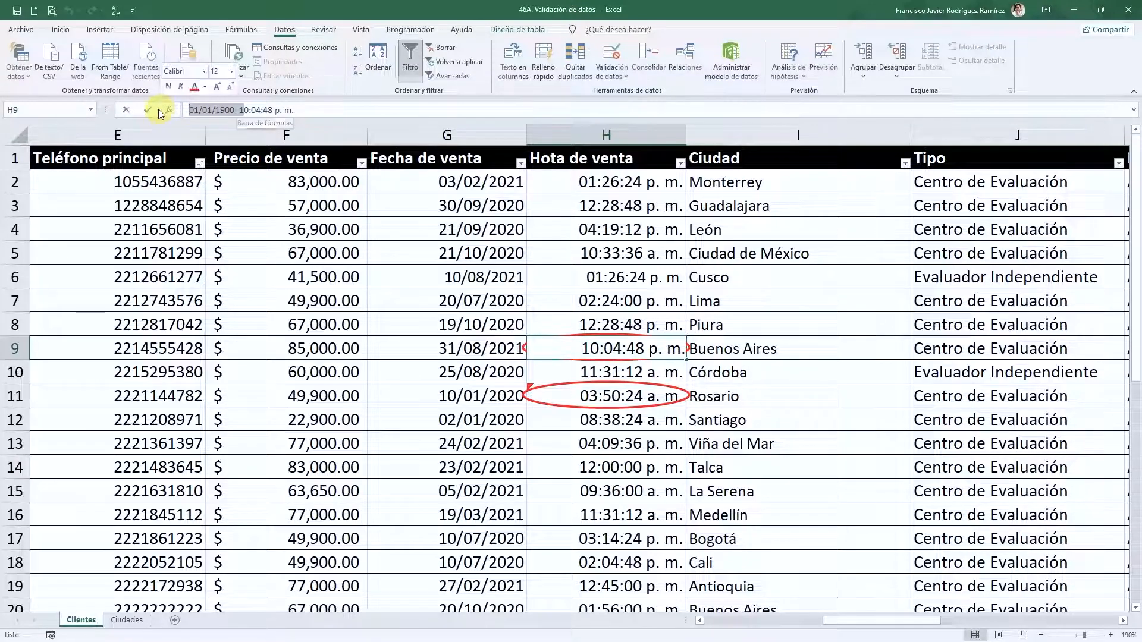
pyautogui.press('BackSpace')
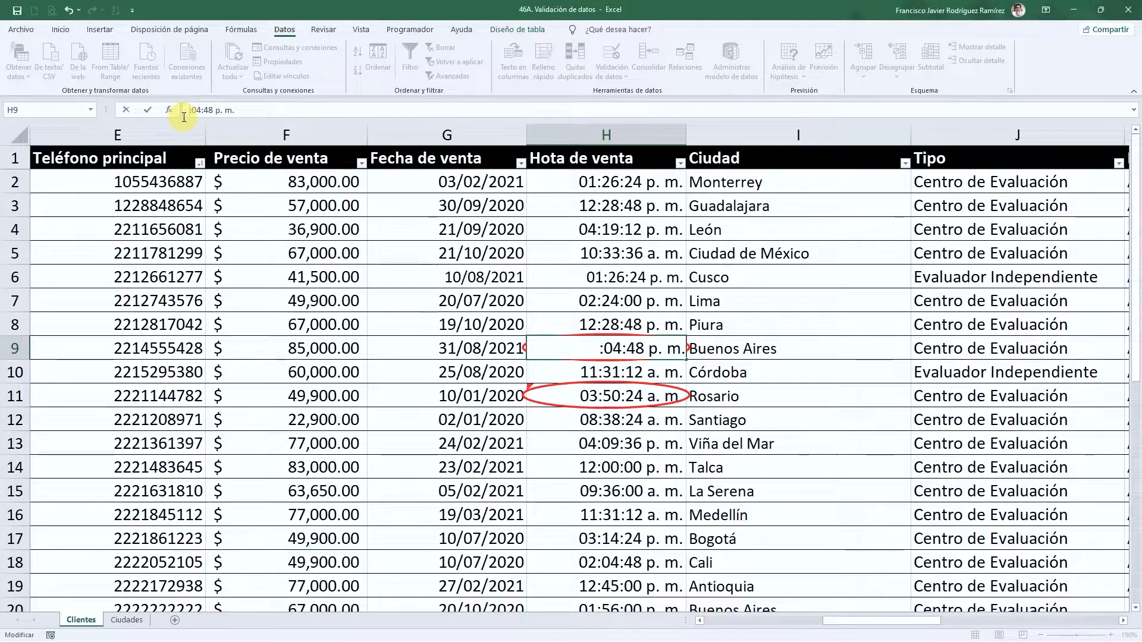
pyautogui.write('3')
pyautogui.press('Return')
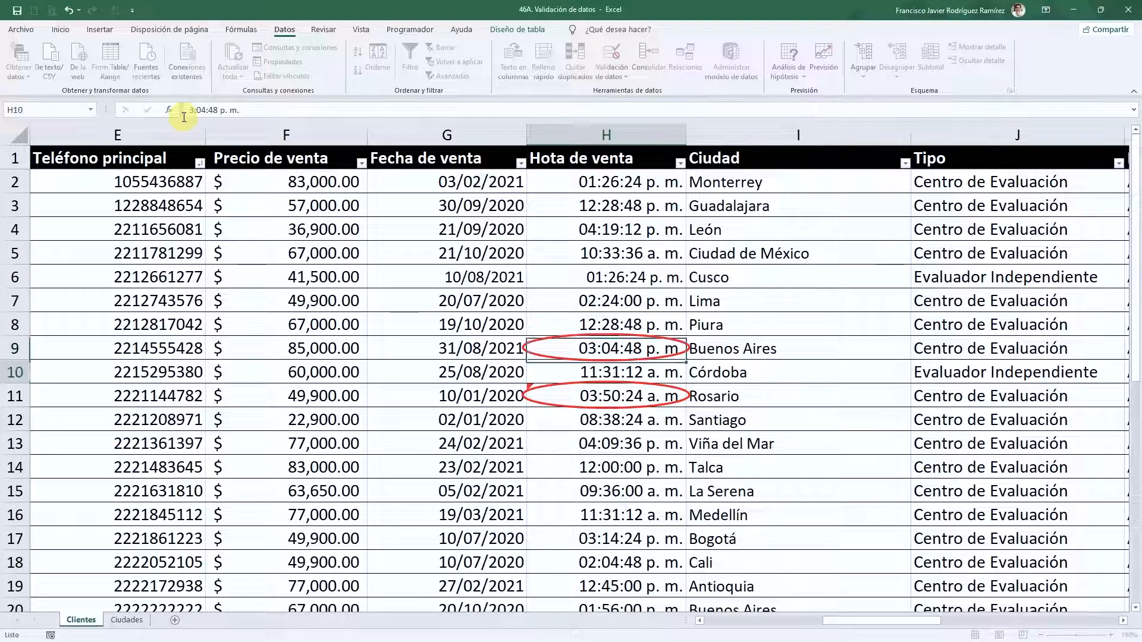
# - Correct H11 to 03:50:24 p. m
pyautogui.scroll(-1, 619, 357)
pyautogui.click(619, 327)
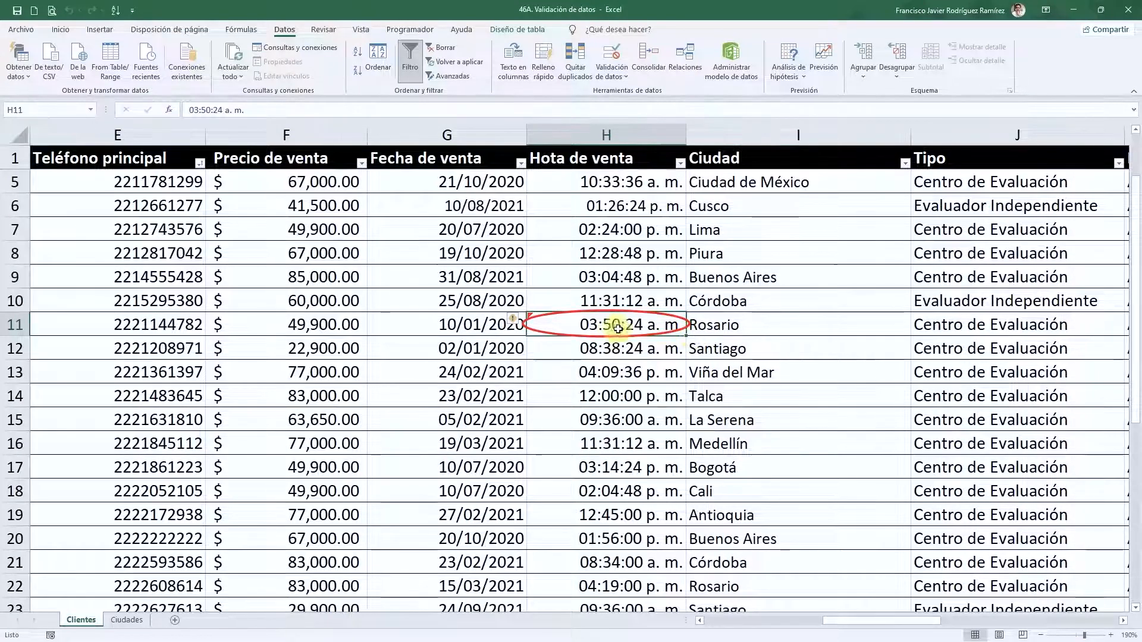
pyautogui.click(228, 110)
pyautogui.press('BackSpace')
pyautogui.write('p')
pyautogui.press('Return')
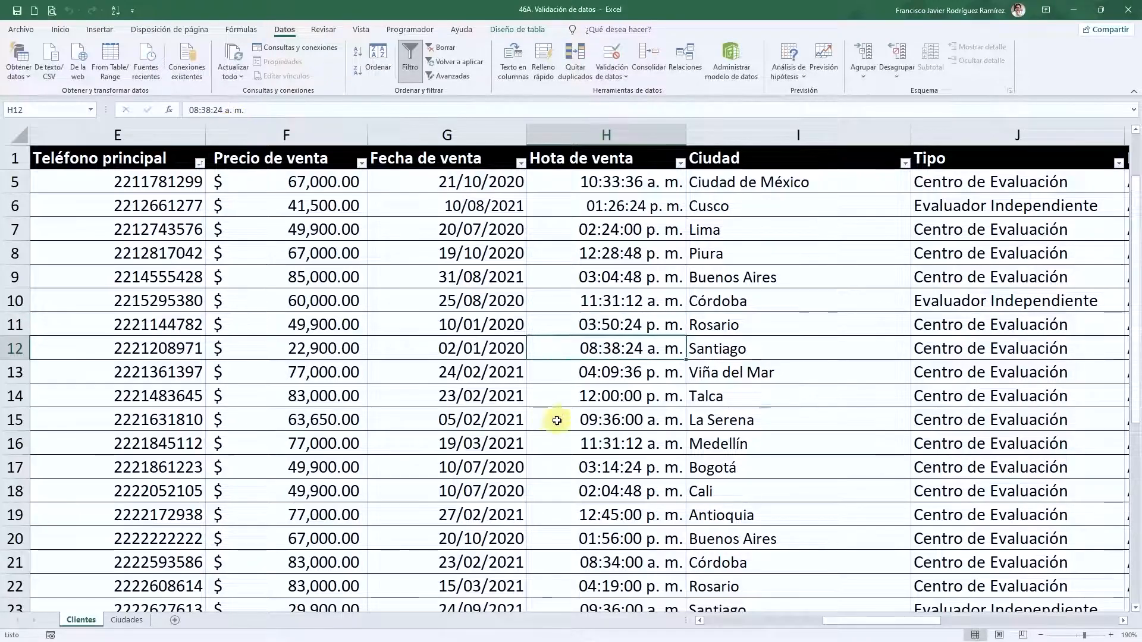
# - Replace "Medio día" in H31 with 12:00
pyautogui.scroll(-4, 556, 421)
pyautogui.scroll(5, 573, 421)
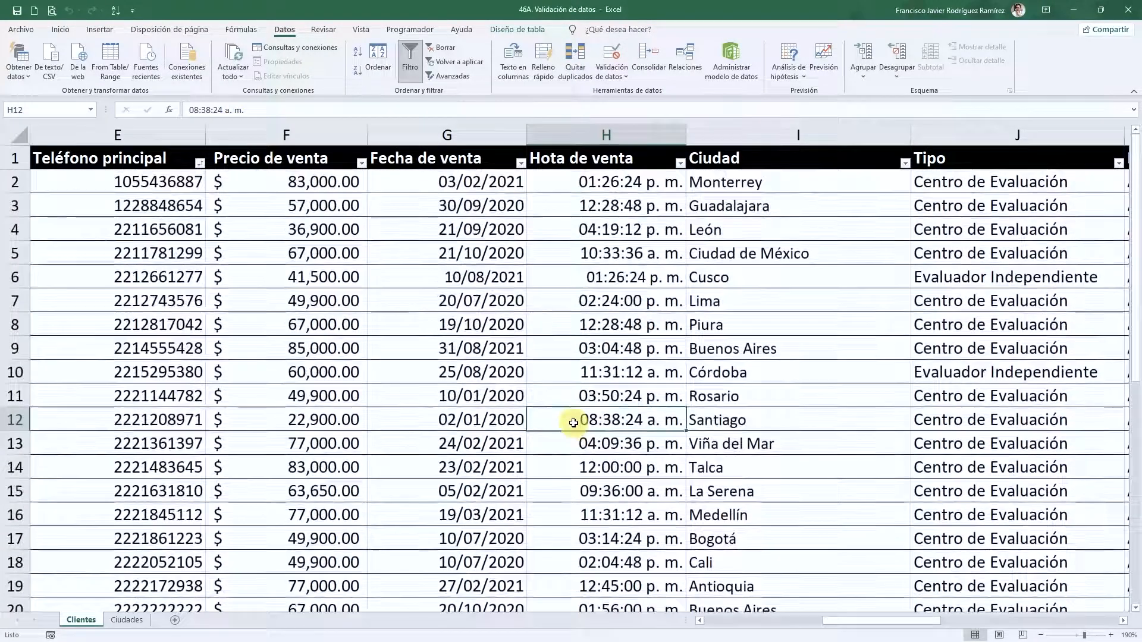
pyautogui.scroll(-6, 573, 423)
pyautogui.click(612, 487)
pyautogui.press('Up')
pyautogui.press('Up')
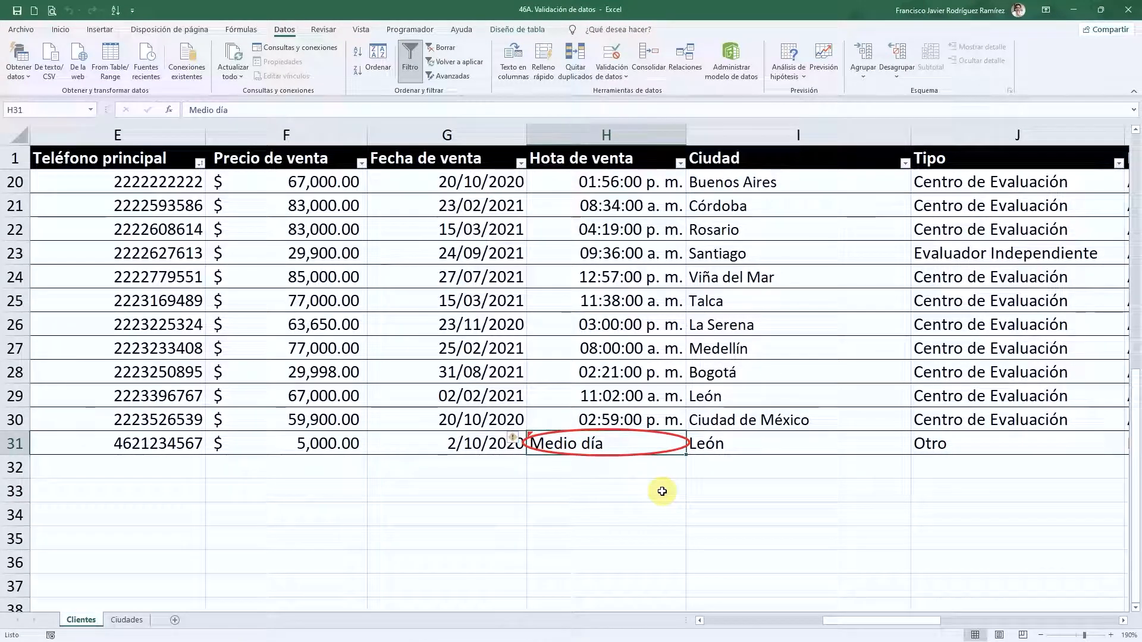
pyautogui.write('12:00')
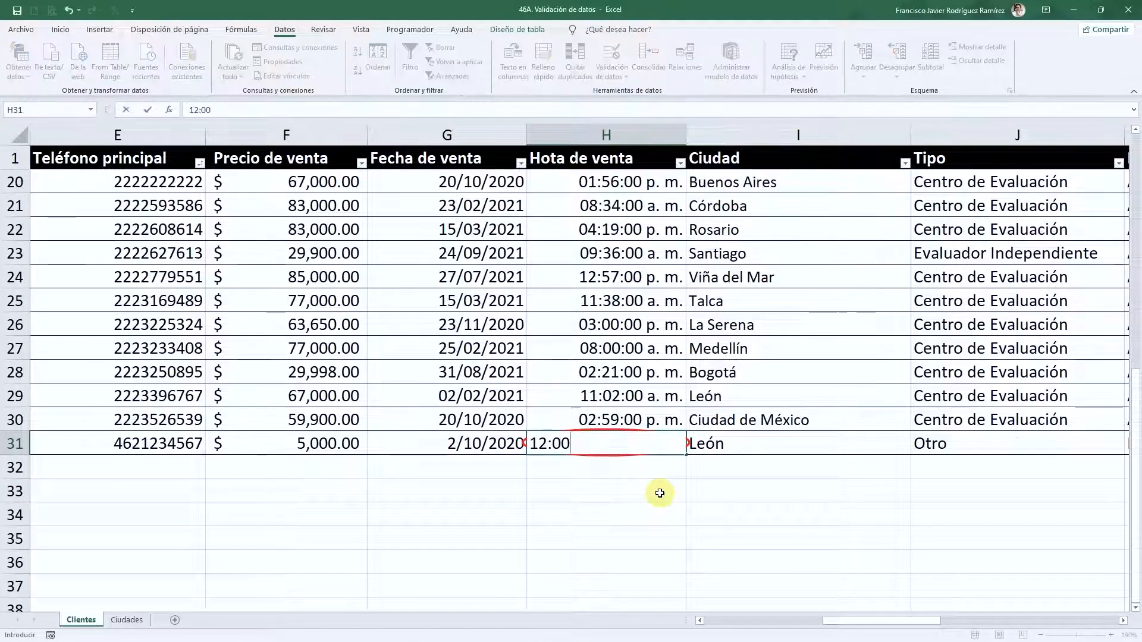
pyautogui.press('Return')
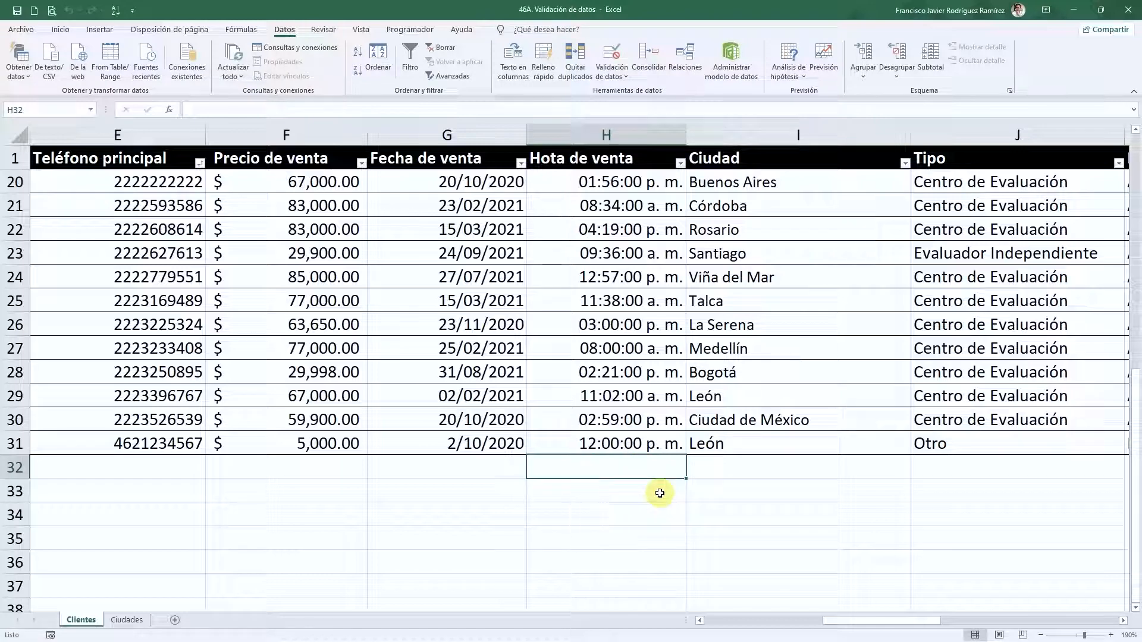
pyautogui.click(605, 445)
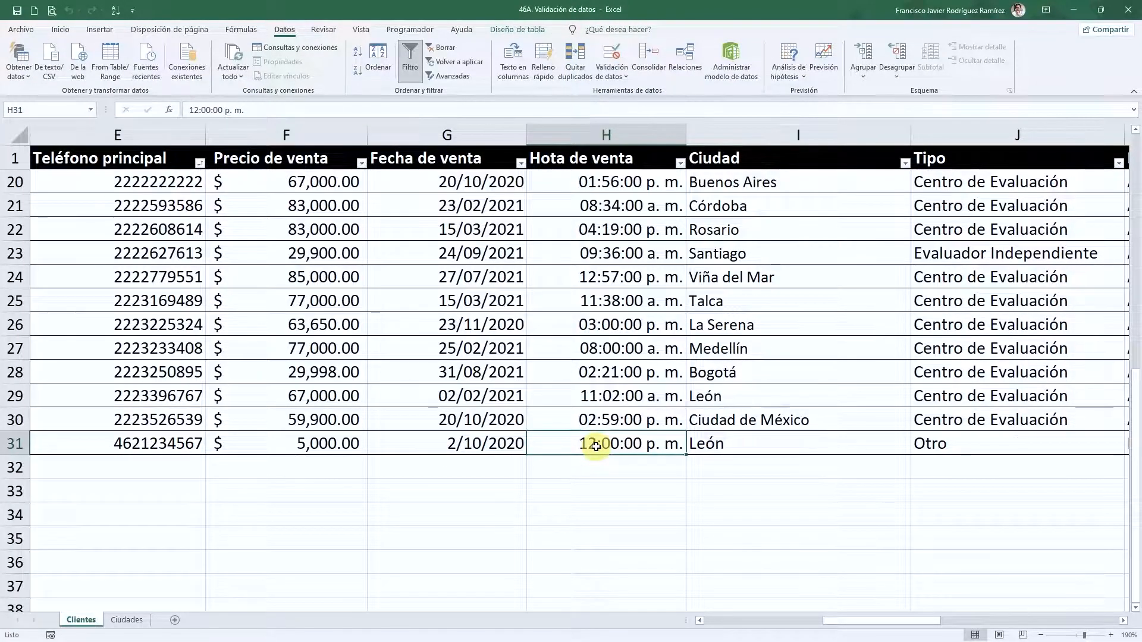
pyautogui.scroll(6, 596, 446)
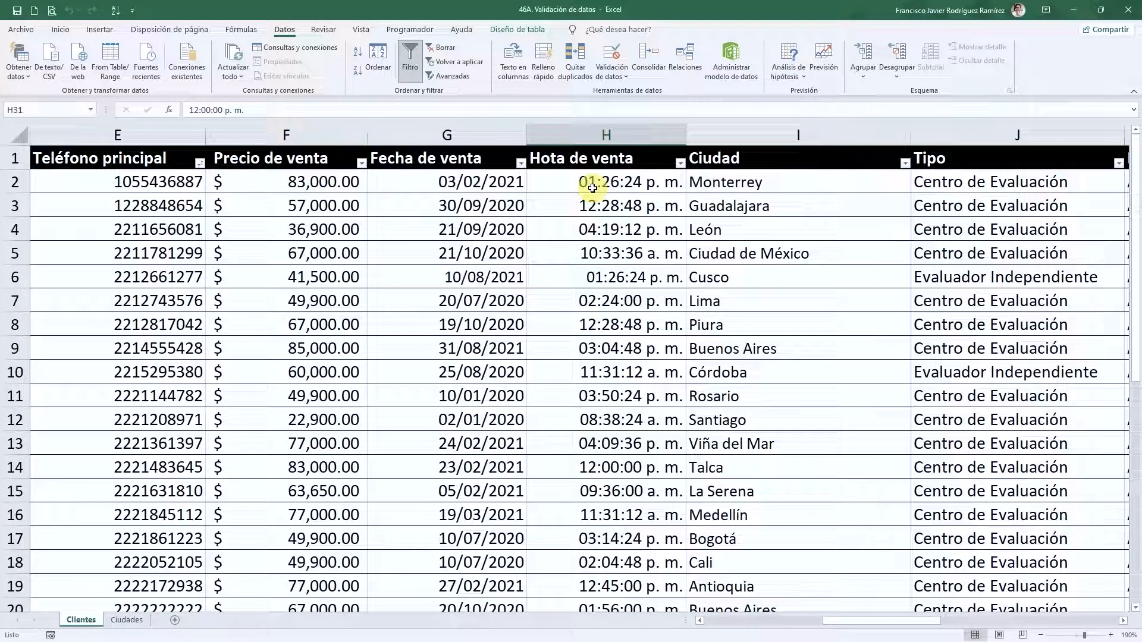
pyautogui.click(803, 205)
pyautogui.scroll(-6, 805, 280)
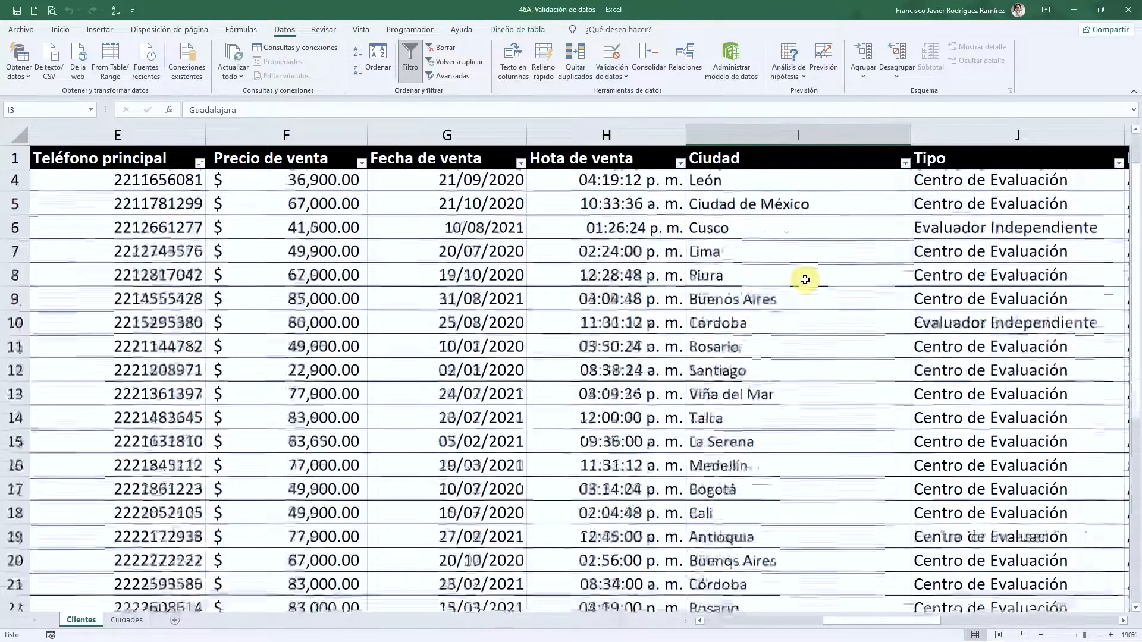
pyautogui.scroll(6, 805, 279)
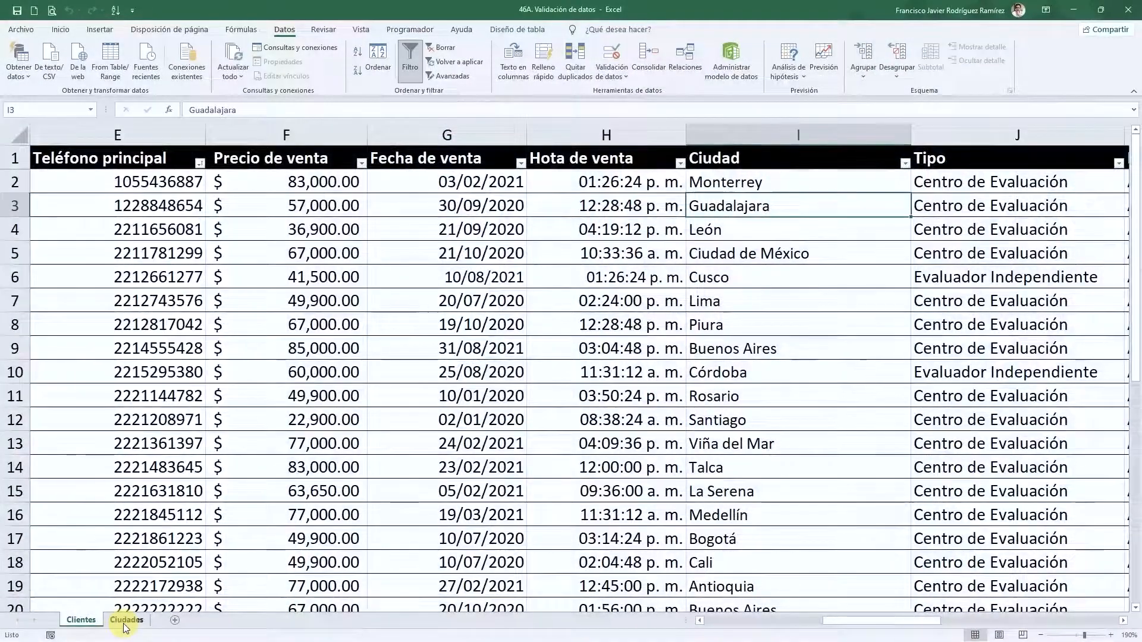
# - On the Ciudades sheet, sort by País A to Z and select cities B2:B19
pyautogui.click(120, 620)
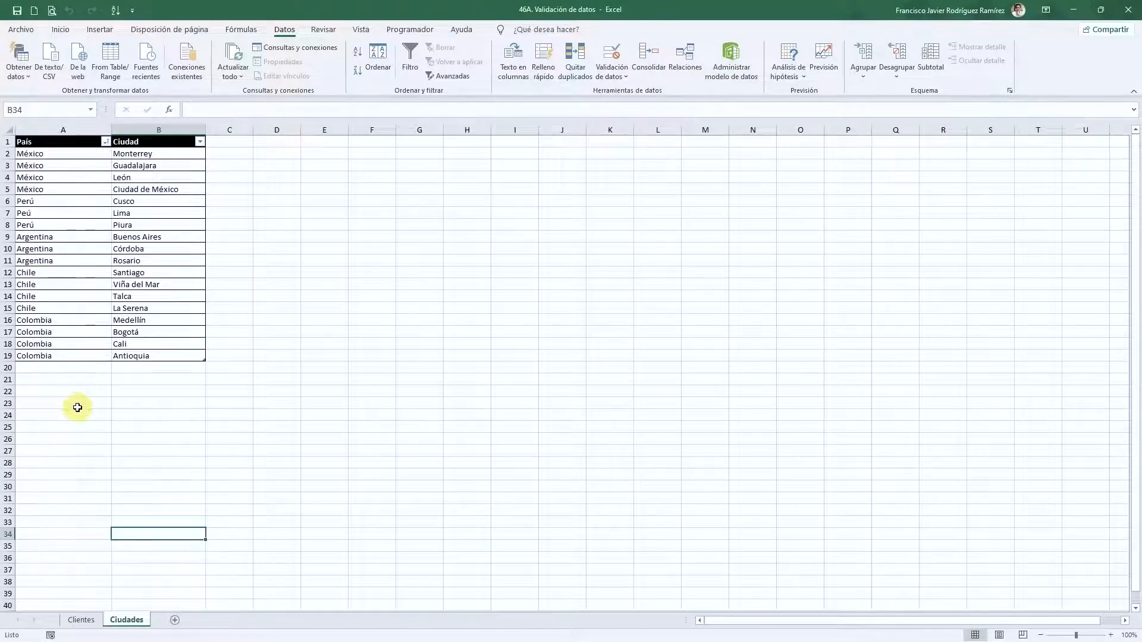
pyautogui.keyDown('ctrl'); pyautogui.scroll(5, 79, 409); pyautogui.keyUp('ctrl')
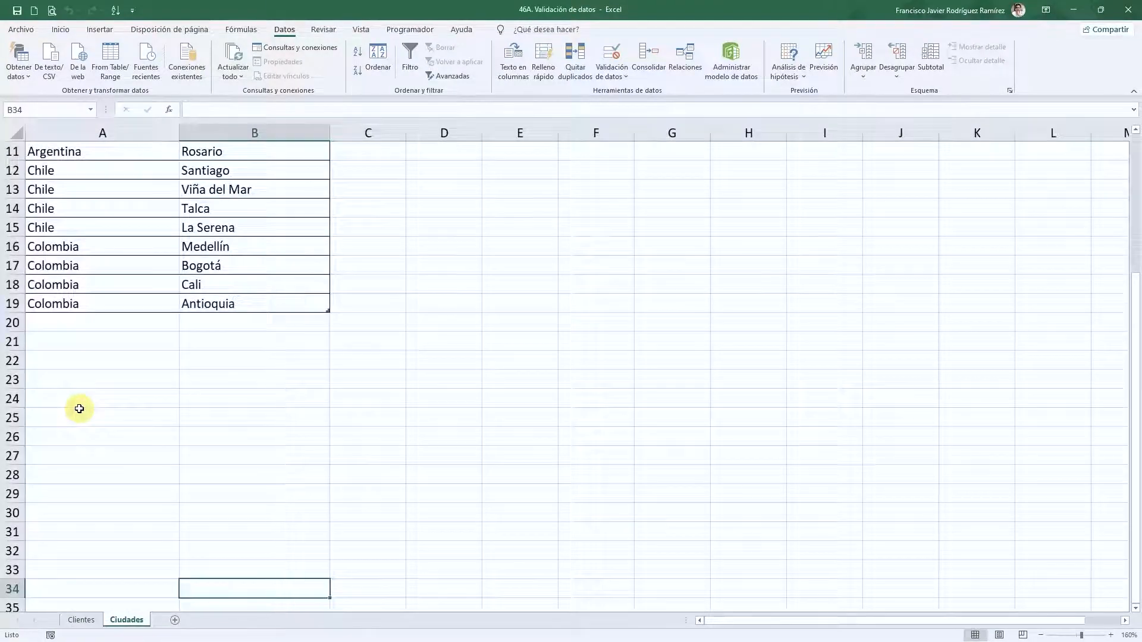
pyautogui.scroll(4, 88, 408)
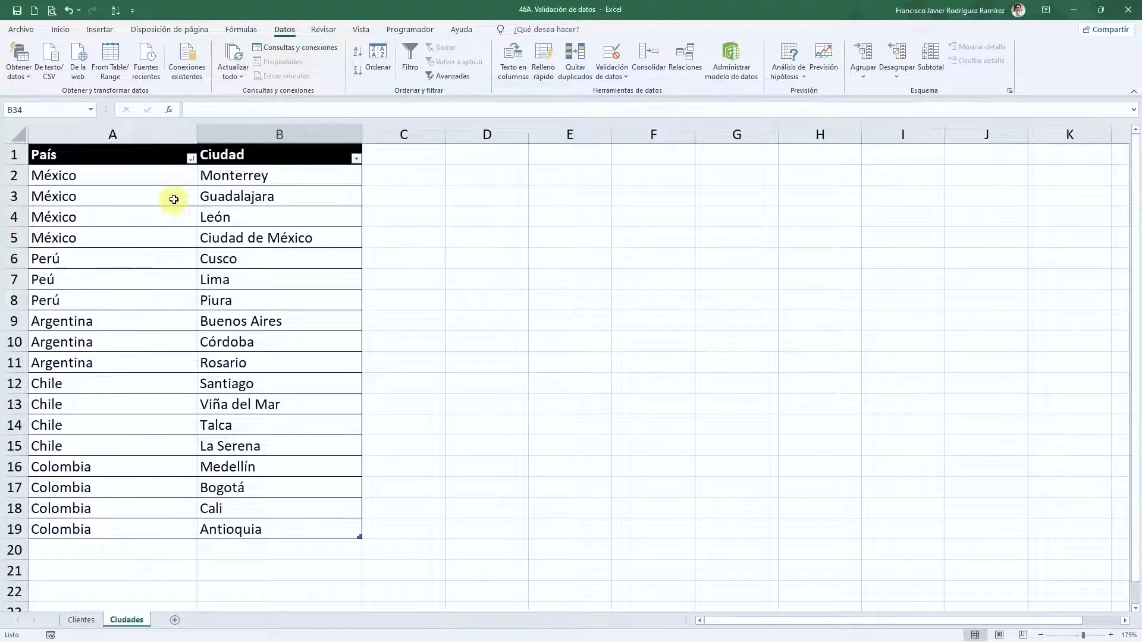
pyautogui.click(191, 158)
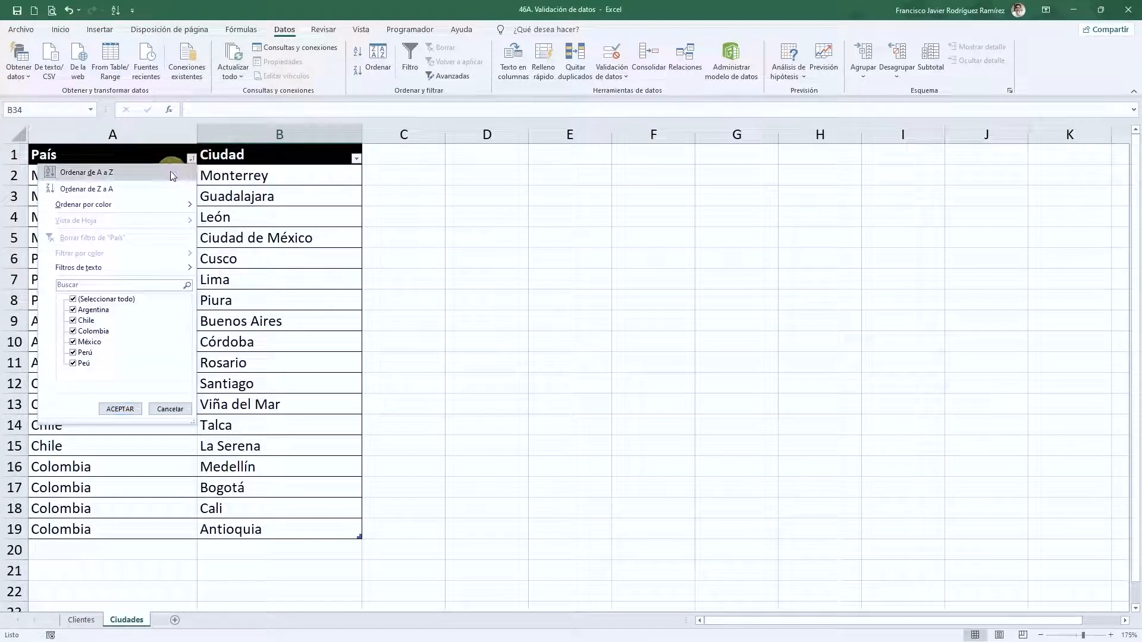
pyautogui.click(176, 168)
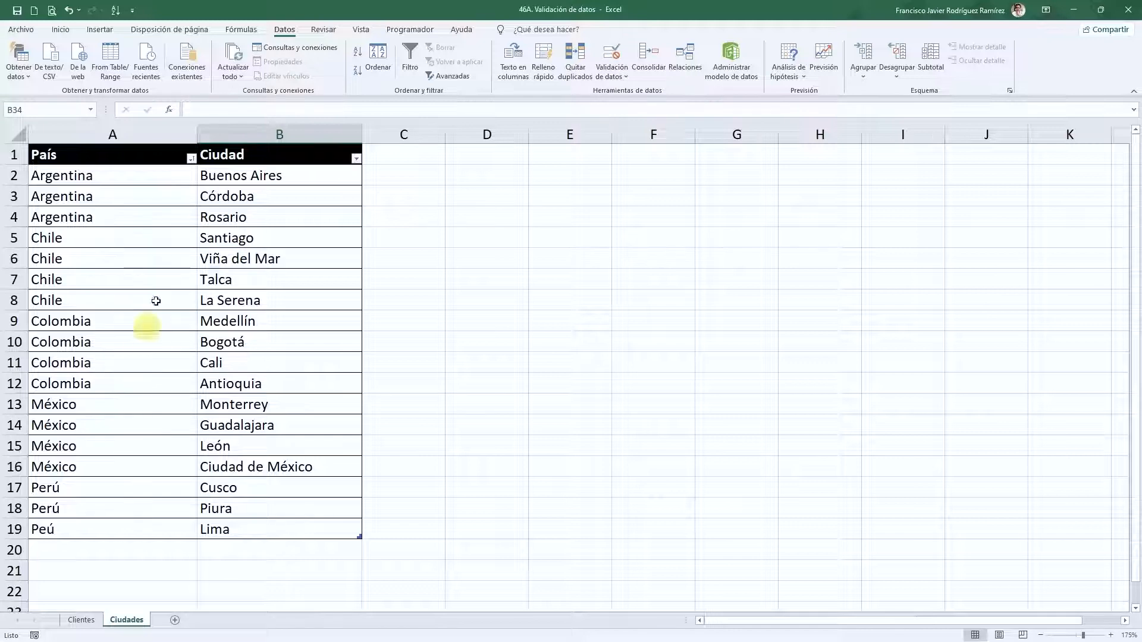
pyautogui.moveTo(252, 173); pyautogui.dragTo(253, 527)
pyautogui.click(242, 237)
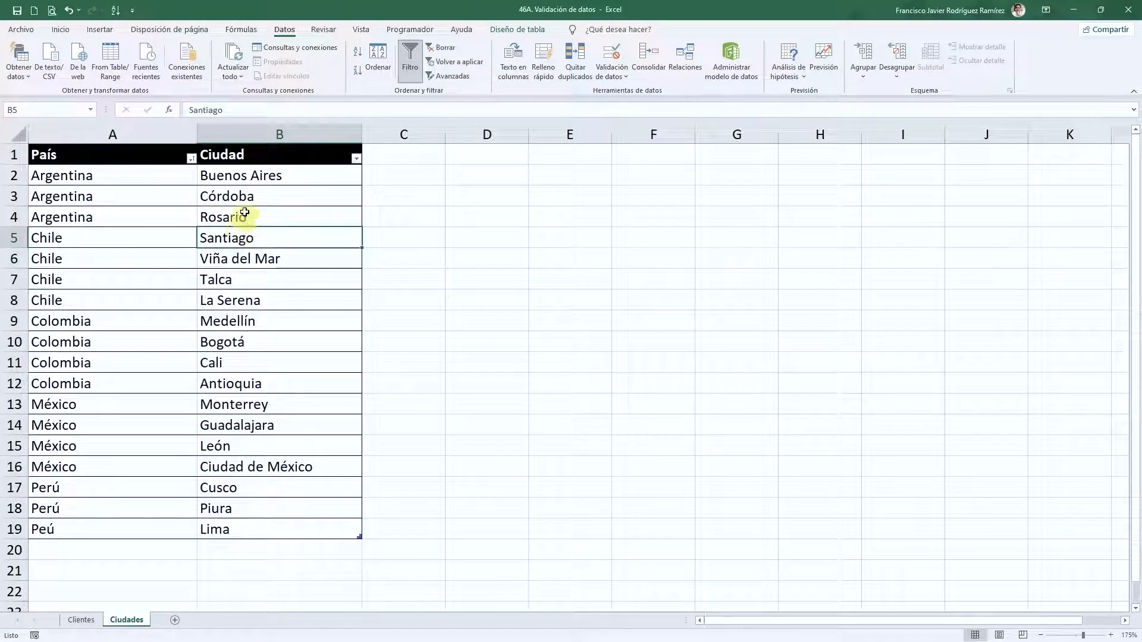
pyautogui.moveTo(234, 175); pyautogui.dragTo(245, 523)
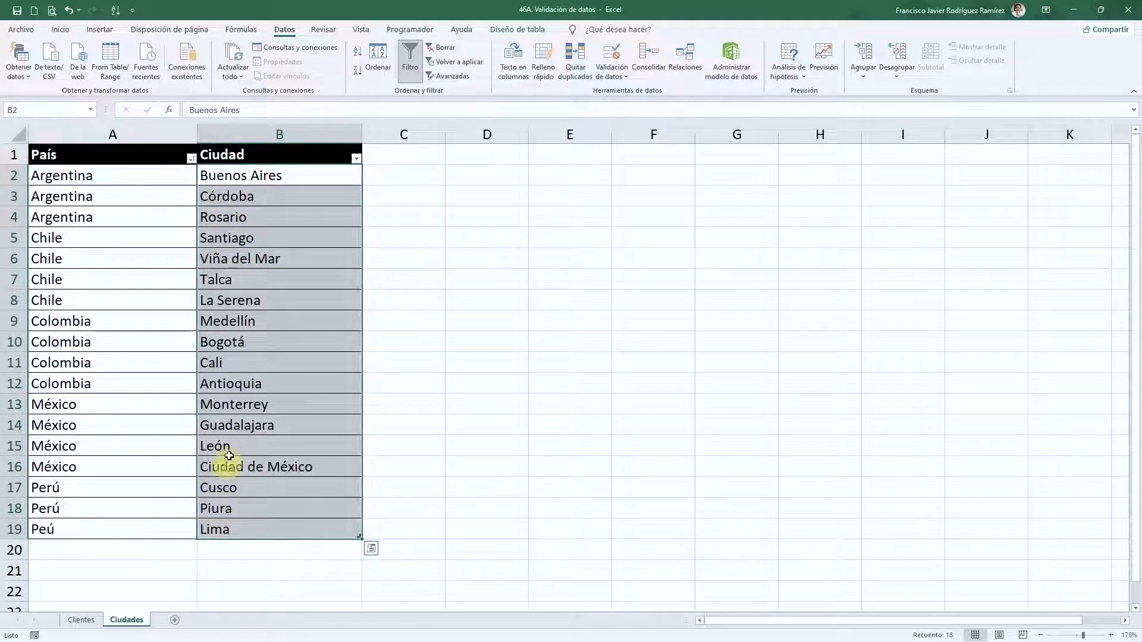
# - Back on Clientes, jump to the last city entry, León in I31
pyautogui.click(82, 622)
pyautogui.click(781, 518)
pyautogui.hotkey('ctrl', 'Down')
pyautogui.scroll(-1, 779, 523)
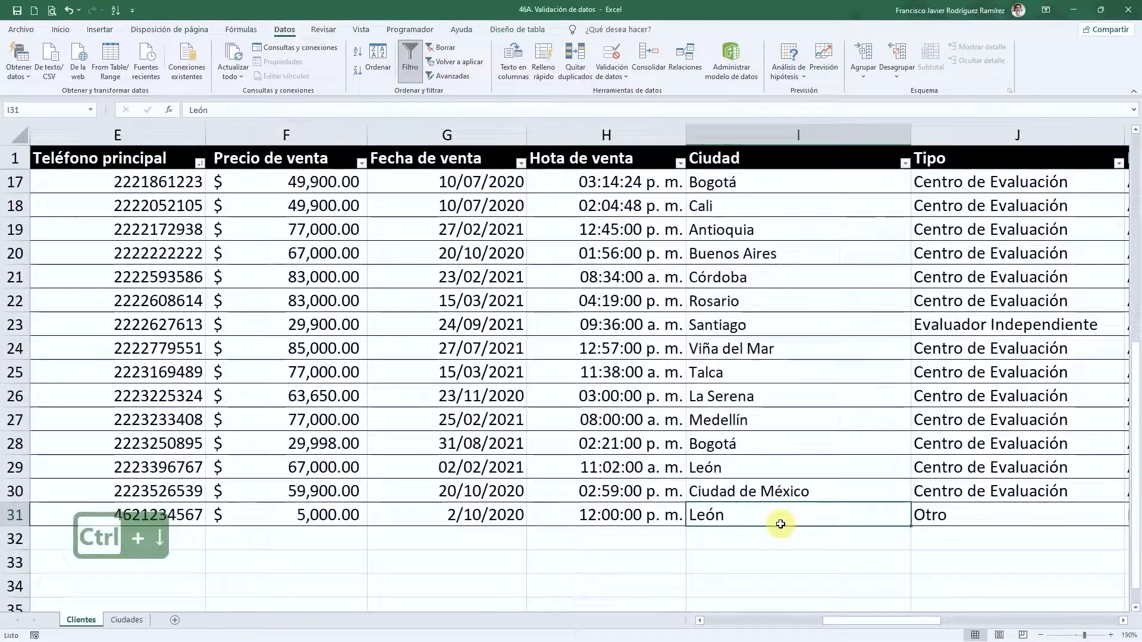
# - Enter Cancún as the Ciudad in I31, replacing León
pyautogui.scroll(1, 771, 558)
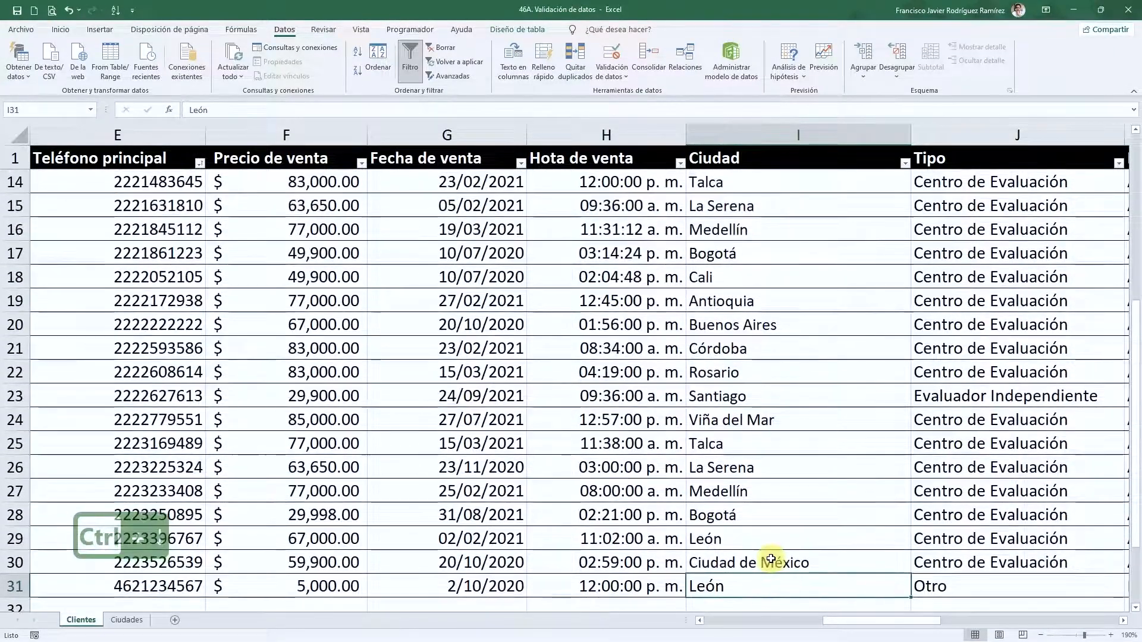
pyautogui.scroll(-1, 756, 520)
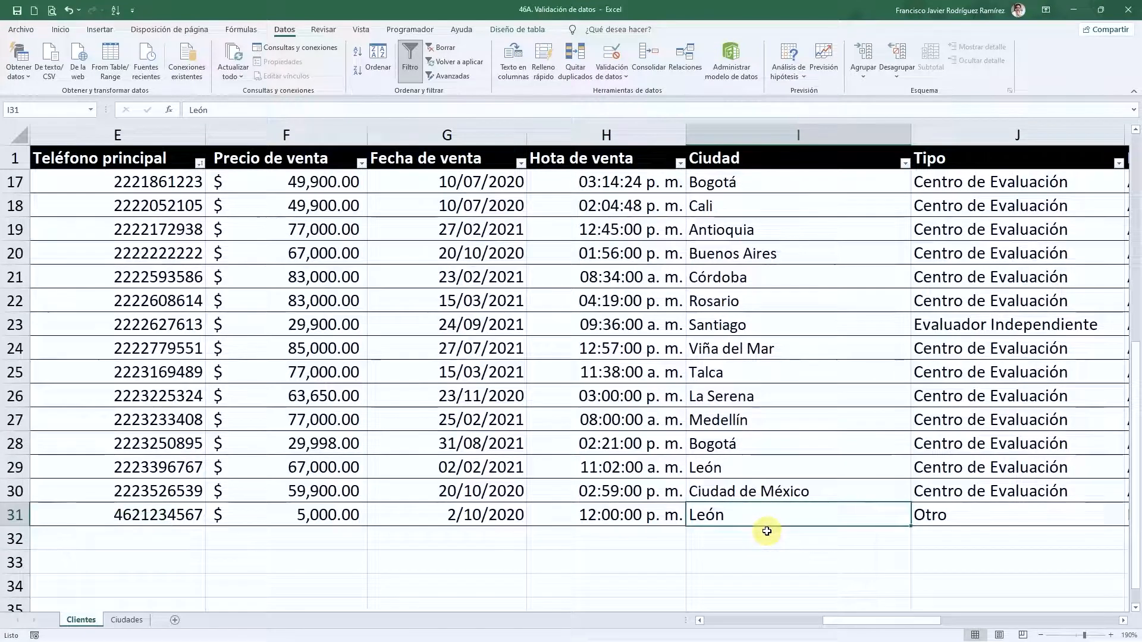
pyautogui.write('Canc')
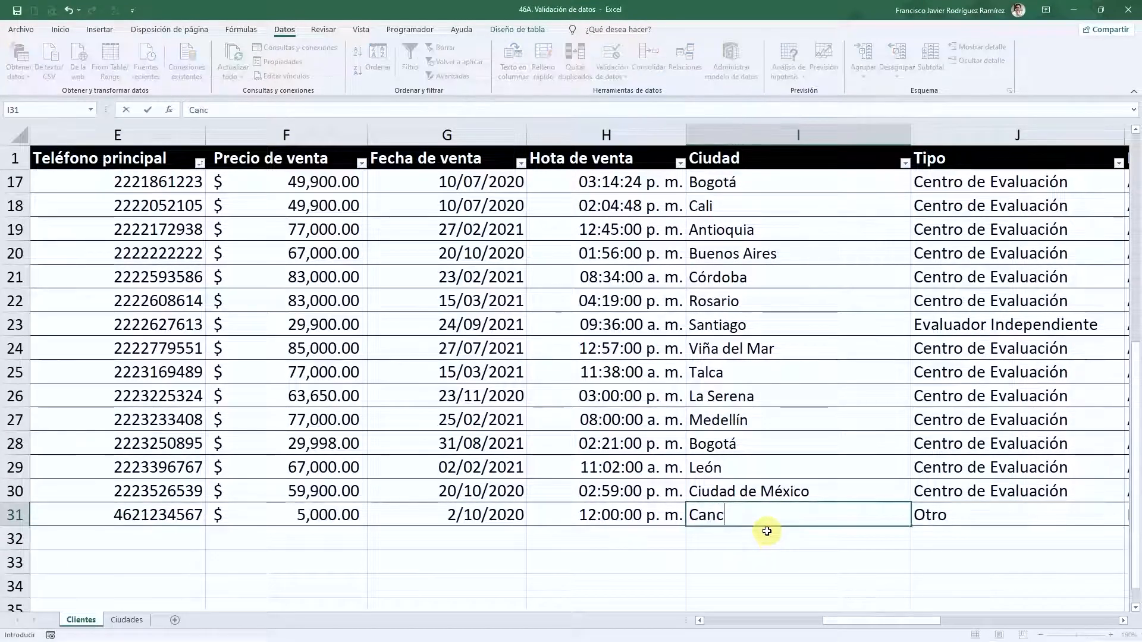
pyautogui.write('ún')
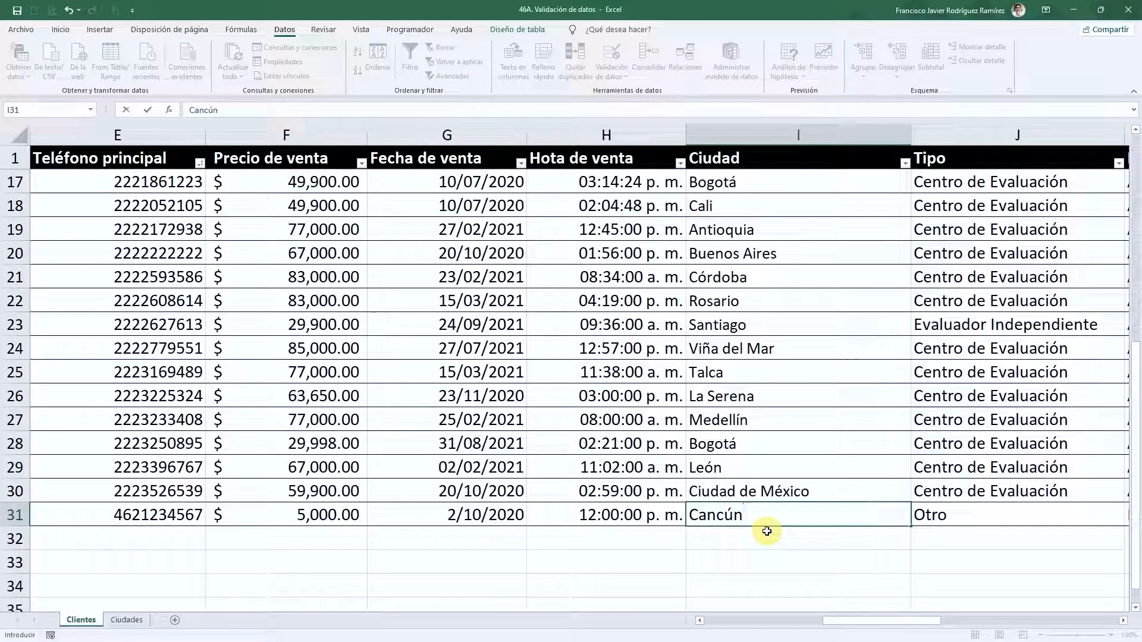
pyautogui.press('Return')
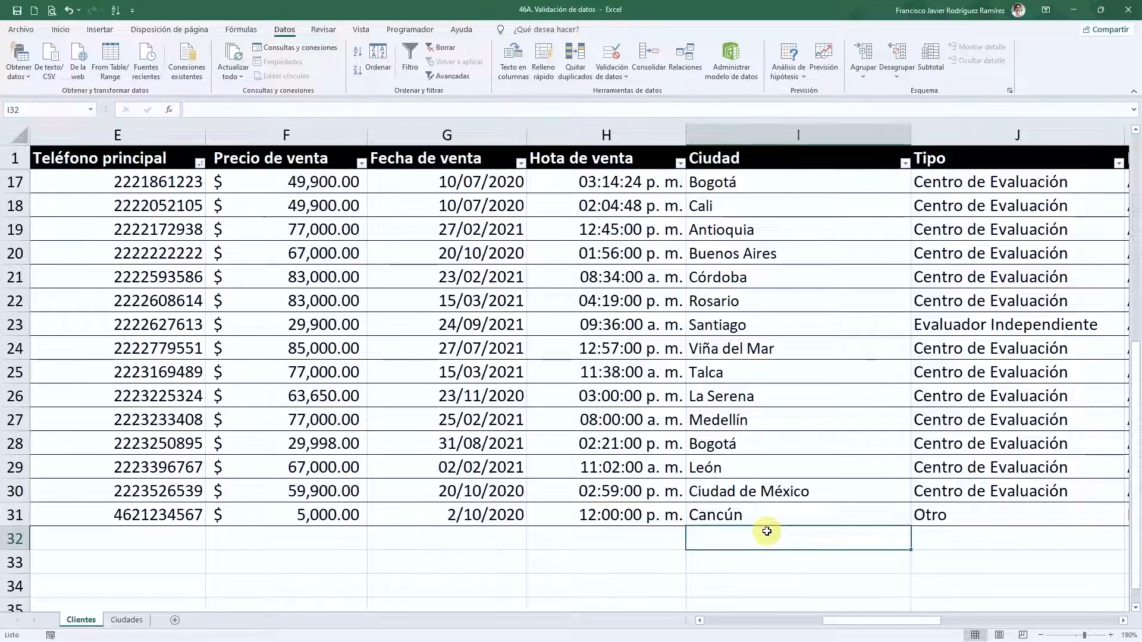
pyautogui.press('Up')
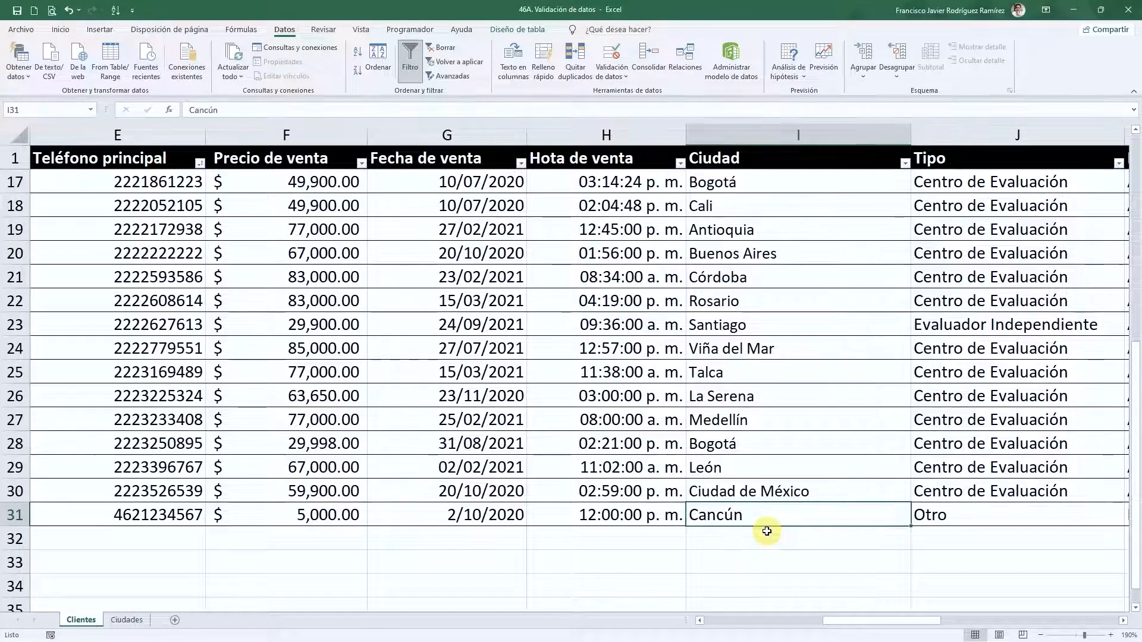
# - Check the allowed city names on the Ciudades sheet, then return to the top of the Clientes Ciudad column
pyautogui.click(133, 621)
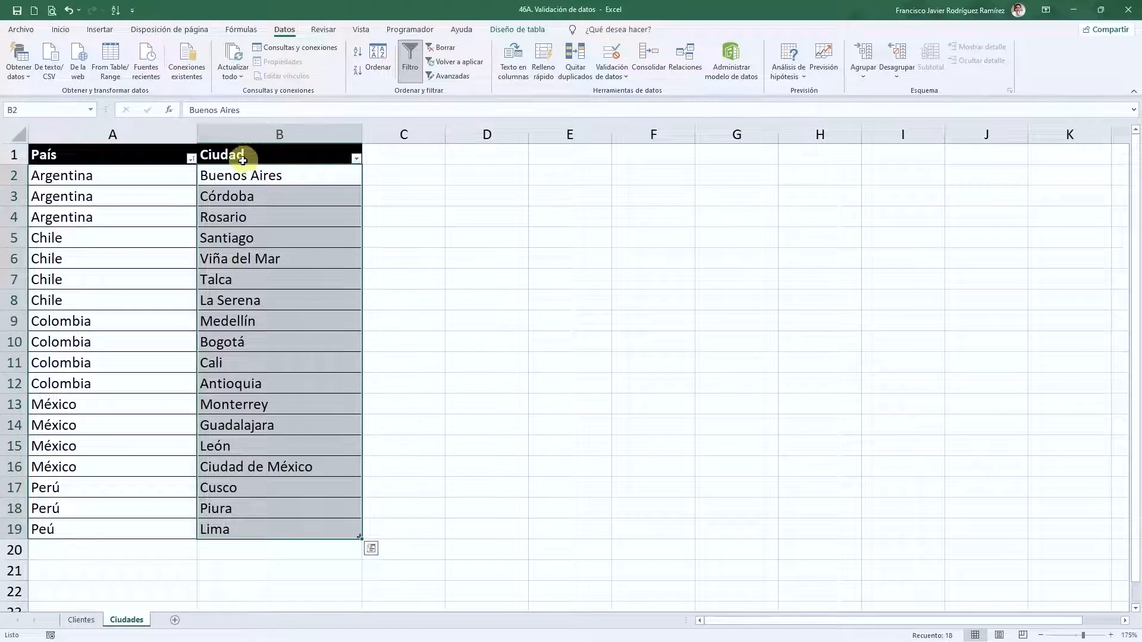
pyautogui.click(287, 437)
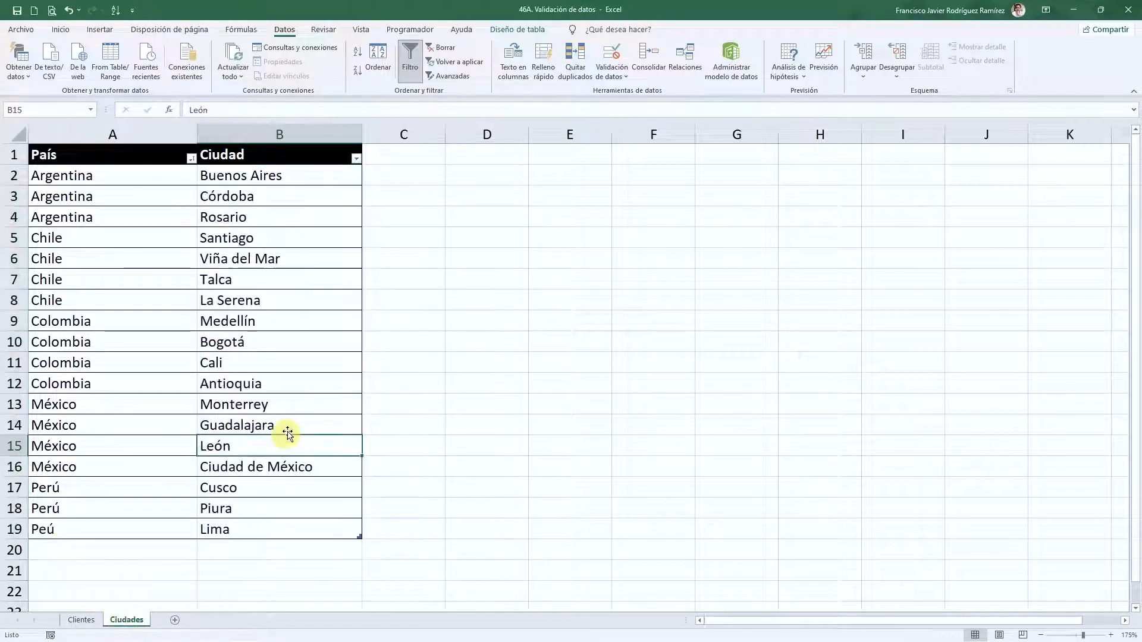
pyautogui.click(80, 619)
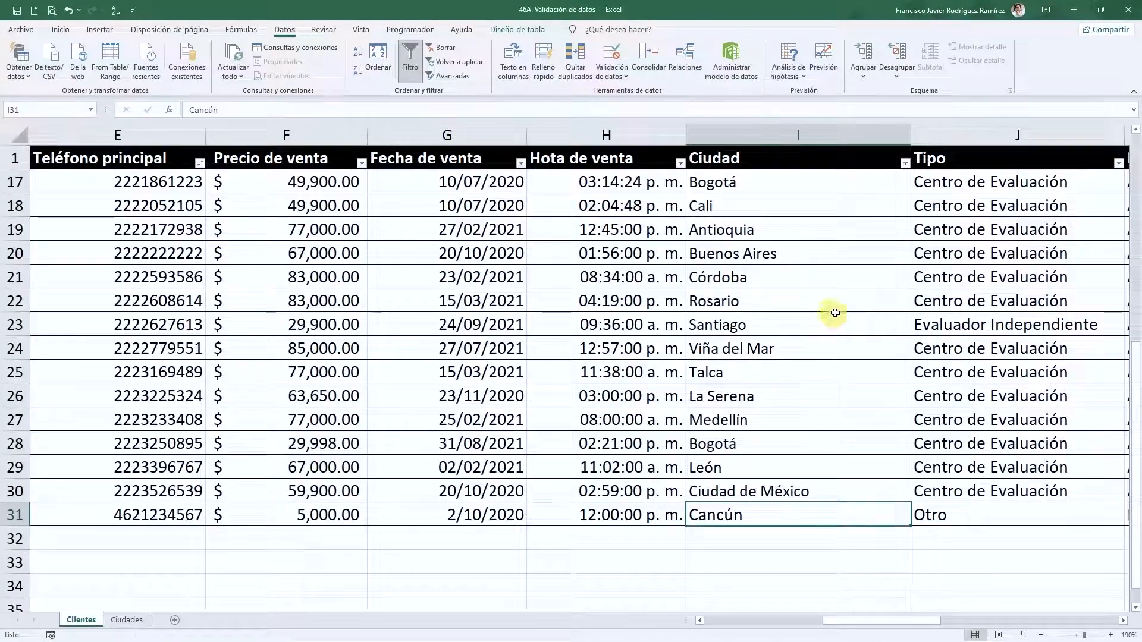
pyautogui.click(832, 350)
pyautogui.hotkey('ctrl', 'Up')
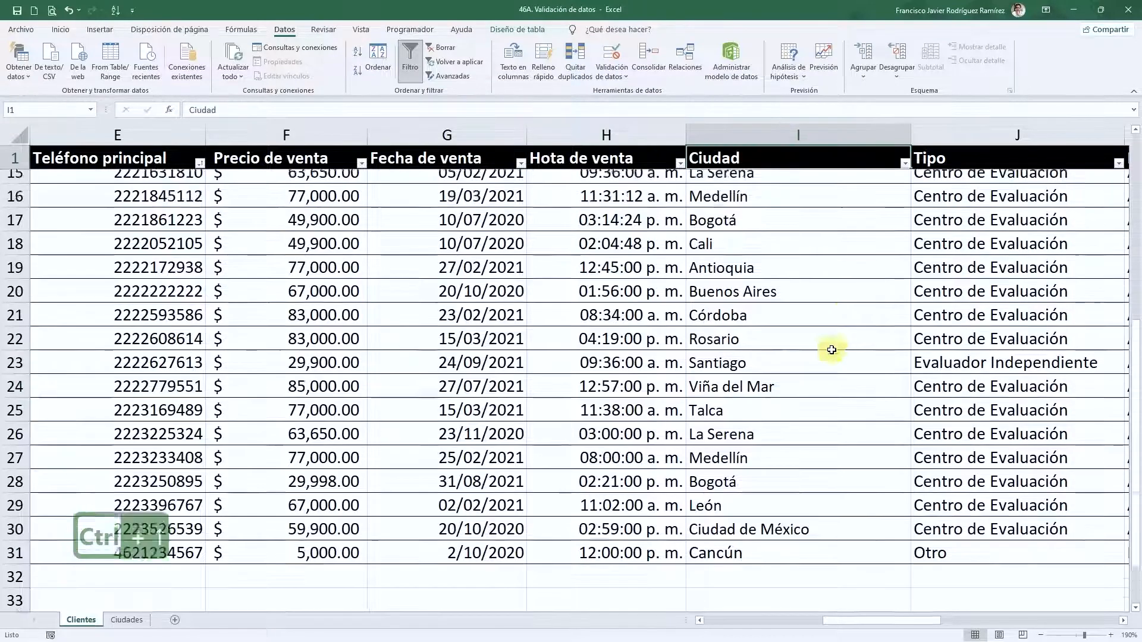
# - Give the Ciudad column data a List validation with source =Ciudades!$B$2:$B$19
pyautogui.click(790, 145)
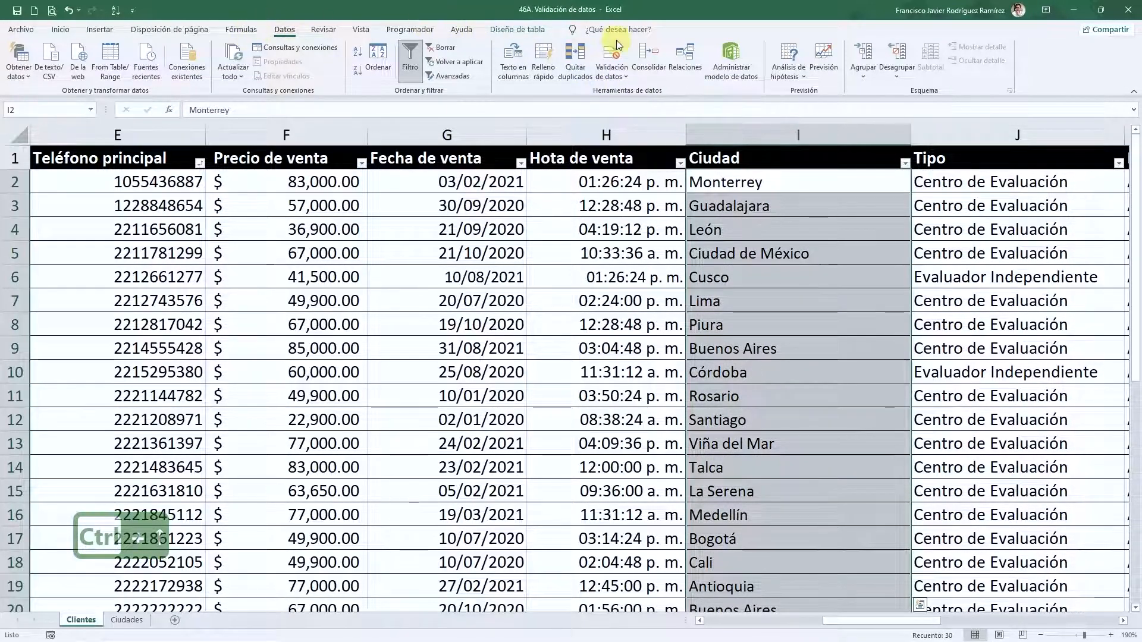
pyautogui.click(616, 55)
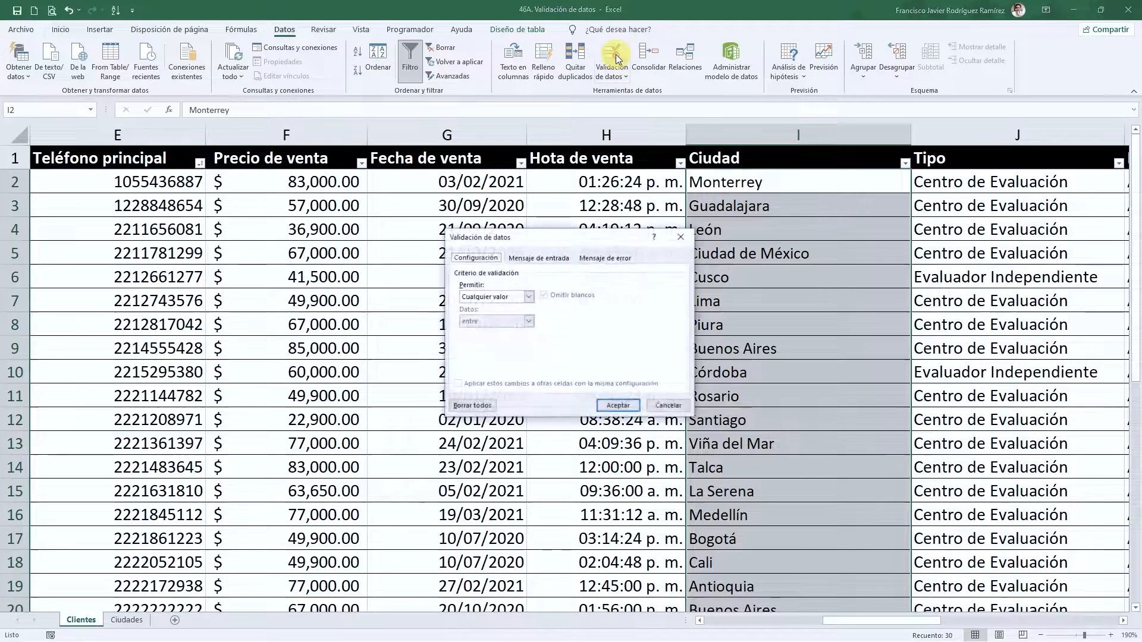
pyautogui.click(528, 297)
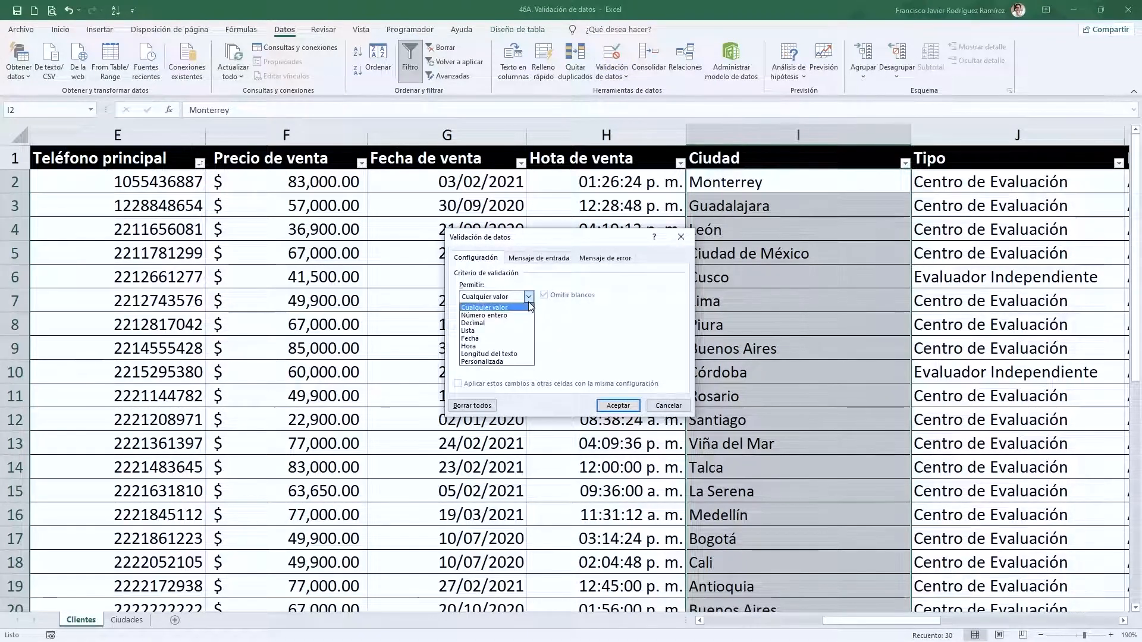
pyautogui.click(470, 332)
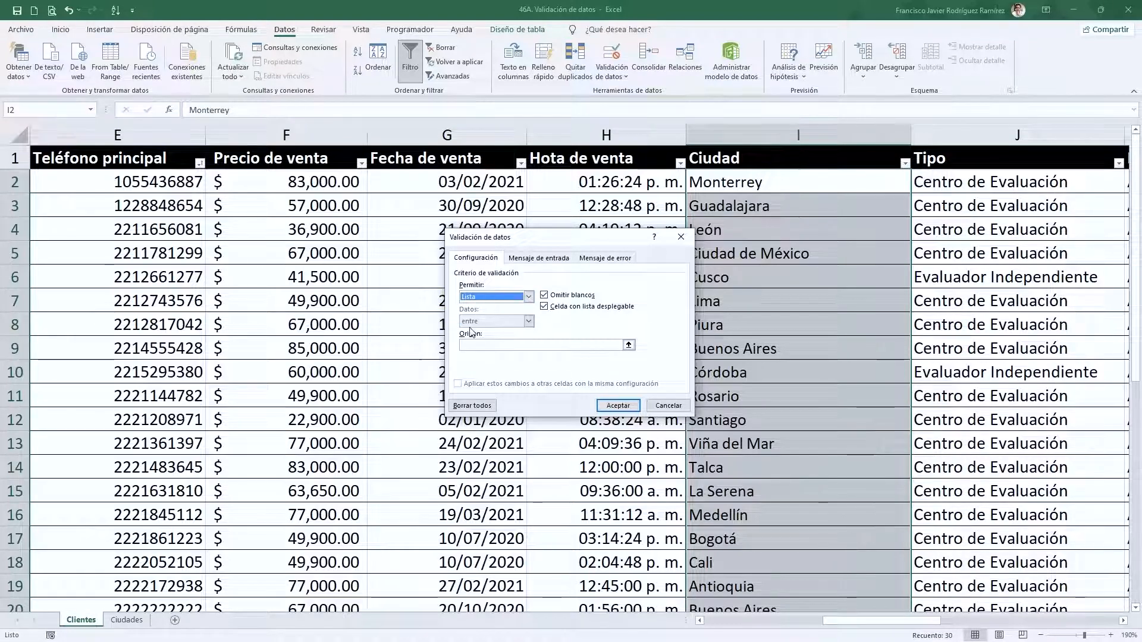
pyautogui.click(628, 345)
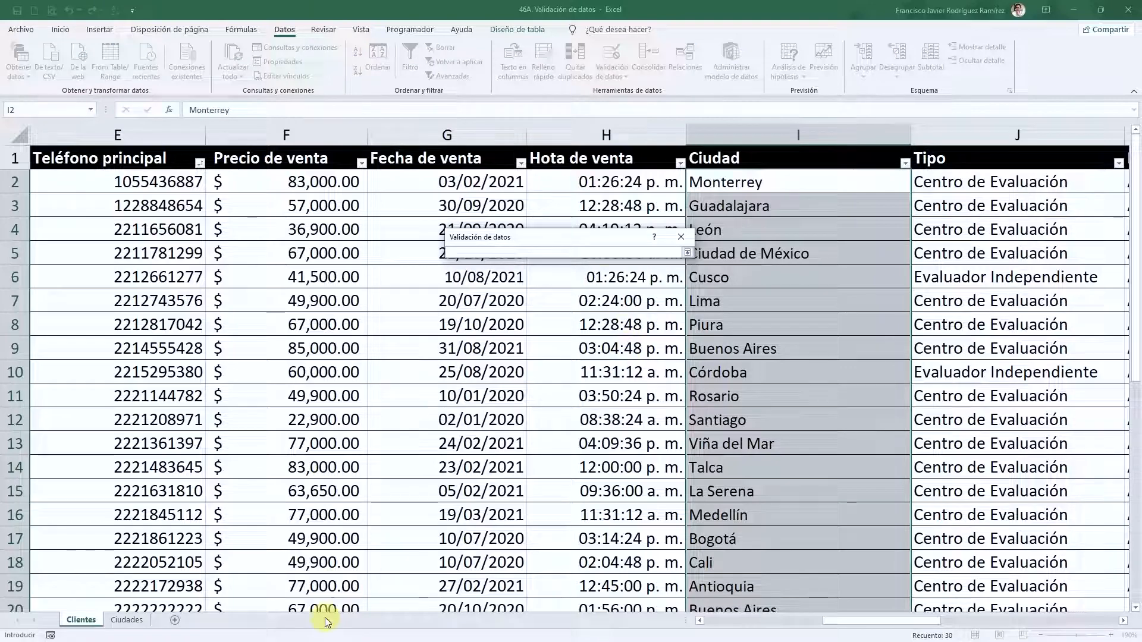
pyautogui.click(127, 620)
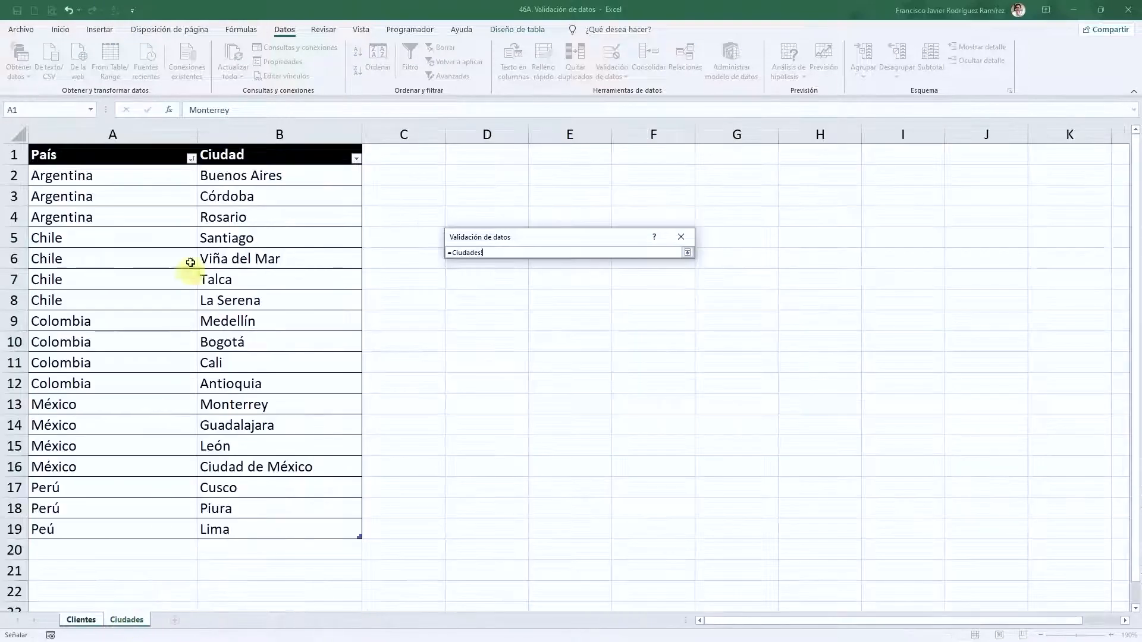
pyautogui.click(245, 149)
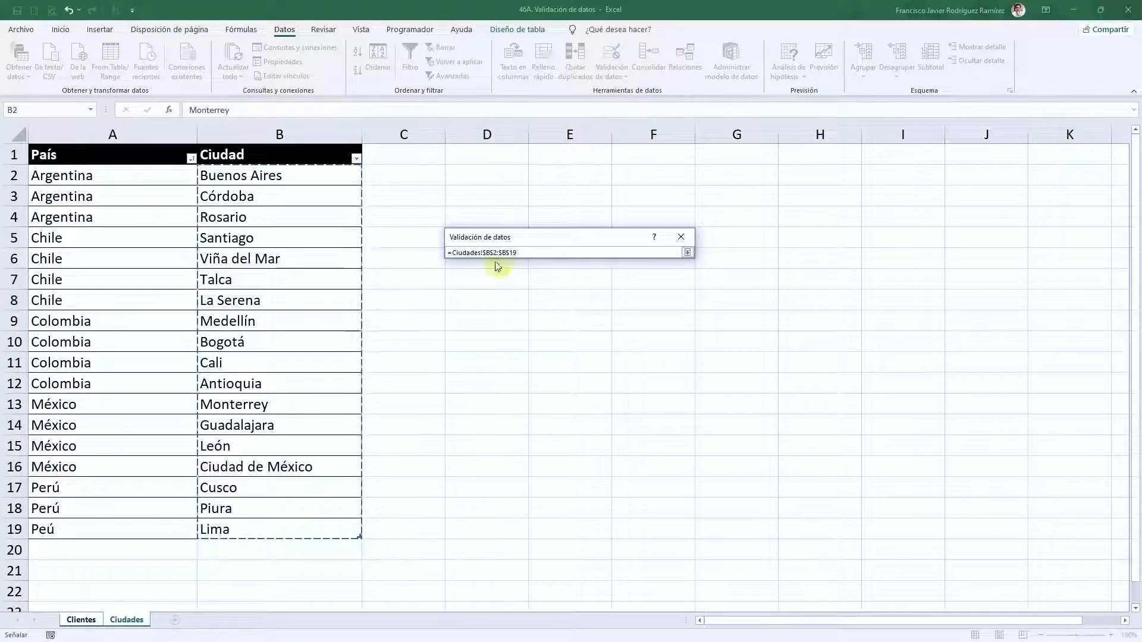
pyautogui.click(688, 253)
pyautogui.click(619, 406)
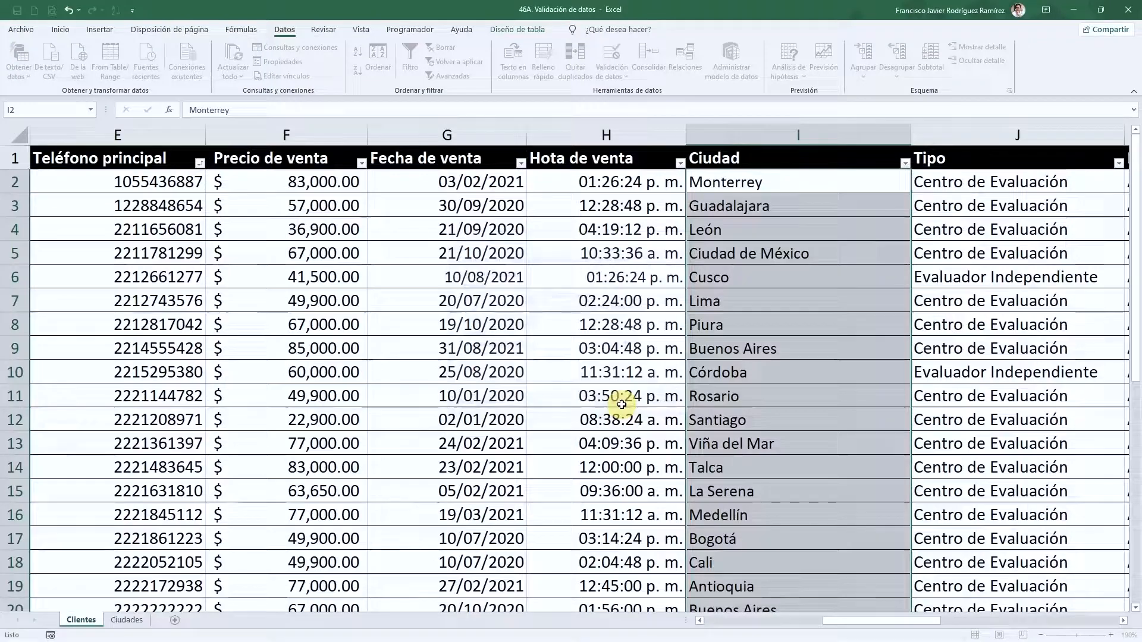
pyautogui.click(833, 247)
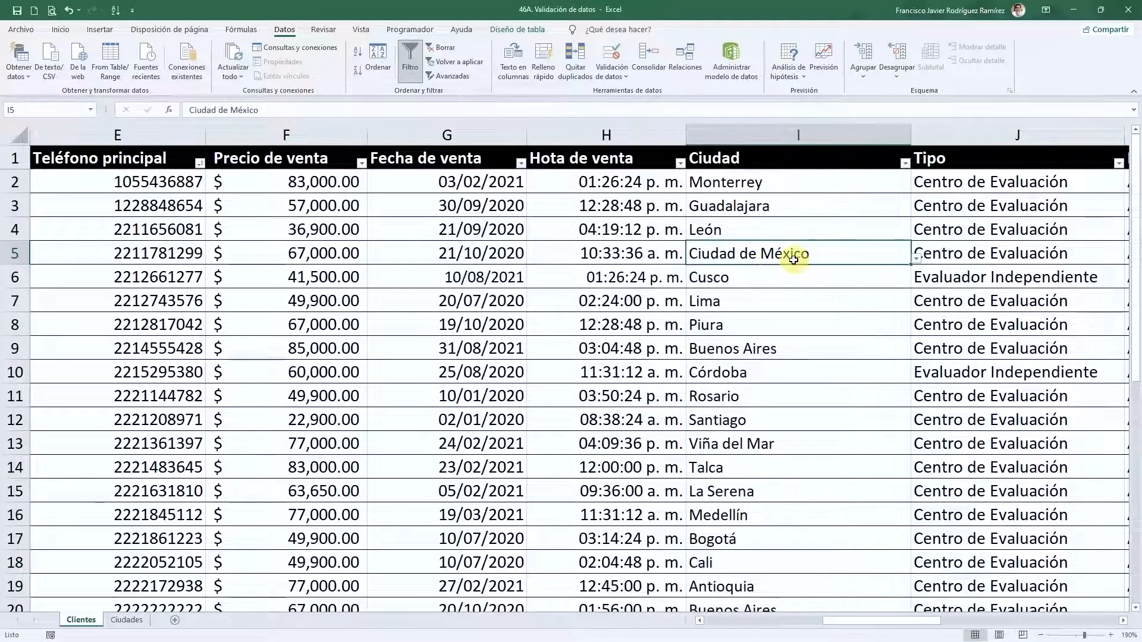
pyautogui.scroll(-6, 806, 344)
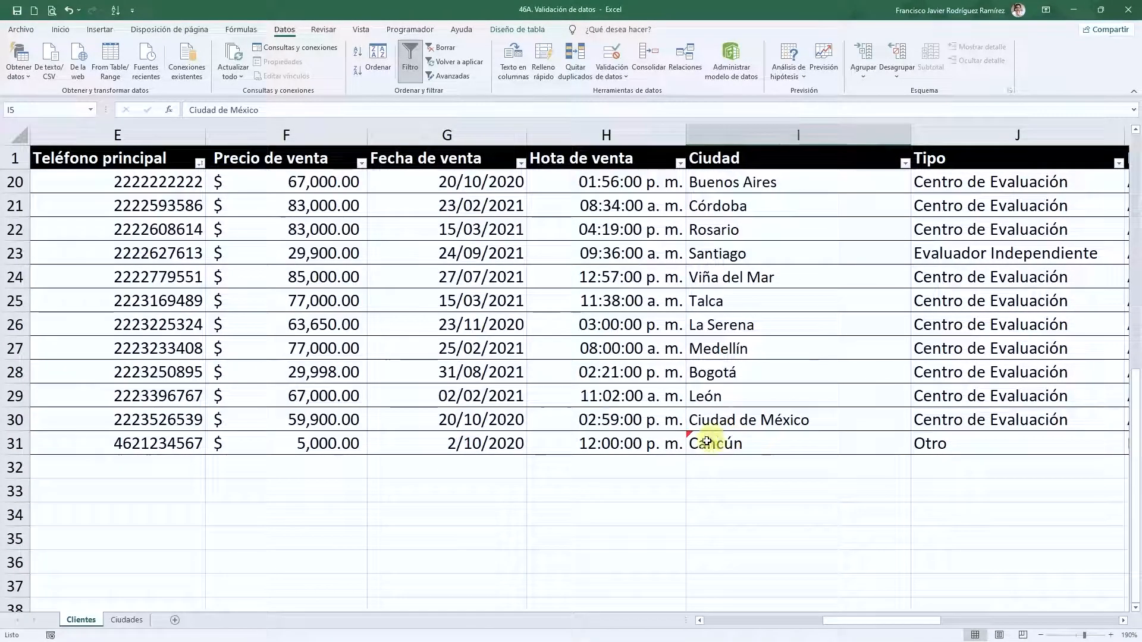
pyautogui.click(128, 621)
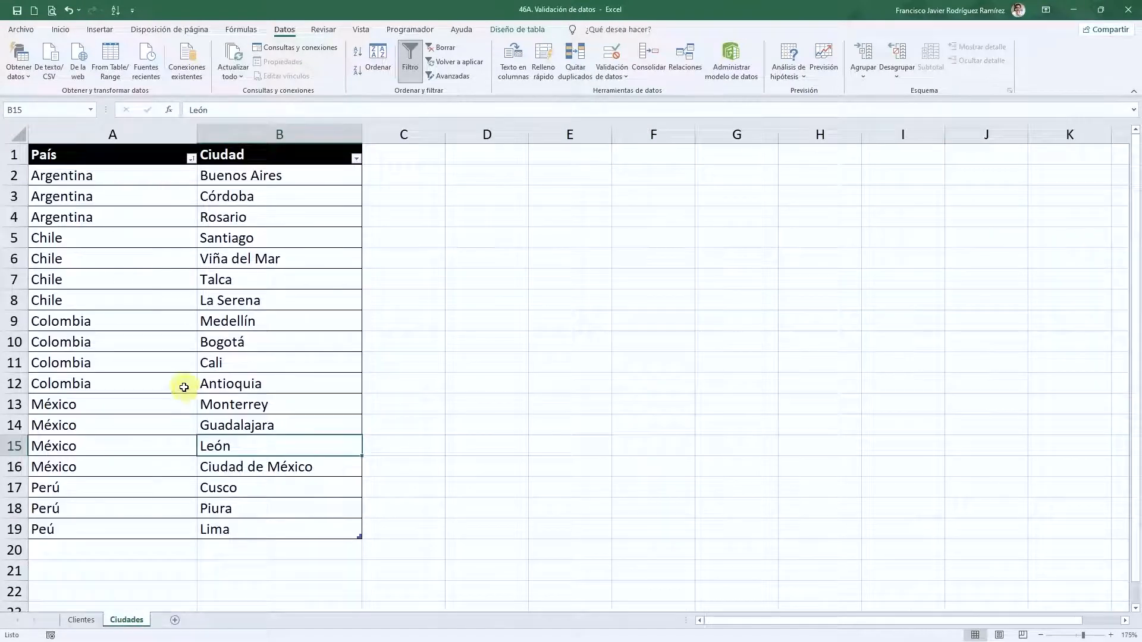
pyautogui.moveTo(253, 196); pyautogui.dragTo(240, 523)
pyautogui.moveTo(230, 172); pyautogui.dragTo(231, 526)
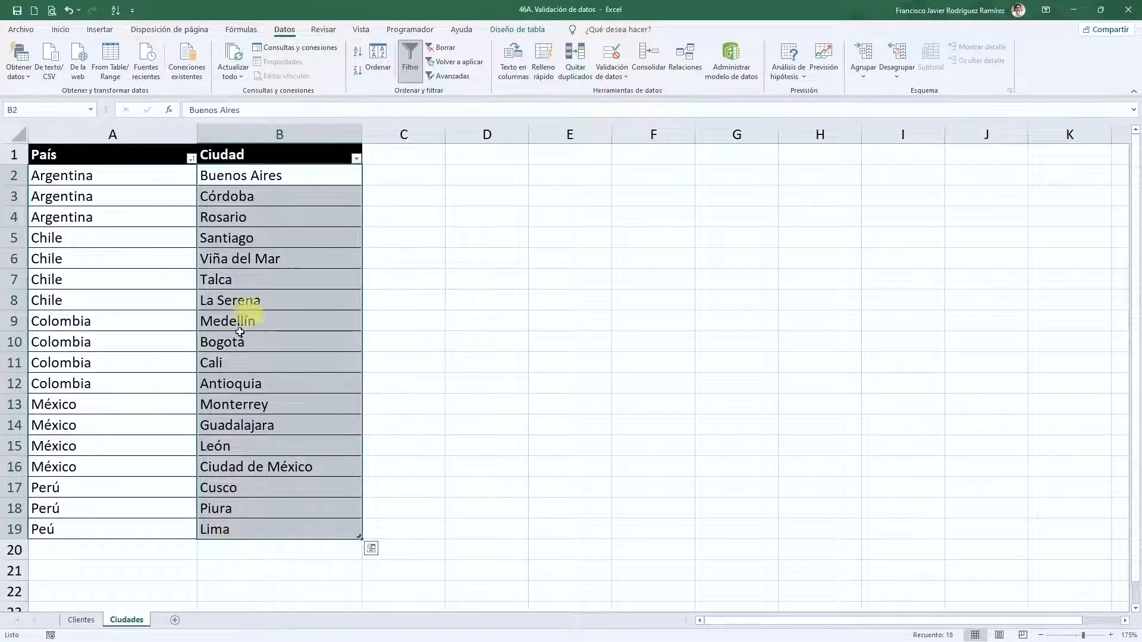
pyautogui.click(82, 621)
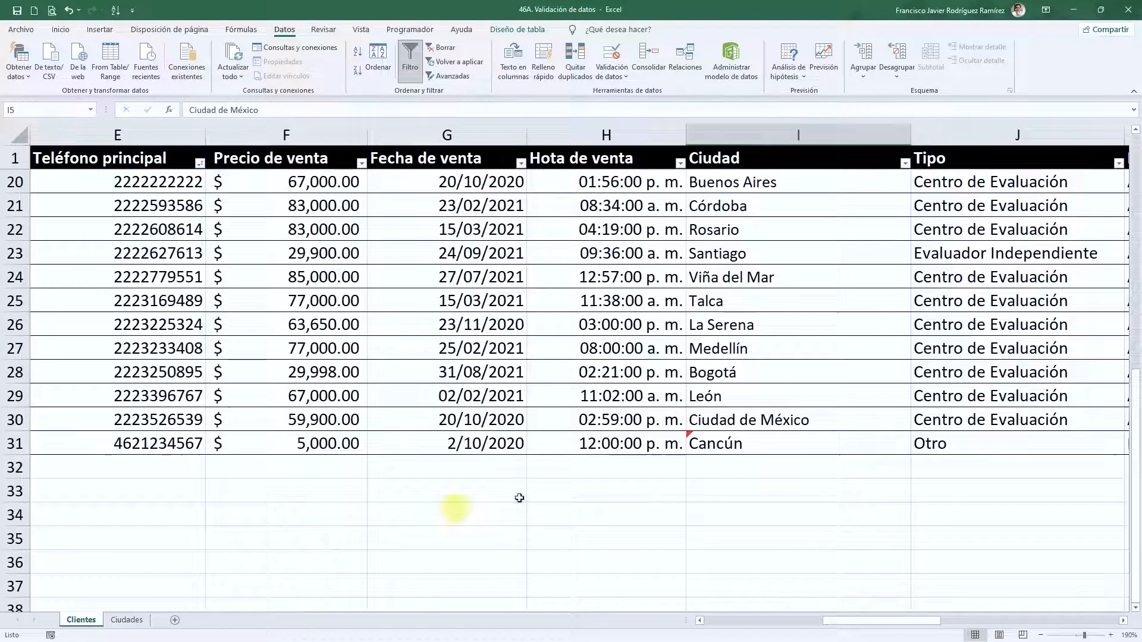
pyautogui.click(787, 453)
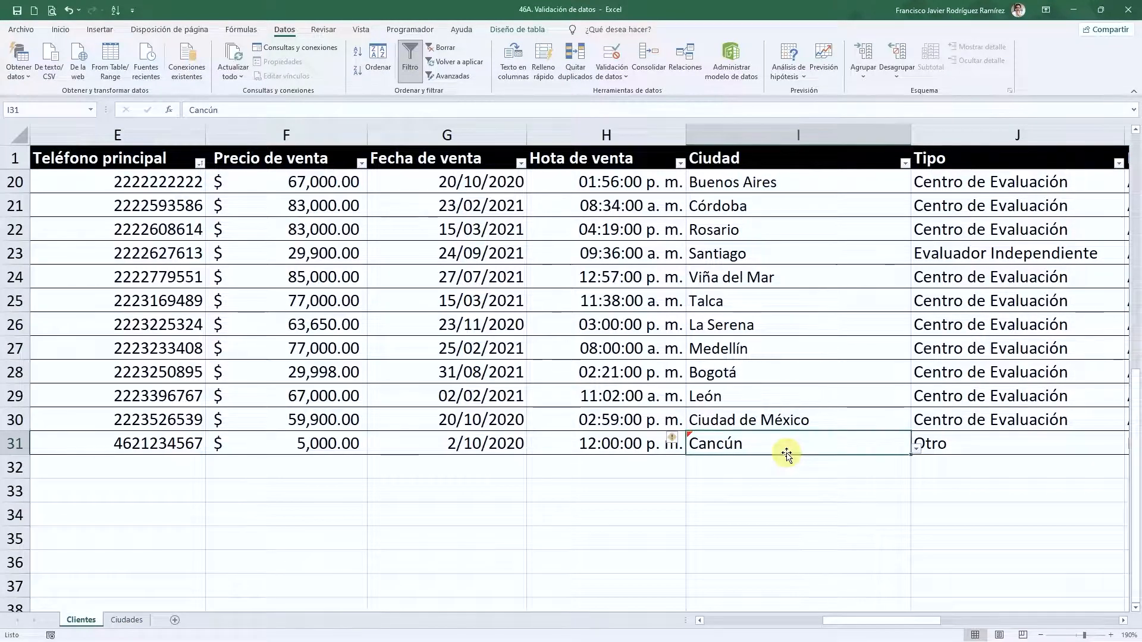
pyautogui.write('Maz')
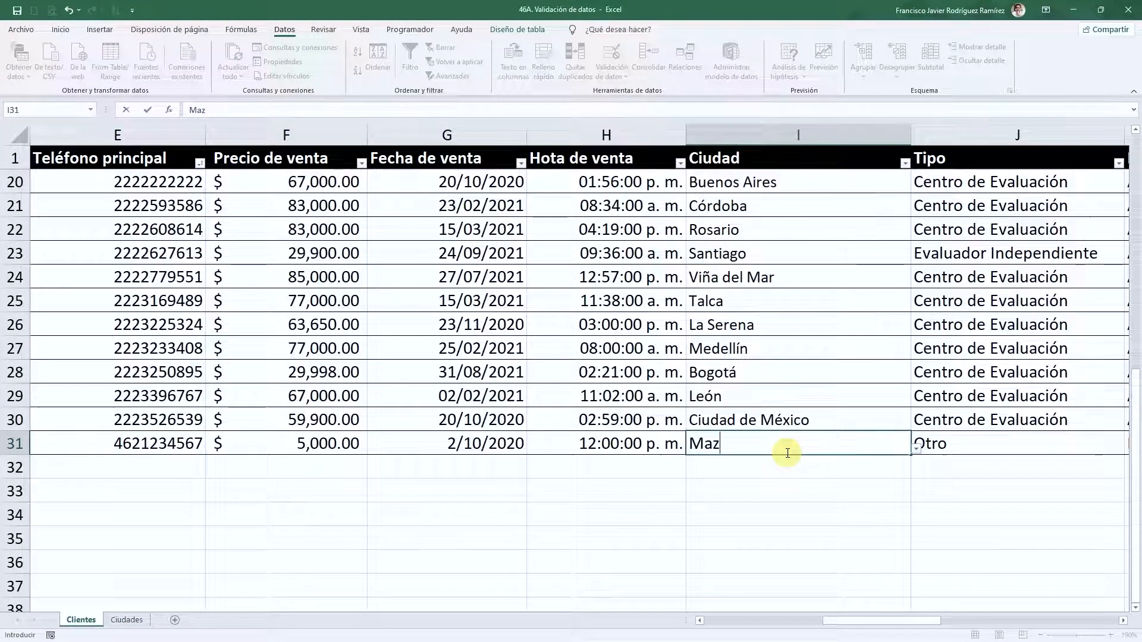
pyautogui.write('atá')
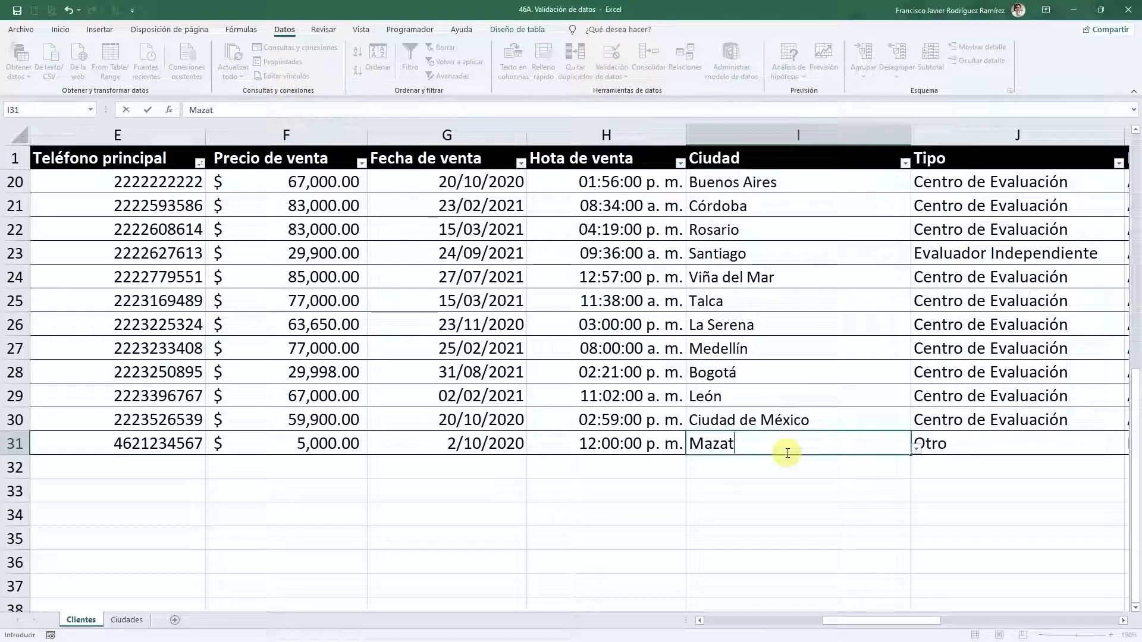
pyautogui.press('Return')
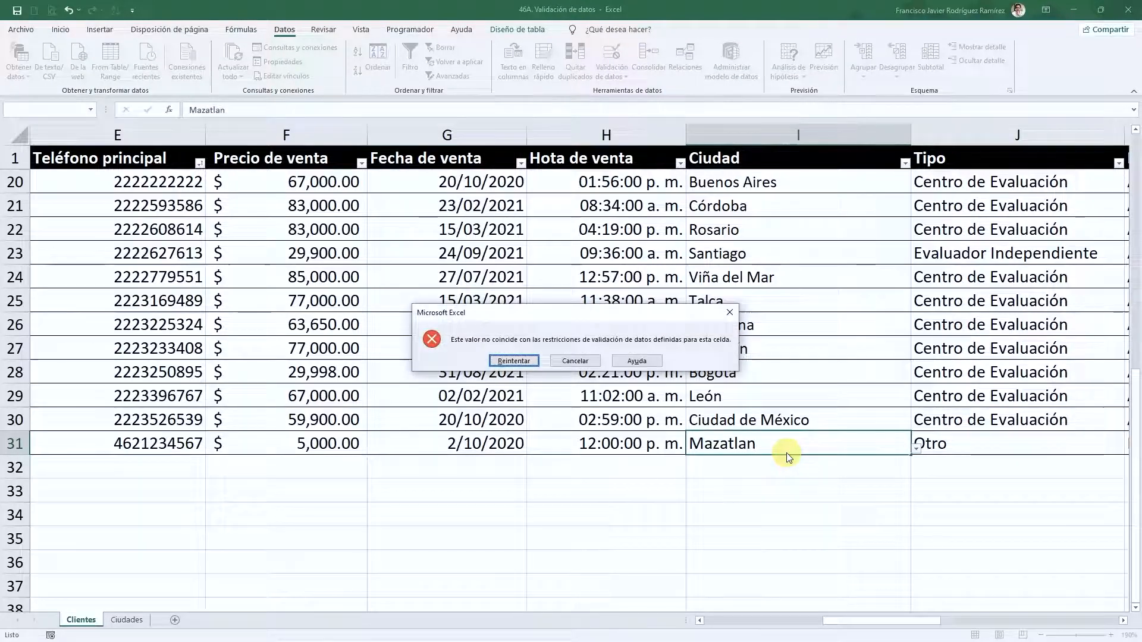
pyautogui.press('Escape')
pyautogui.press('Up')
pyautogui.press('Down')
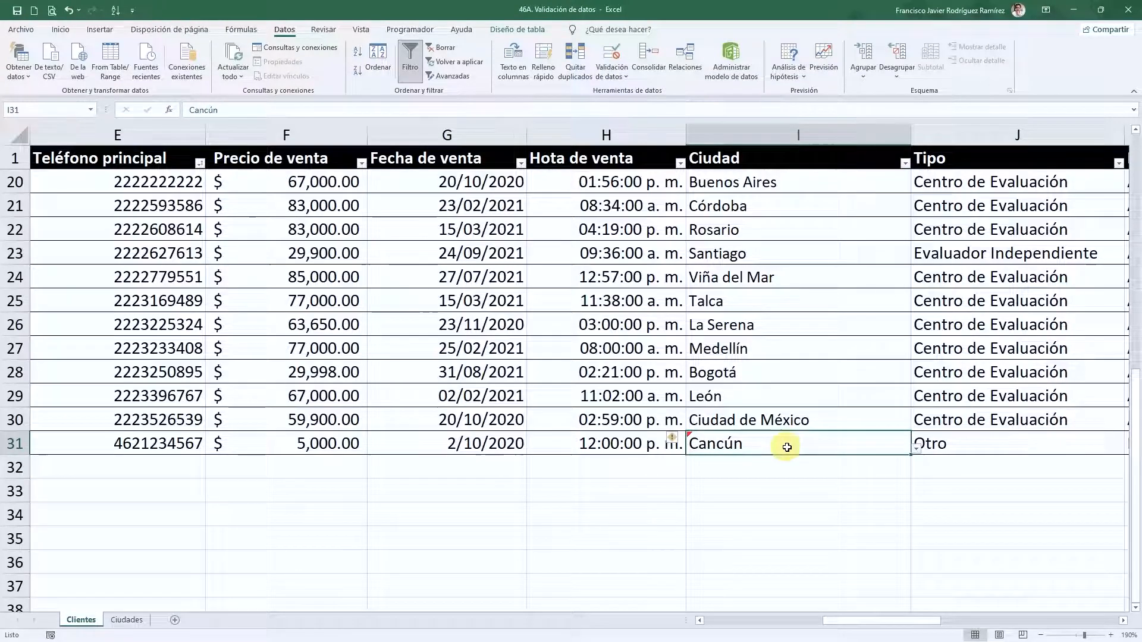
# - Set row 31's city to Viña del Mar from its dropdown
pyautogui.click(915, 450)
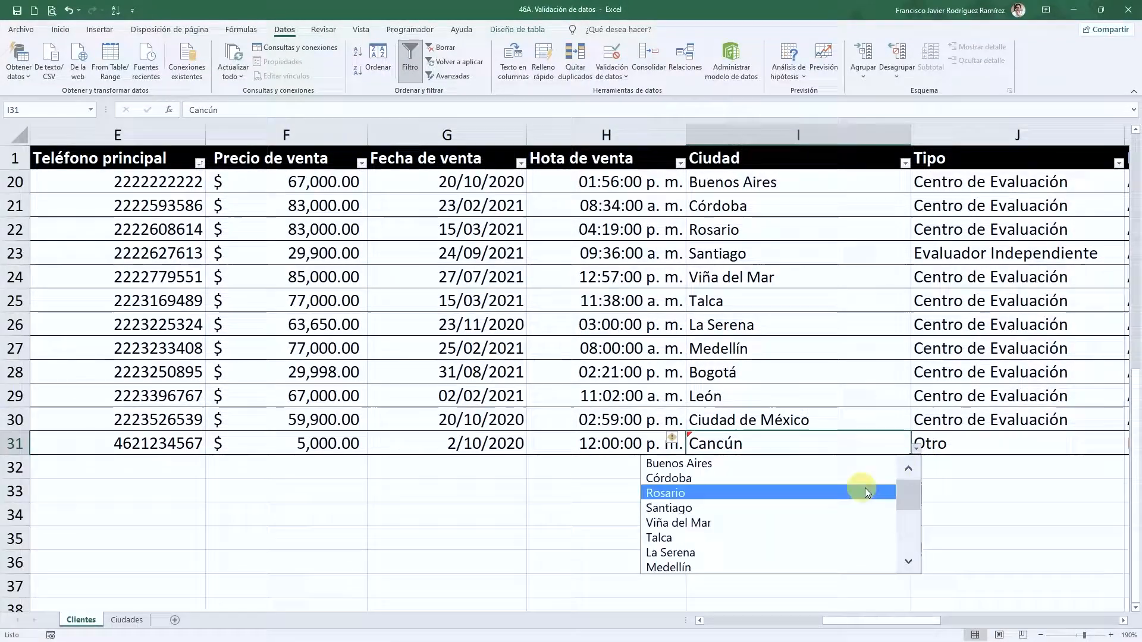
pyautogui.moveTo(904, 494)
pyautogui.mouseDown()
pyautogui.moveTo(908, 554)
pyautogui.moveTo(901, 497)
pyautogui.mouseUp()
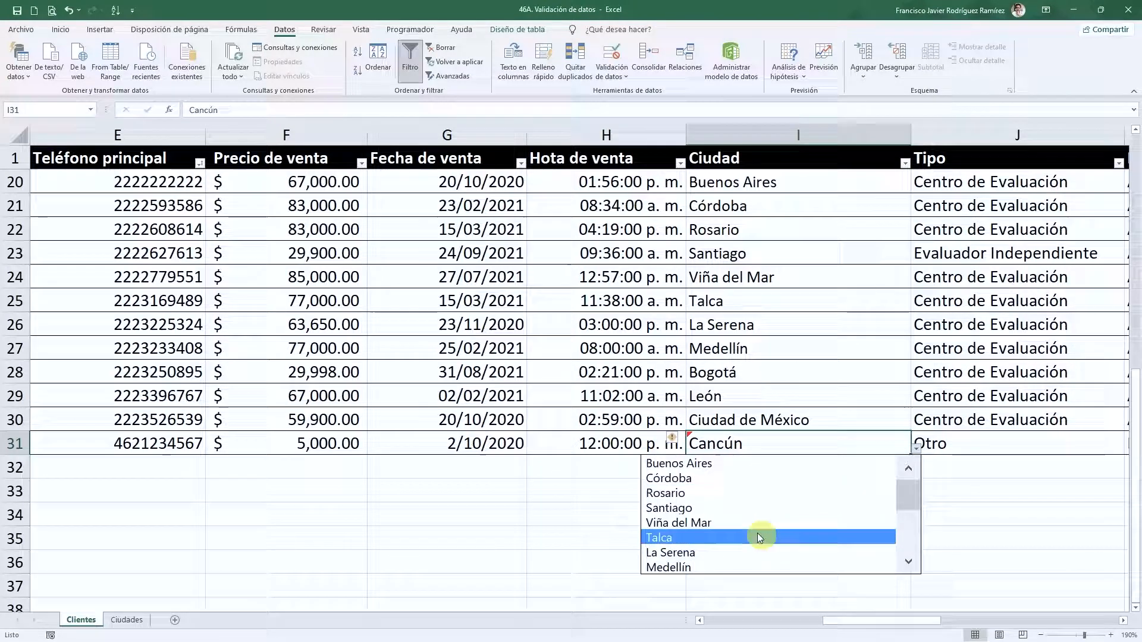
pyautogui.click(731, 524)
pyautogui.click(671, 555)
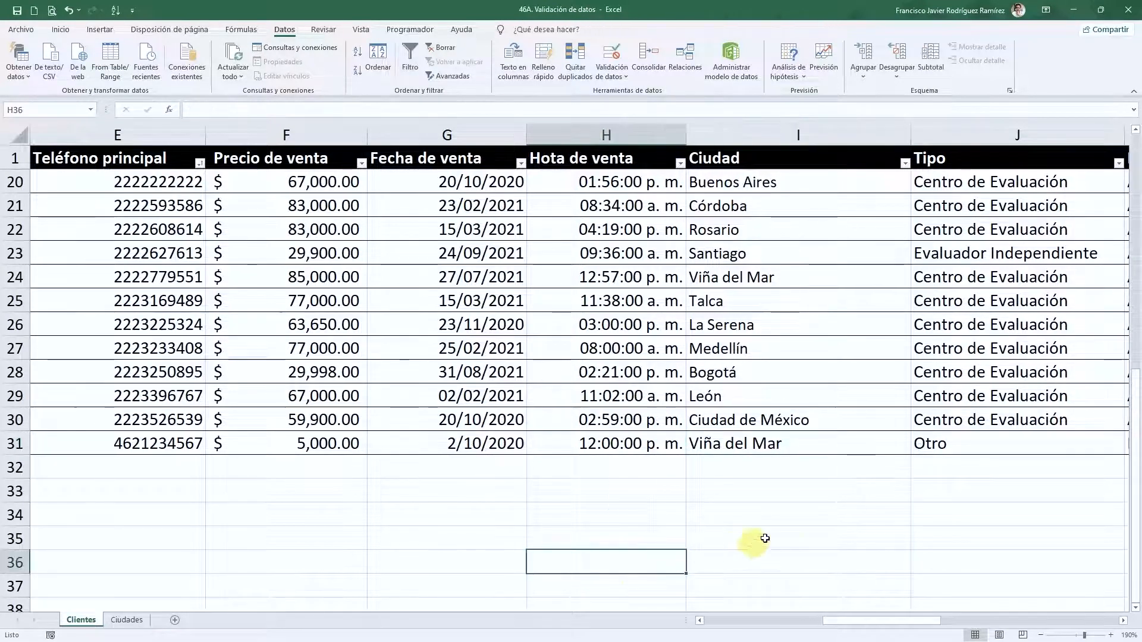
pyautogui.scroll(1, 744, 473)
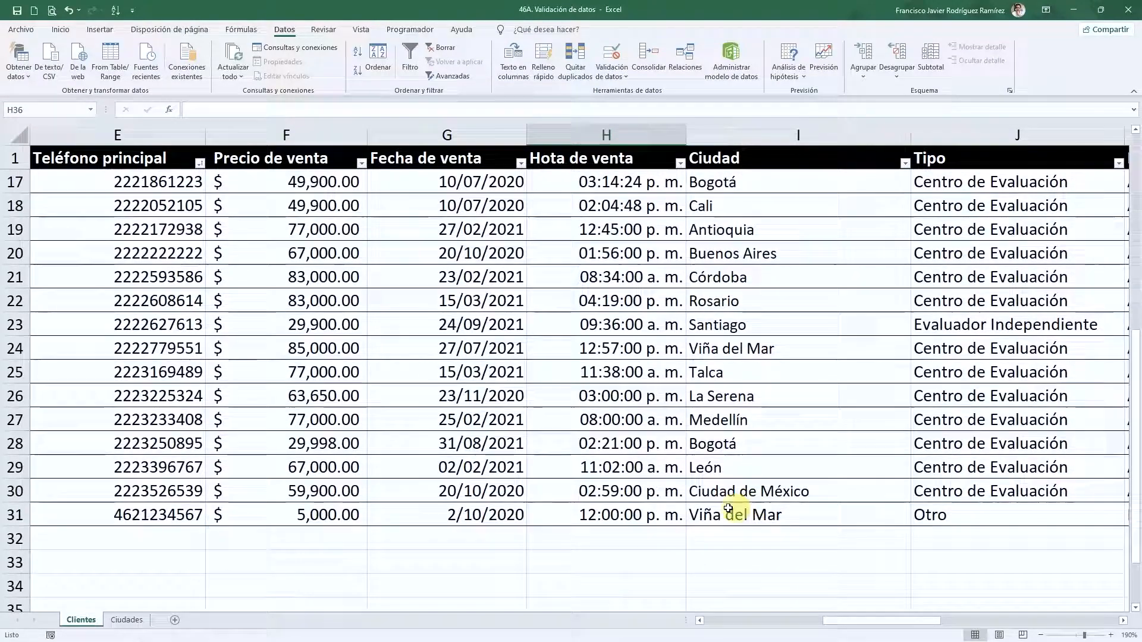
pyautogui.scroll(5, 733, 496)
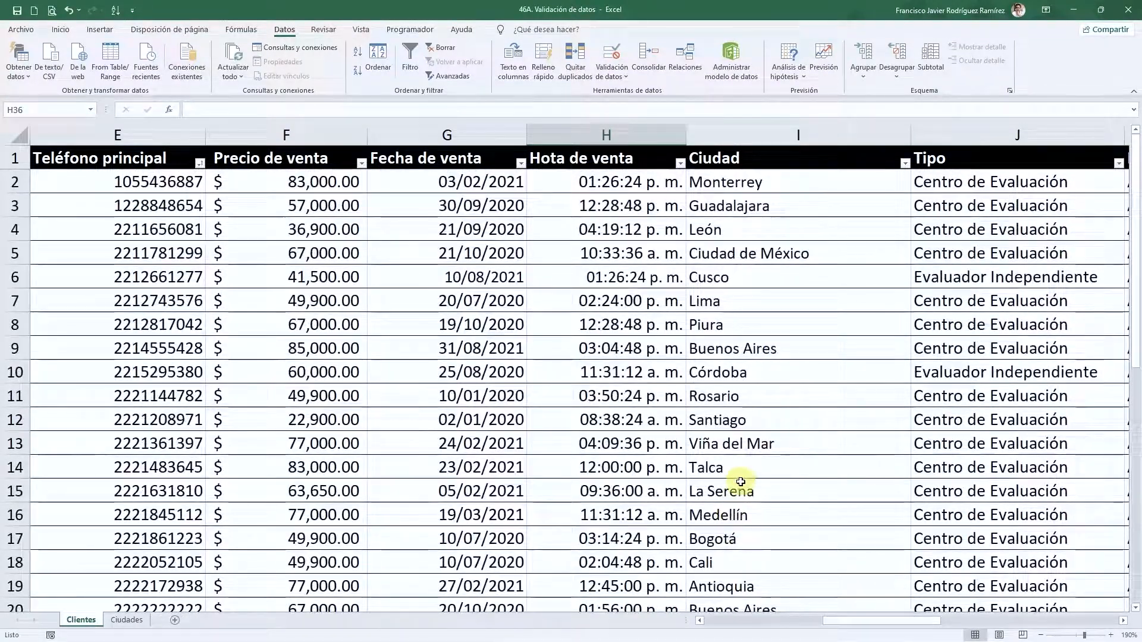
# - Change I5 from Ciudad de México to Cali using the city dropdown
pyautogui.click(771, 302)
pyautogui.click(790, 353)
pyautogui.click(811, 421)
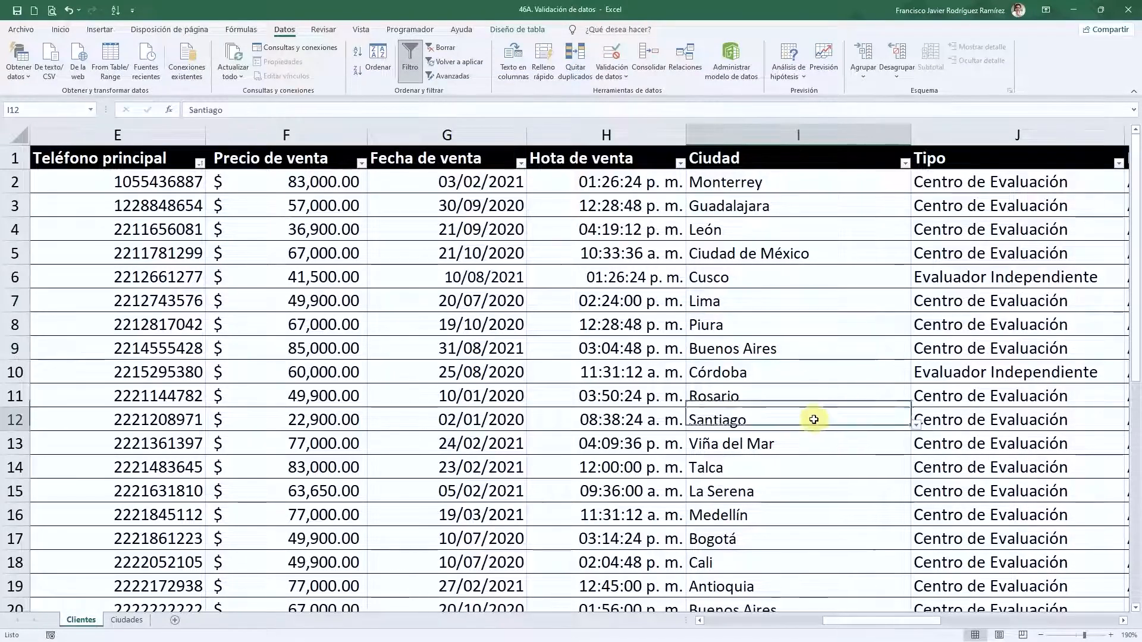
pyautogui.click(828, 486)
pyautogui.click(787, 252)
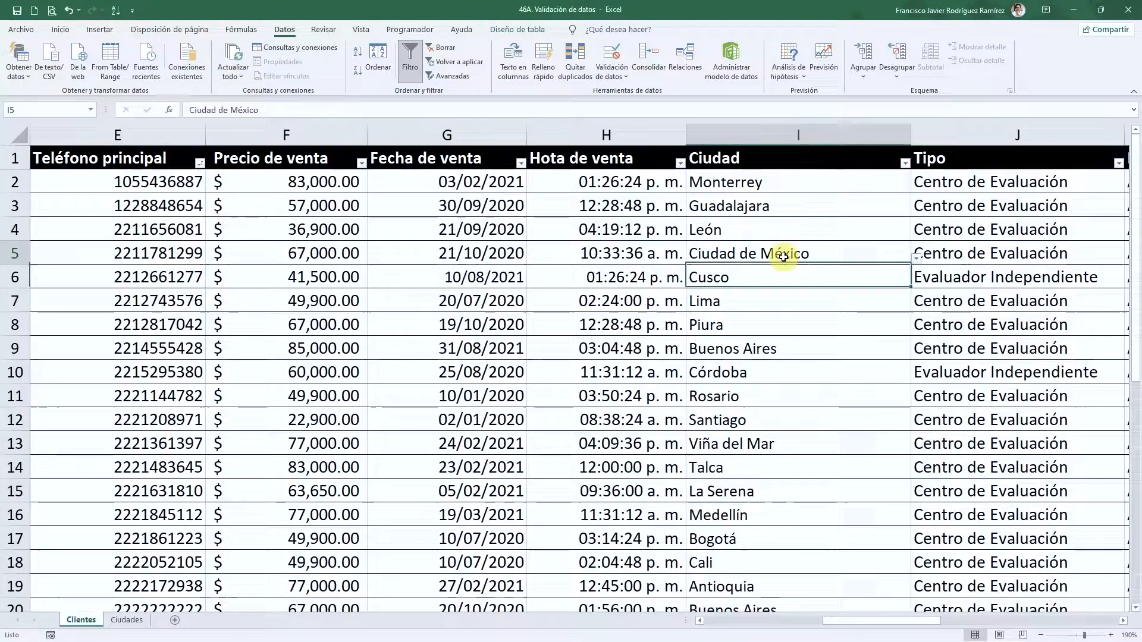
pyautogui.click(919, 264)
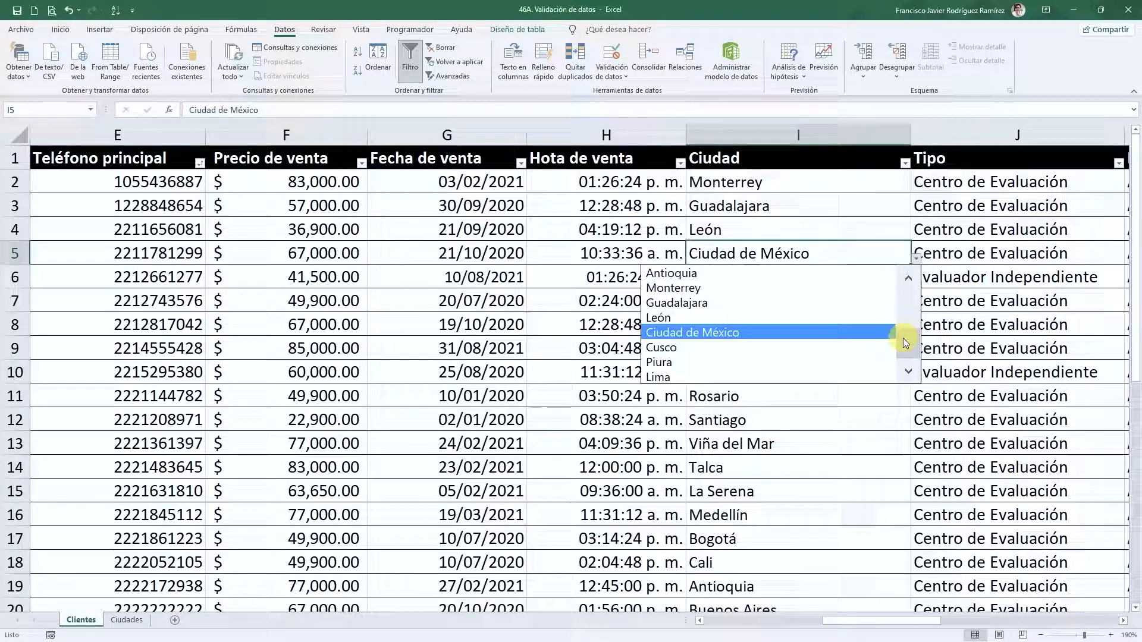
pyautogui.moveTo(914, 347); pyautogui.dragTo(912, 331)
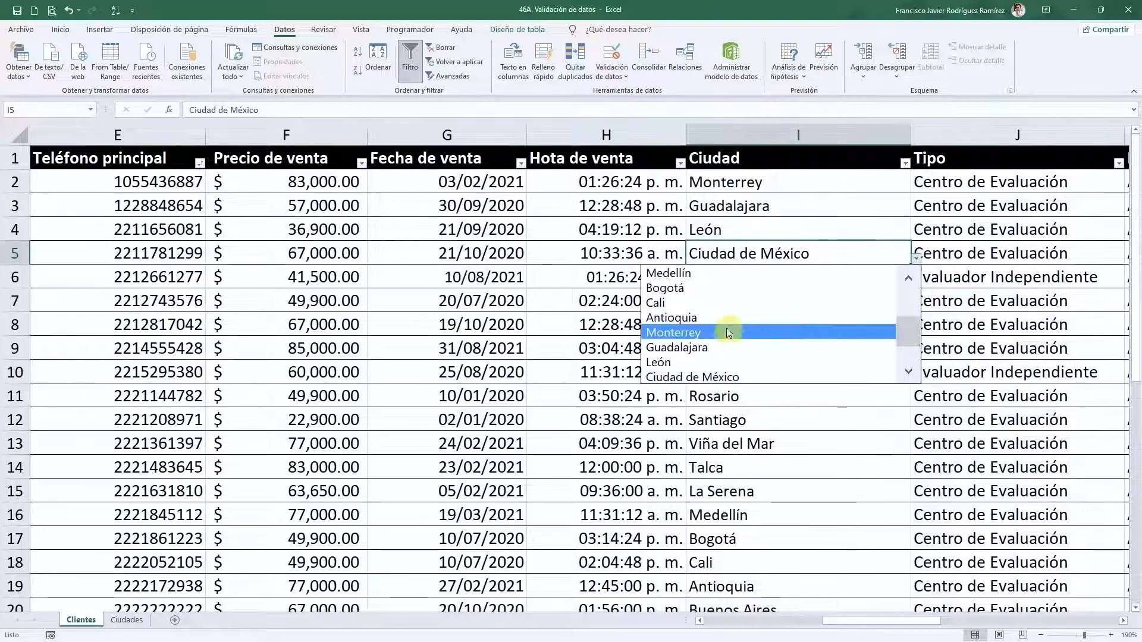
pyautogui.click(695, 308)
# - Change I10 from Córdoba to Santiago using the city dropdown
pyautogui.click(756, 301)
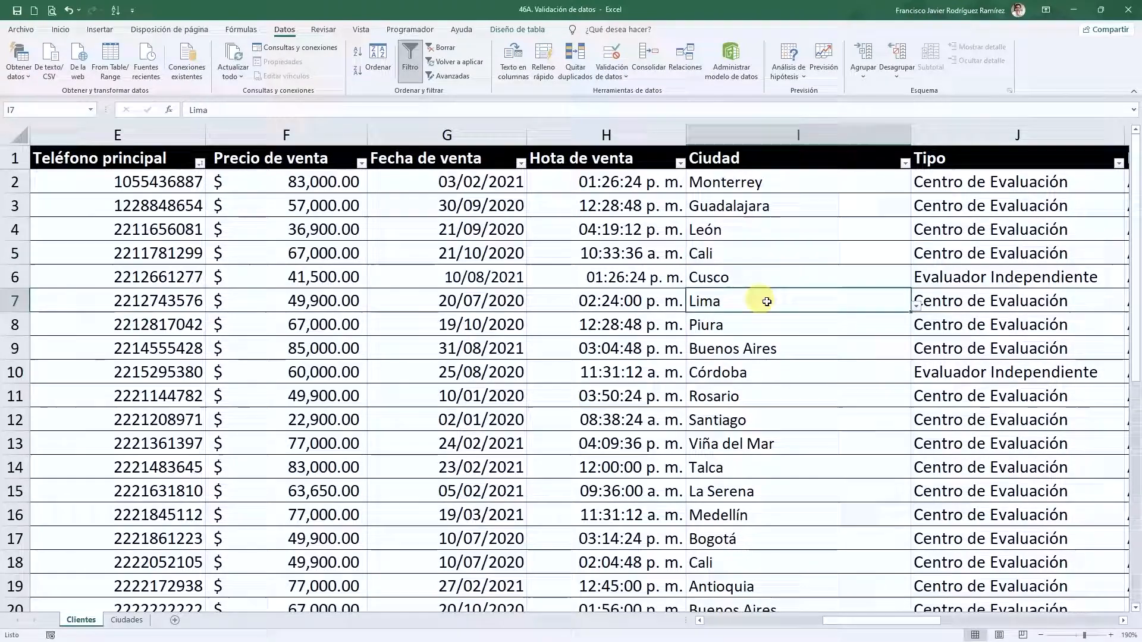
pyautogui.click(866, 369)
pyautogui.click(916, 378)
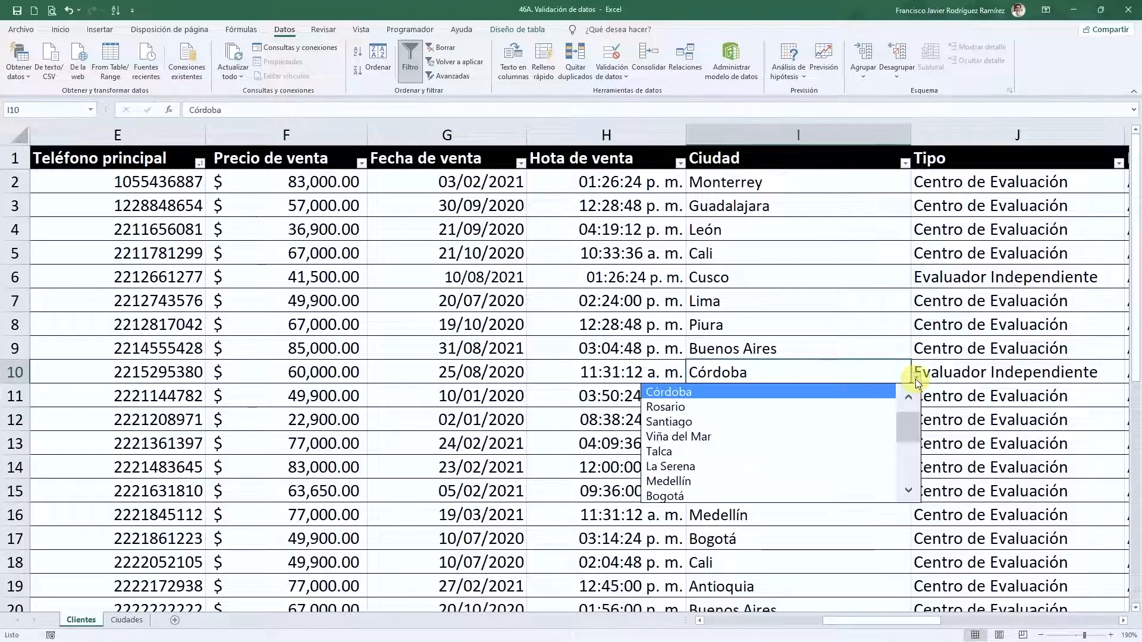
pyautogui.moveTo(918, 426)
pyautogui.mouseDown()
pyautogui.moveTo(912, 487)
pyautogui.moveTo(910, 405)
pyautogui.mouseUp()
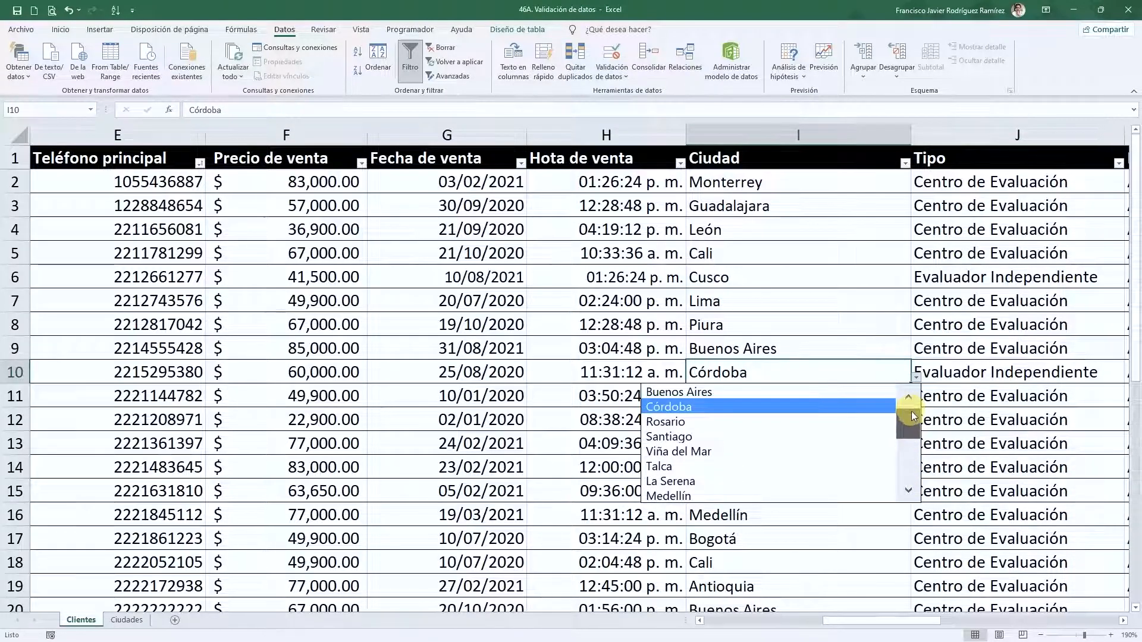
pyautogui.click(681, 438)
pyautogui.click(795, 463)
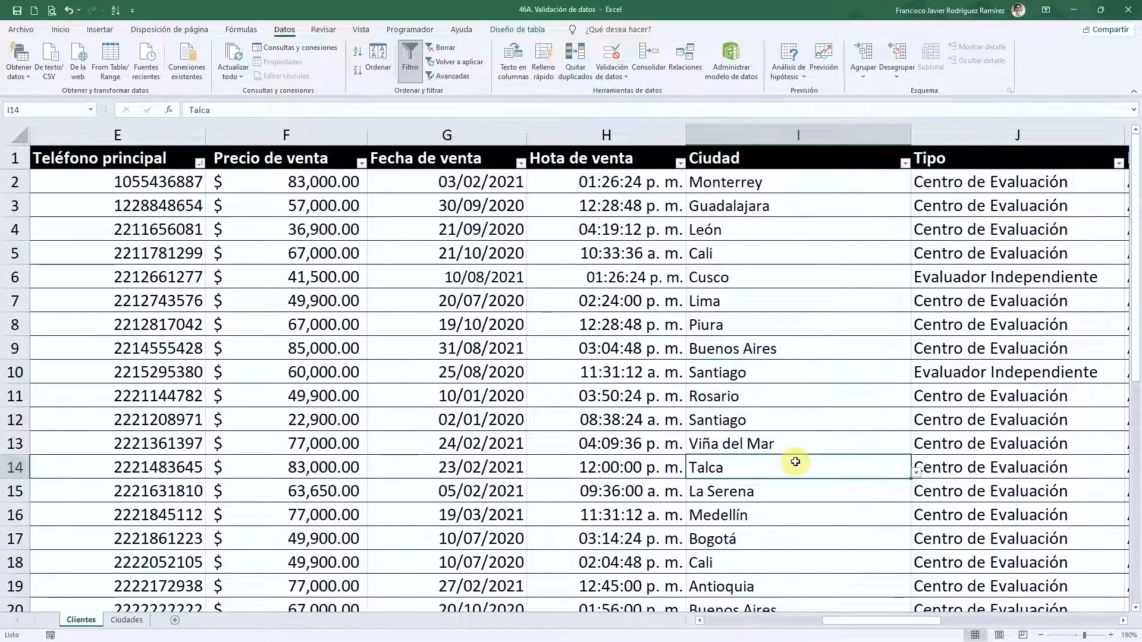
pyautogui.scroll(-1, 801, 480)
pyautogui.scroll(-7, 800, 480)
pyautogui.scroll(8, 802, 483)
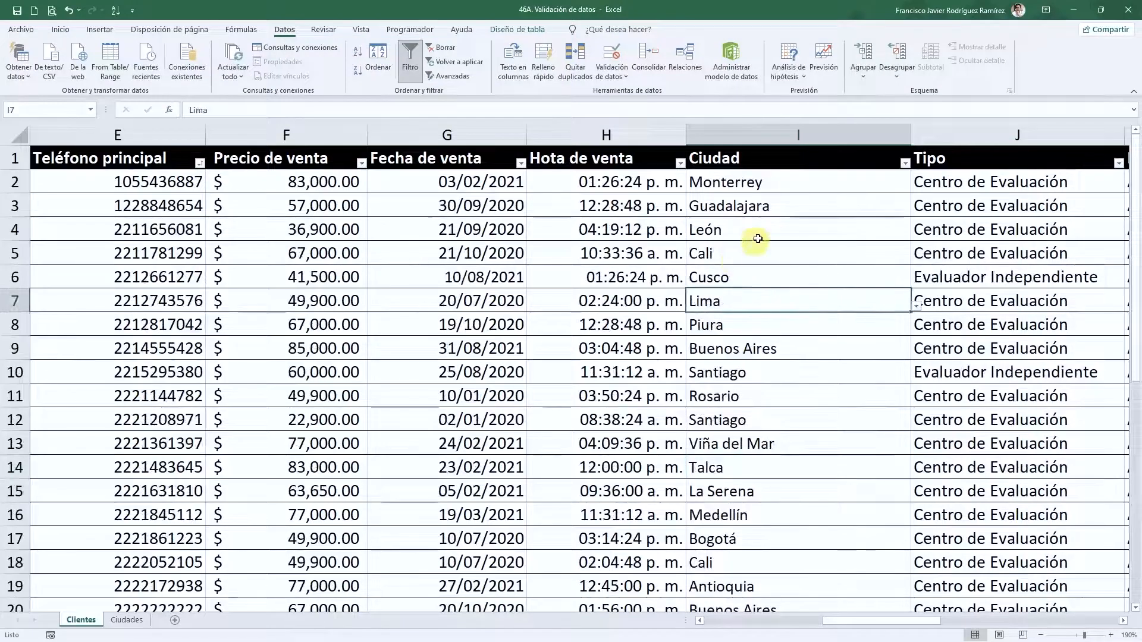
# - Move through the Clientes columns and switch over to the Ciudades sheet
pyautogui.click(772, 183)
pyautogui.press('Right')
pyautogui.press('Right')
pyautogui.press('Down')
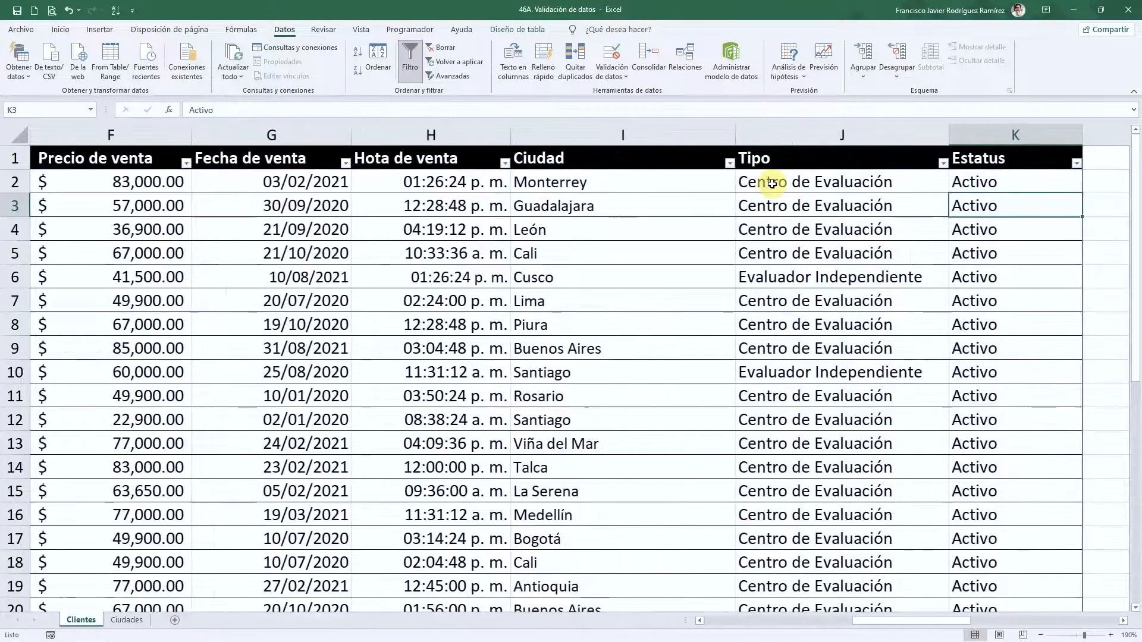
pyautogui.click(121, 621)
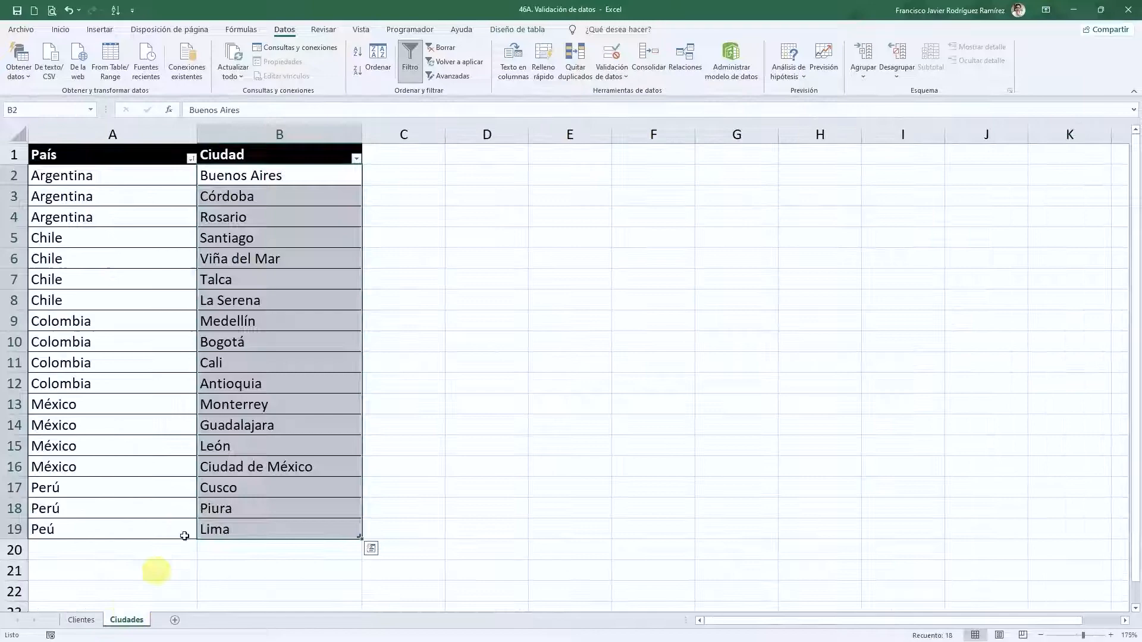
pyautogui.click(80, 621)
pyautogui.click(122, 620)
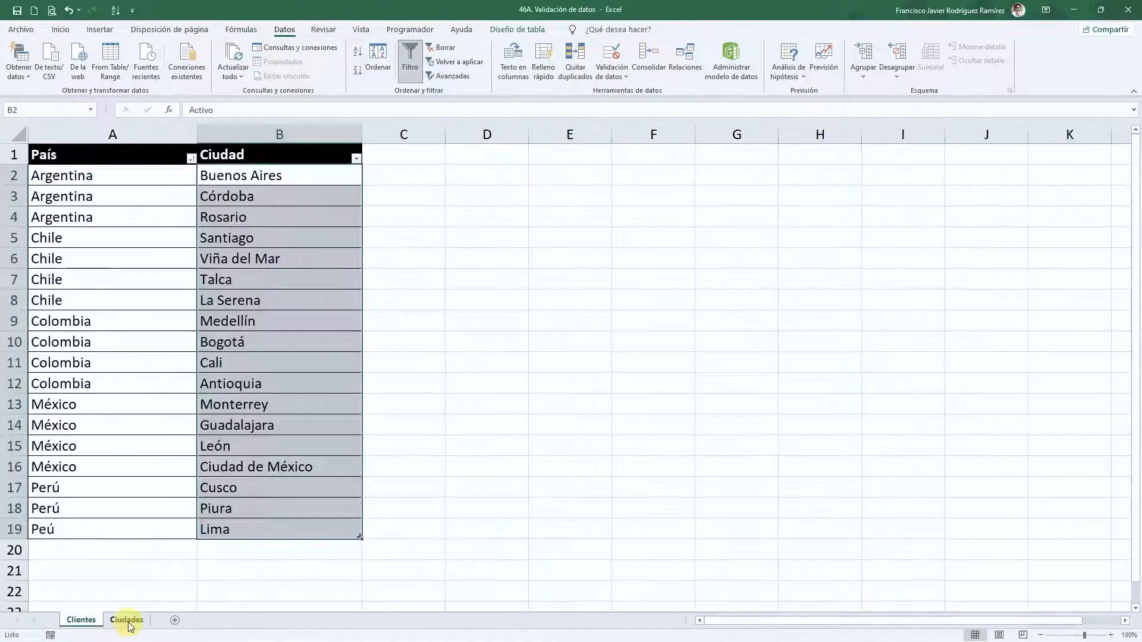
# - Add Cancún in B20 below the city list and return to the Clientes sheet
pyautogui.click(220, 548)
pyautogui.scroll(-2, 476, 465)
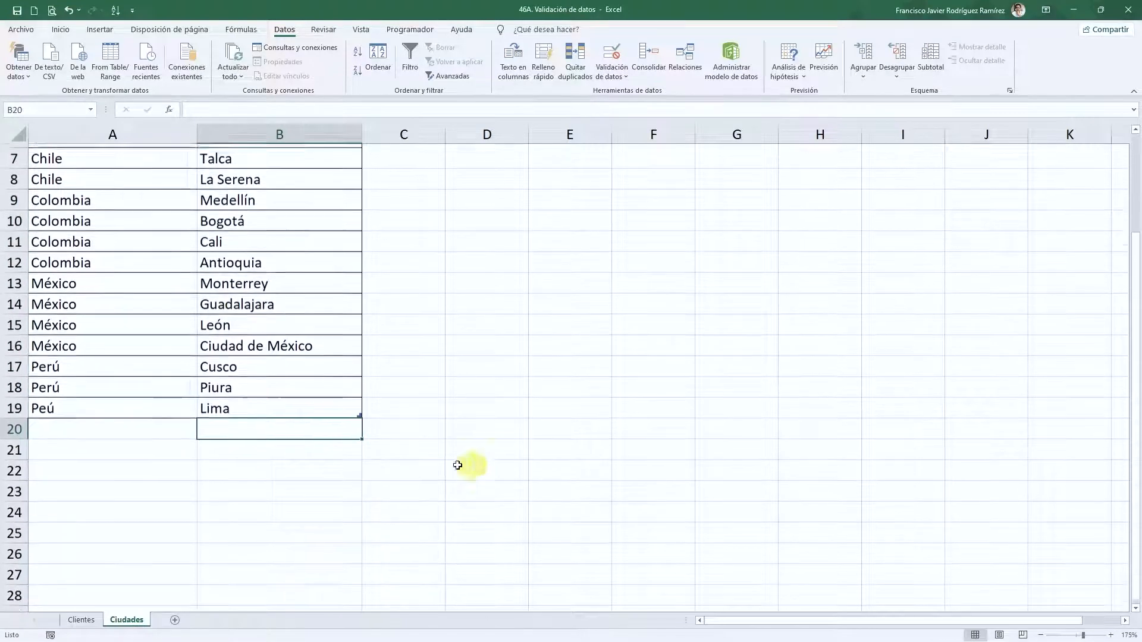
pyautogui.click(44, 421)
pyautogui.click(238, 424)
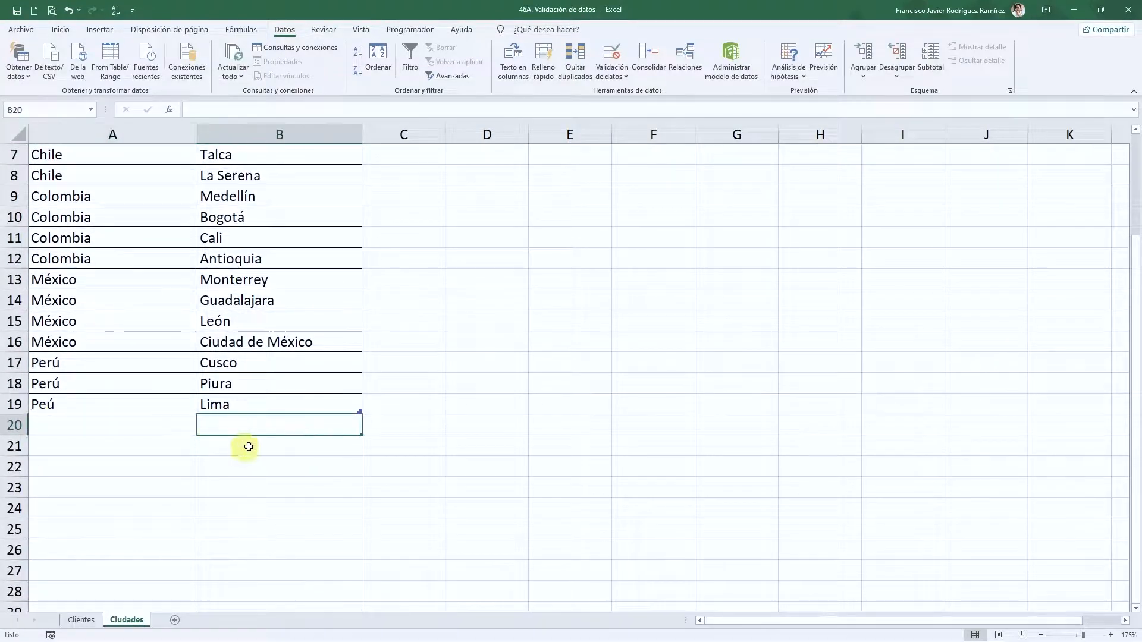
pyautogui.write('Cancún')
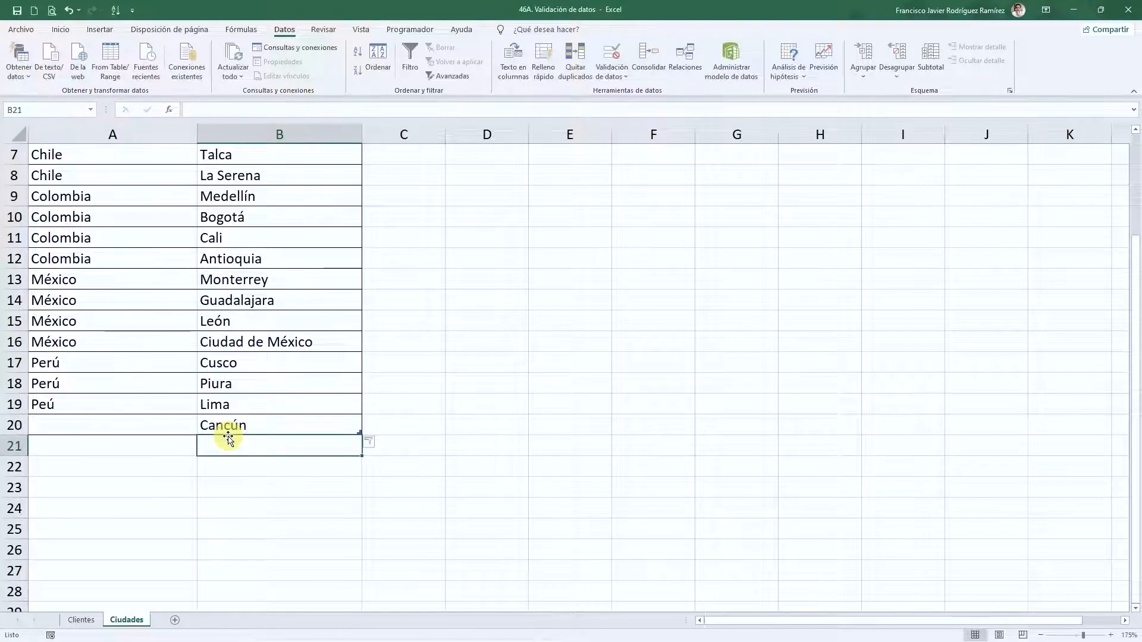
pyautogui.click(477, 383)
pyautogui.click(77, 620)
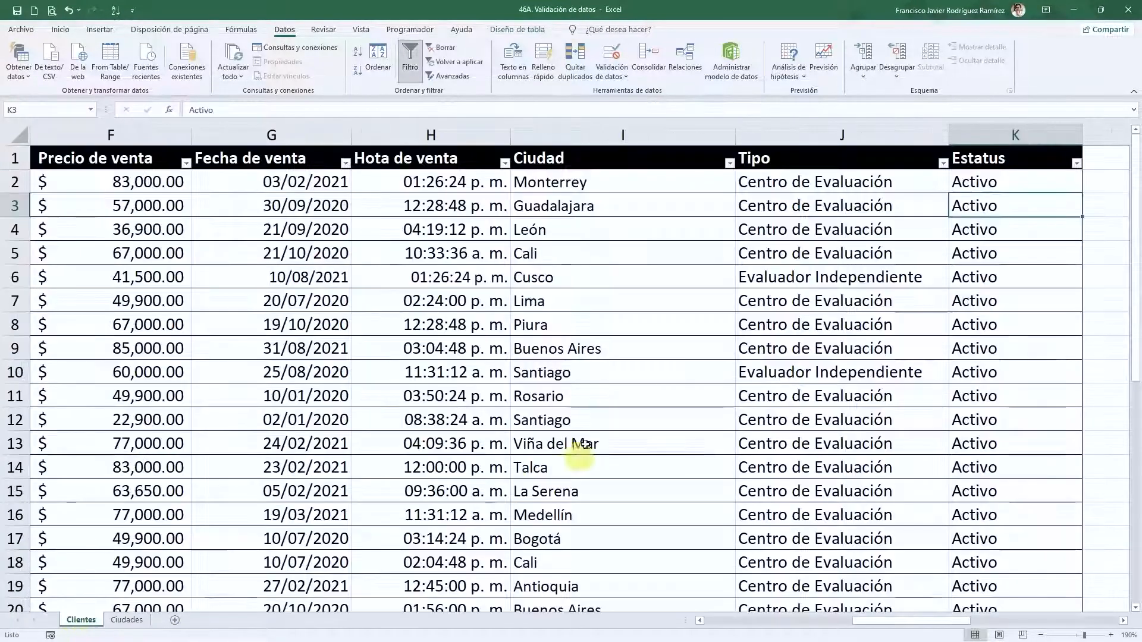
# - Inspect row 31's city dropdown choices, leaving Viña del Mar unchanged
pyautogui.click(627, 344)
pyautogui.scroll(-5, 654, 399)
pyautogui.scroll(-5, 654, 400)
pyautogui.scroll(4, 658, 417)
pyautogui.click(723, 442)
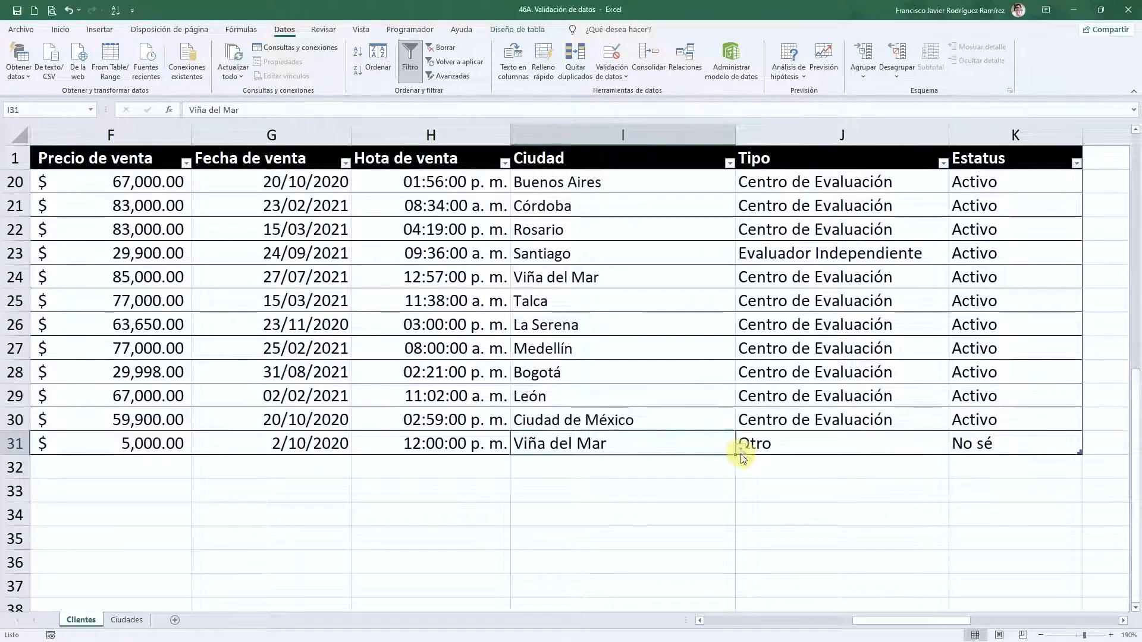
pyautogui.click(741, 449)
pyautogui.moveTo(734, 506); pyautogui.dragTo(732, 471)
pyautogui.click(697, 434)
pyautogui.click(640, 387)
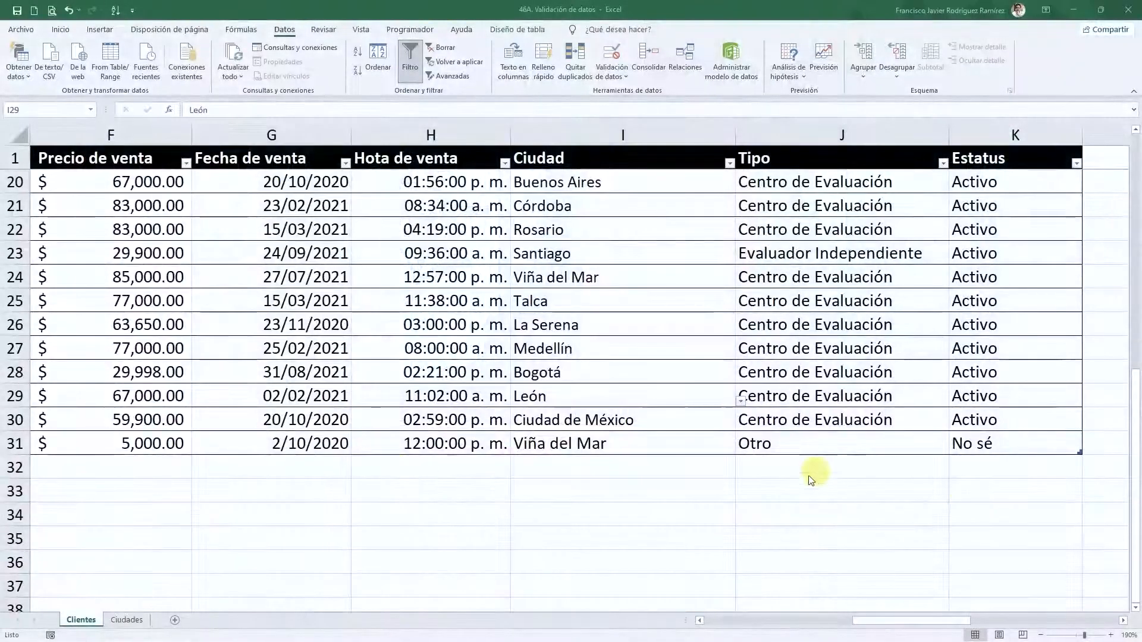
pyautogui.click(665, 446)
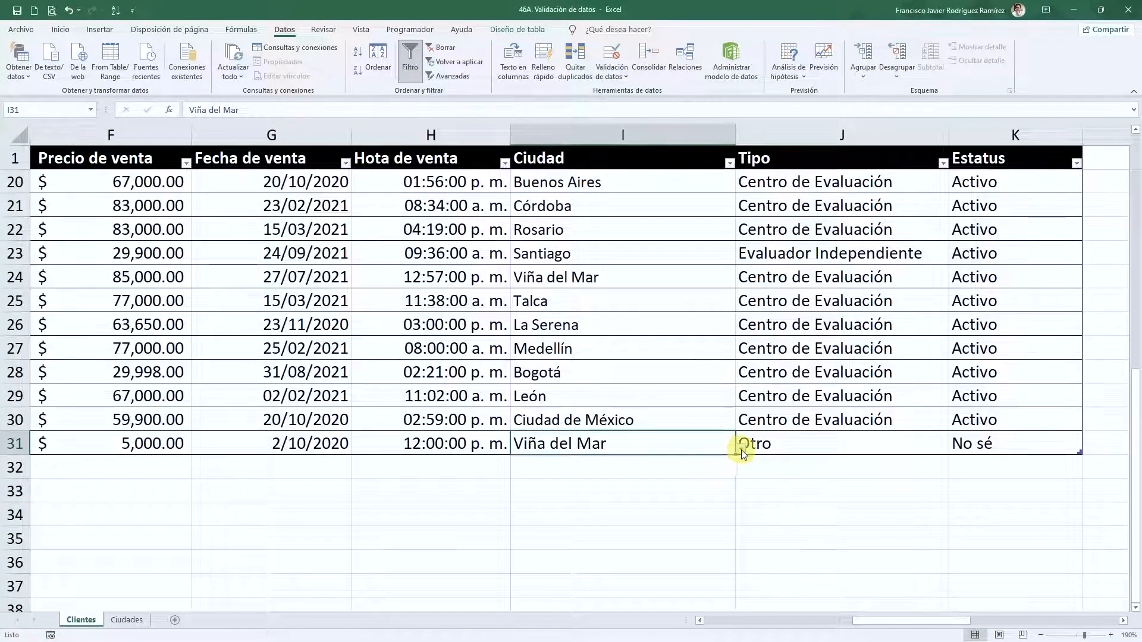
pyautogui.click(742, 450)
pyautogui.moveTo(734, 523); pyautogui.dragTo(730, 495)
pyautogui.click(882, 528)
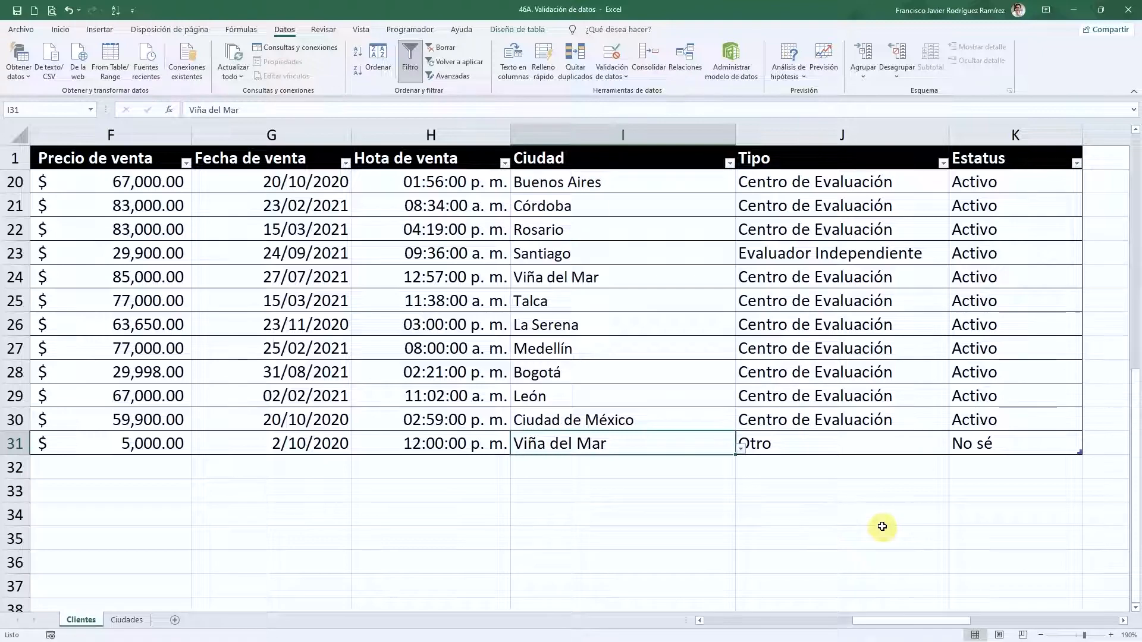
# - Jump to the top of the Tipo column and select all its data cells
pyautogui.click(817, 427)
pyautogui.hotkey('ctrl', 'Up')
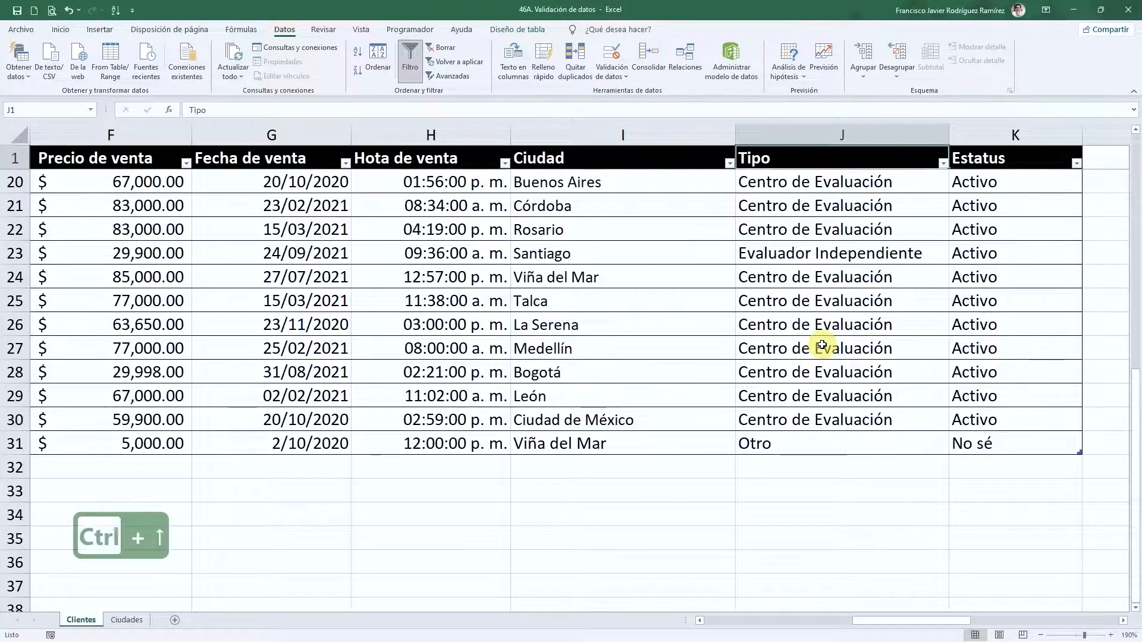
pyautogui.press('Down')
pyautogui.press('Up')
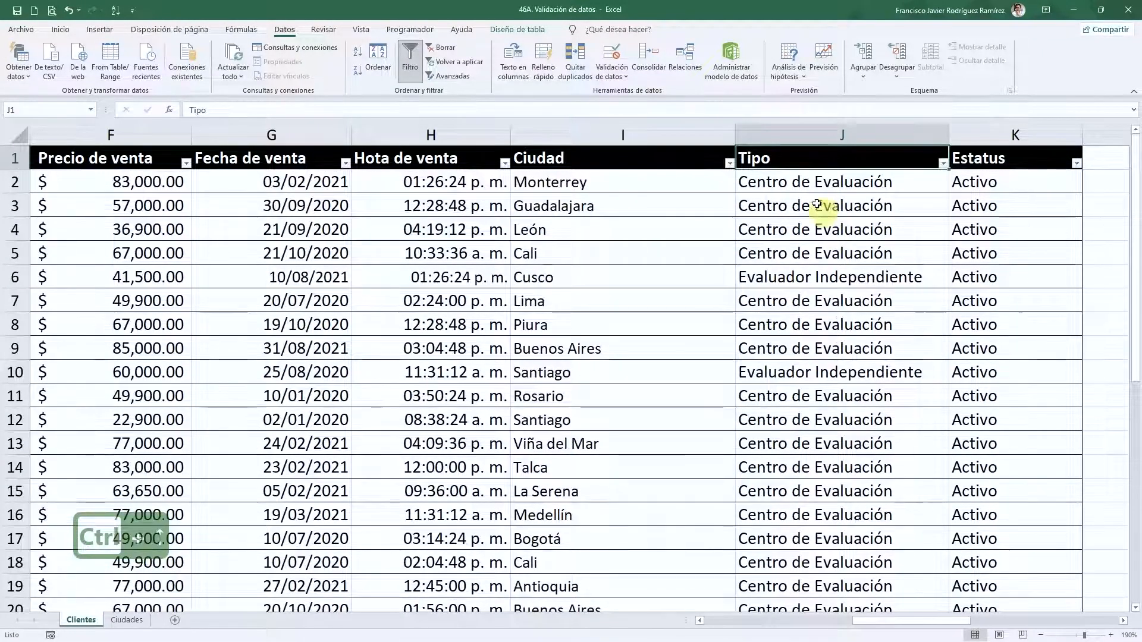
pyautogui.click(816, 183)
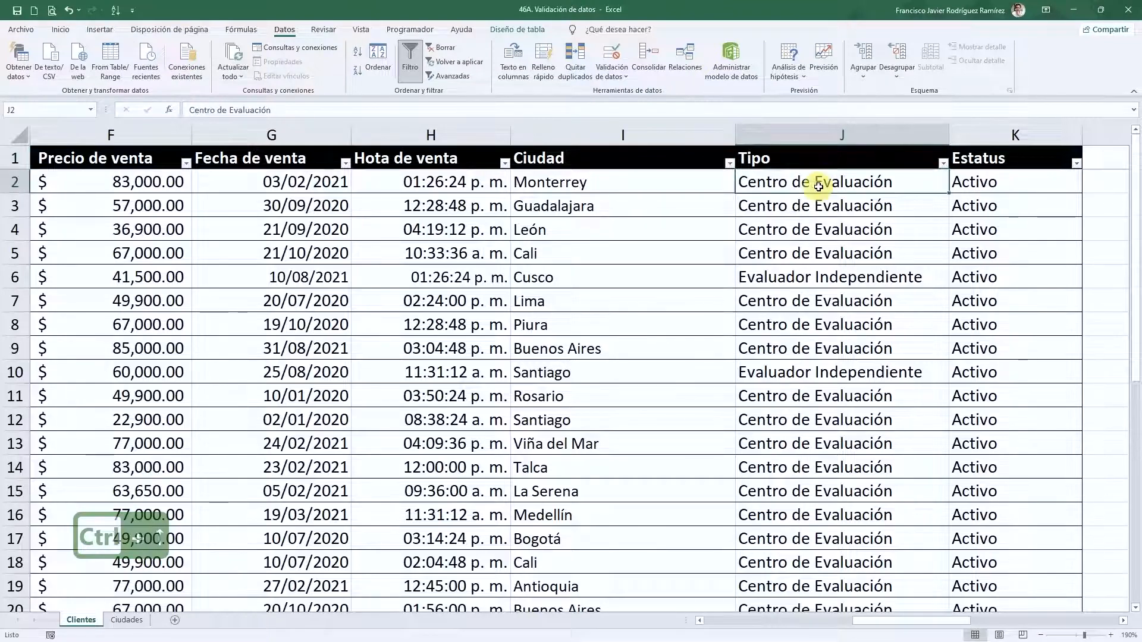
pyautogui.click(810, 277)
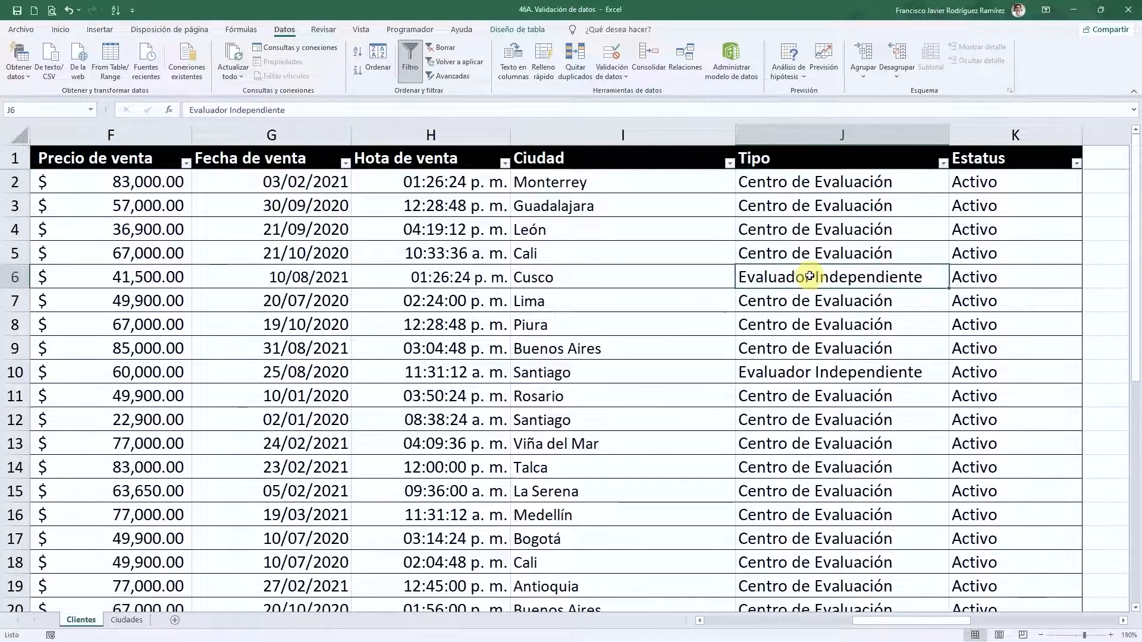
pyautogui.click(838, 154)
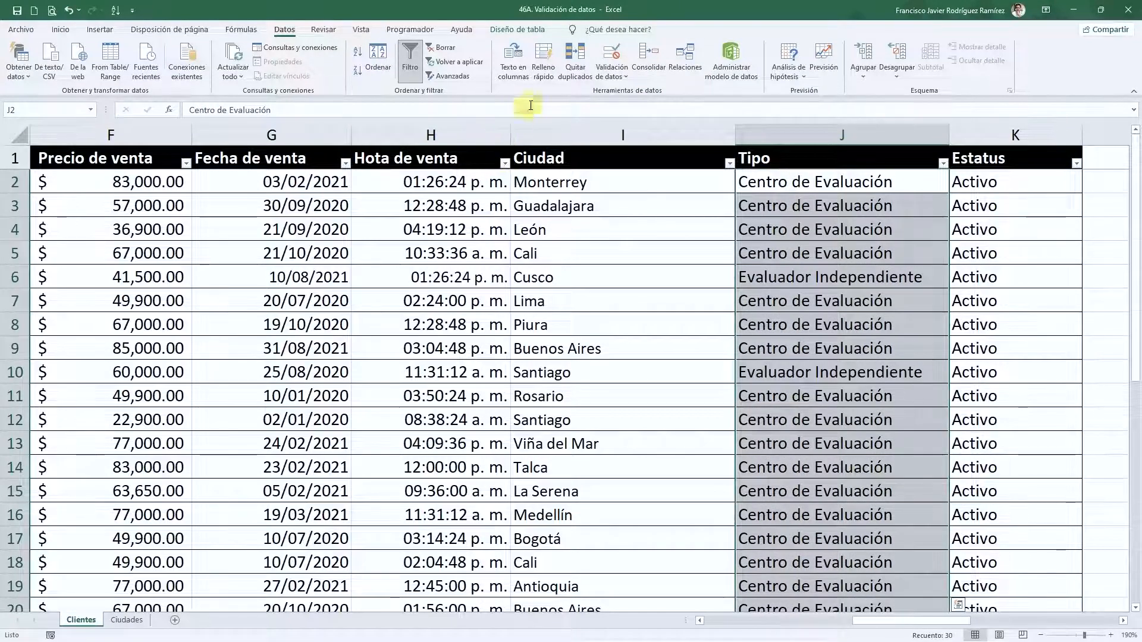
# - Give the Tipo column a List validation with source 'Centro de Evaluación, Evaluador Independiente'
pyautogui.click(604, 75)
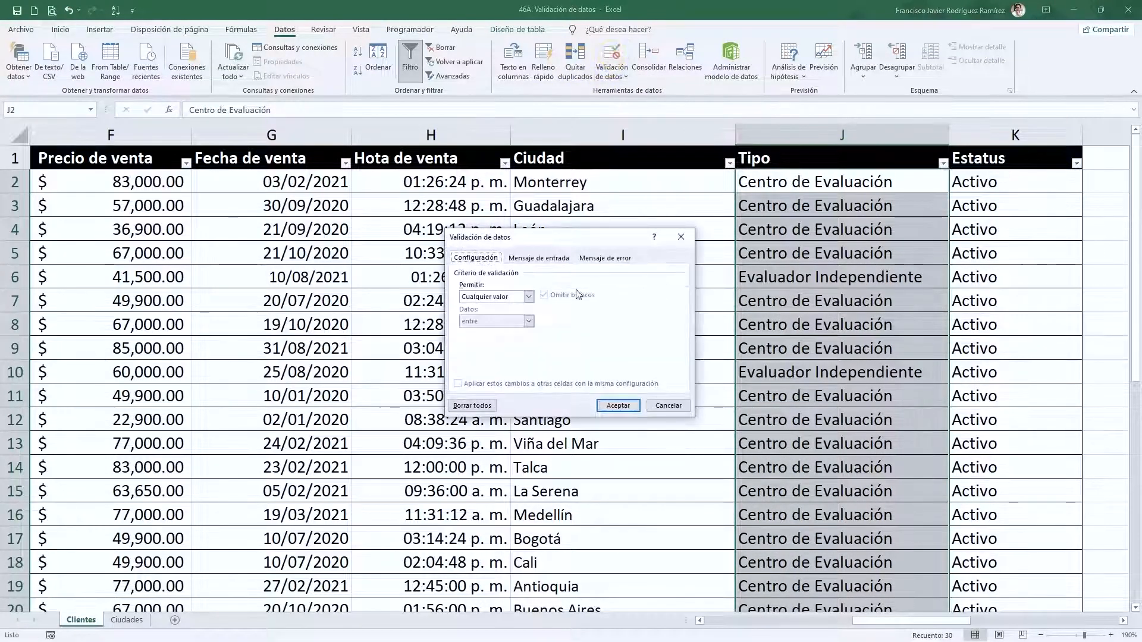
pyautogui.click(527, 298)
pyautogui.click(496, 330)
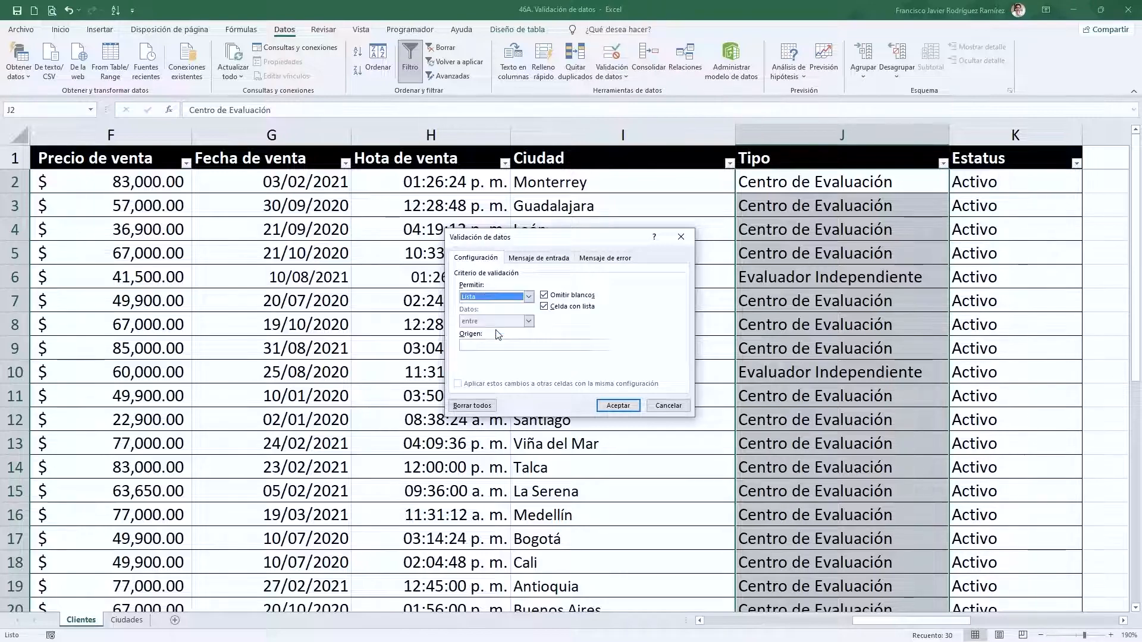
pyautogui.click(493, 345)
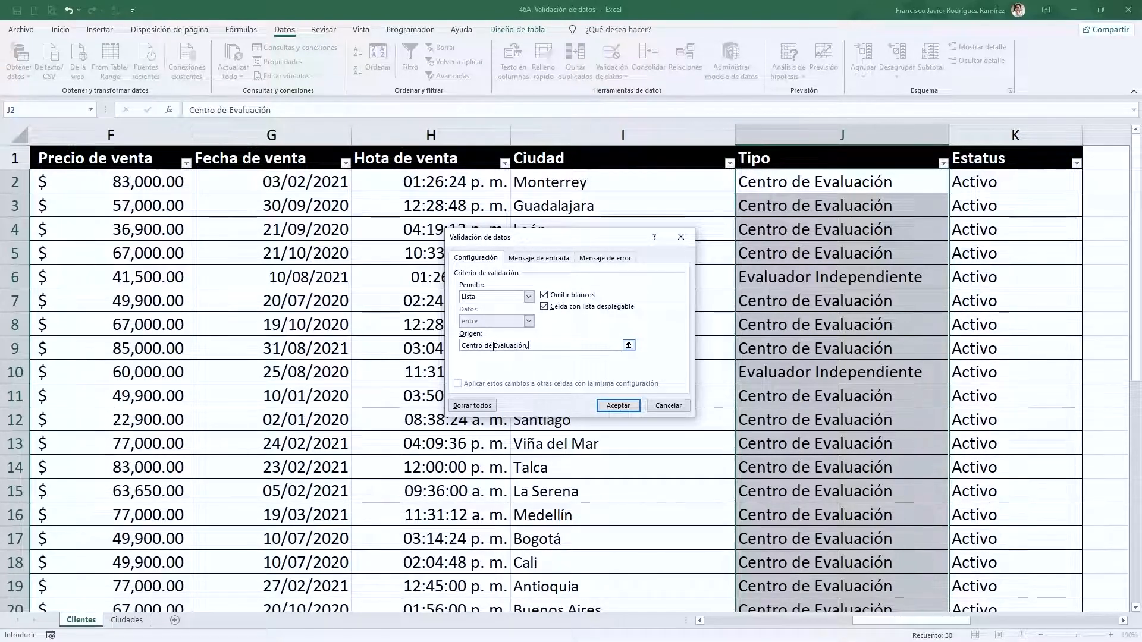
pyautogui.write('Evaluador Independiente')
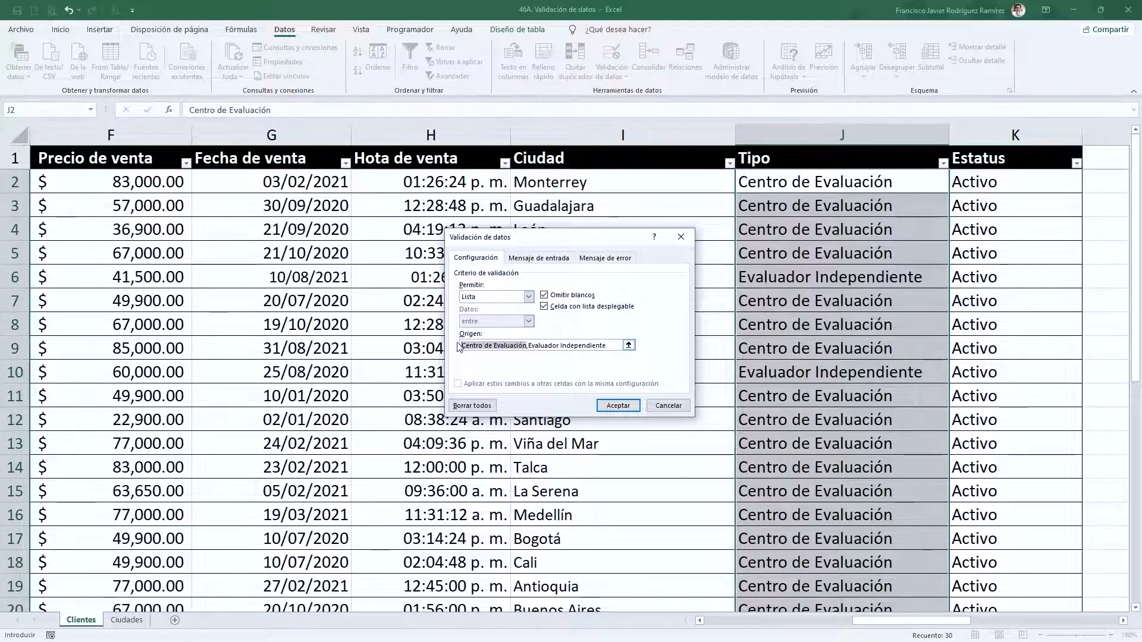
pyautogui.click(598, 345)
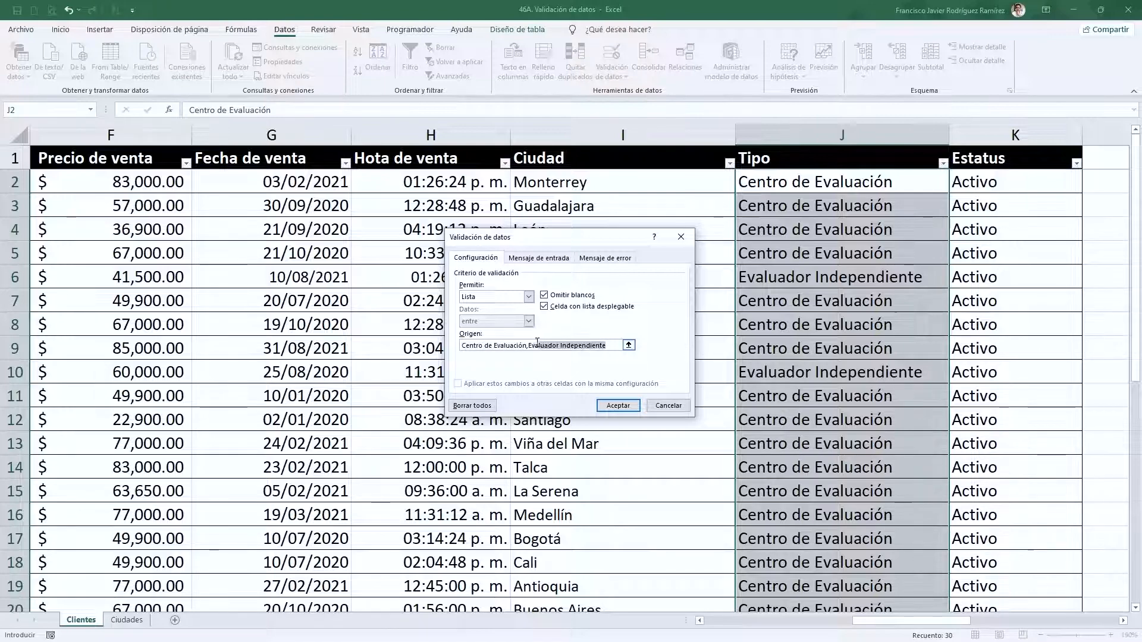
pyautogui.click(619, 406)
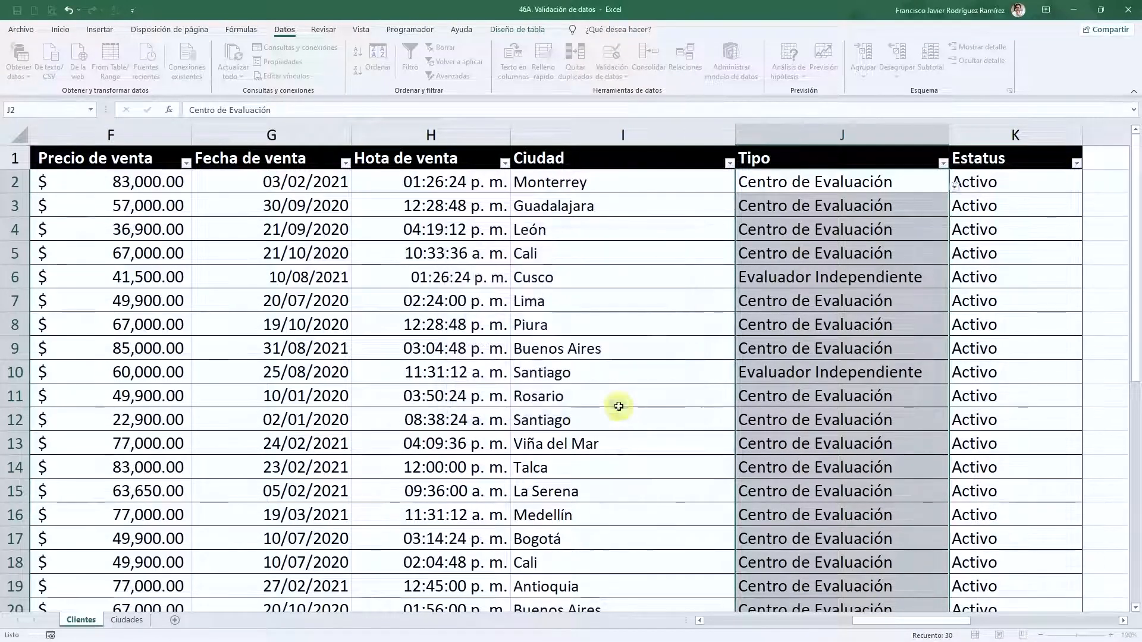
pyautogui.click(808, 325)
# - Set J4's Tipo to Evaluador Independiente from its dropdown
pyautogui.click(937, 235)
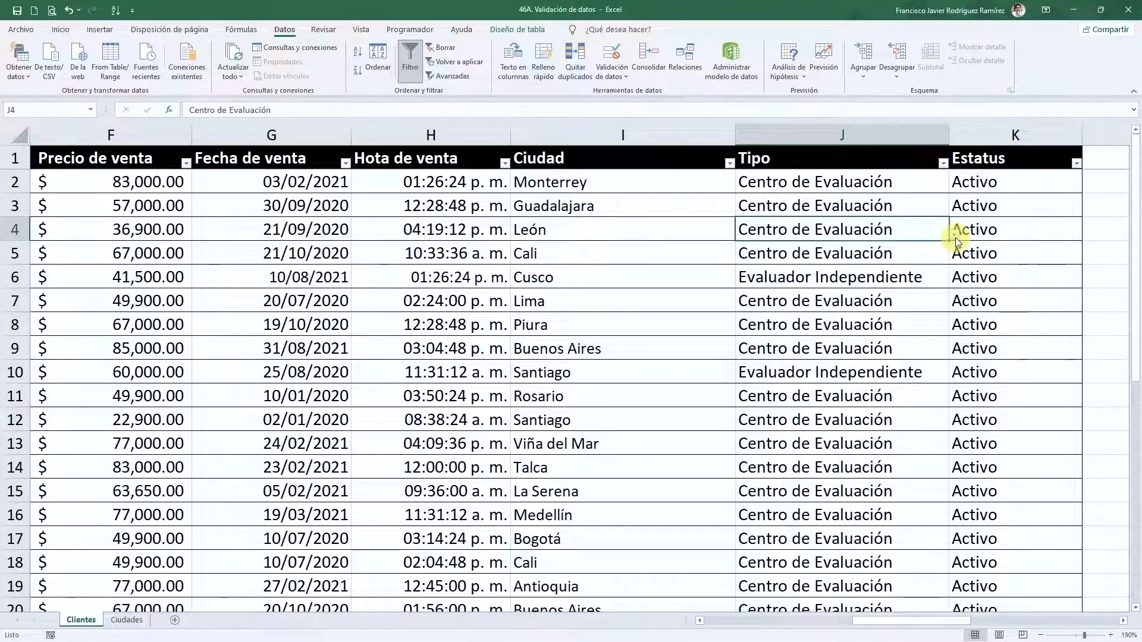
pyautogui.click(955, 235)
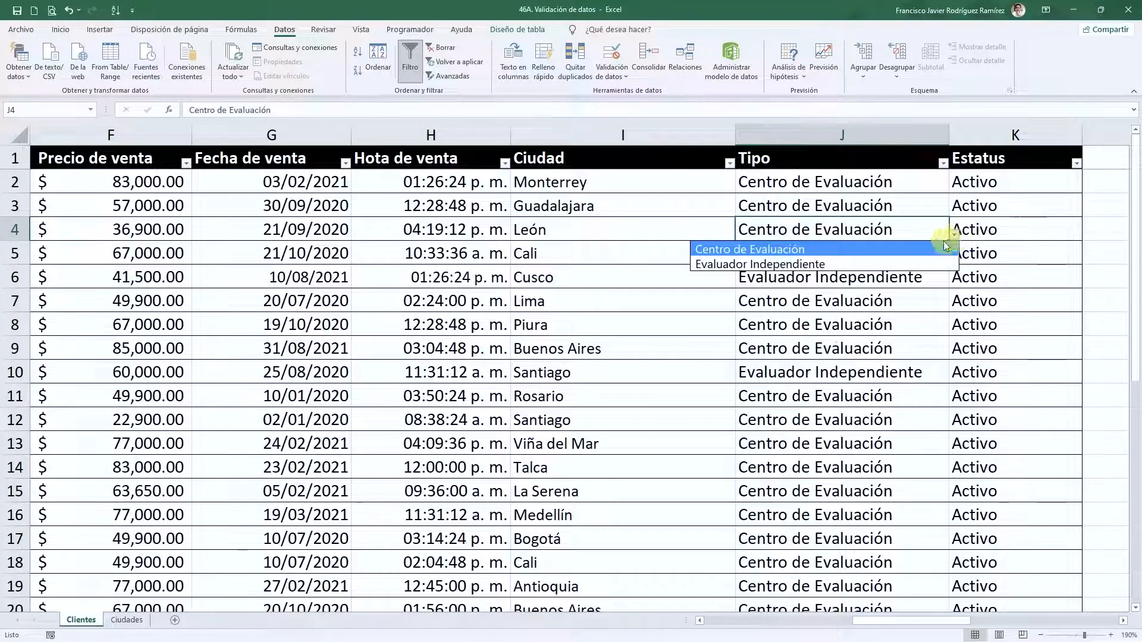
pyautogui.click(837, 266)
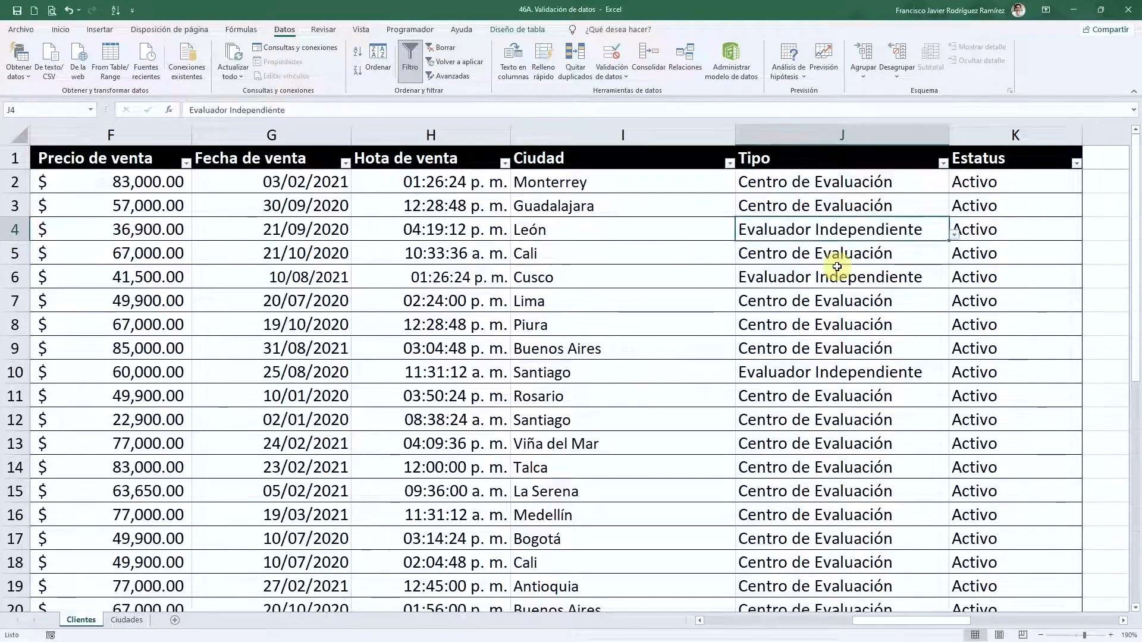
pyautogui.scroll(-3, 850, 341)
# - Test typing CE in J18, cancel the rejection, then pick Evaluador Independiente
pyautogui.click(830, 353)
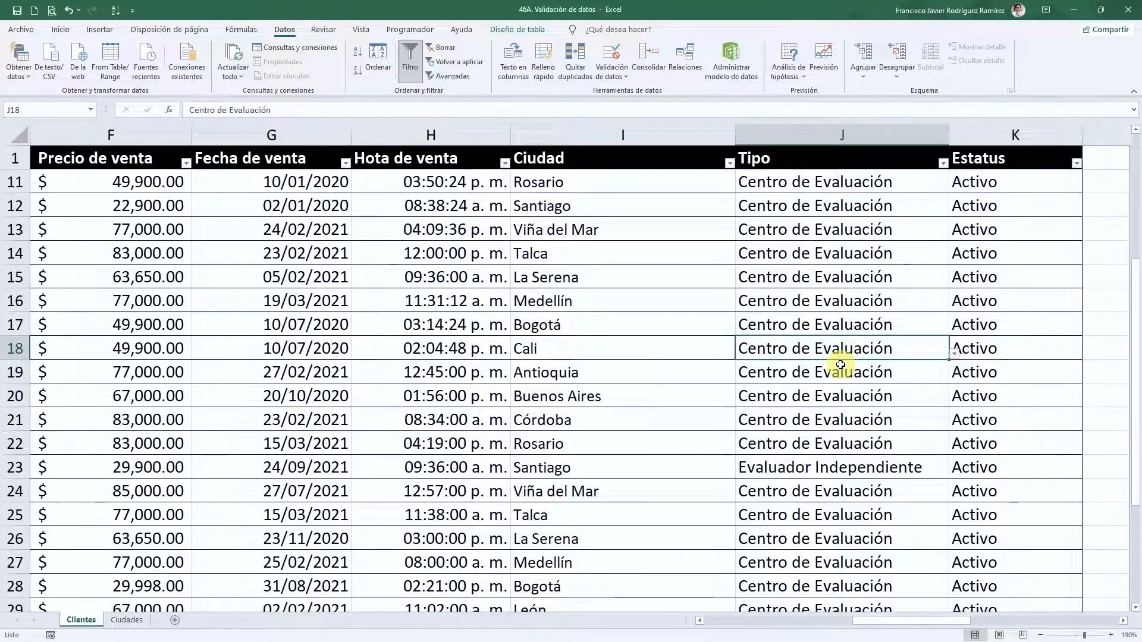
pyautogui.write('CE')
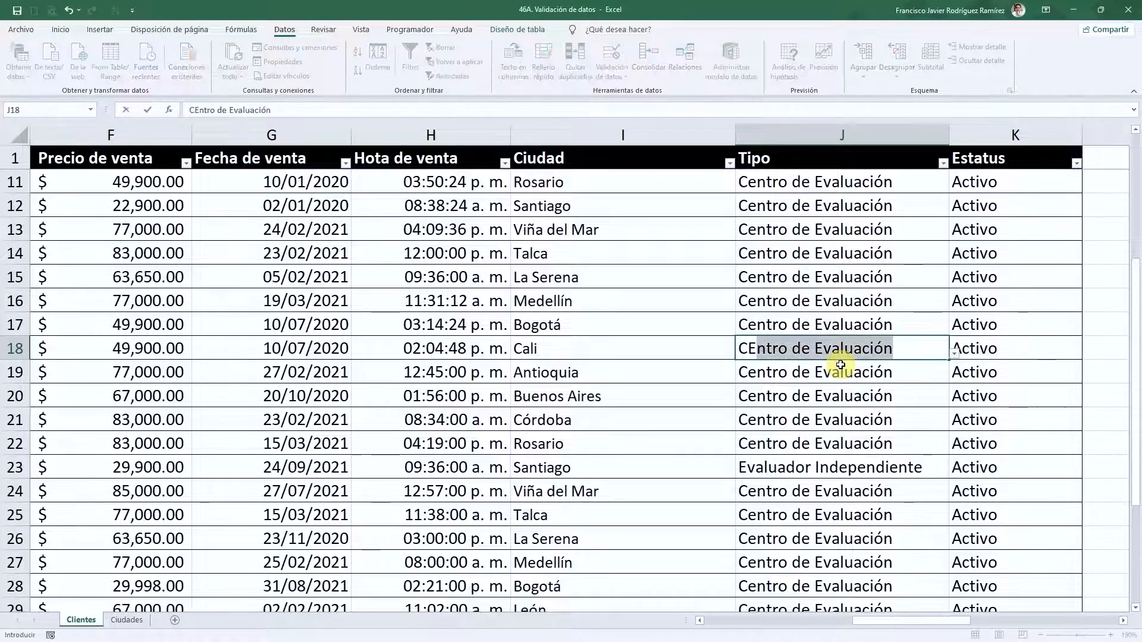
pyautogui.press('Delete')
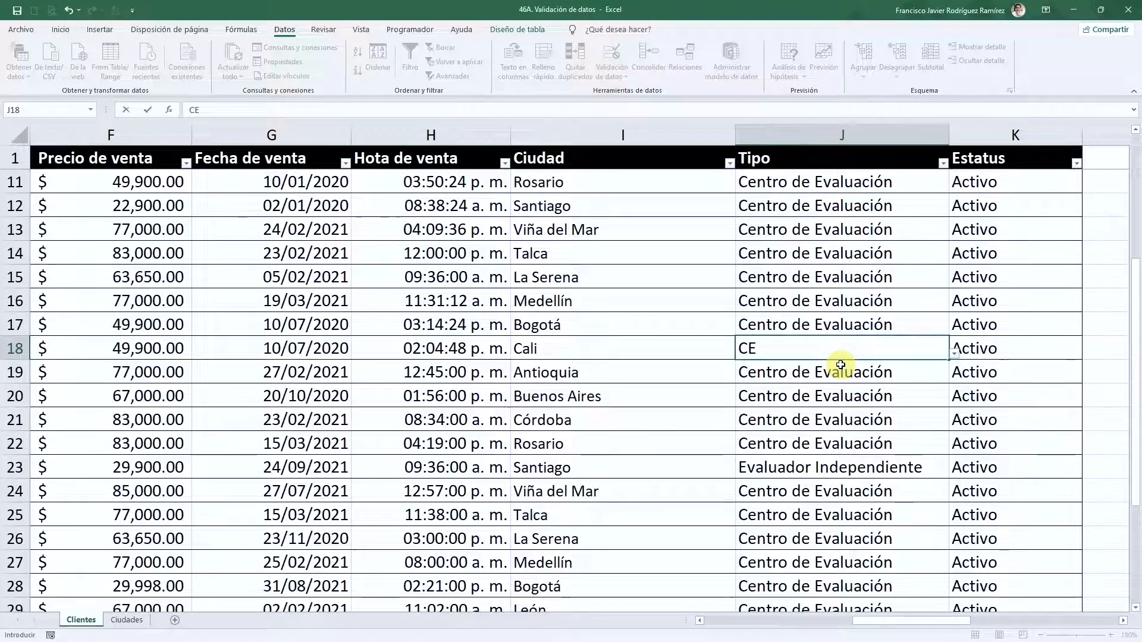
pyautogui.press('Return')
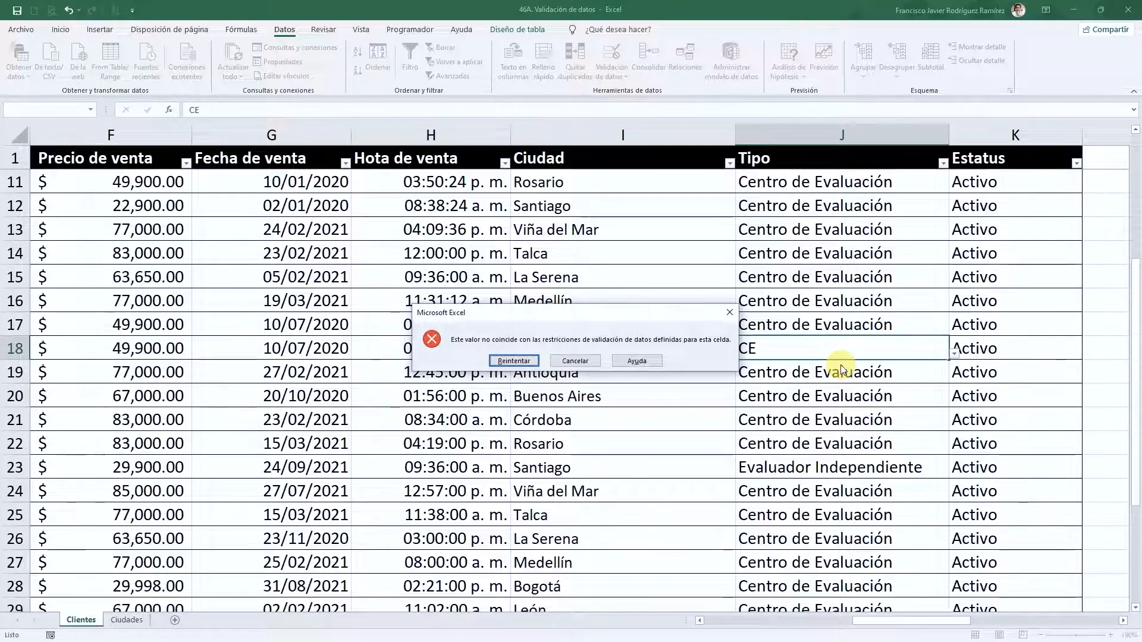
pyautogui.press('Escape')
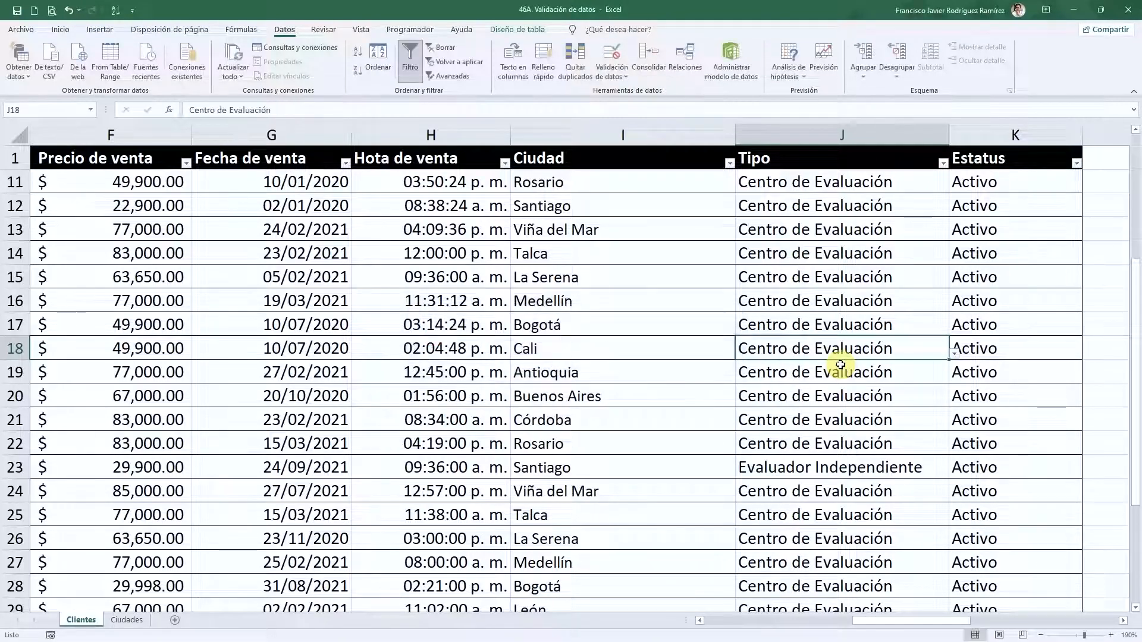
pyautogui.click(954, 356)
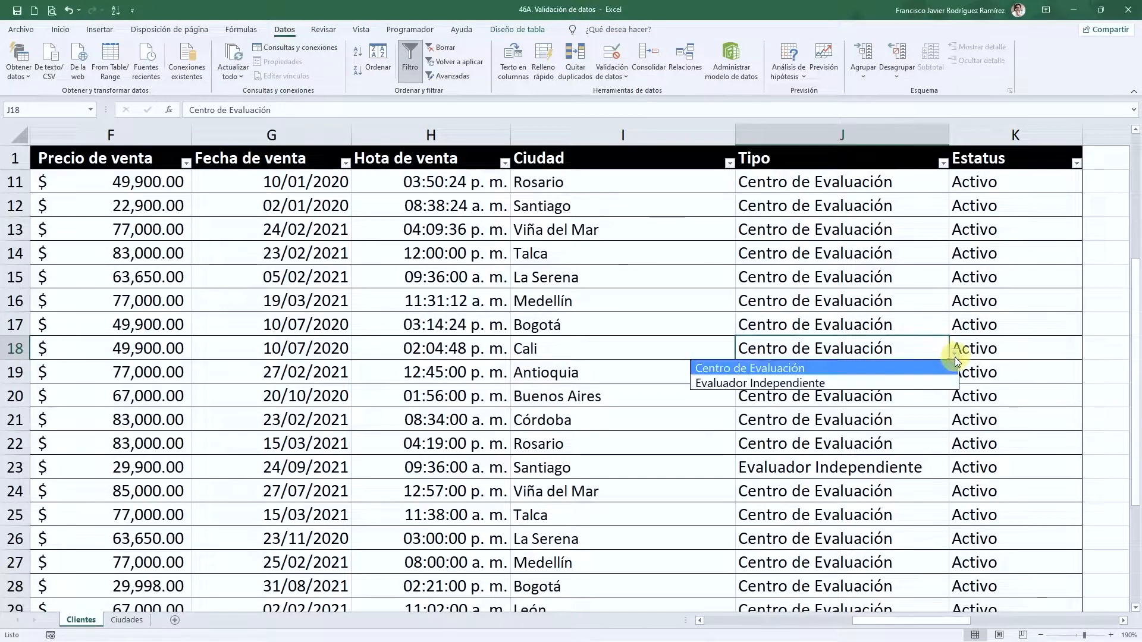
pyautogui.click(899, 382)
# - Replace Otro in J31 with Evaluador Independiente
pyautogui.scroll(-3, 899, 364)
pyautogui.click(887, 443)
pyautogui.click(954, 452)
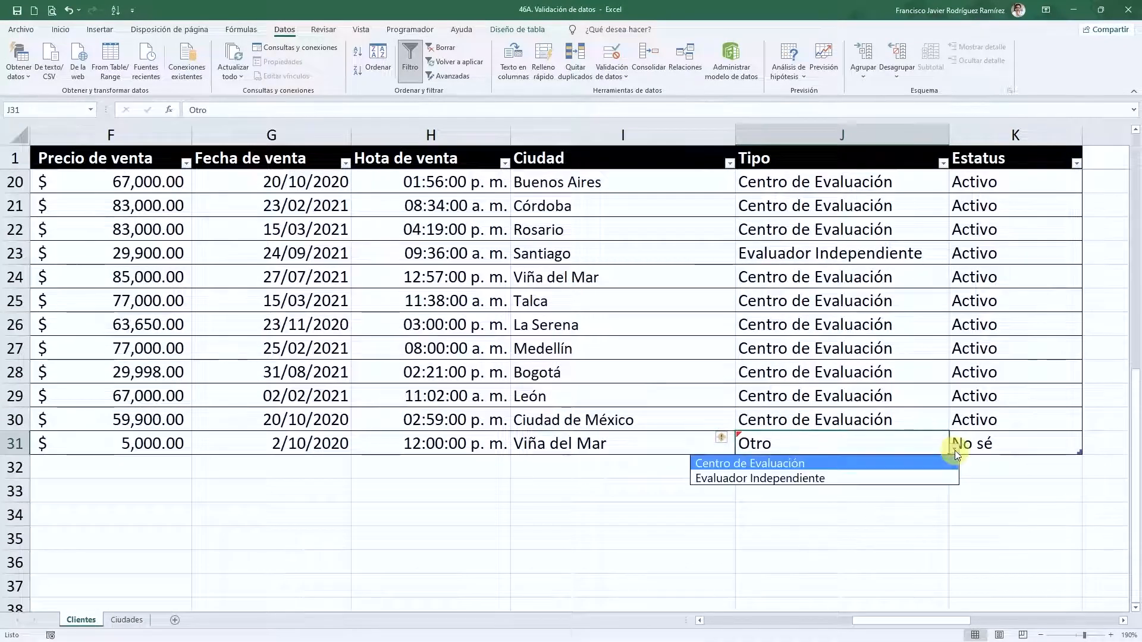
pyautogui.click(819, 483)
pyautogui.scroll(6, 827, 378)
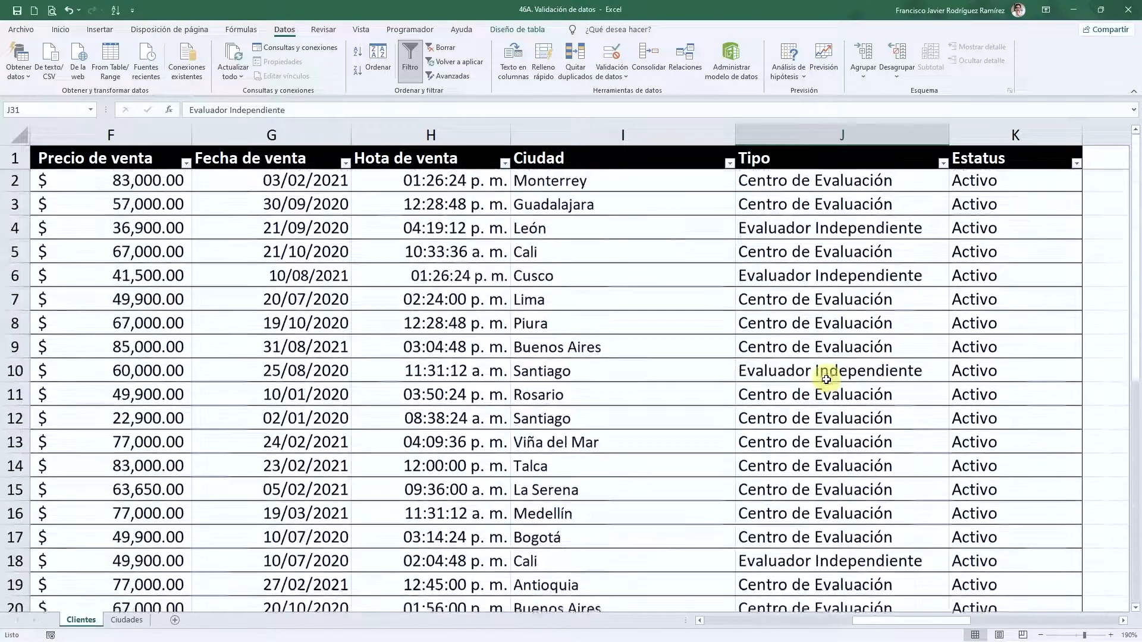
pyautogui.click(1009, 260)
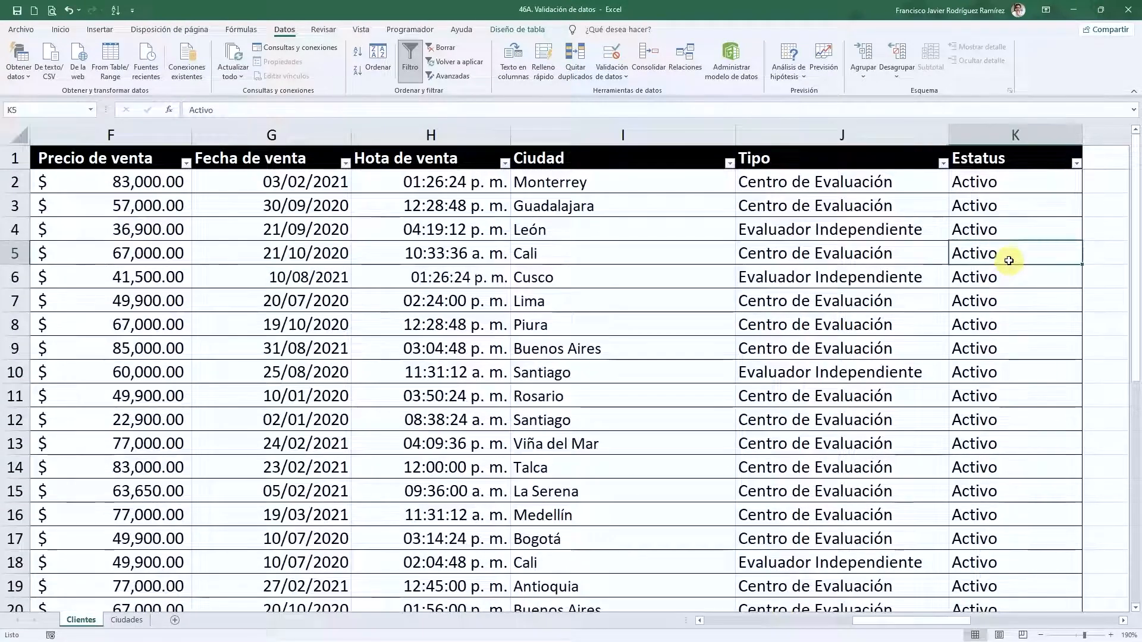
# - Give the Estatus column a List validation with source 'Activo, Inactivo'
pyautogui.click(1004, 148)
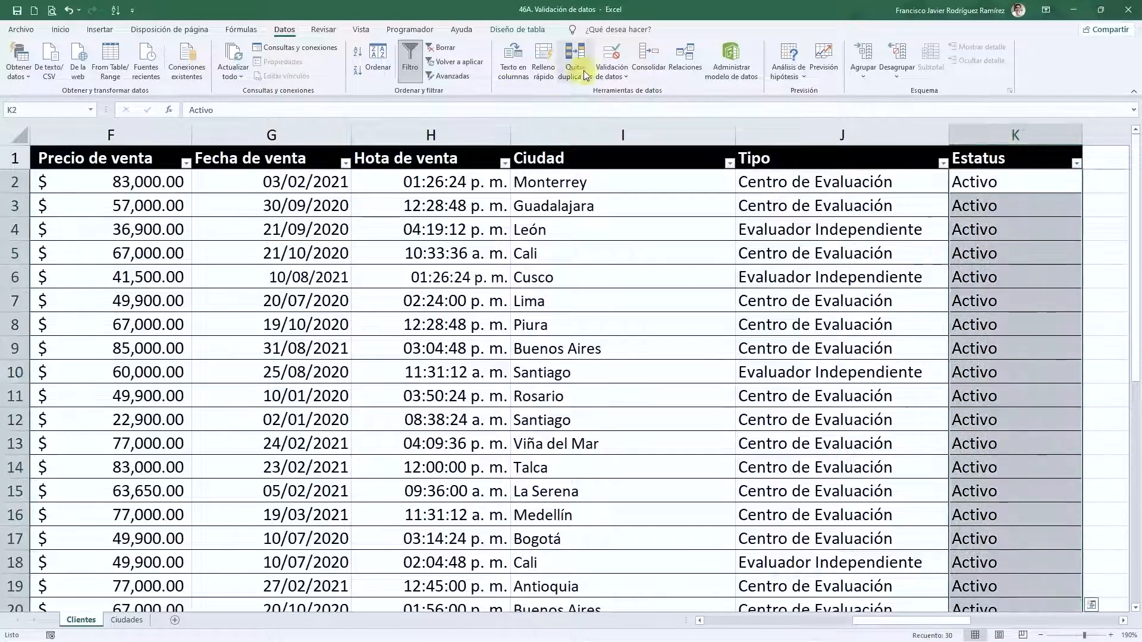
pyautogui.click(611, 54)
pyautogui.click(528, 297)
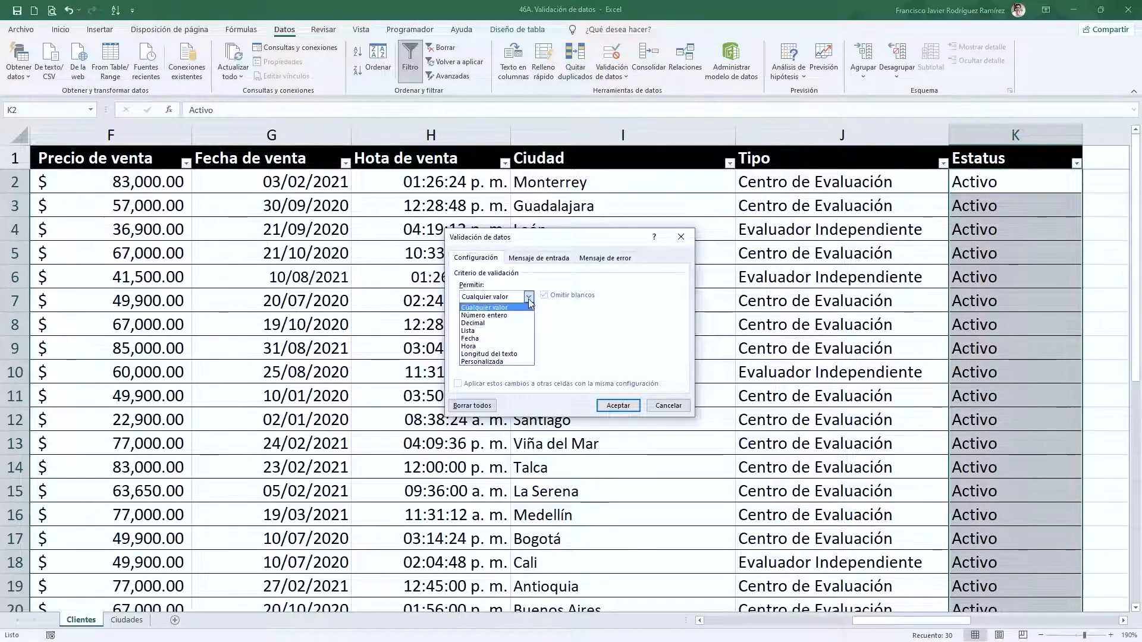
pyautogui.click(508, 332)
pyautogui.click(500, 346)
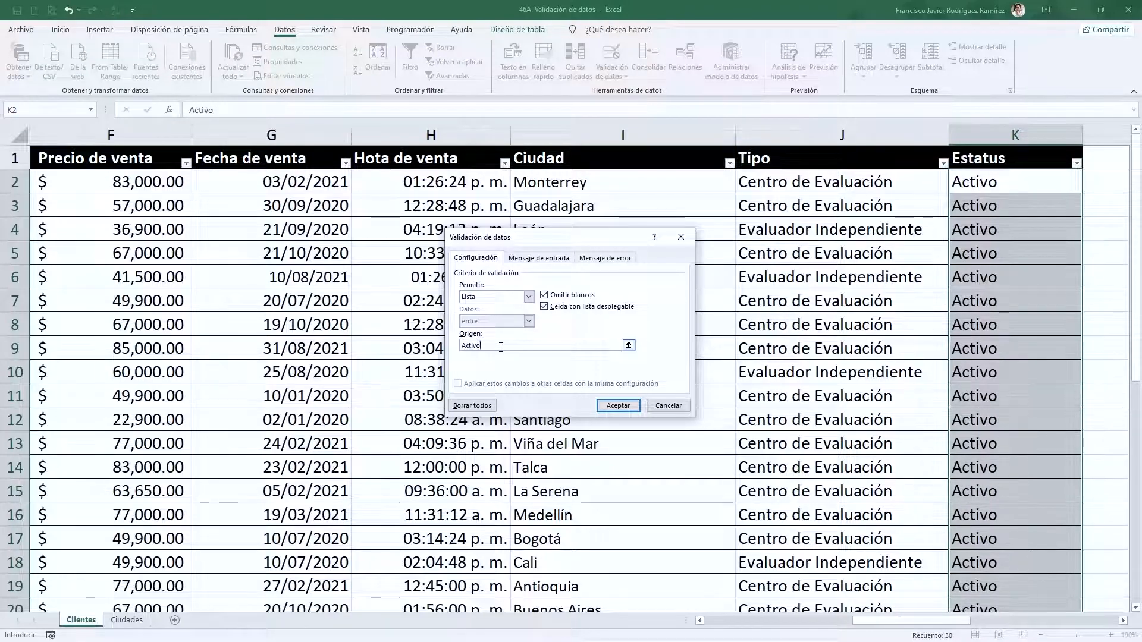
pyautogui.write('Activo, Inactivo')
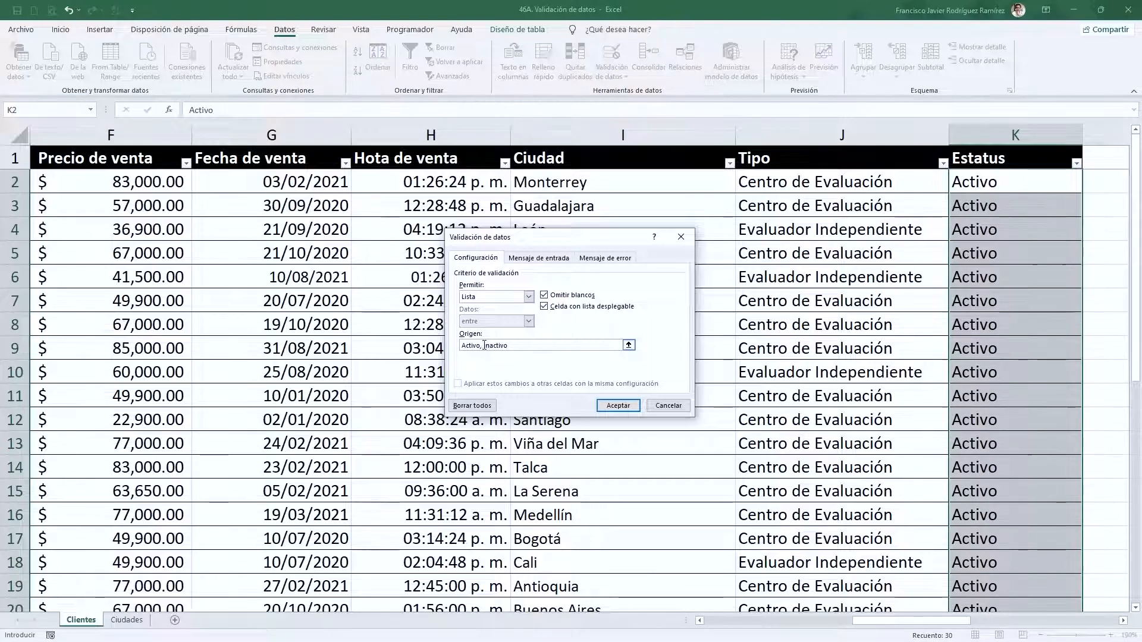
pyautogui.click(596, 405)
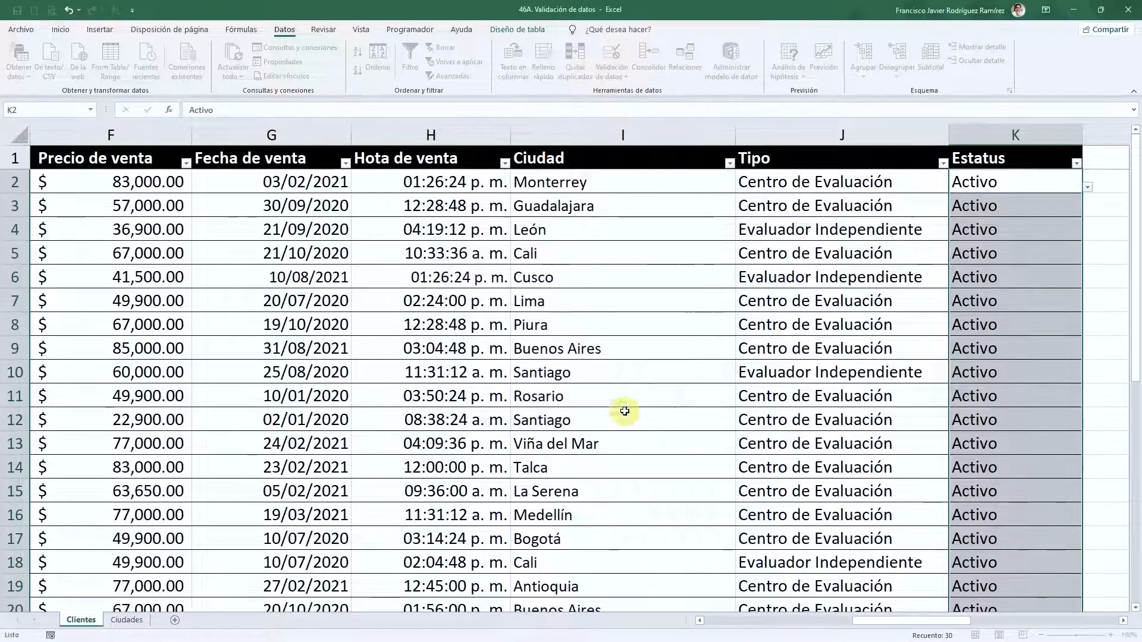
pyautogui.click(1025, 354)
pyautogui.scroll(-4, 1026, 360)
pyautogui.scroll(-2, 1028, 368)
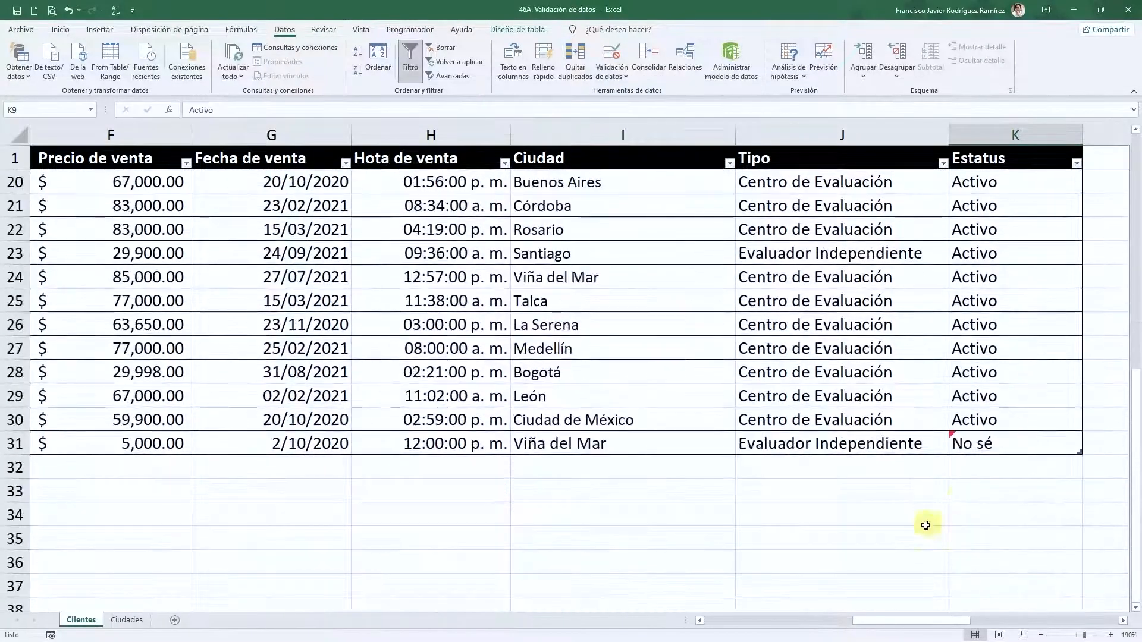
# - Circle invalid data in red, flagging the No sé status in K31
pyautogui.click(609, 73)
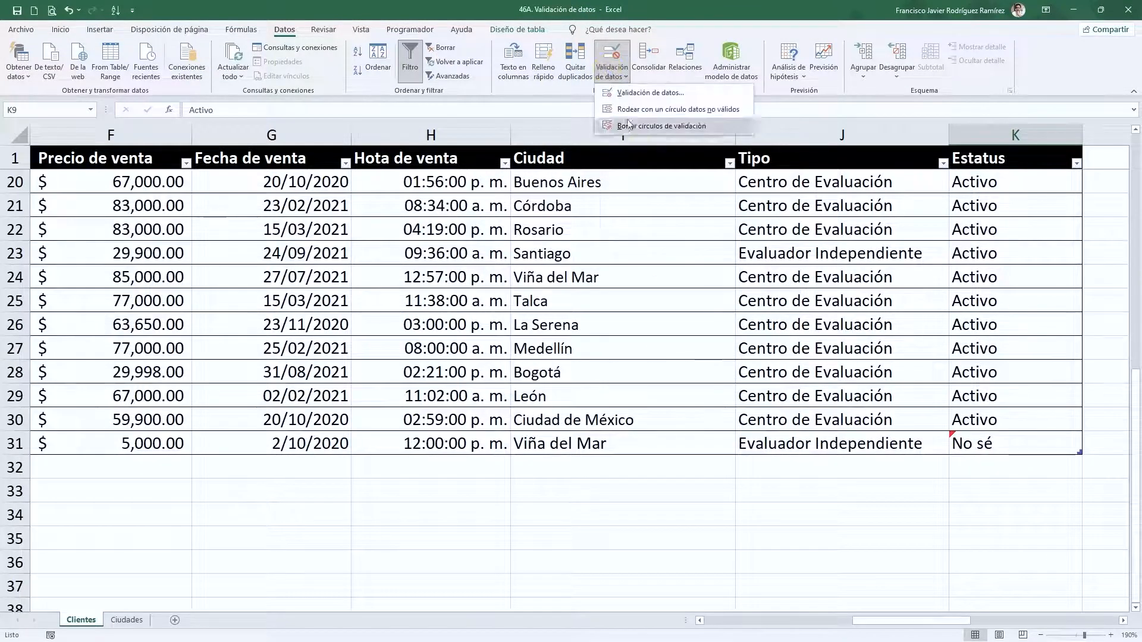
pyautogui.click(654, 119)
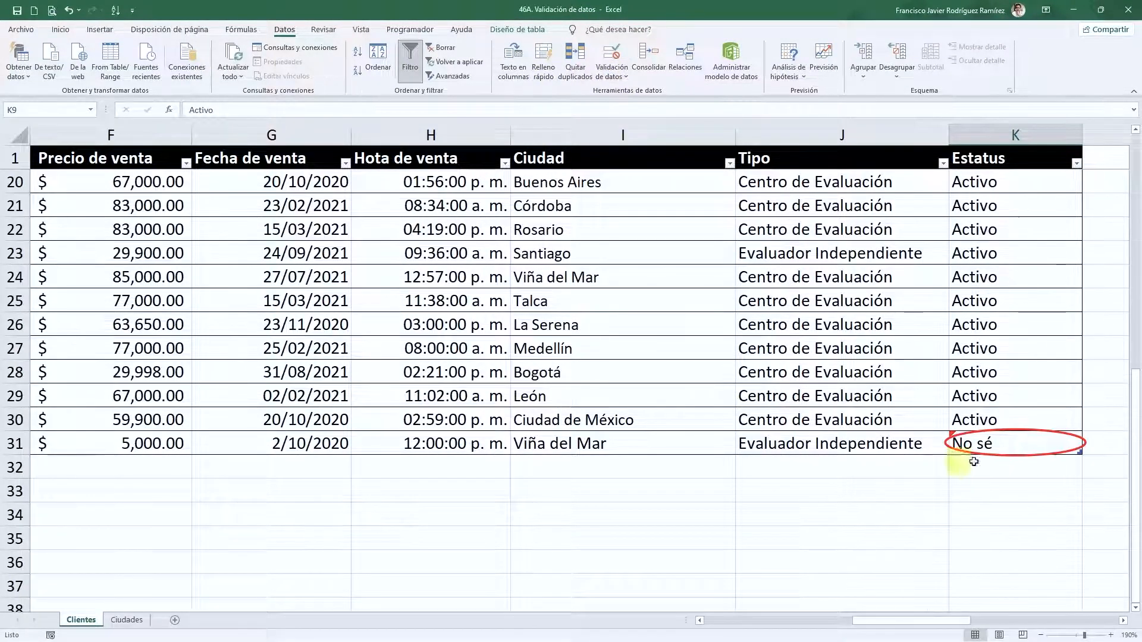
pyautogui.click(902, 393)
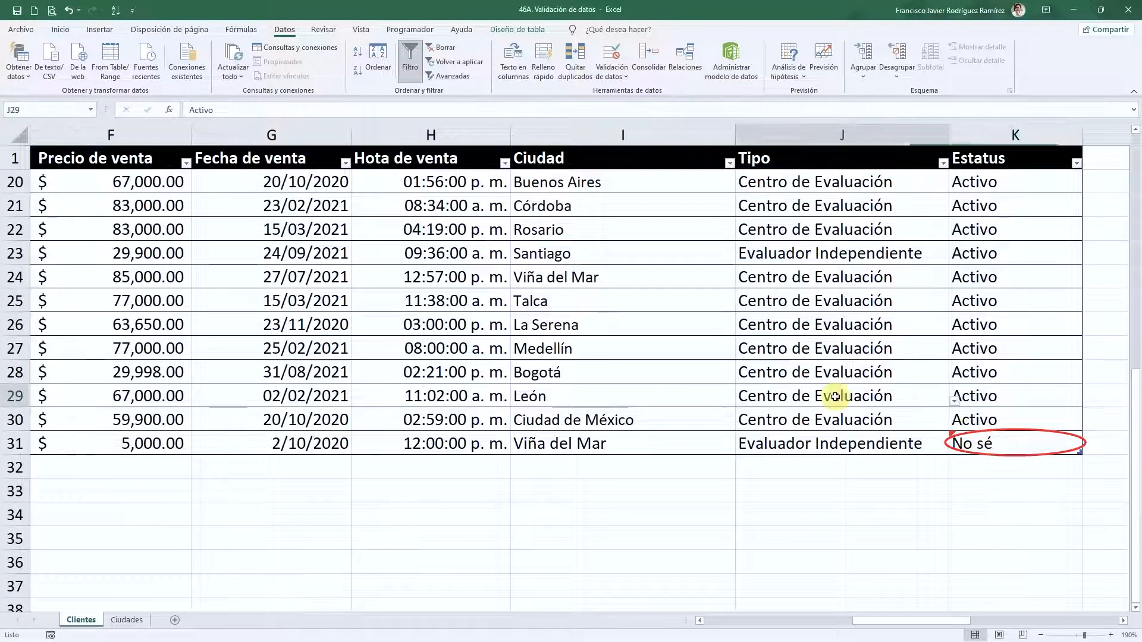
pyautogui.click(1047, 443)
# - Change K31's Estatus to Inactivo and return to the table's top-left cell
pyautogui.click(1088, 450)
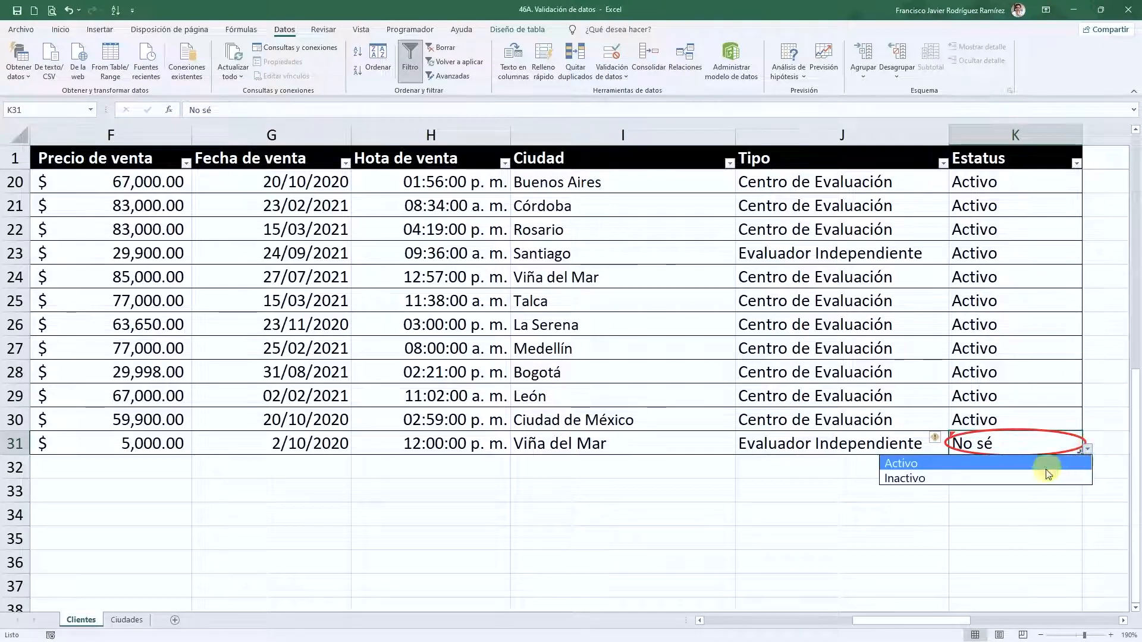
pyautogui.click(942, 477)
pyautogui.click(841, 498)
pyautogui.scroll(6, 743, 539)
pyautogui.click(275, 314)
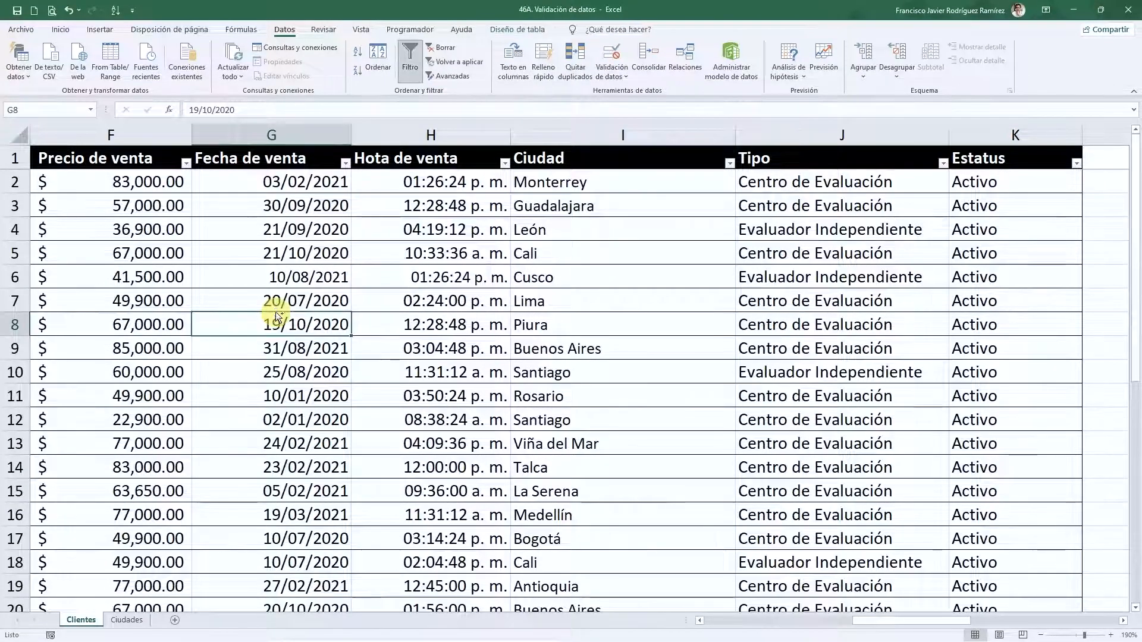
pyautogui.hotkey('ctrl', 'Left')
pyautogui.hotkey('ctrl', 'Up')
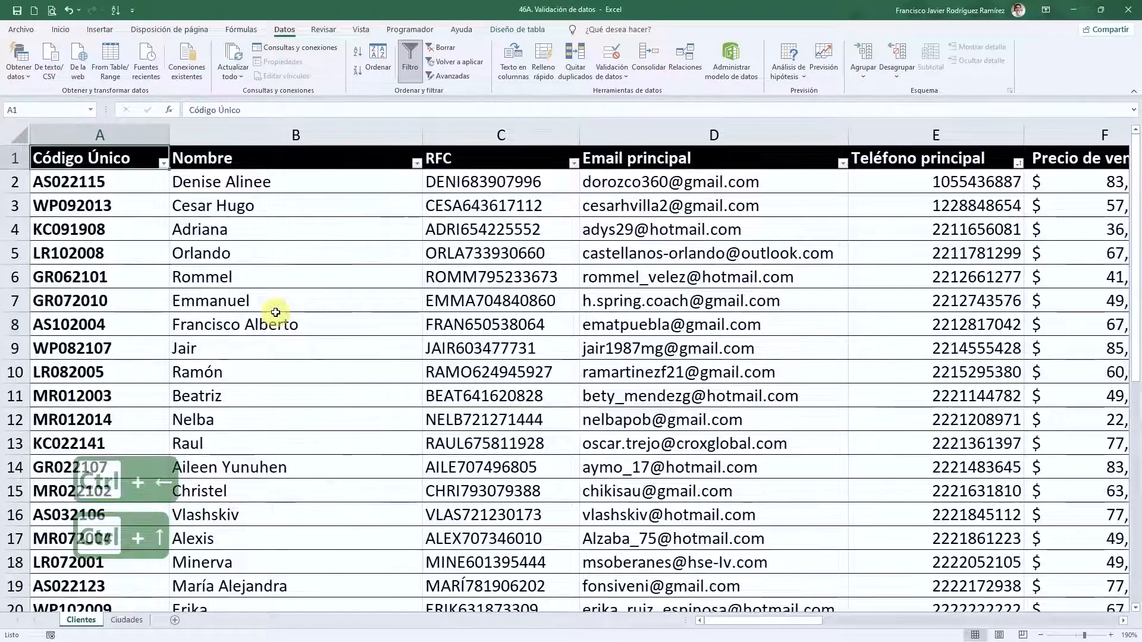